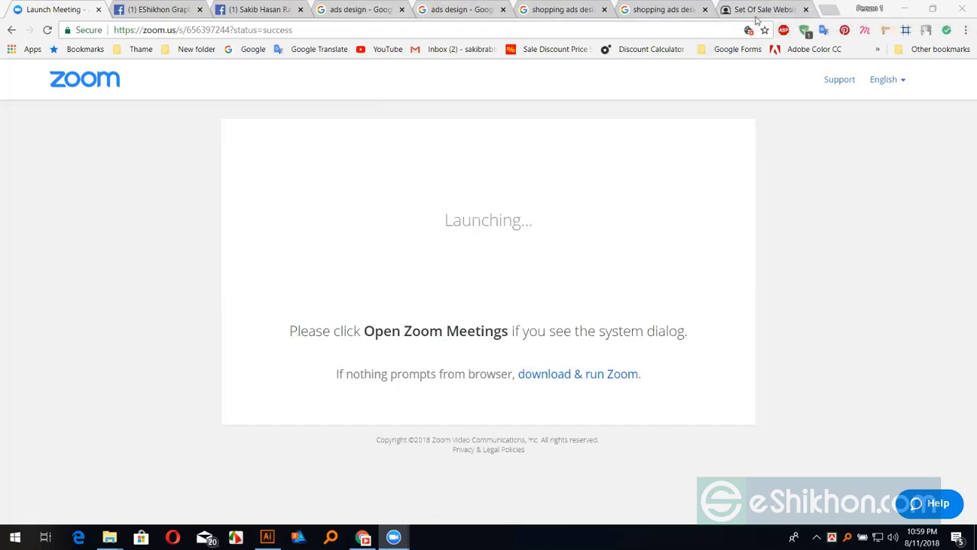
Step: Examine the 123RF set of sale website banner templates and its credit pack price
left_click(755, 11)
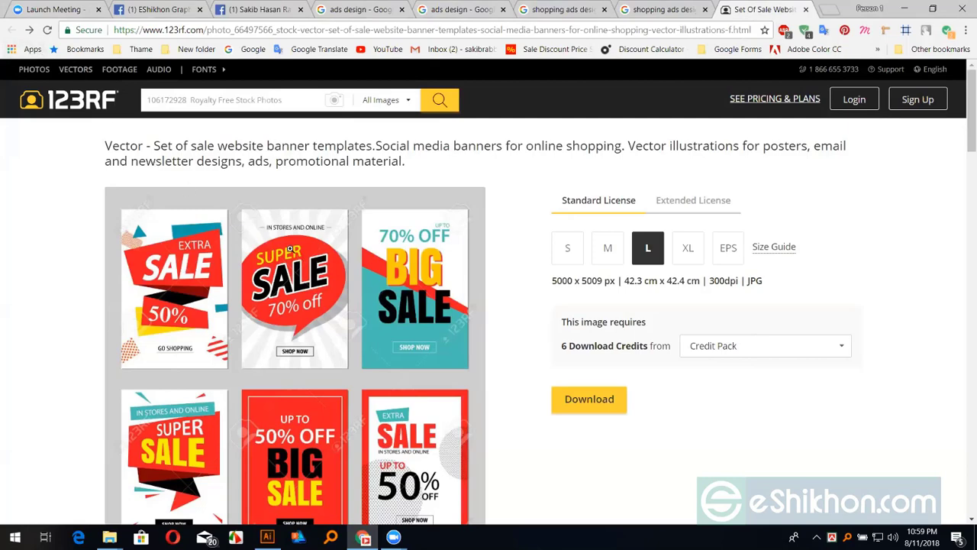
scroll(294, 262, "down", 1)
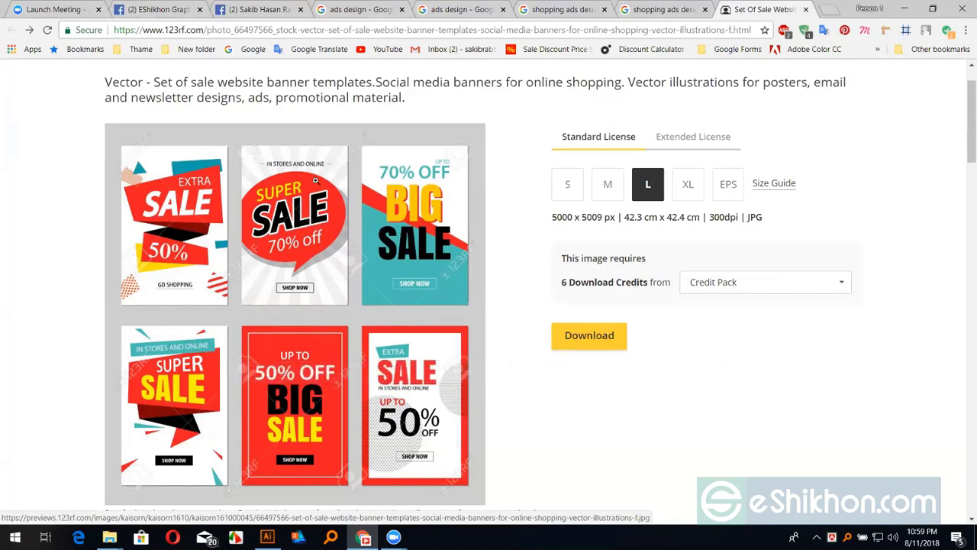
left_click(594, 335)
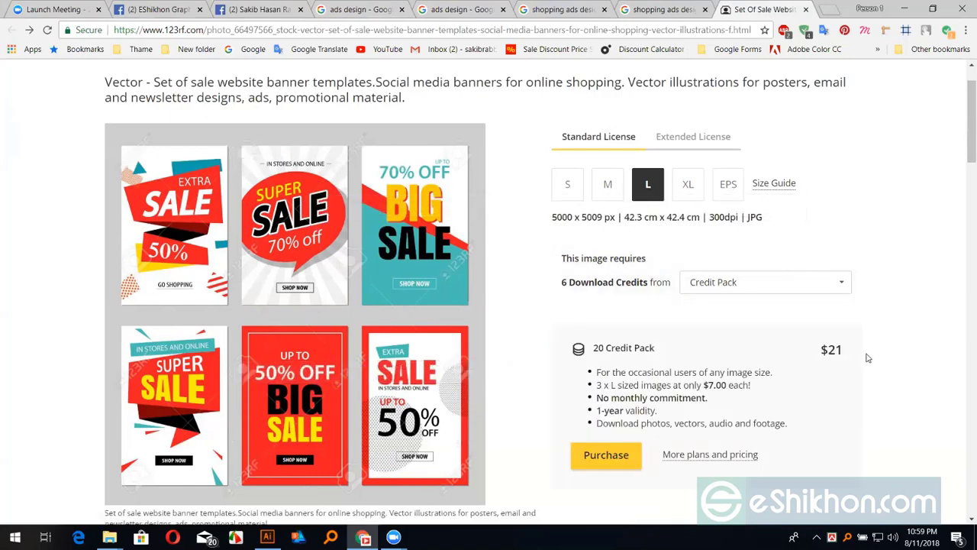
double_click(832, 350)
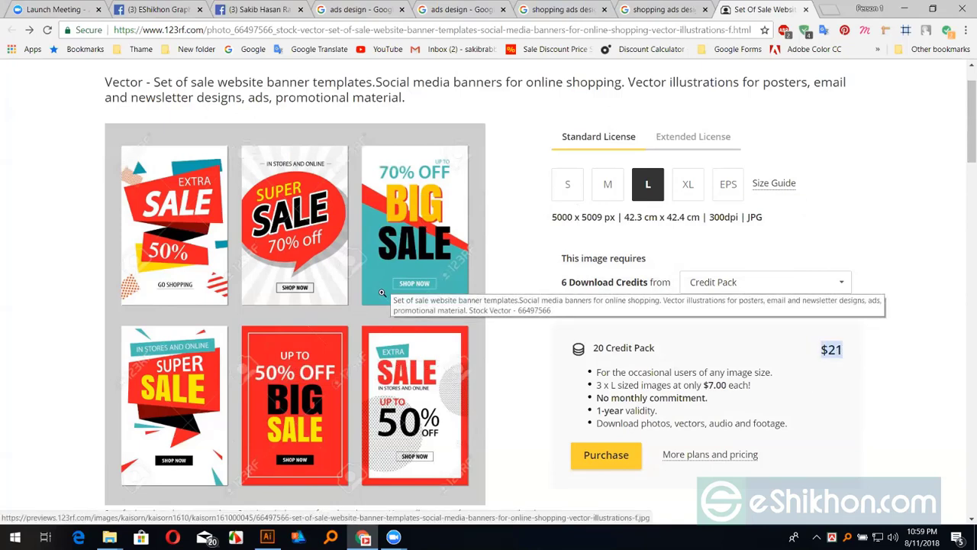
scroll(381, 292, "down", 1)
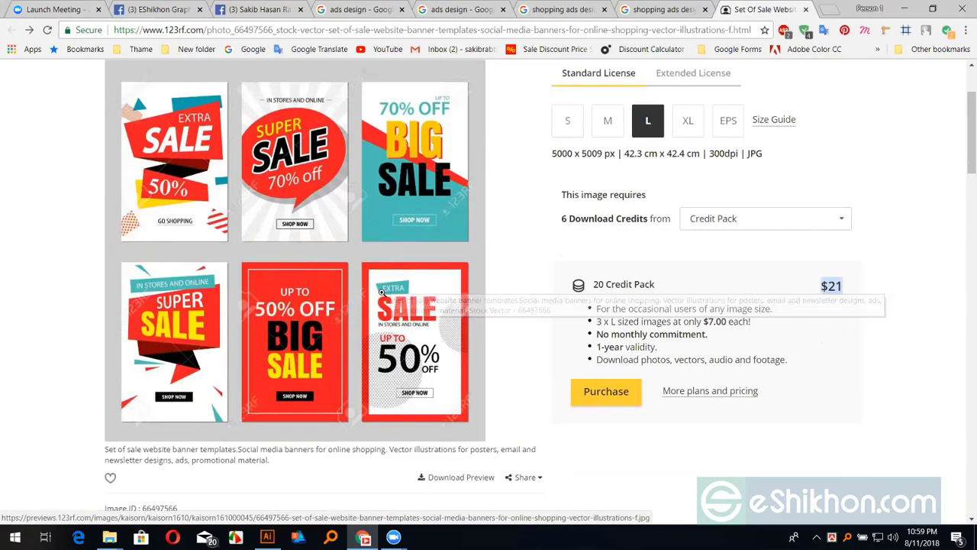
scroll(381, 293, "down", 1)
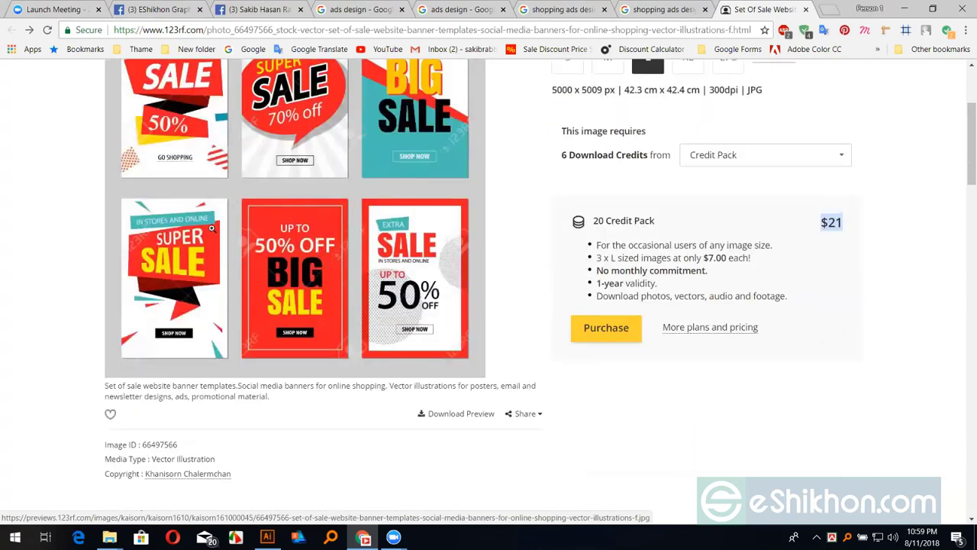
scroll(244, 244, "up", 3)
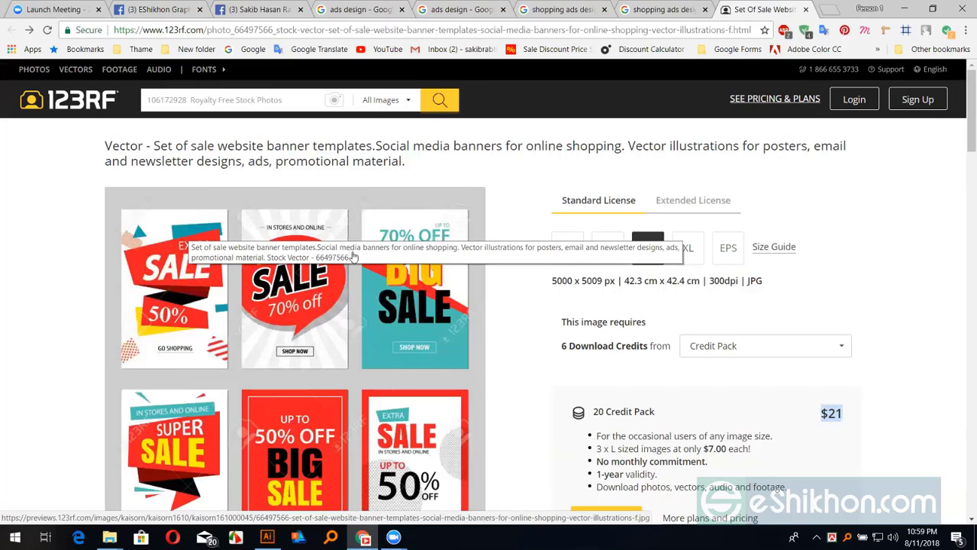
Step: Open the similar set containing the dark BIG SALE banner with the yellow ribbon and enlarge its preview
scroll(321, 290, "down", 10)
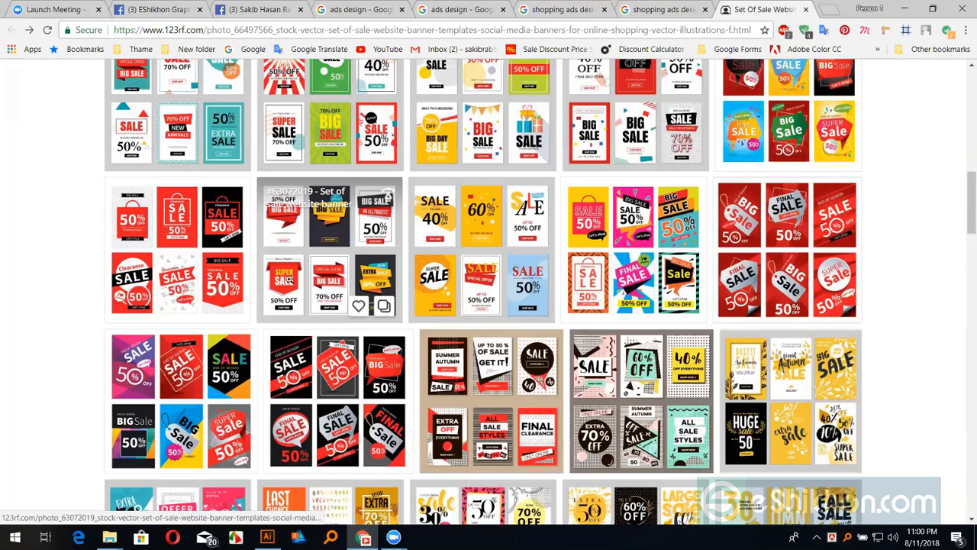
left_click(288, 280)
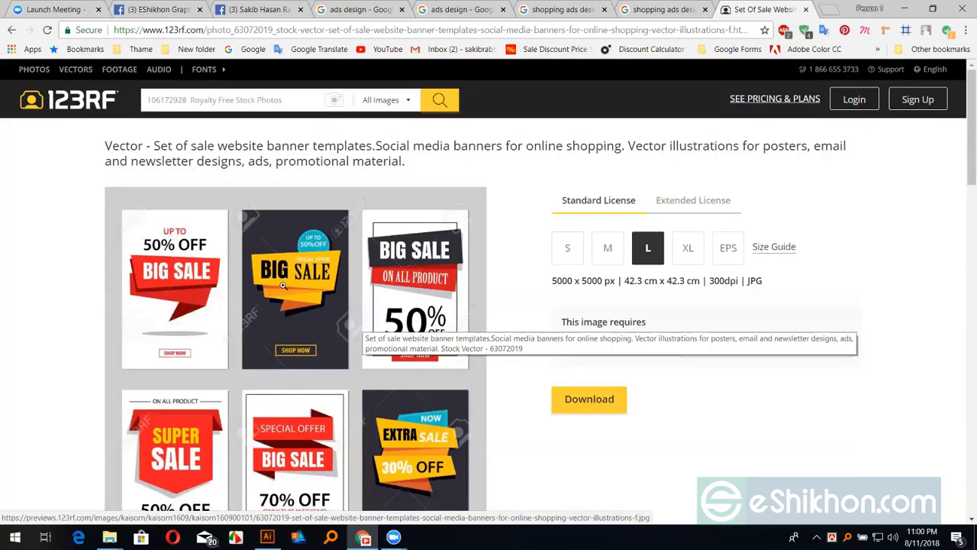
left_click(438, 236)
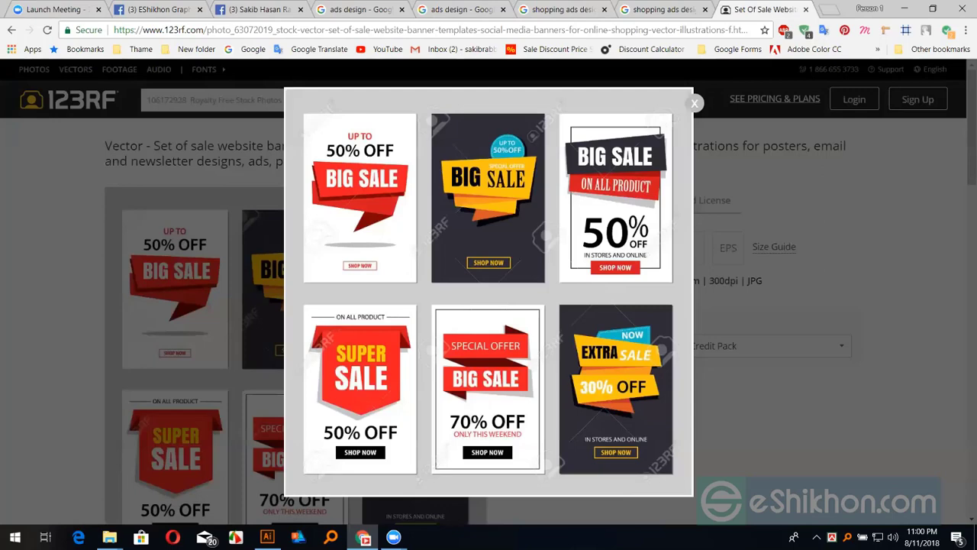
Step: Switch to Illustrator and paste the copied banner set preview into the document as a reference image
key("alt+Tab")
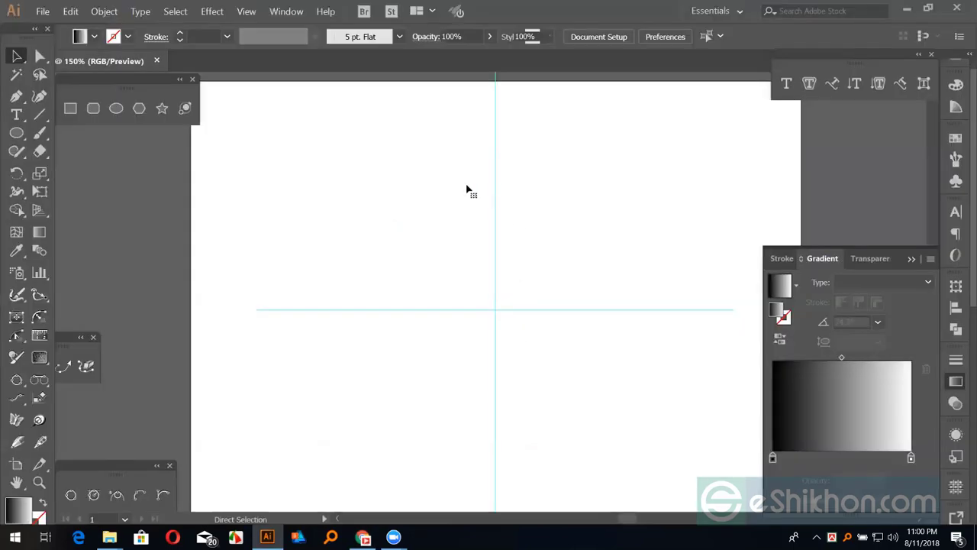
key("ctrl+v")
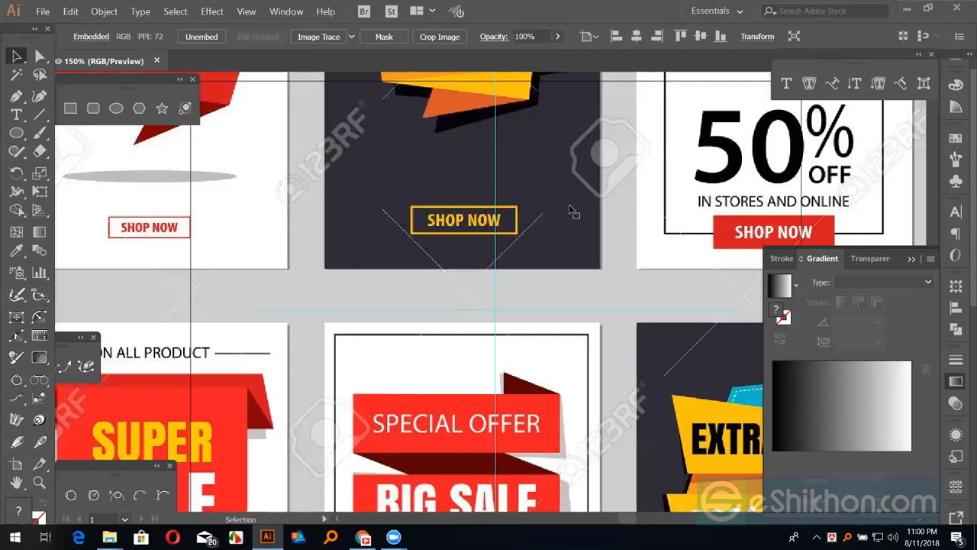
key("a")
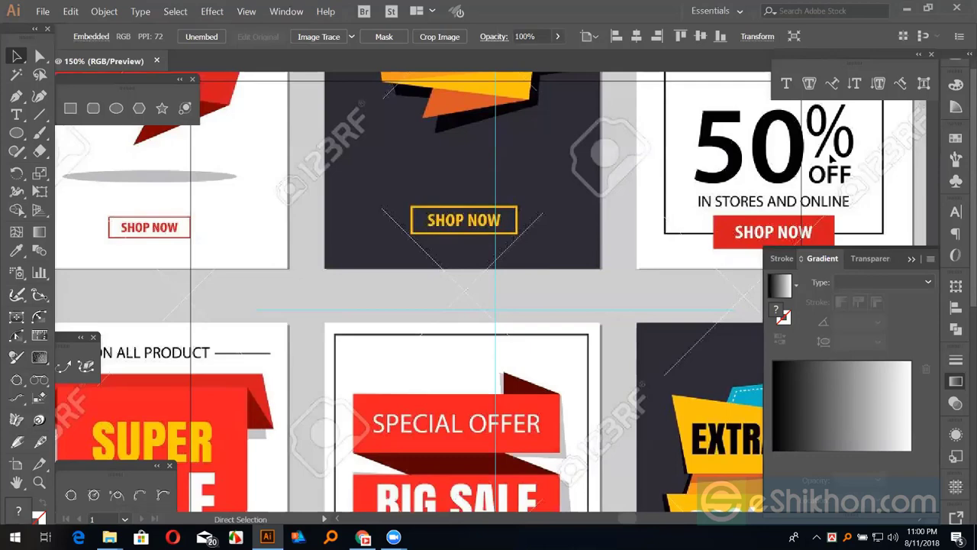
key("ctrl+minus")
key("ctrl+minus")
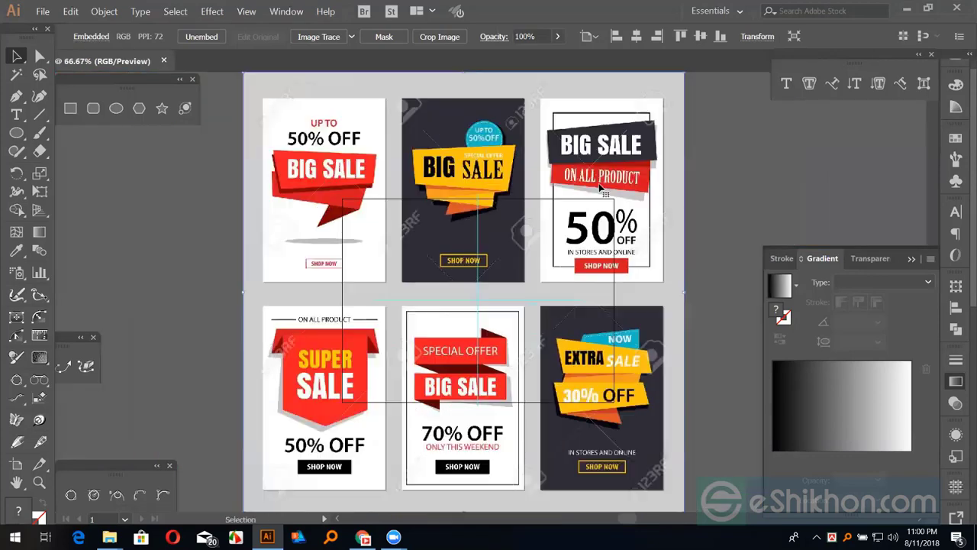
Step: Enlarge the artboard around its center to about 1788 x 1341 px so it surrounds the pasted banner image
left_click(17, 465)
left_click_drag(614, 402, 726, 462)
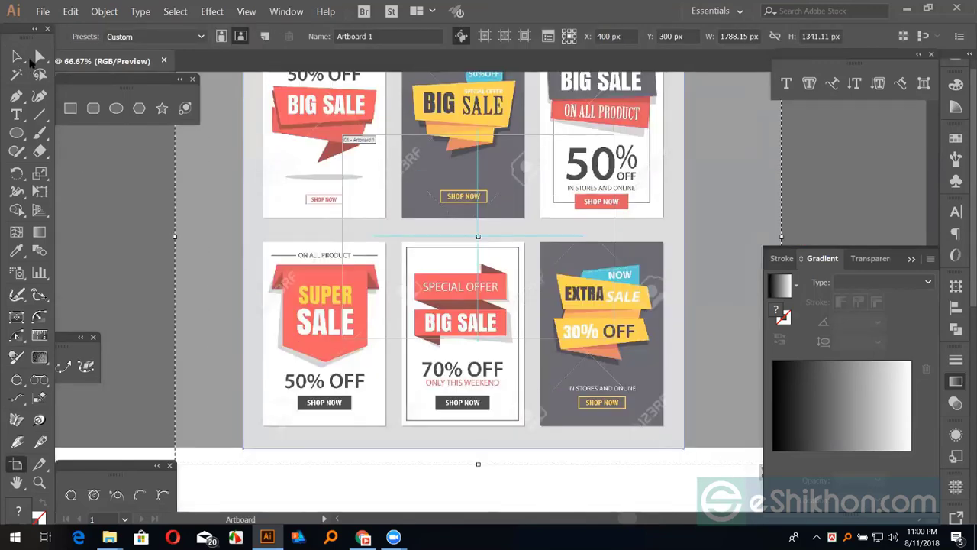
key("v")
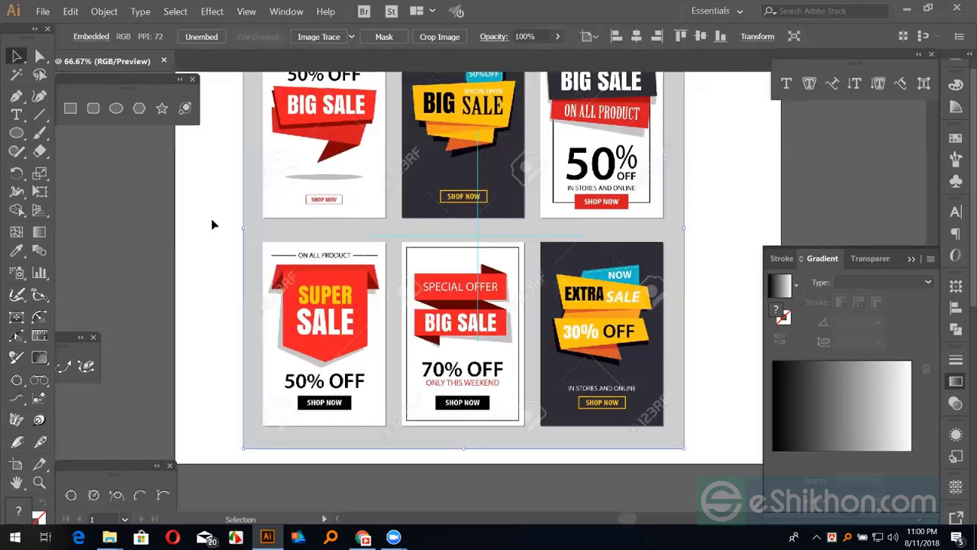
scroll(214, 225, "up", 3)
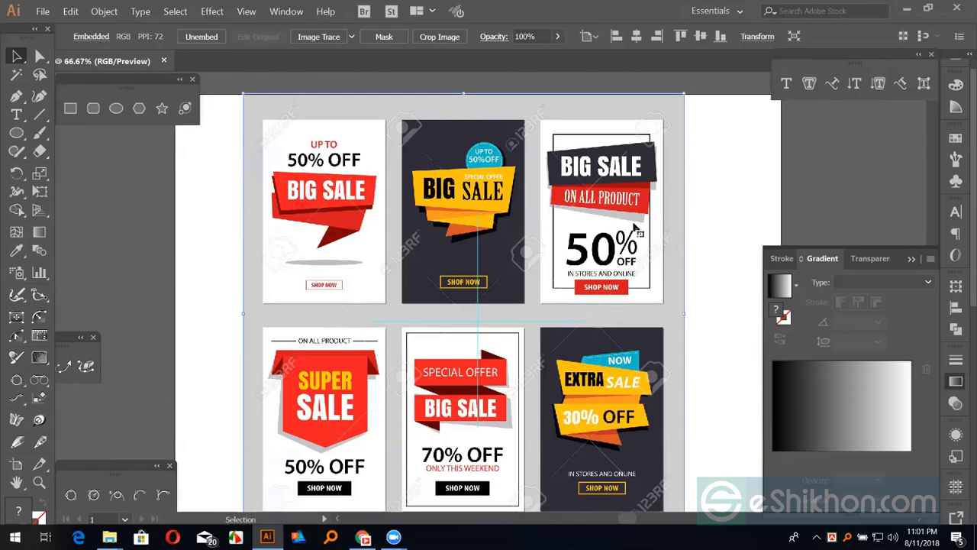
Step: Collapse the gradient settings and deselect the banner reference image
left_click(706, 211)
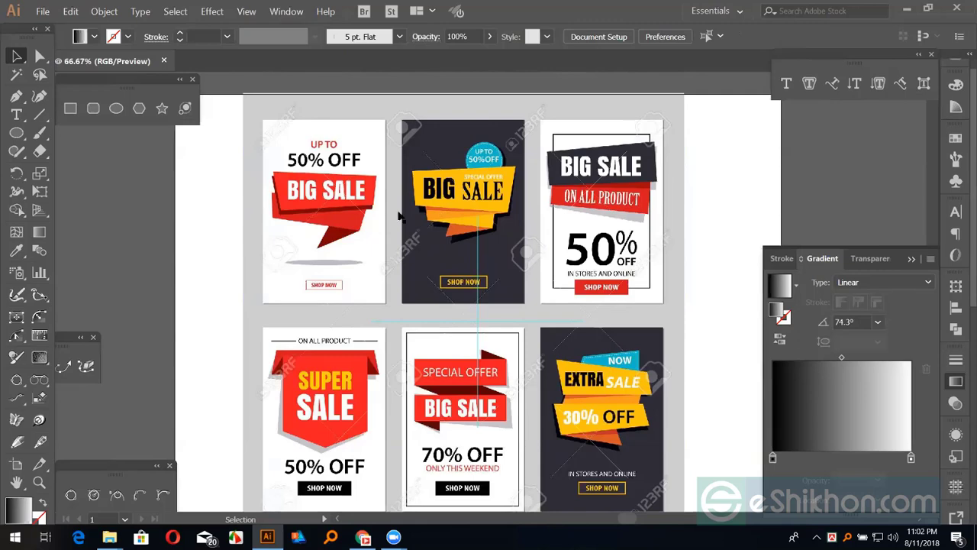
left_click(912, 261)
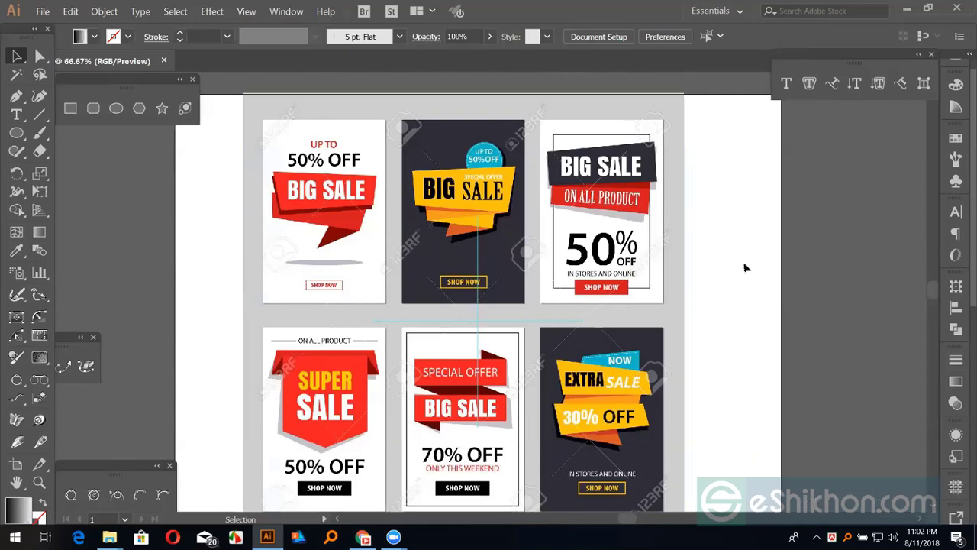
left_click(648, 279)
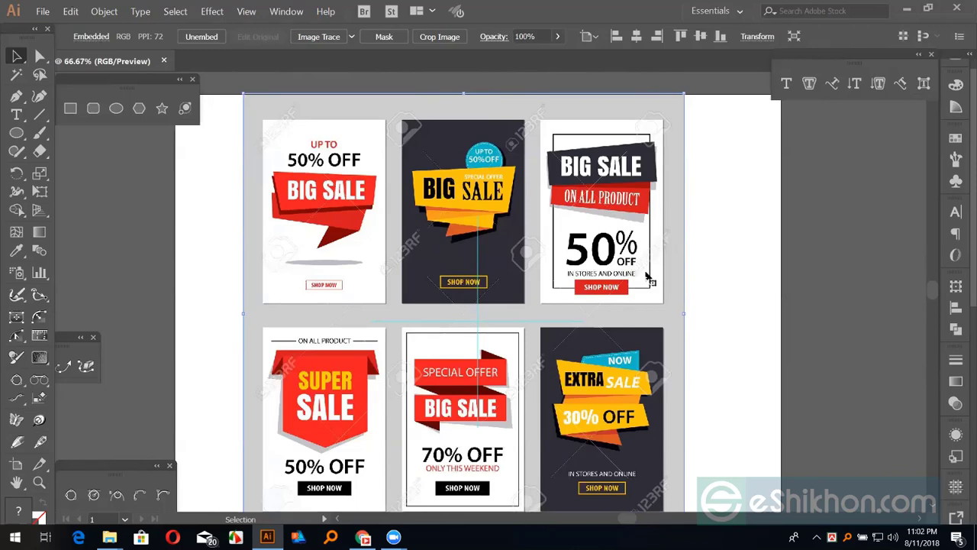
left_click(736, 274)
left_click(565, 233)
key("ctrl+shift+a")
Step: Trace the four-cornered yellow front panel of the dark BIG SALE banner as a closed path with the Pen tool
key("ctrl+1")
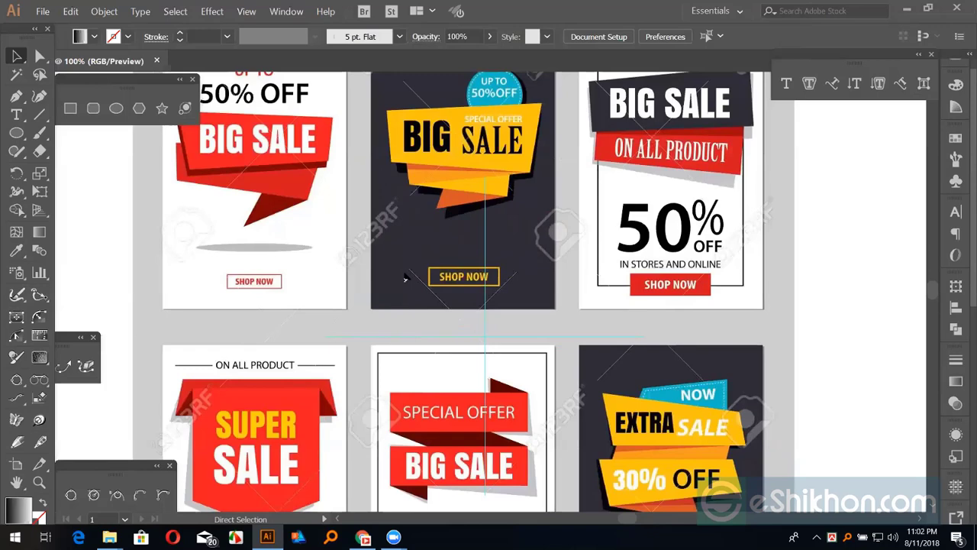
key("ctrl+equal")
key("p")
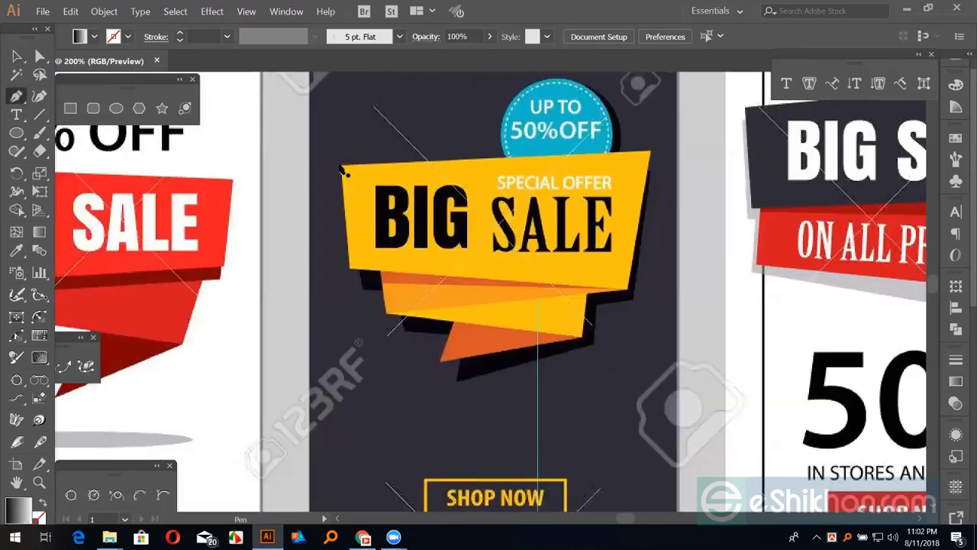
left_click(654, 157)
left_click(629, 288)
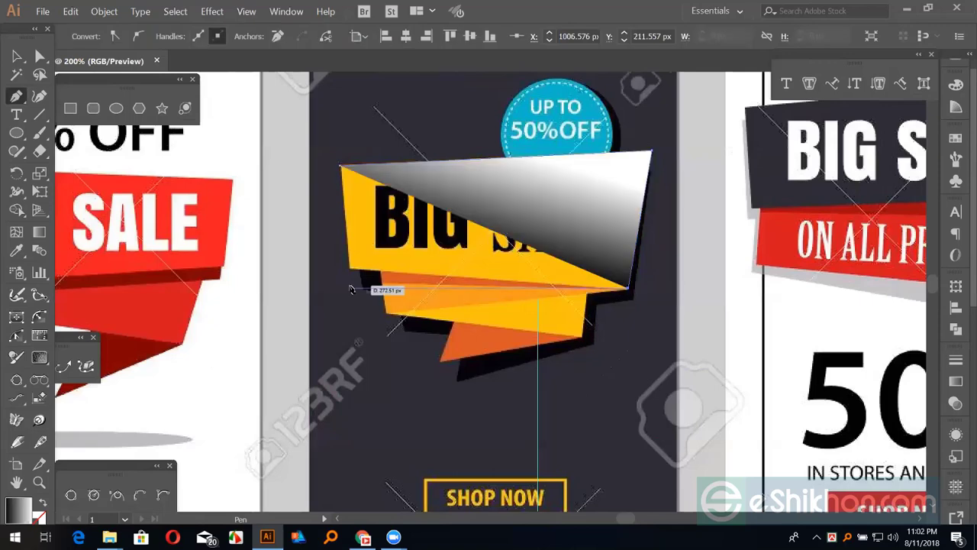
left_click(350, 267)
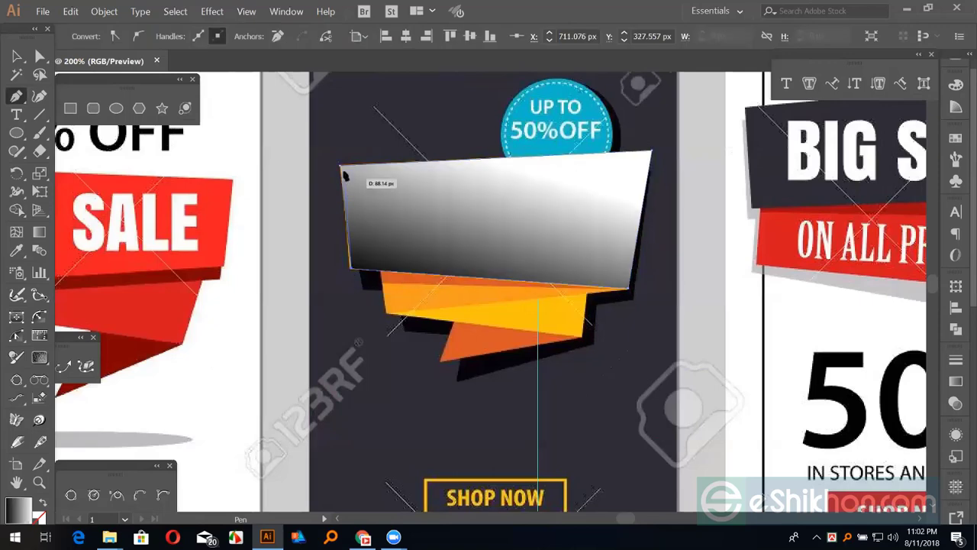
left_click(342, 169)
Step: Sample the banner's yellow for the traced panel and apply it to the stroke, with no fill
key("slash")
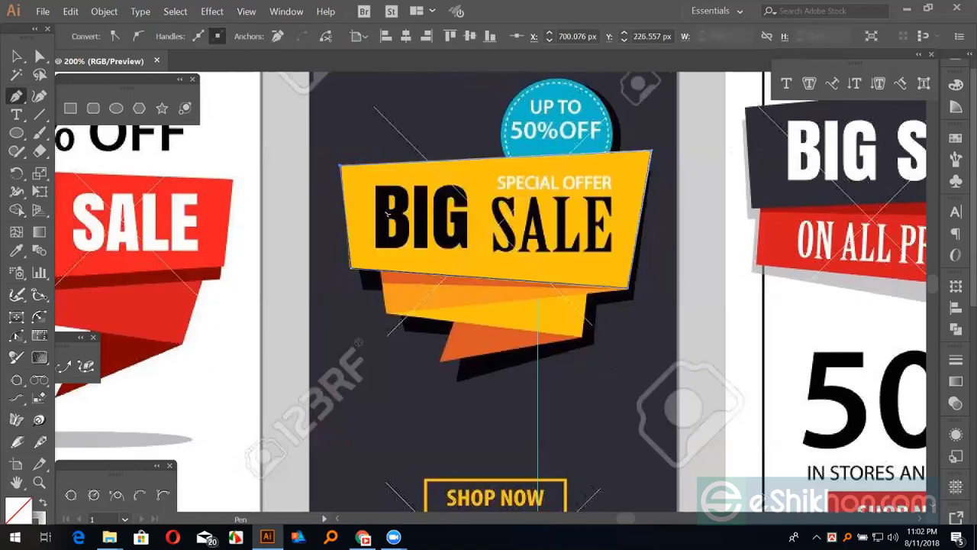
key("i")
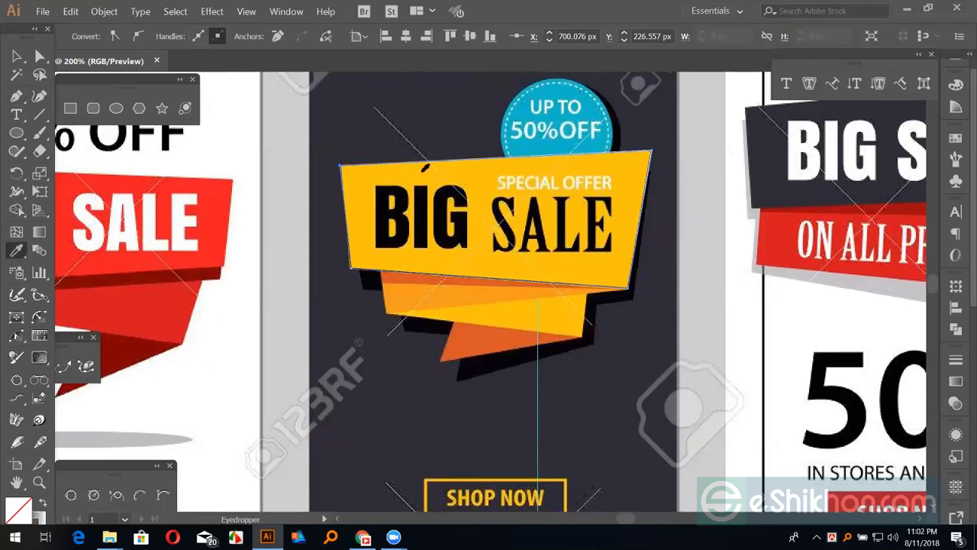
left_click(473, 162)
left_click(17, 56)
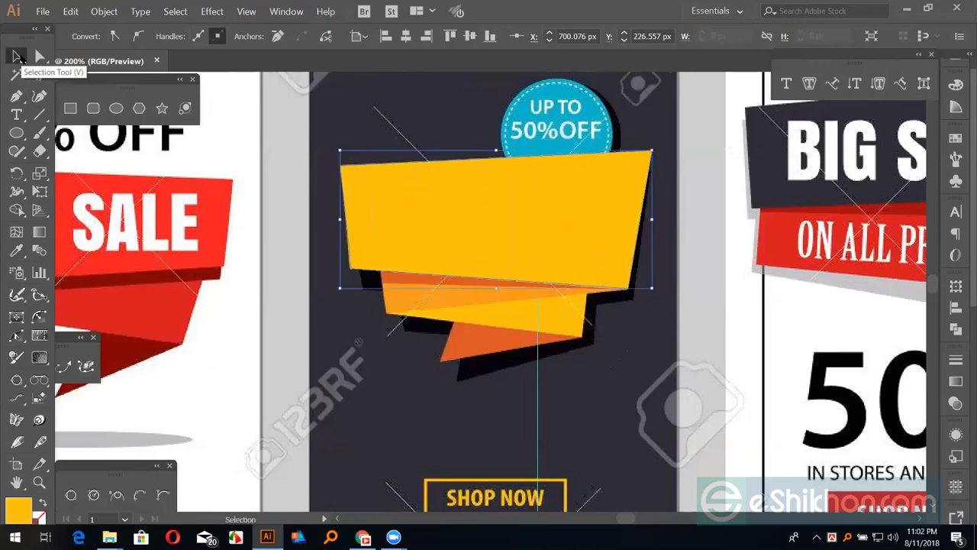
key("slash")
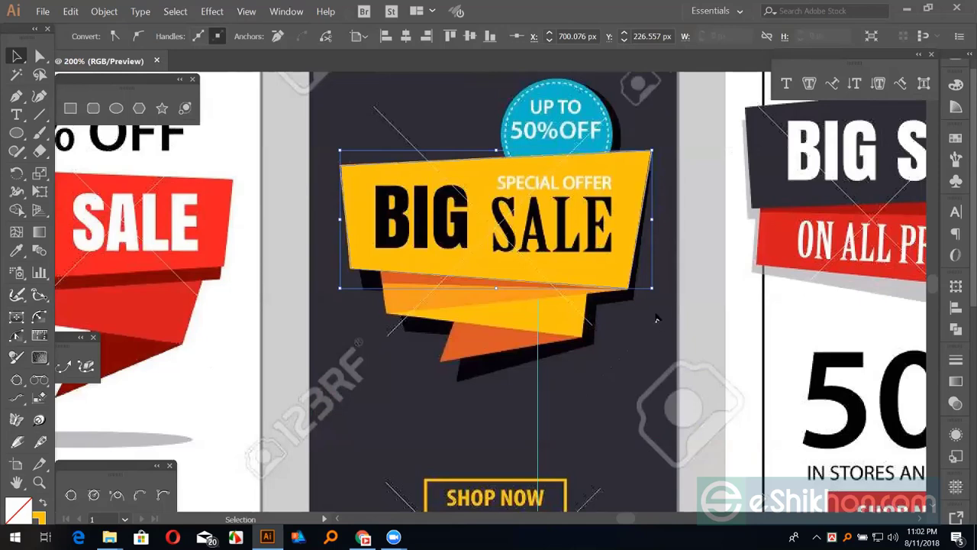
Step: Nudge the traced panel's lower-left corner anchor to X 710.076 px and deselect the path
key("a")
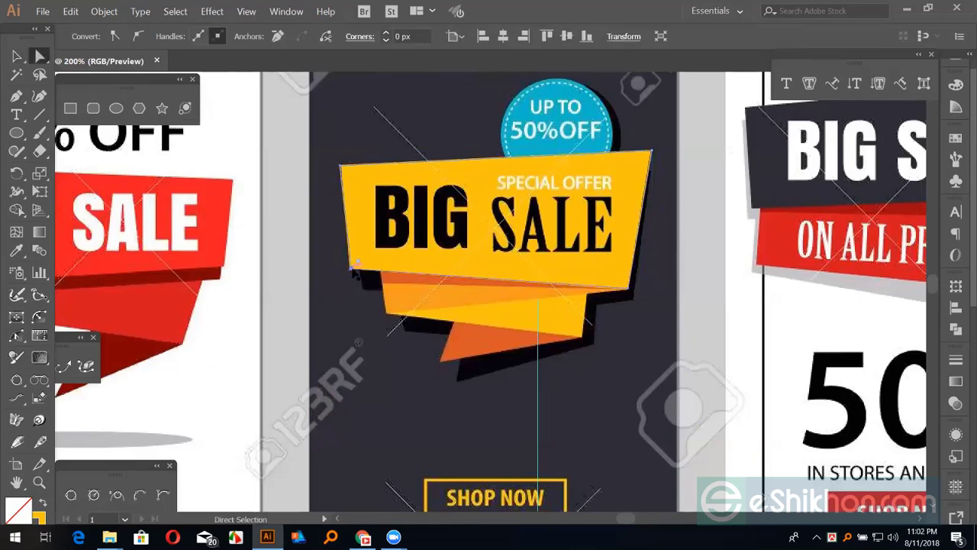
left_click(356, 263)
left_click(17, 56)
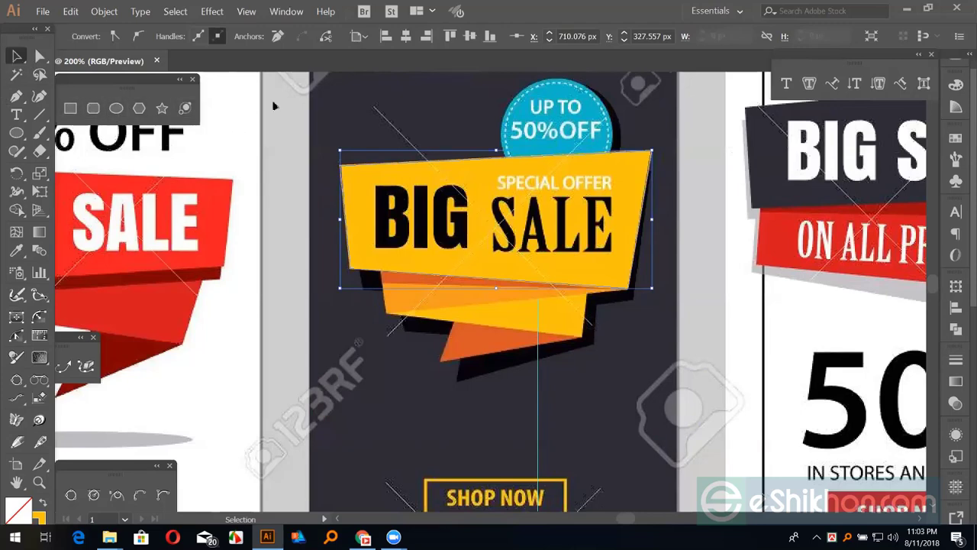
left_click(307, 103)
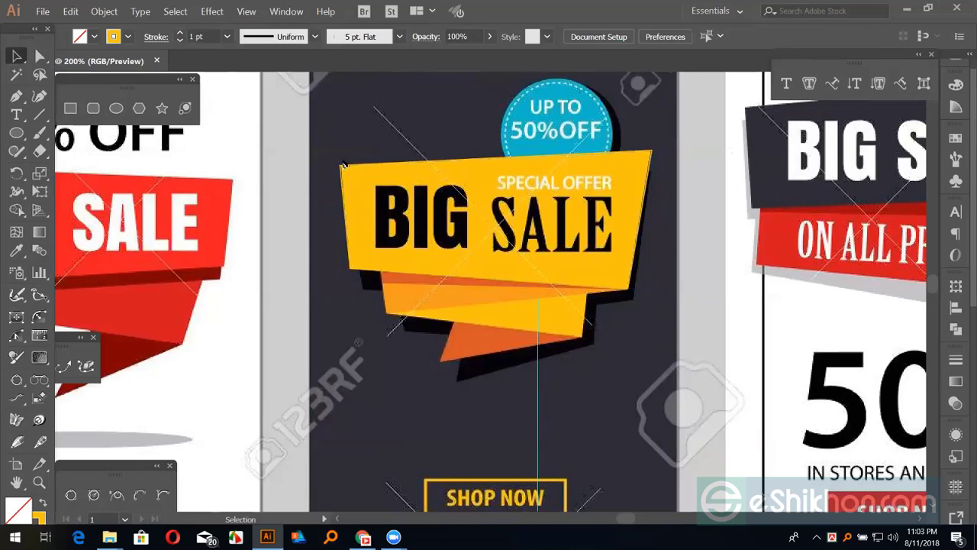
Step: Check the traced outline against the yellow panel and the whole banner set, leaving nothing selected
left_click(348, 168)
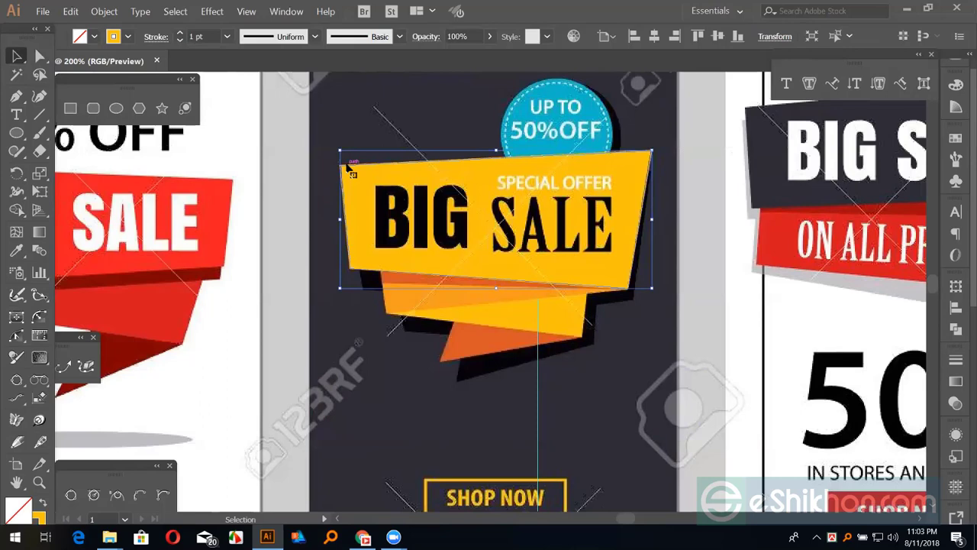
key("a")
key("ctrl+minus")
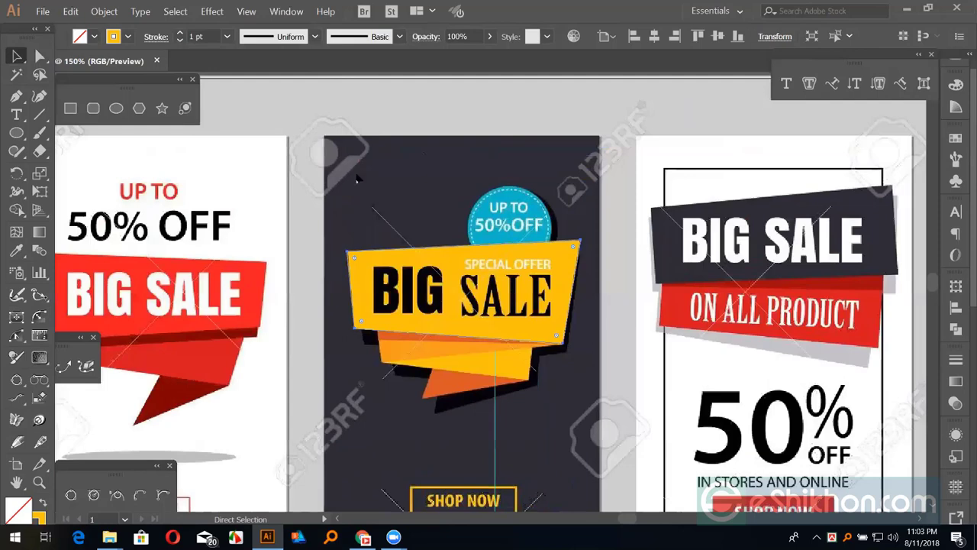
key("h")
key("v")
key("ctrl+minus")
key("ctrl+minus")
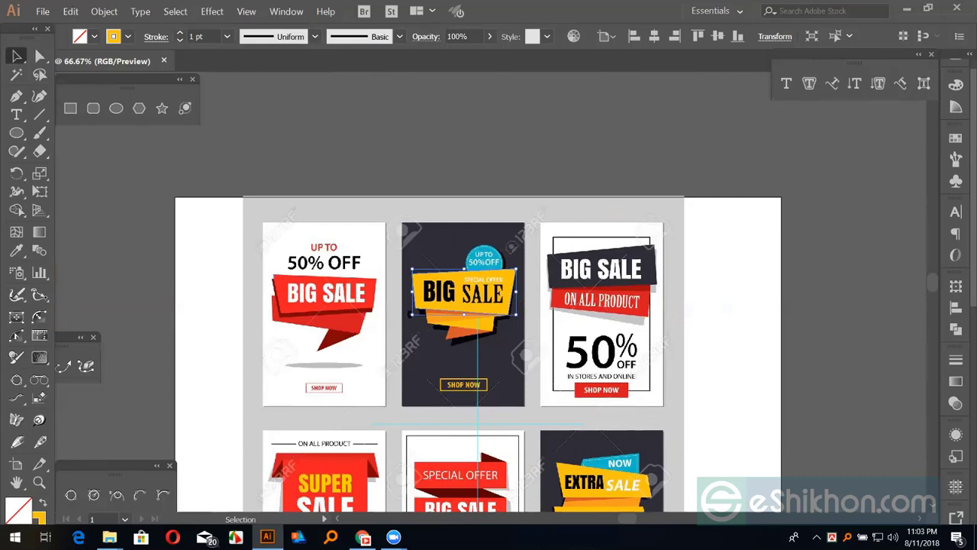
key("ctrl+shift+a")
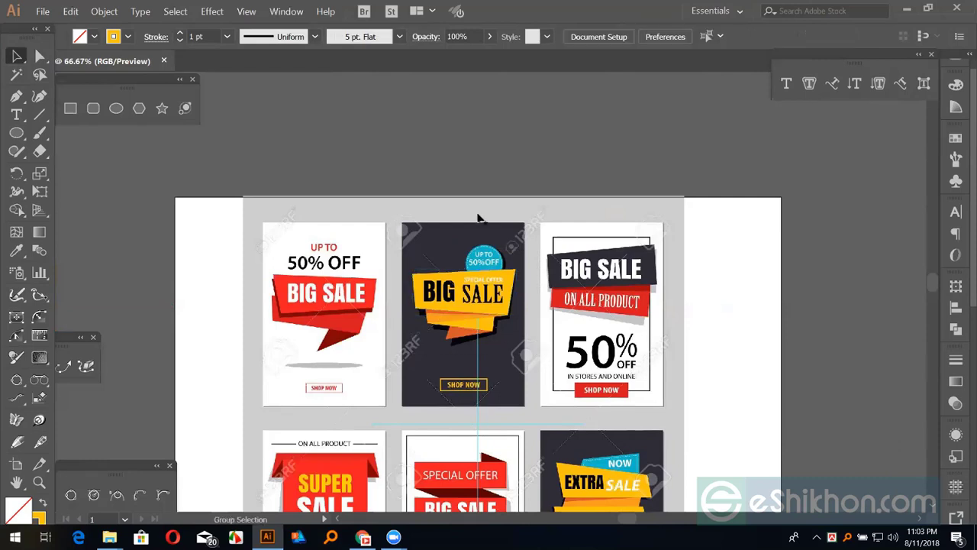
Step: Delete the pasted banner reference and its tracing from the artboard, and switch to the ads design image results in Chrome
left_click(478, 220)
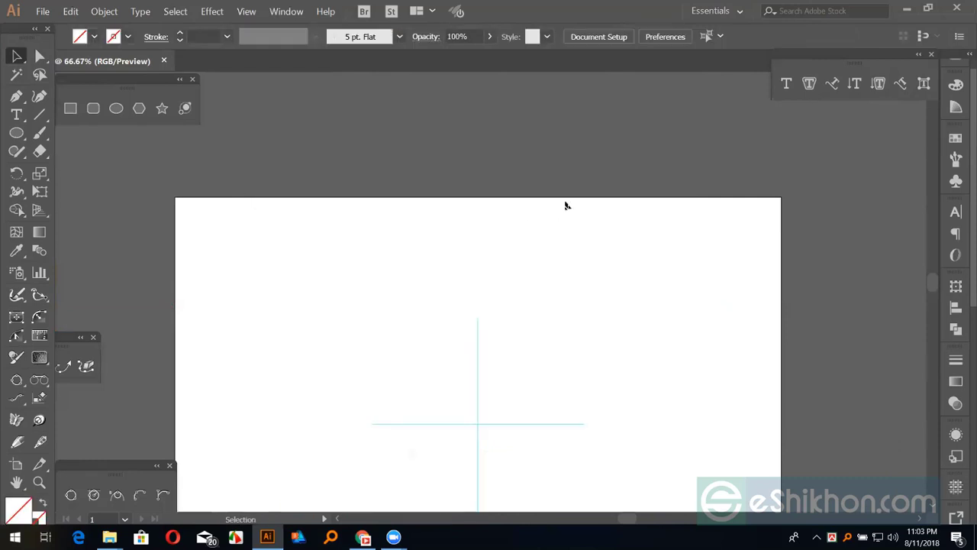
left_click(364, 536)
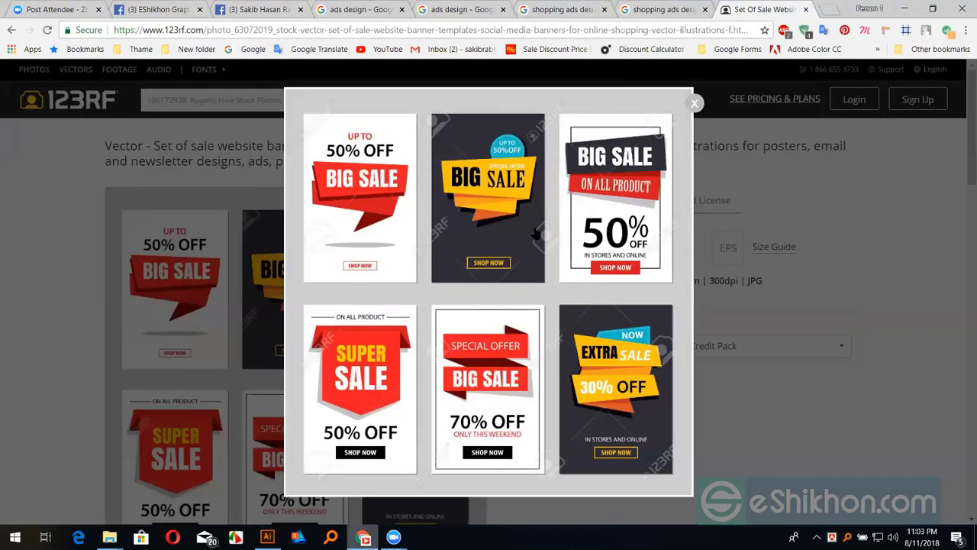
key("ctrl+4")
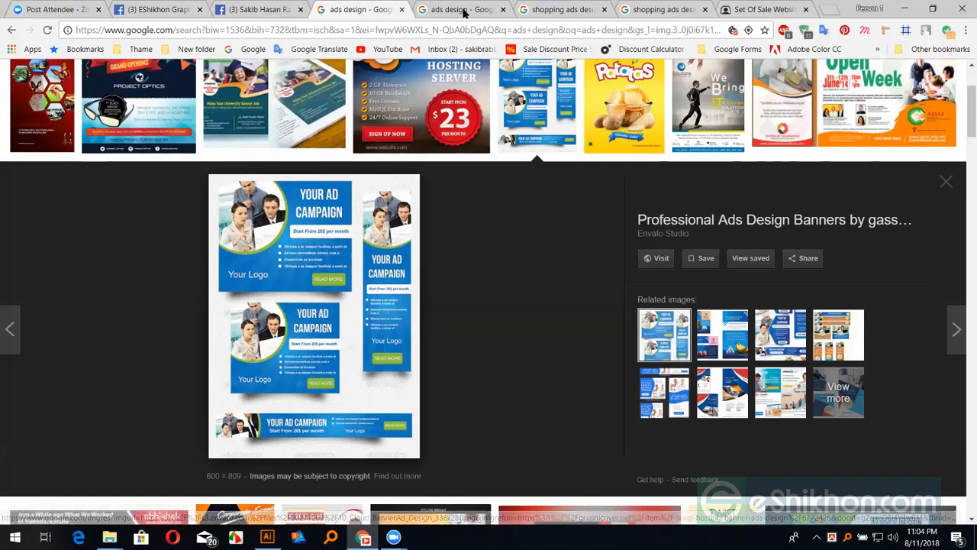
scroll(379, 88, "up", 2)
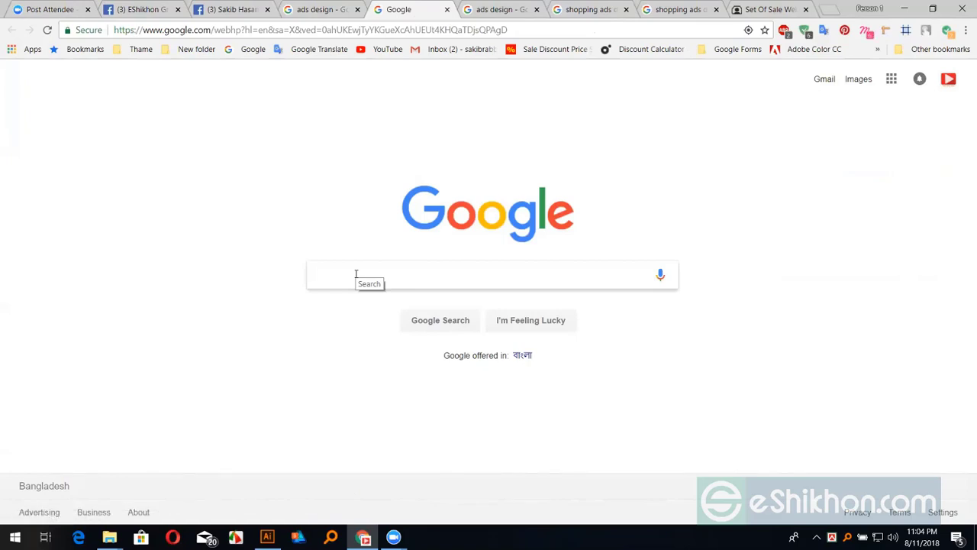
Step: Search Google for graphicriver and open the GraphicRiver site from the results
type("gr")
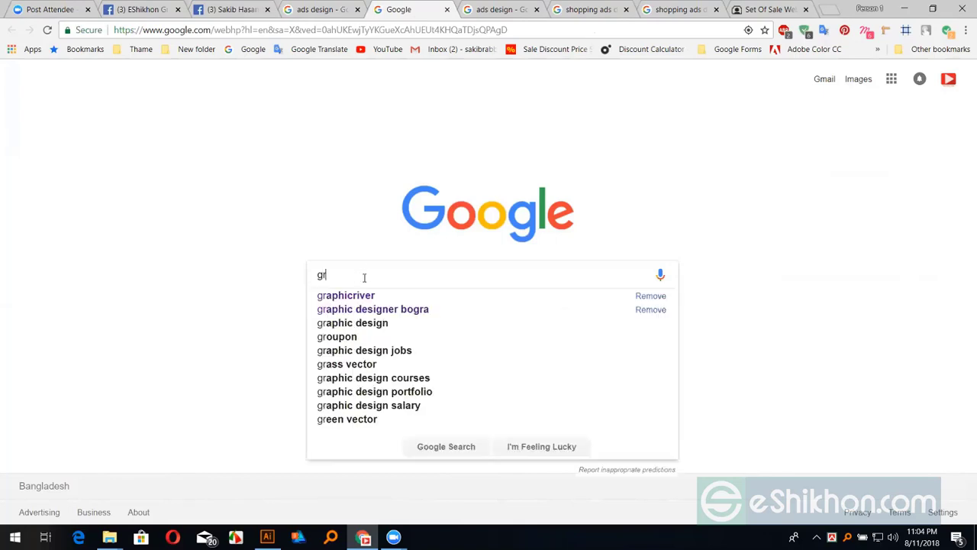
left_click(352, 295)
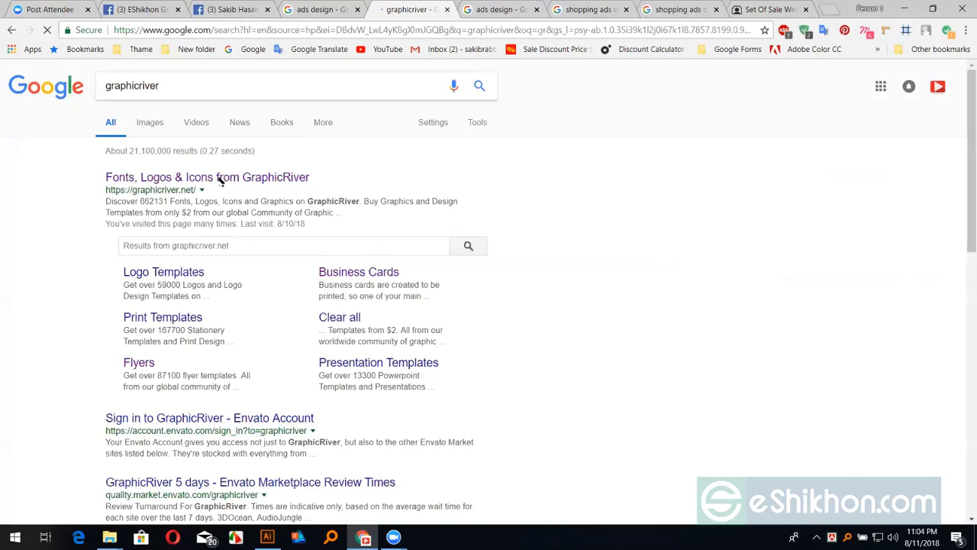
left_click(219, 178)
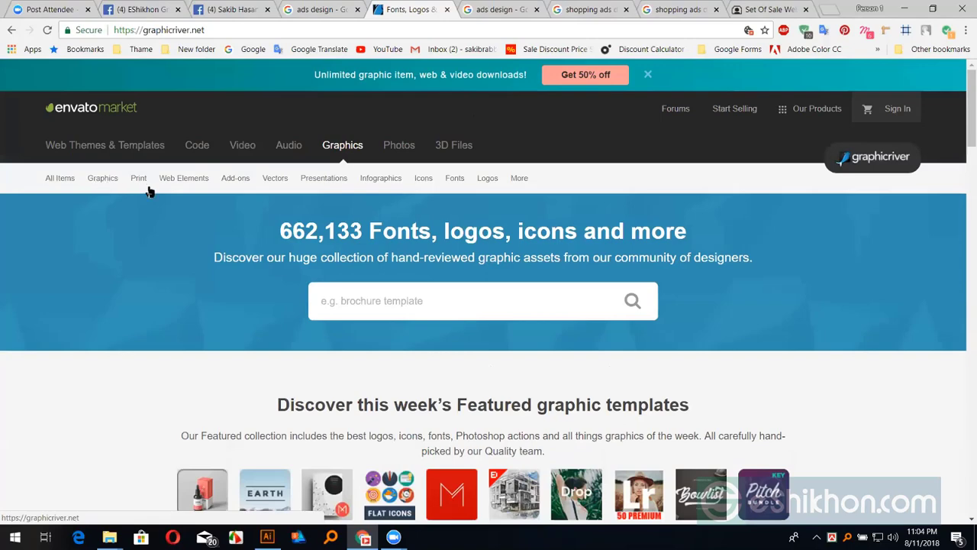
Step: Browse GraphicRiver's Brochures category under Print and open the A5 Company Brochure item
mouse_move(139, 178)
left_click(152, 230)
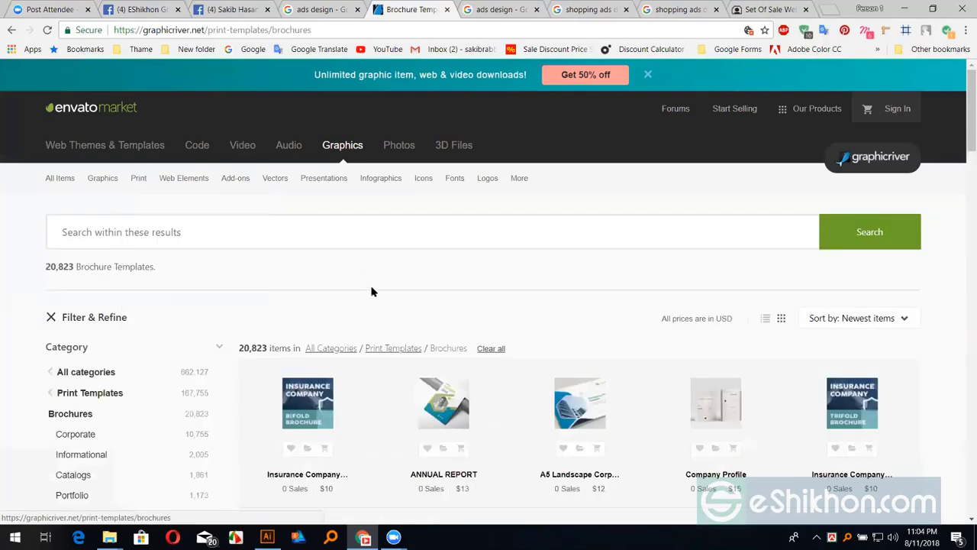
scroll(578, 273, "down", 2)
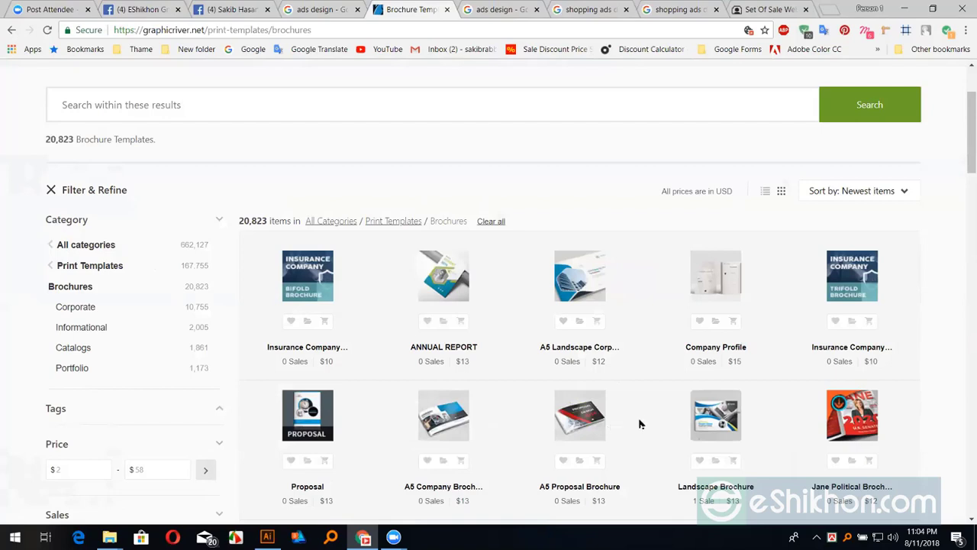
mouse_move(579, 415)
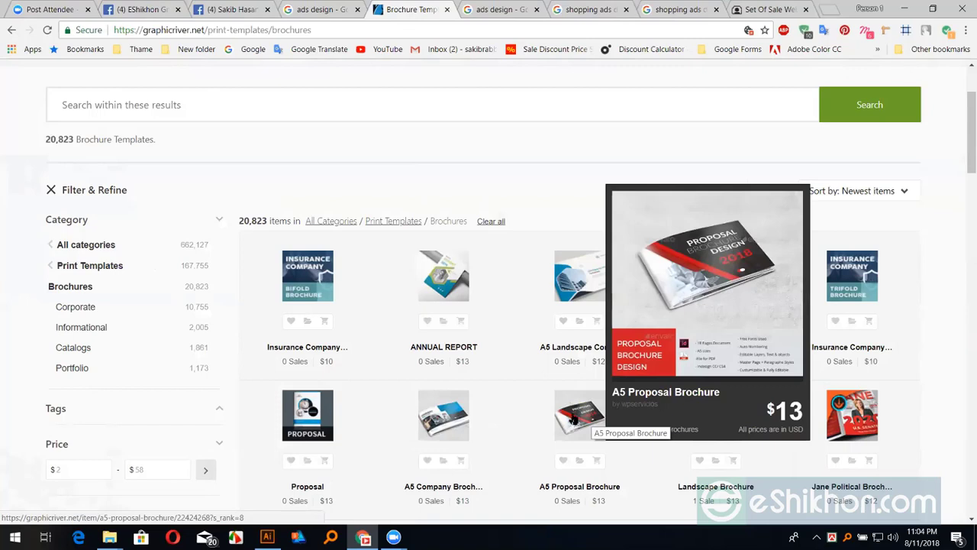
left_click(450, 413)
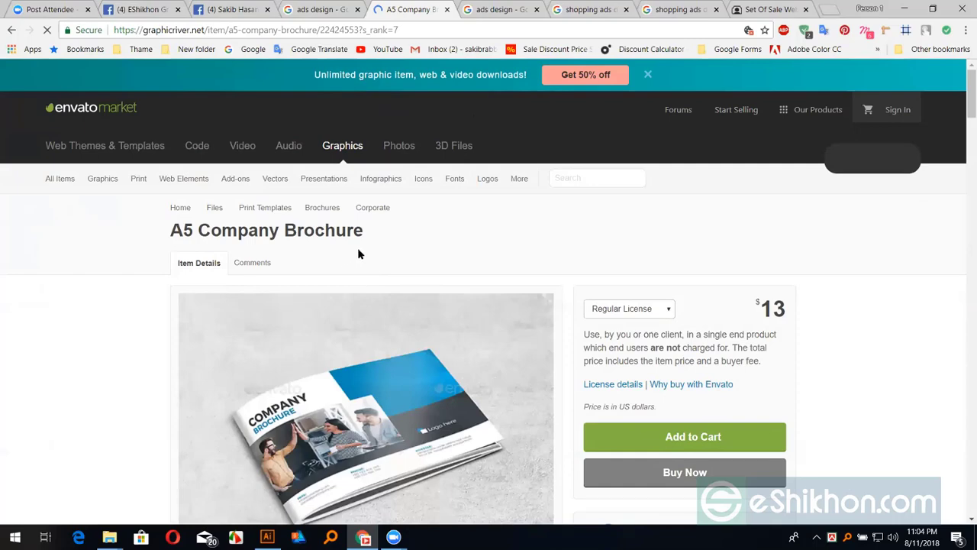
Step: Examine the A5 Company Brochure's preview pages, seller box and file details, along with the site's Graphics and Web Elements categories
scroll(283, 254, "down", 2)
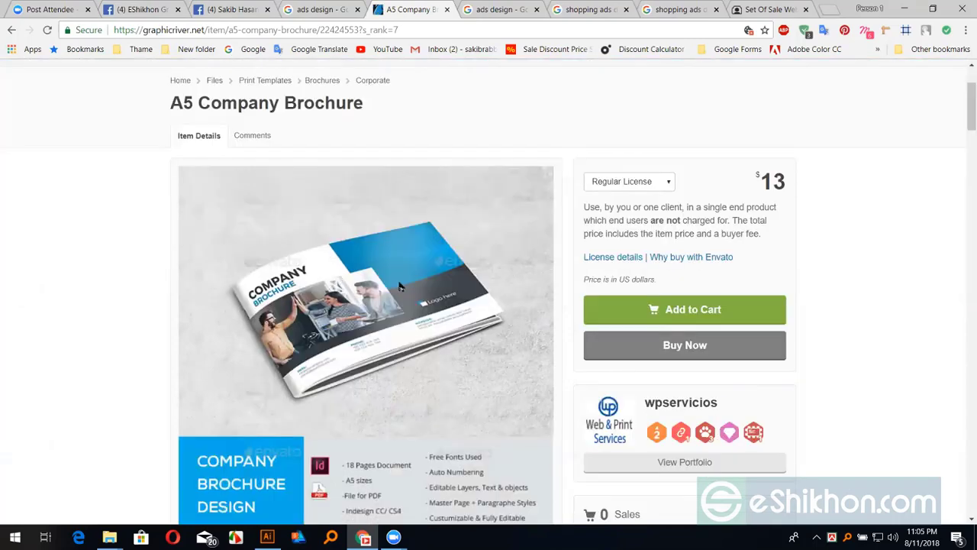
scroll(394, 233, "down", 3)
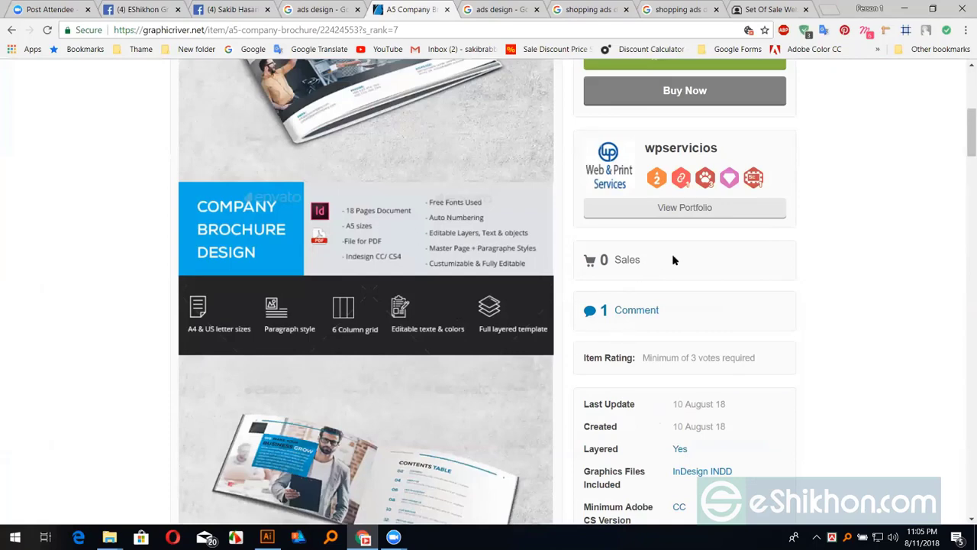
scroll(683, 257, "down", 2)
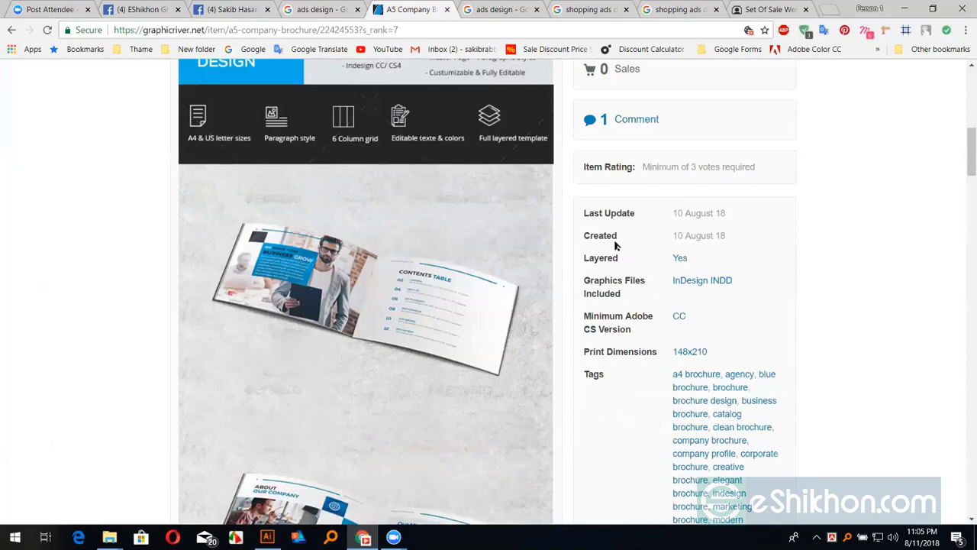
scroll(698, 229, "down", 2)
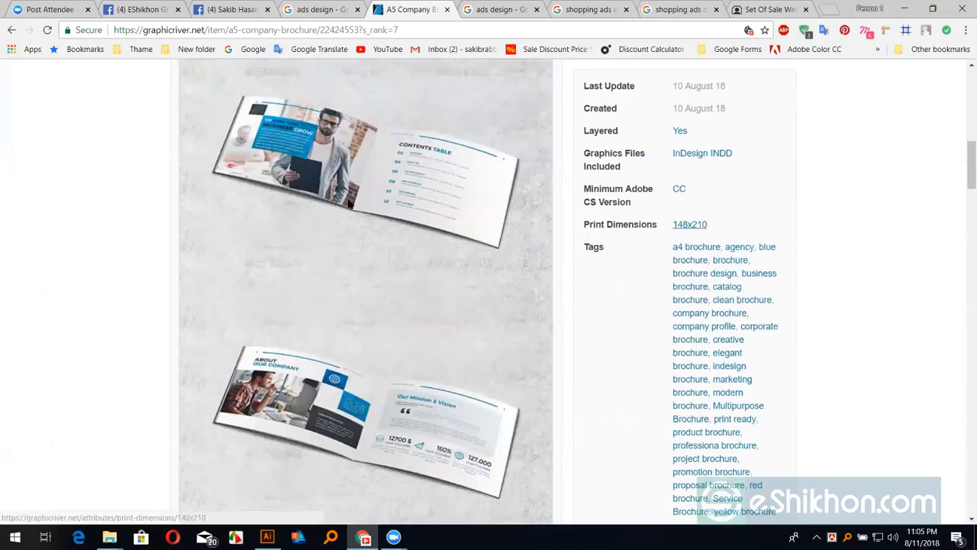
scroll(306, 283, "up", 10)
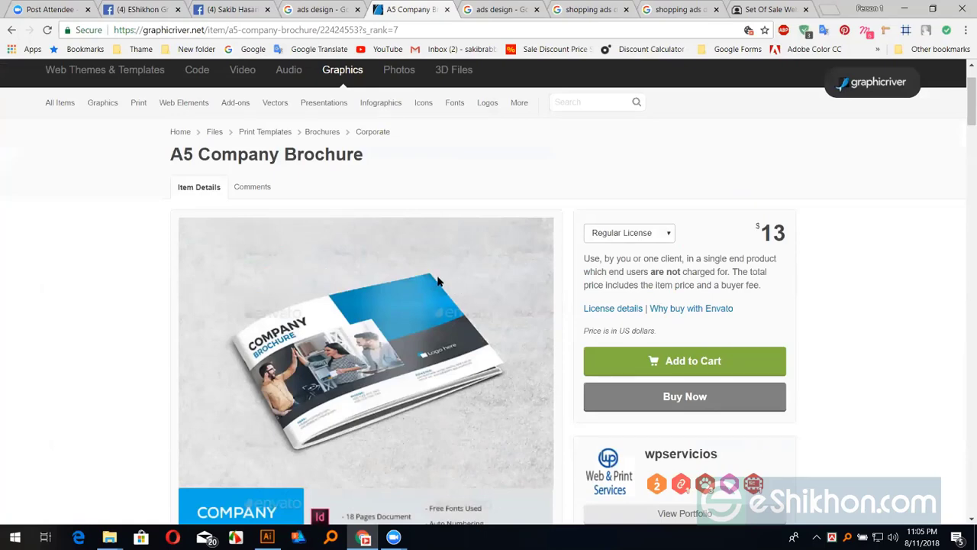
scroll(439, 282, "up", 1)
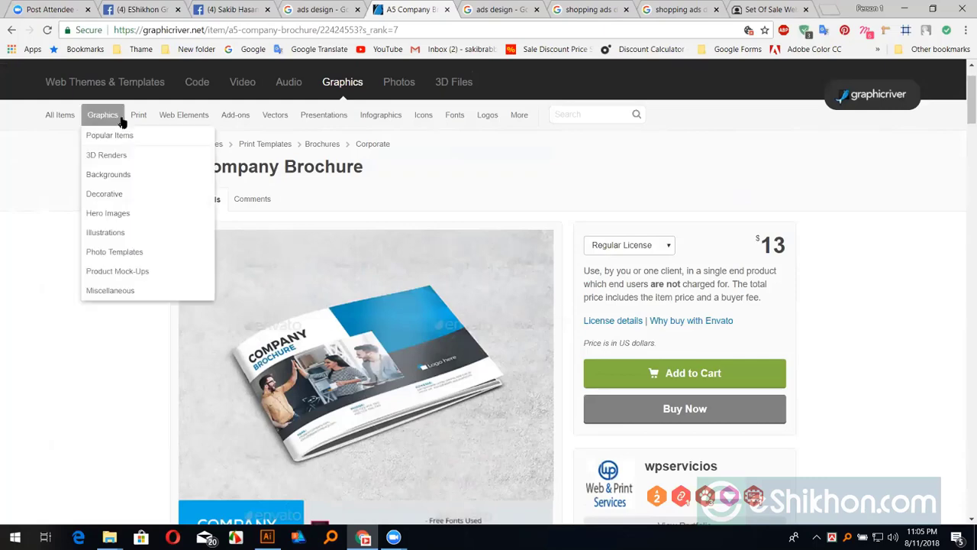
scroll(592, 312, "down", 1)
scroll(590, 312, "down", 2)
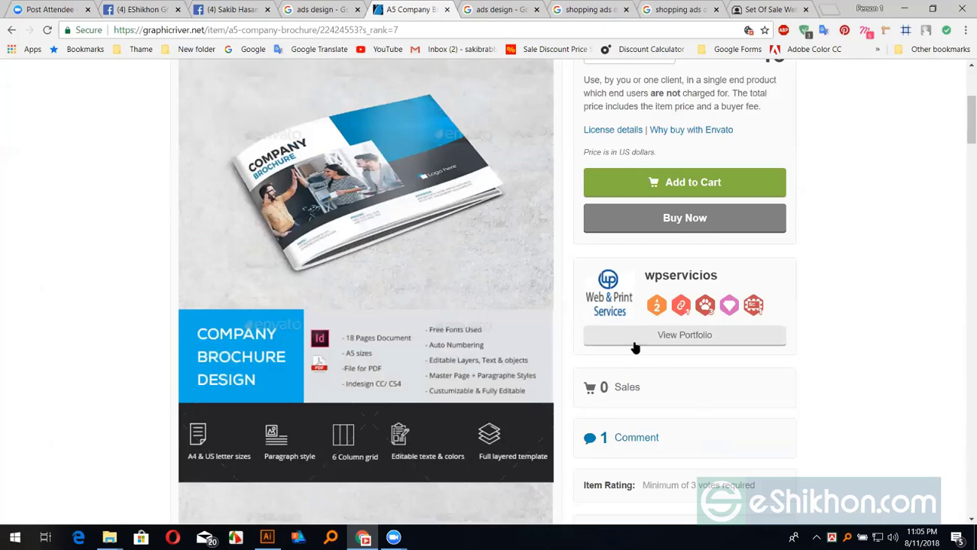
scroll(588, 334, "up", 2)
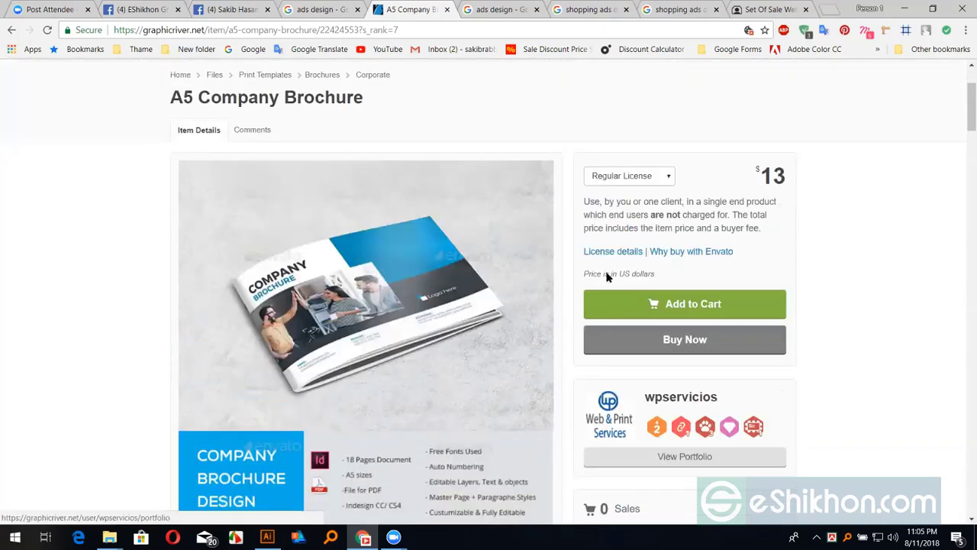
scroll(619, 233, "up", 1)
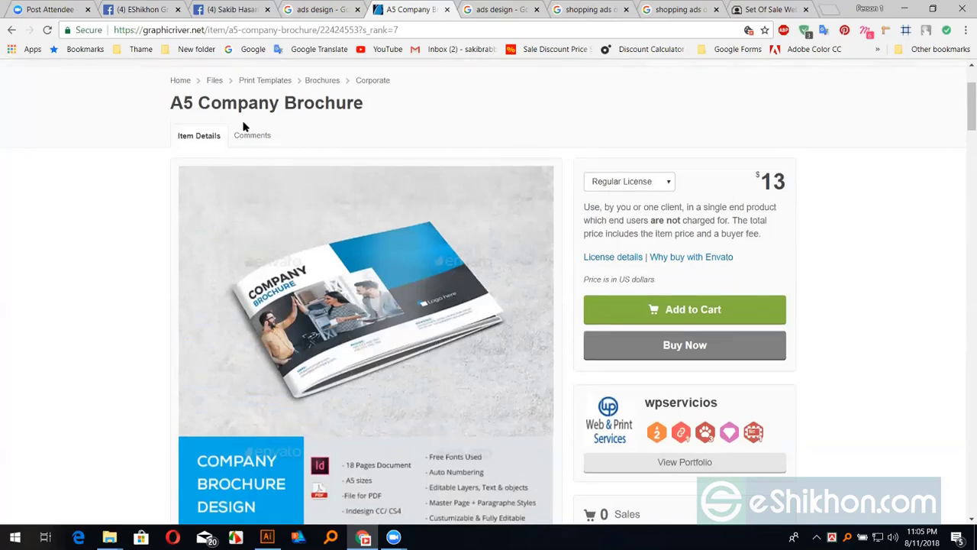
scroll(252, 153, "up", 2)
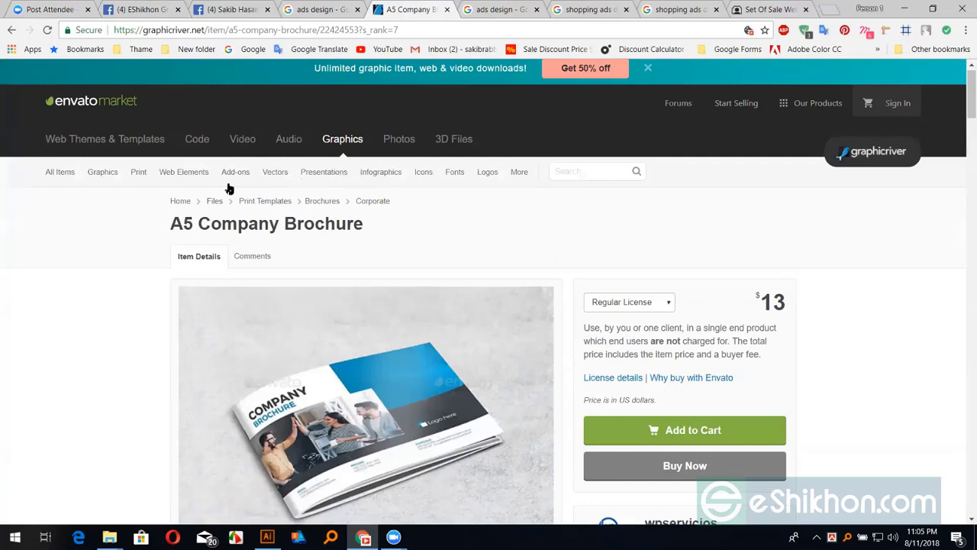
mouse_move(134, 181)
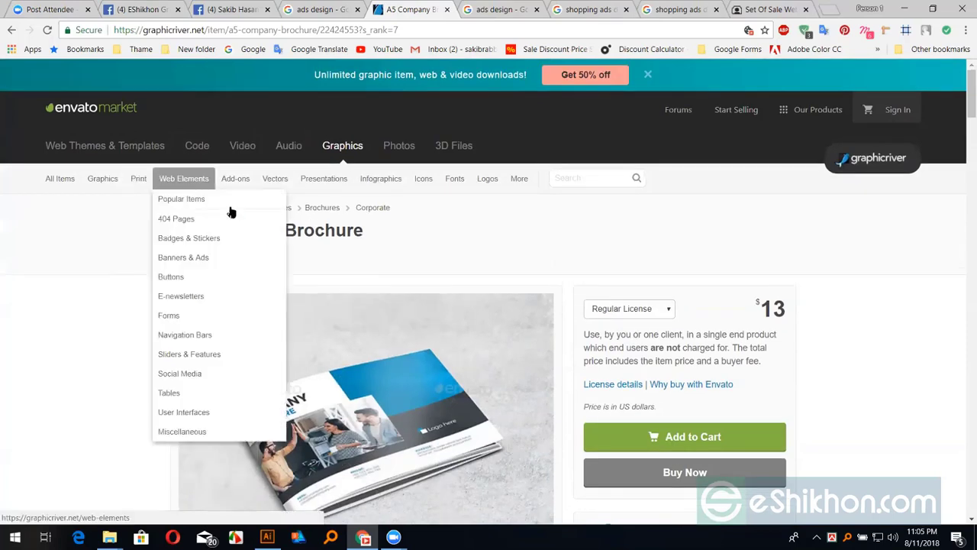
Step: Highlight the Print Dimensions value in the A5 Company Brochure's item details
scroll(623, 356, "down", 5)
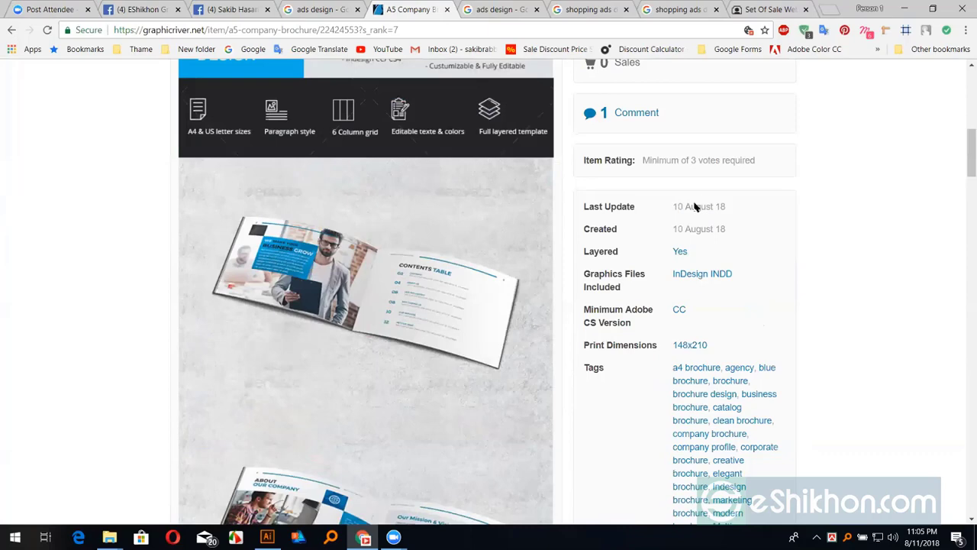
scroll(704, 231, "down", 2)
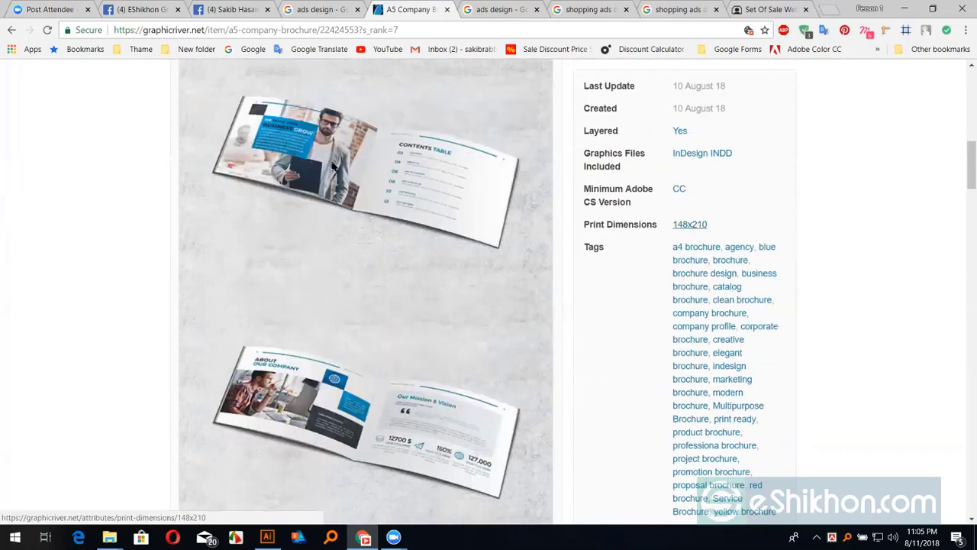
double_click(690, 223)
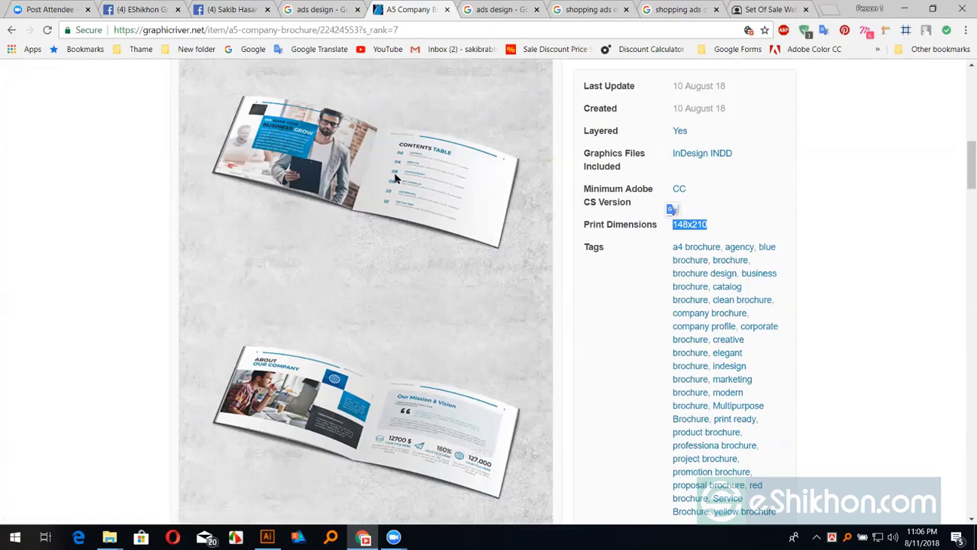
Step: Review the brochure's cover preview and highlight the Regular License usage terms under its price for reading, and clear the highlight
scroll(394, 178, "up", 3)
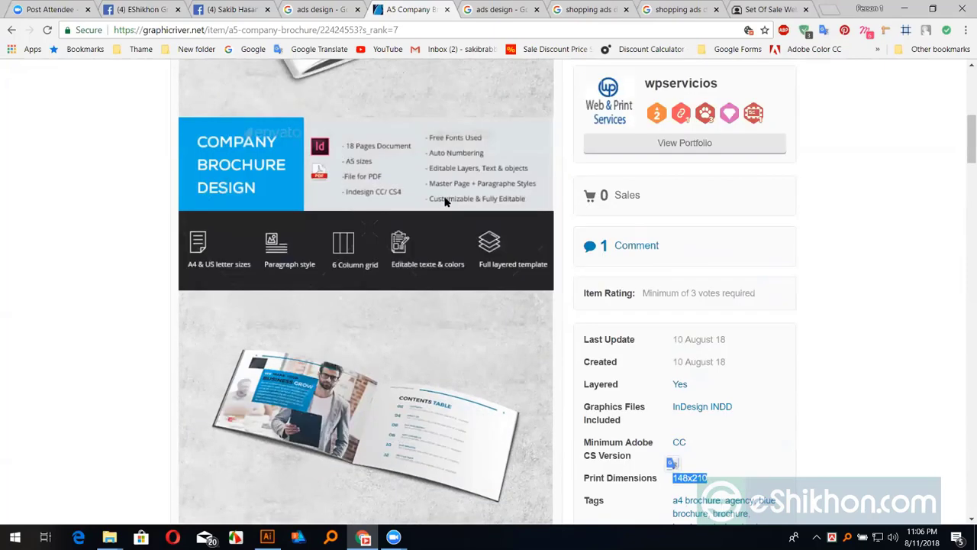
scroll(319, 164, "up", 5)
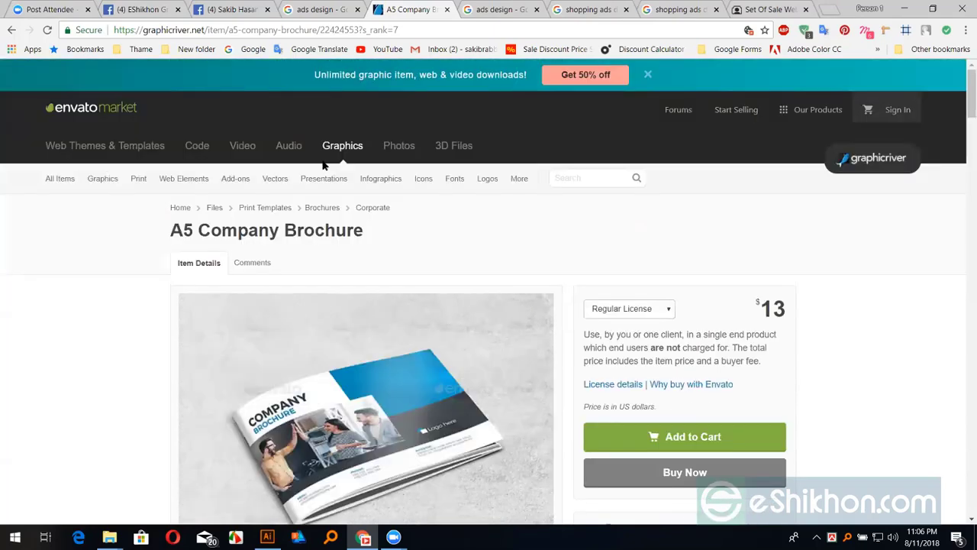
scroll(356, 207, "down", 3)
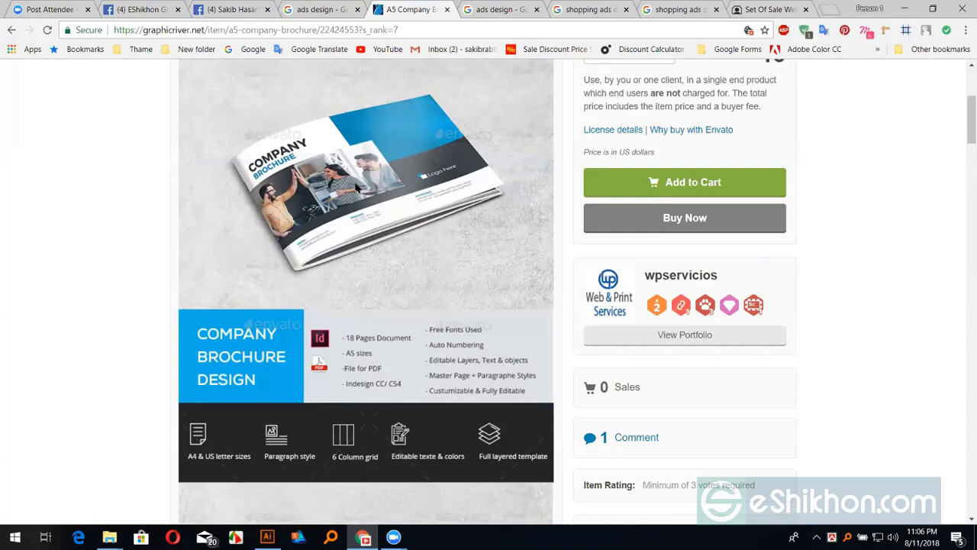
scroll(355, 187, "up", 2)
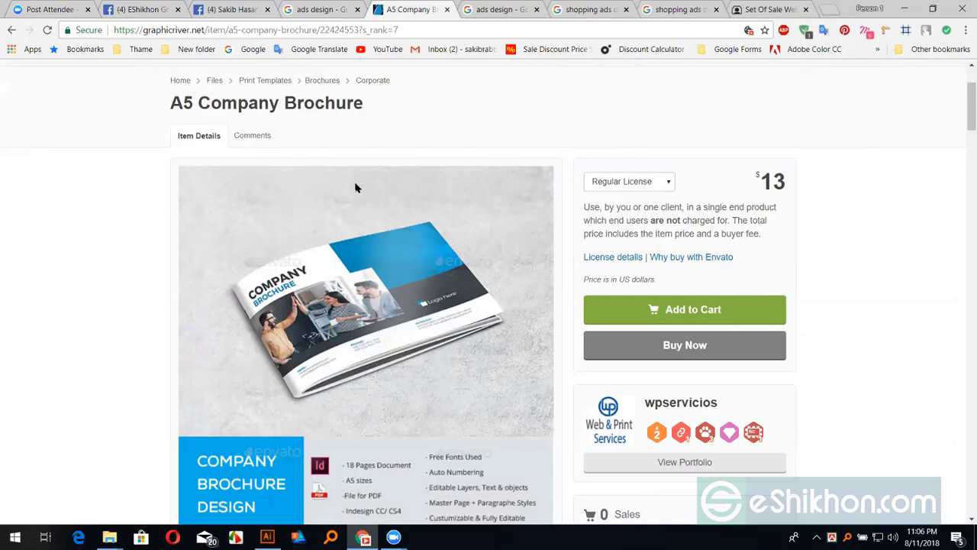
scroll(513, 229, "up", 2)
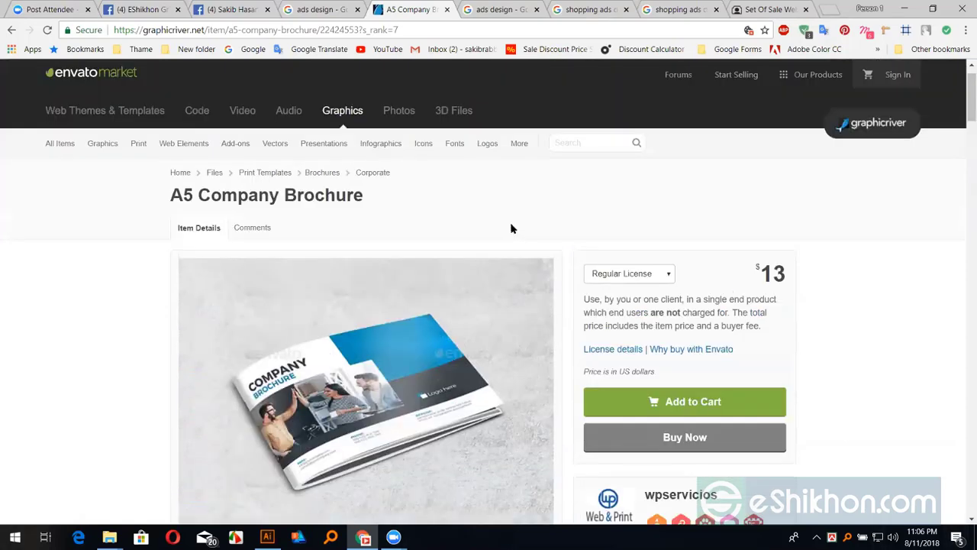
scroll(516, 226, "down", 1)
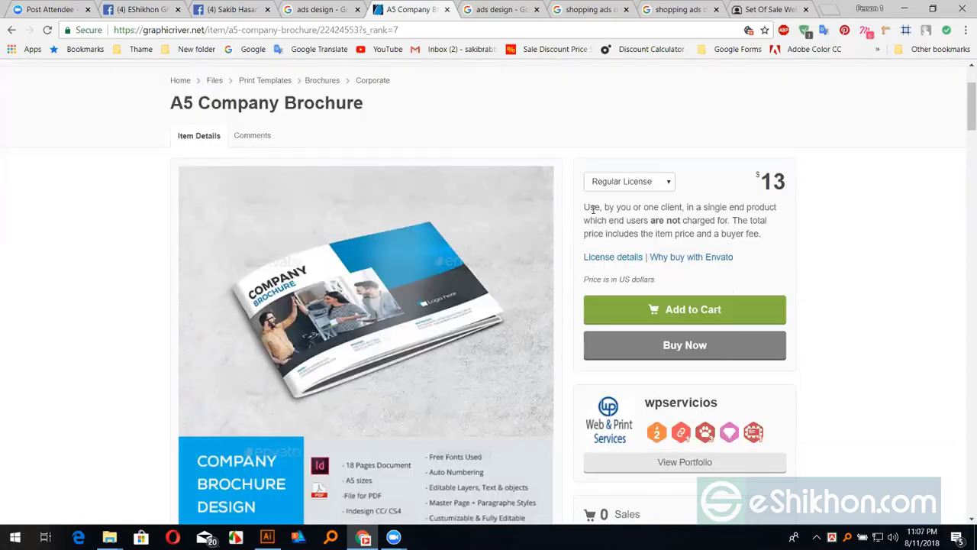
left_click_drag(585, 207, 762, 243)
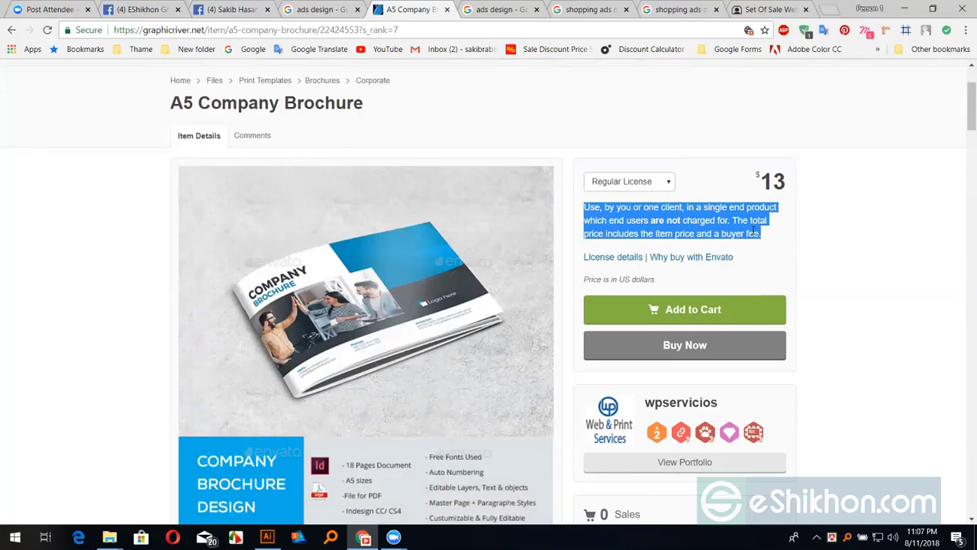
left_click(691, 203)
scroll(667, 209, "up", 2)
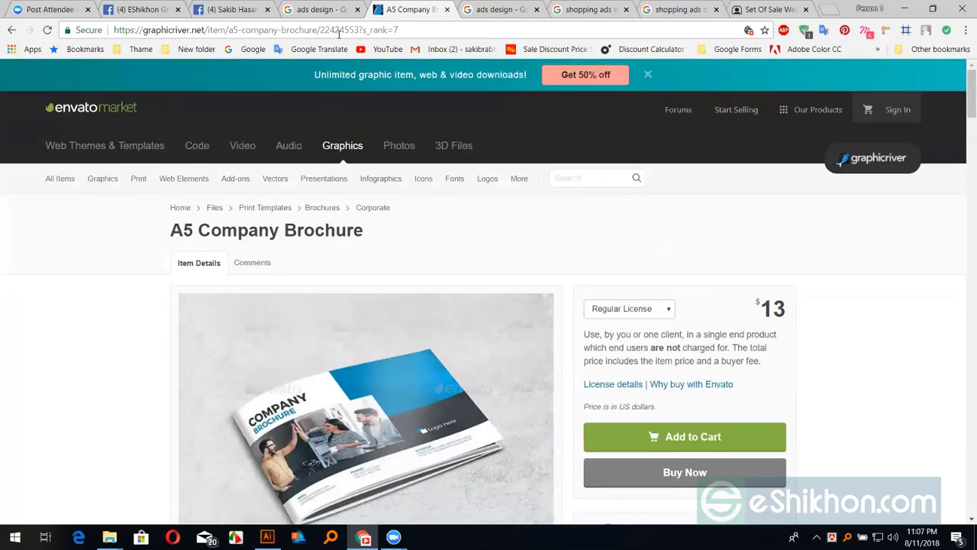
Step: Return to the ads design image results and view the Professional Ads Design Banners preview
key("ctrl+shift+Tab")
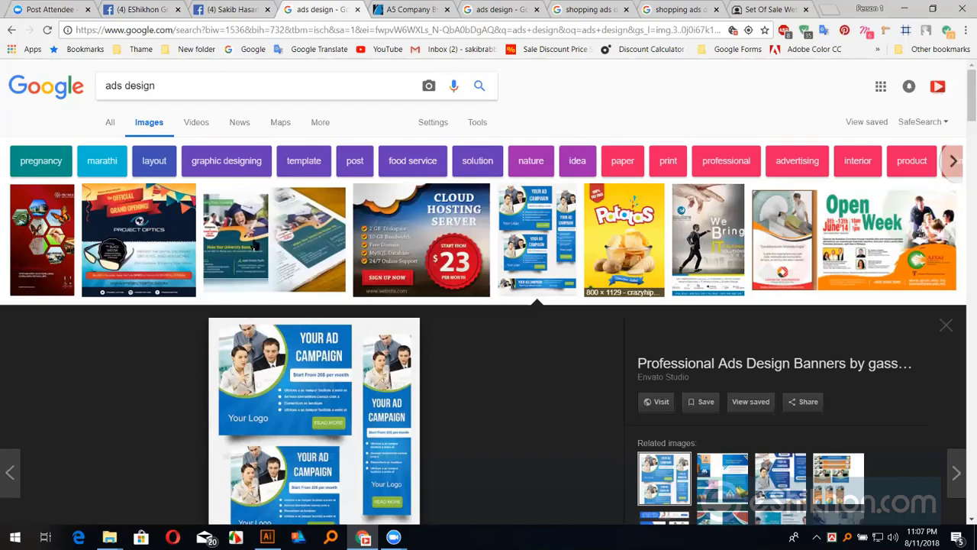
scroll(229, 237, "down", 3)
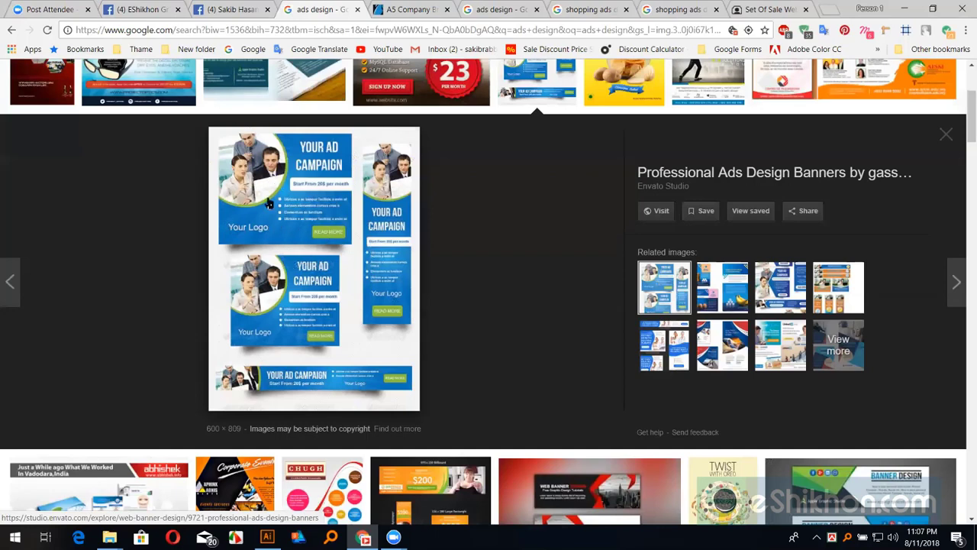
Step: Copy the Professional Ads Design Banners preview image and paste it into the Illustrator document as a reference
right_click(291, 199)
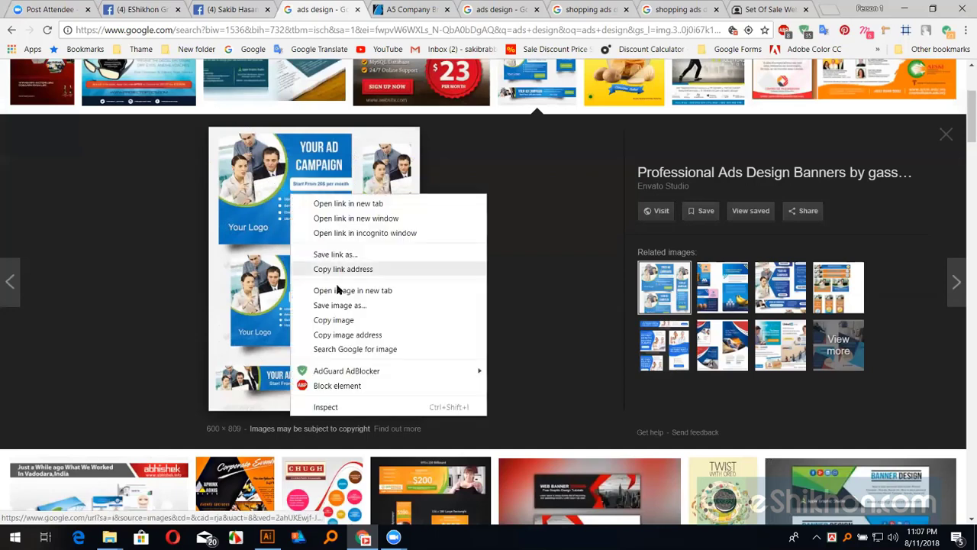
left_click(339, 321)
left_click(267, 537)
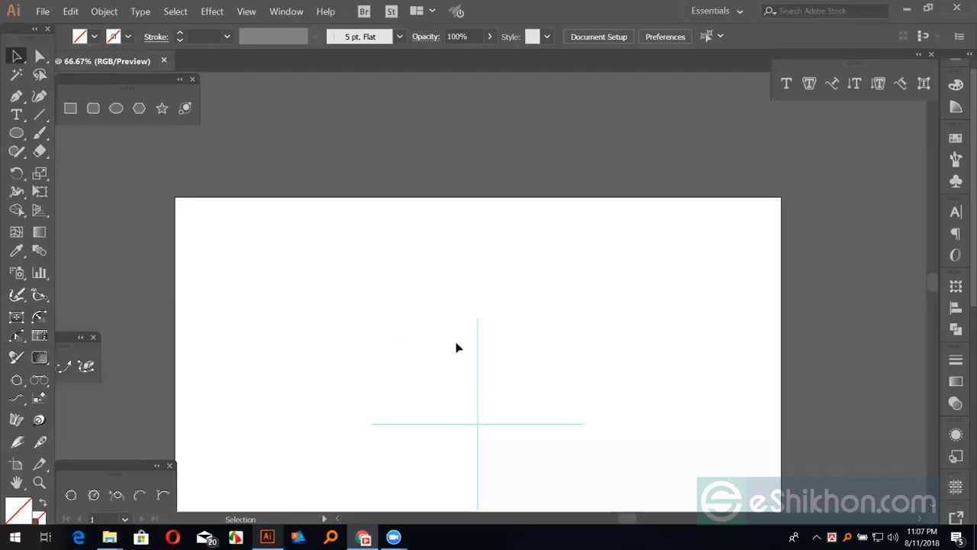
key("ctrl+v")
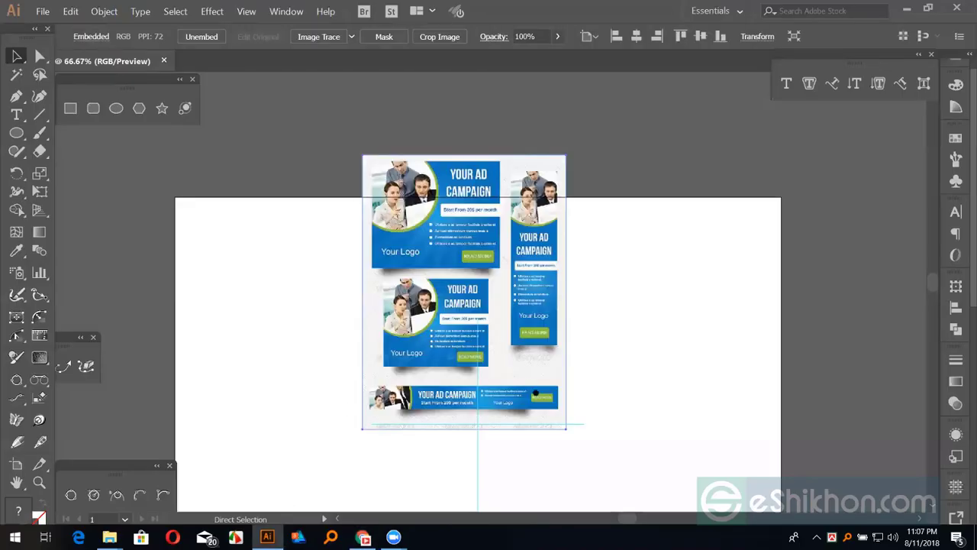
key("ctrl+plus")
key("ctrl+plus")
key("ctrl+plus")
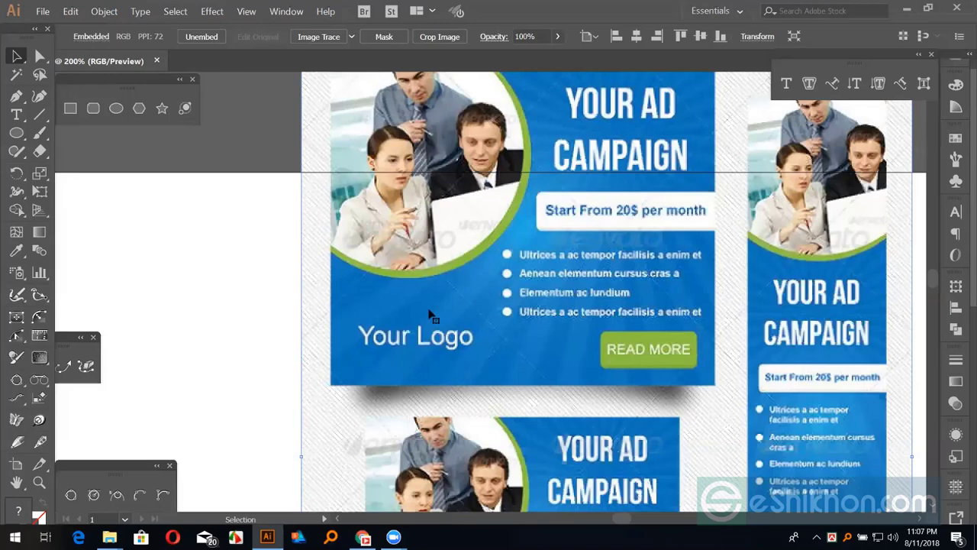
left_click(252, 279)
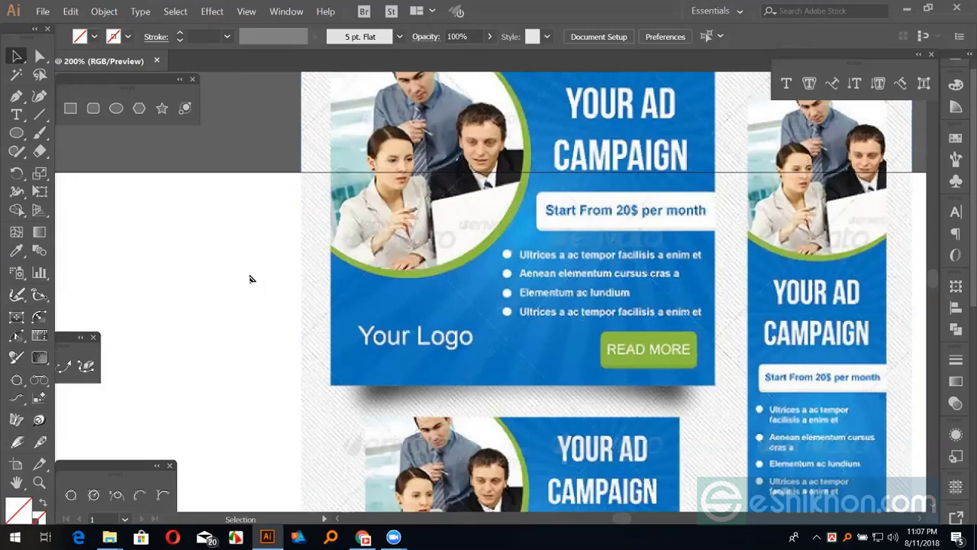
Step: Move the pasted banner image down onto the artboard and align its upper edge with the artboard's upper edge
left_click_drag(516, 197, 449, 358)
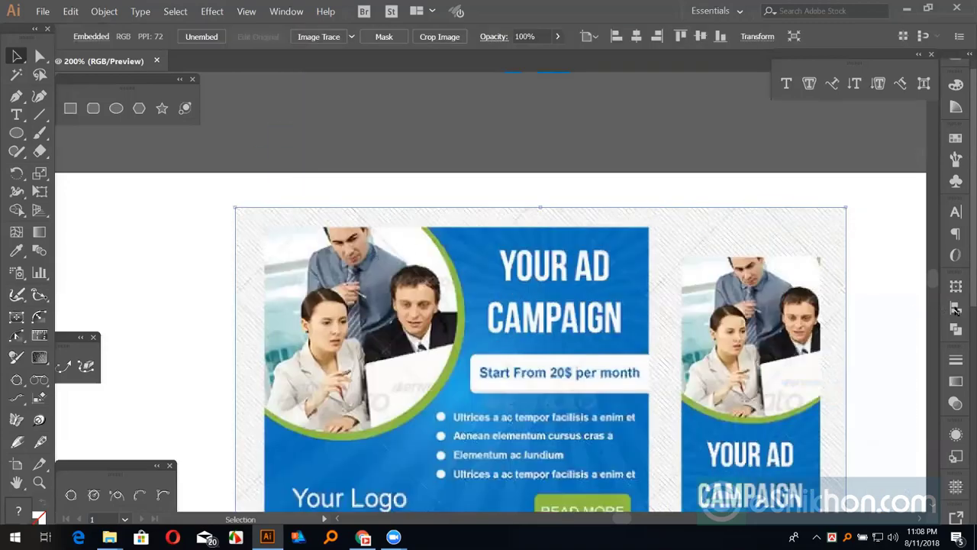
scroll(868, 318, "down", 1)
key("shift+F7")
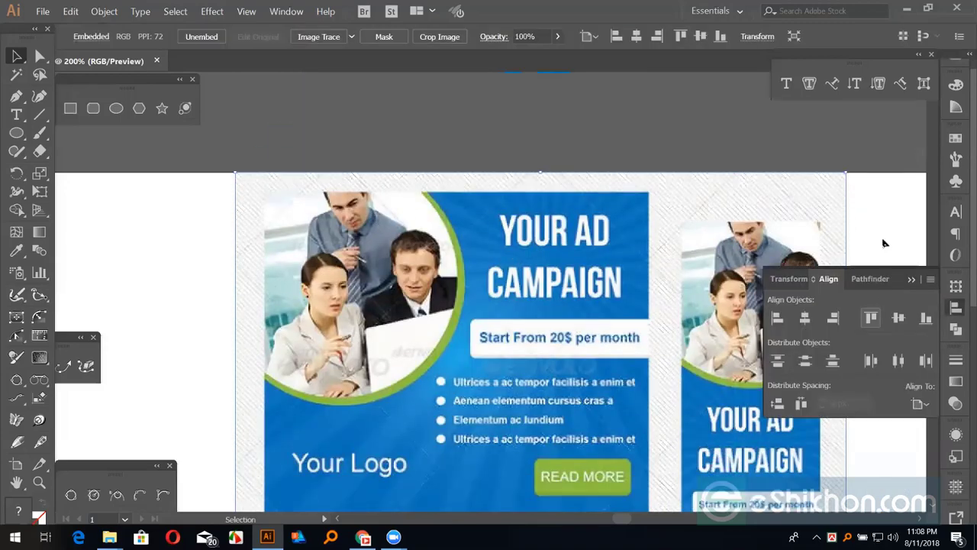
left_click(854, 188)
scroll(854, 188, "down", 2)
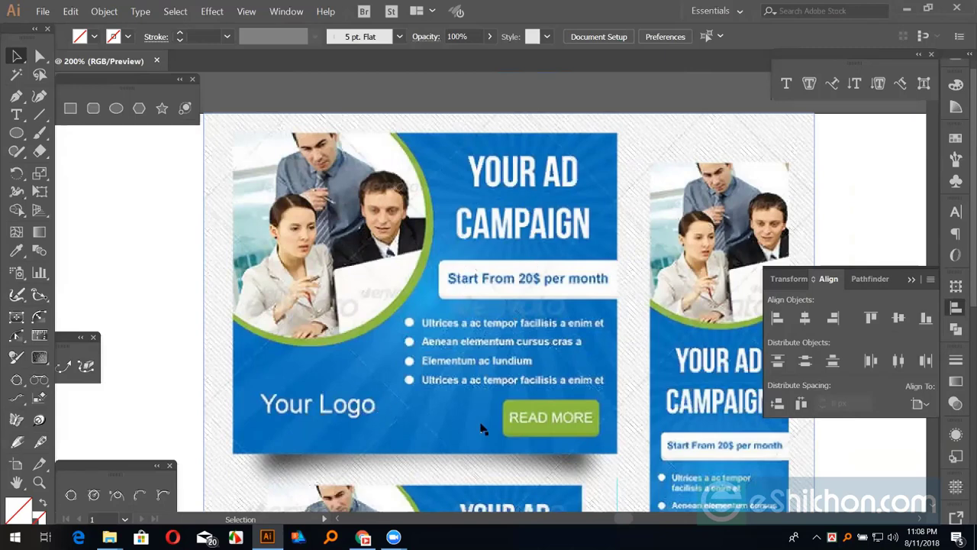
Step: Move the banner reference image over the artboard's upper-left corner, leaving the middle of the artboard free
left_click(456, 341)
key("ctrl+minus")
key("ctrl+minus")
key("ctrl+minus")
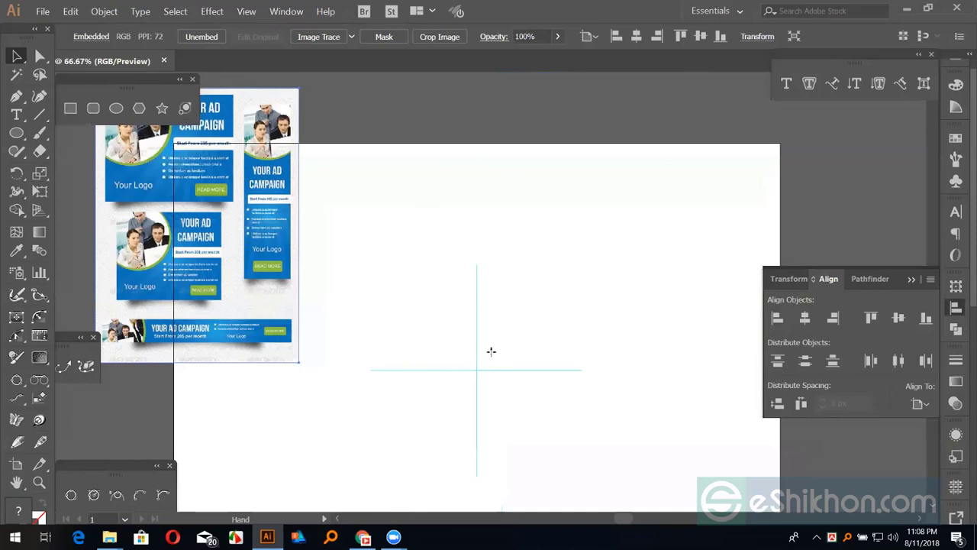
Step: Draw a tall, narrow rectangle about 57 px wide in the middle of the artboard and fill it with bright red
key("m")
left_click_drag(473, 162, 492, 351)
left_click(955, 137)
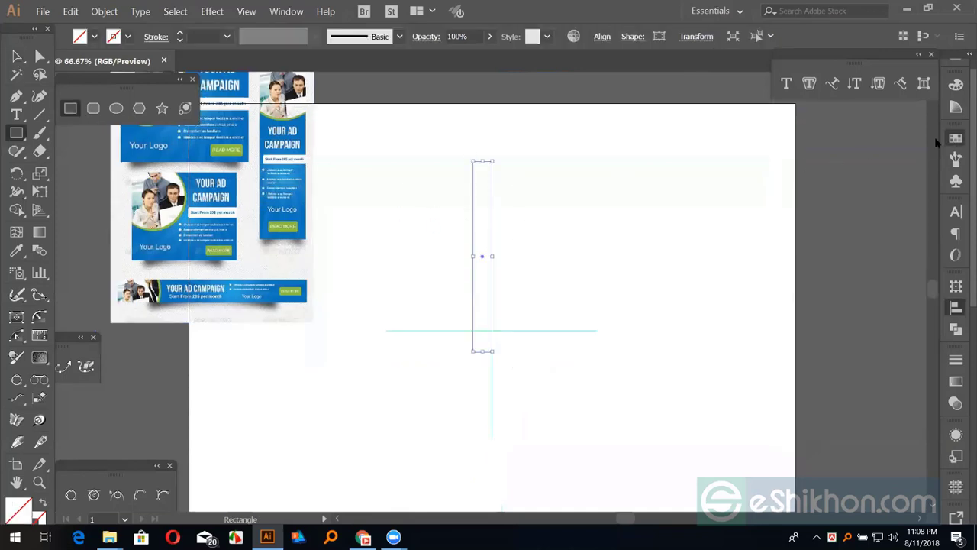
key("comma")
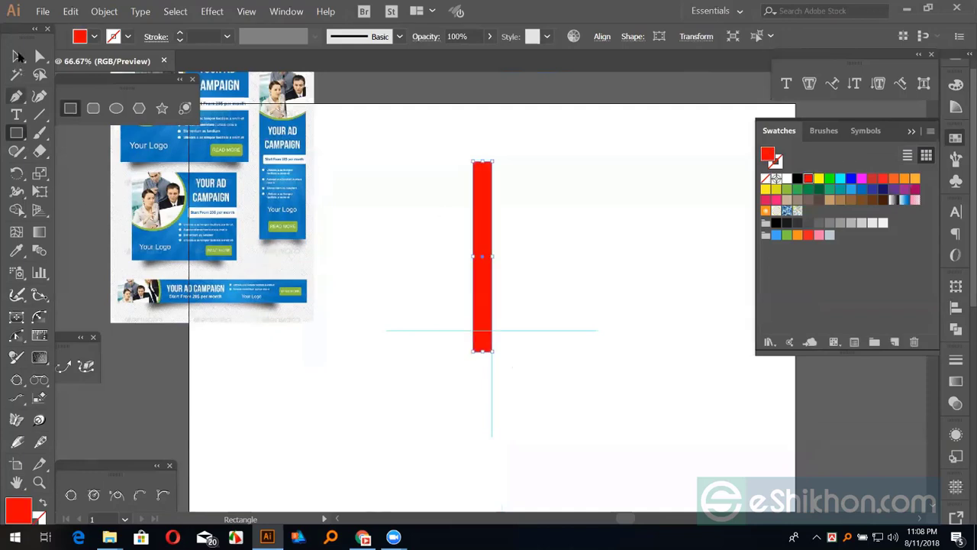
key("v")
Step: Draw a large square over the middle of the artboard, fill it with the darker red swatch and send it to the back
left_click(78, 109)
mouse_move(334, 140)
left_mouse_down()
mouse_move(445, 234)
mouse_move(703, 501)
mouse_move(689, 484)
left_mouse_up()
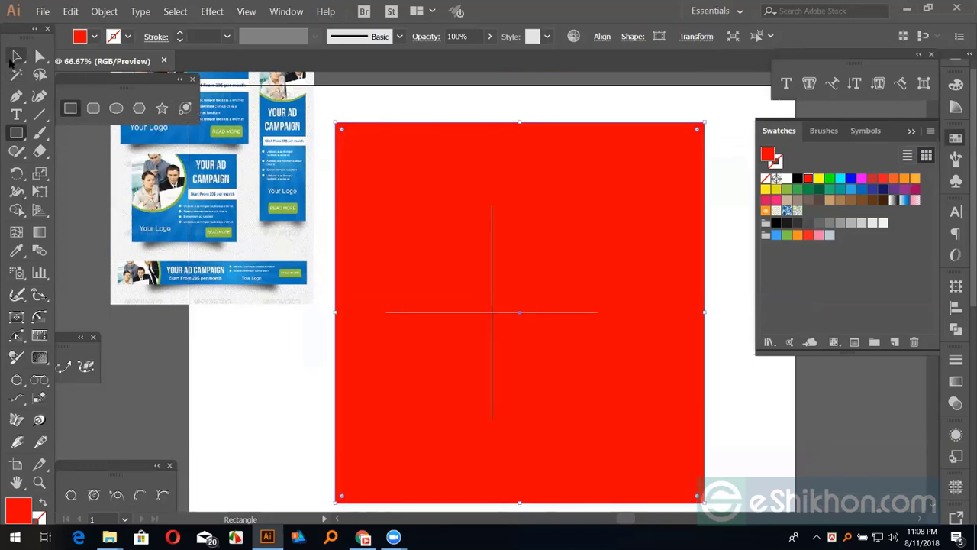
key("v")
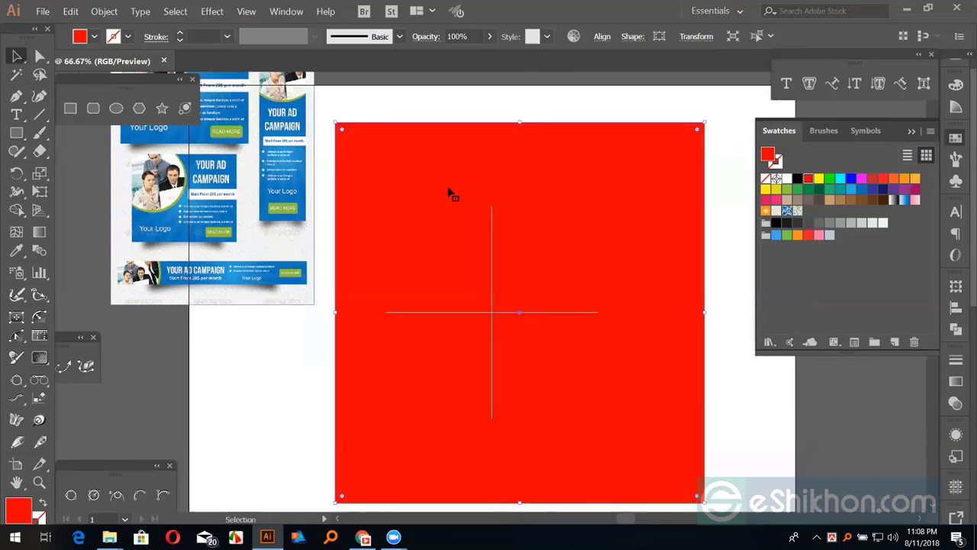
left_click(873, 178)
key("ctrl+shift+bracketleft")
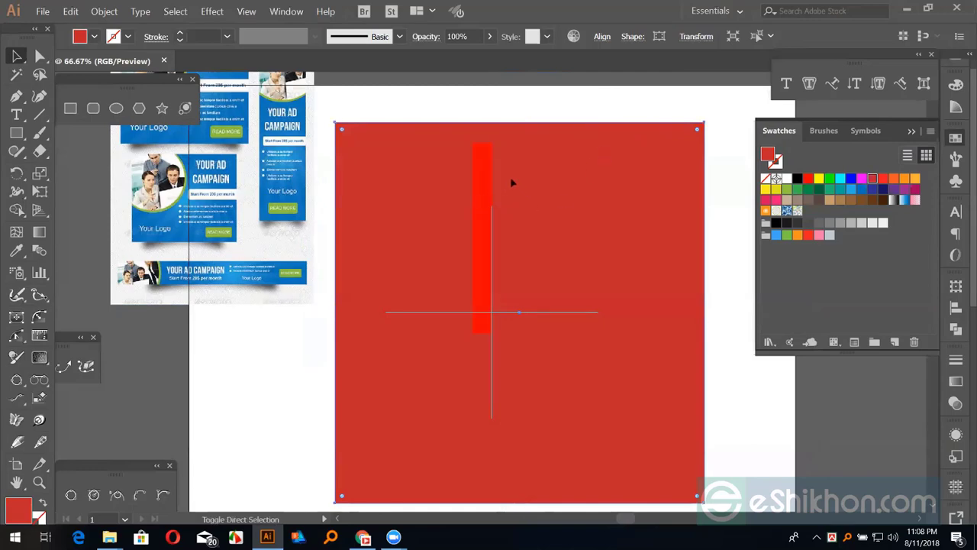
Step: Move the bright red strip to the square's upper edge and centre it horizontally on the square
left_click_drag(482, 200, 516, 180)
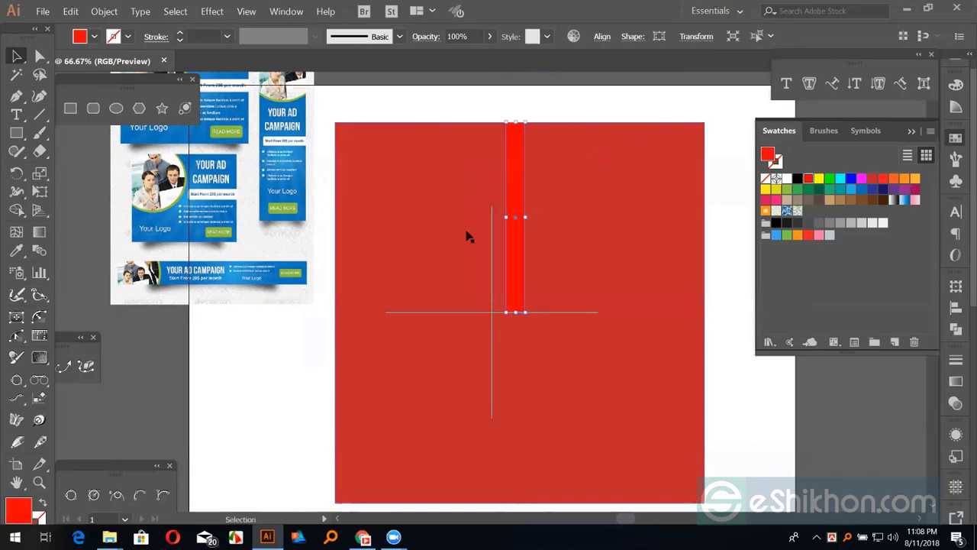
left_click(553, 324, "shift")
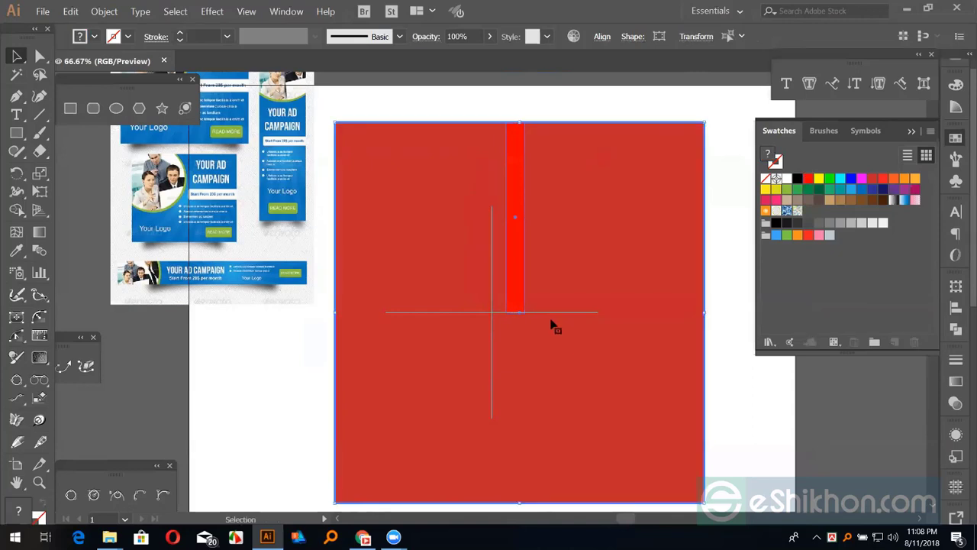
left_click(956, 307)
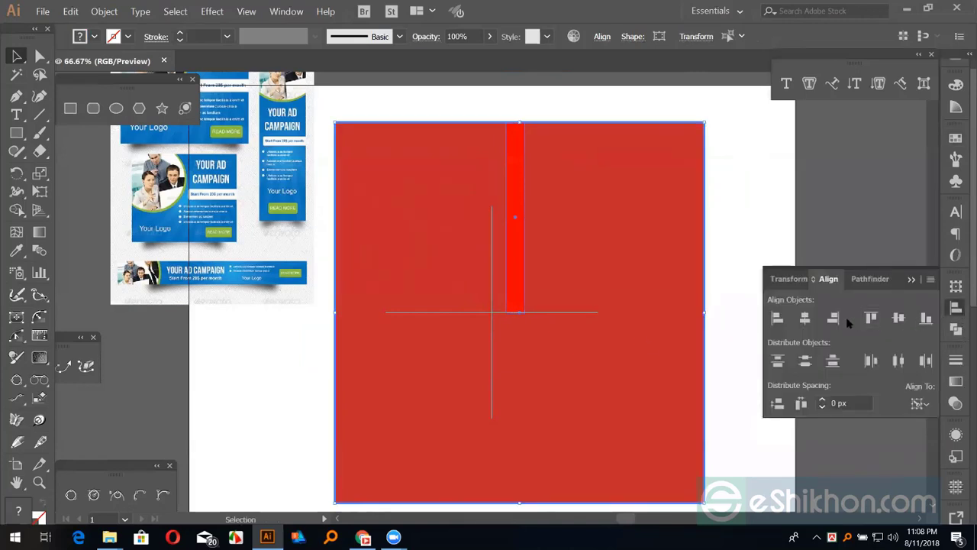
left_click(805, 317)
left_click(780, 211)
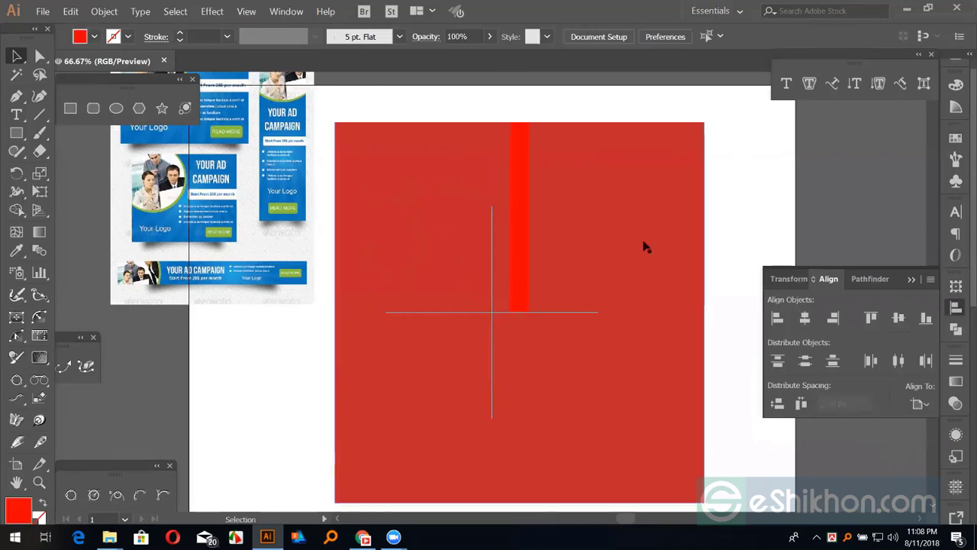
Step: Shorten the bright red strip from below to about 537 px and centre both the square and the strip horizontally on the artboard
left_click(515, 281)
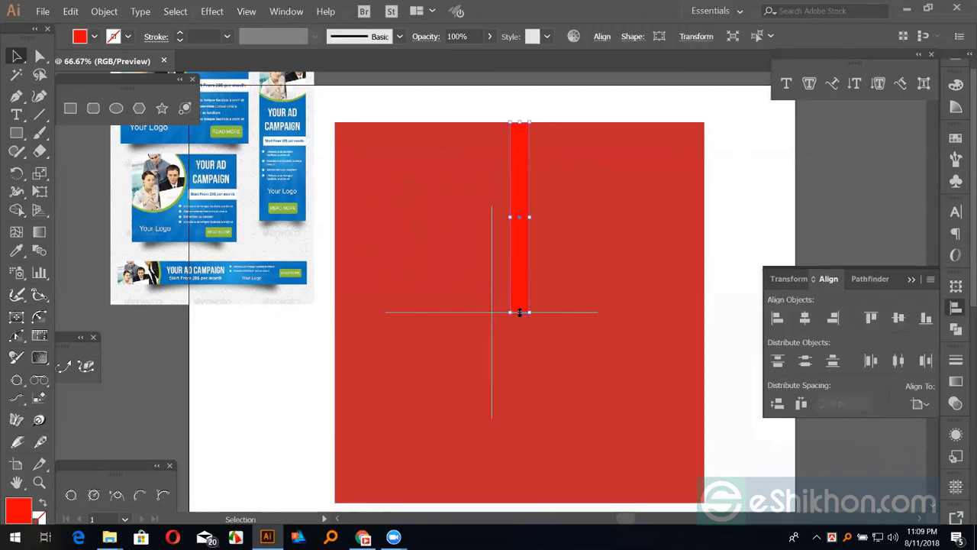
left_click_drag(520, 312, 523, 304)
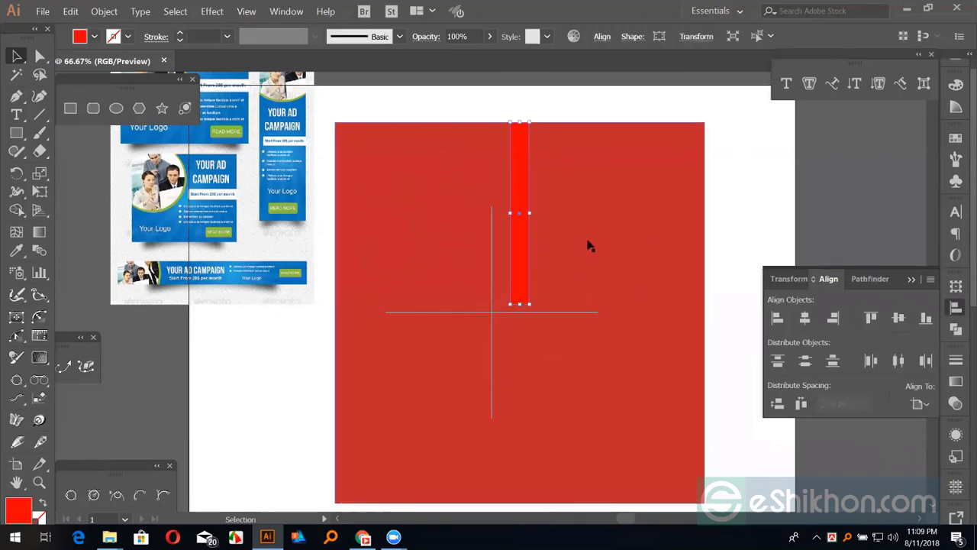
left_click(584, 286)
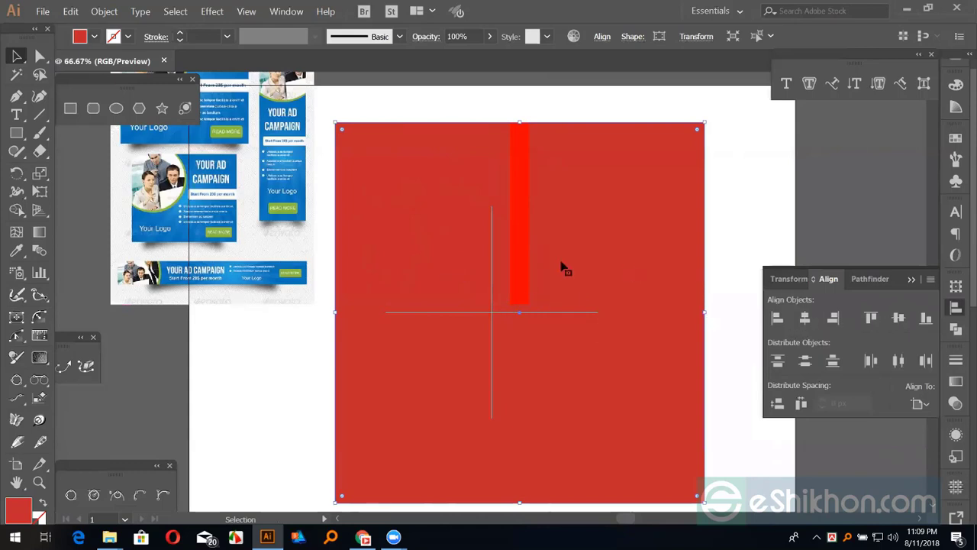
left_click(514, 268, "shift")
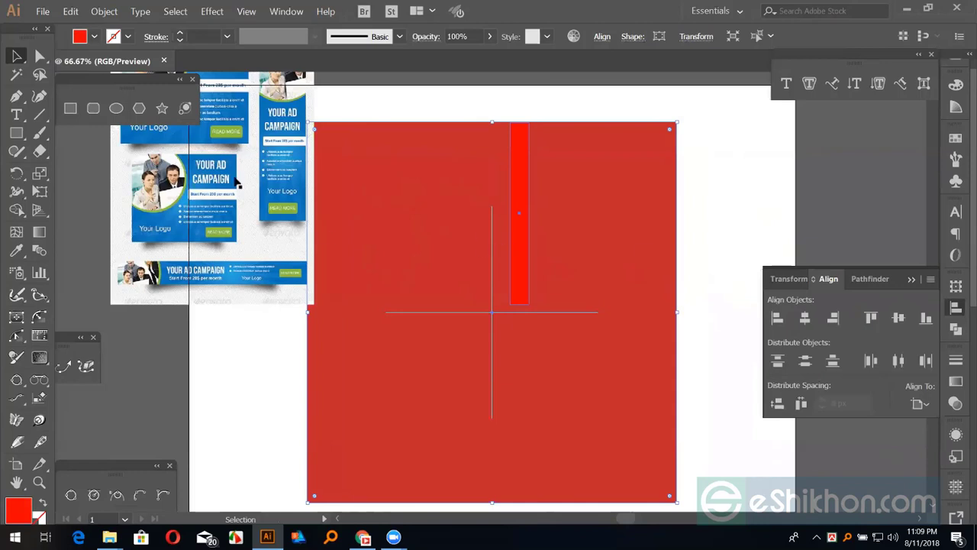
Step: Taper the lower end of the bright red strip with the Free Transform tool's Perspective Distort option
left_click(43, 190)
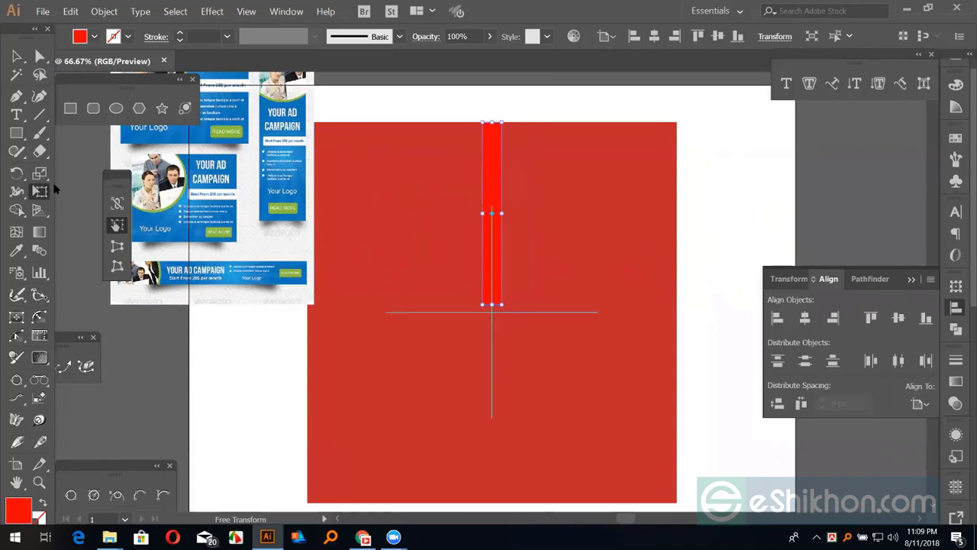
left_click(117, 245)
left_click_drag(500, 309, 501, 313)
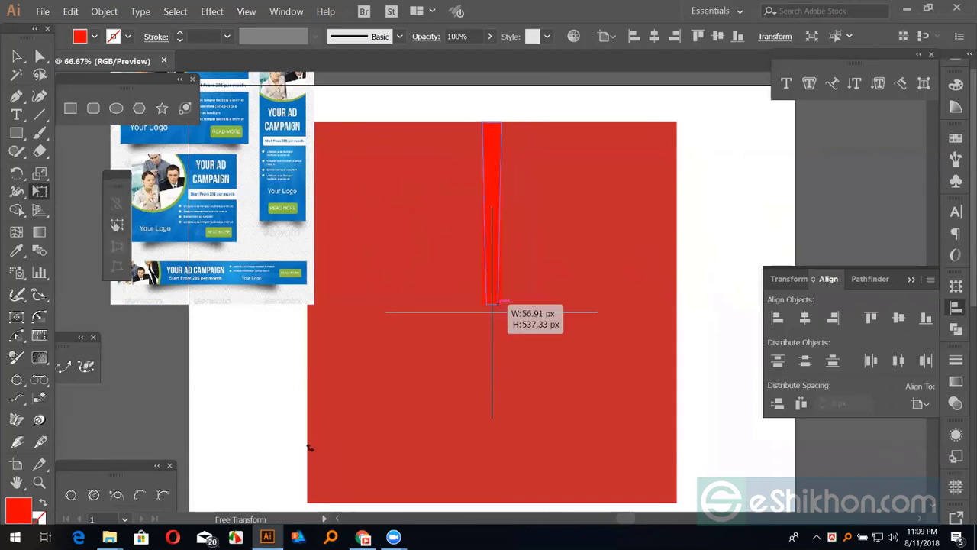
left_click(16, 55)
left_click(439, 93)
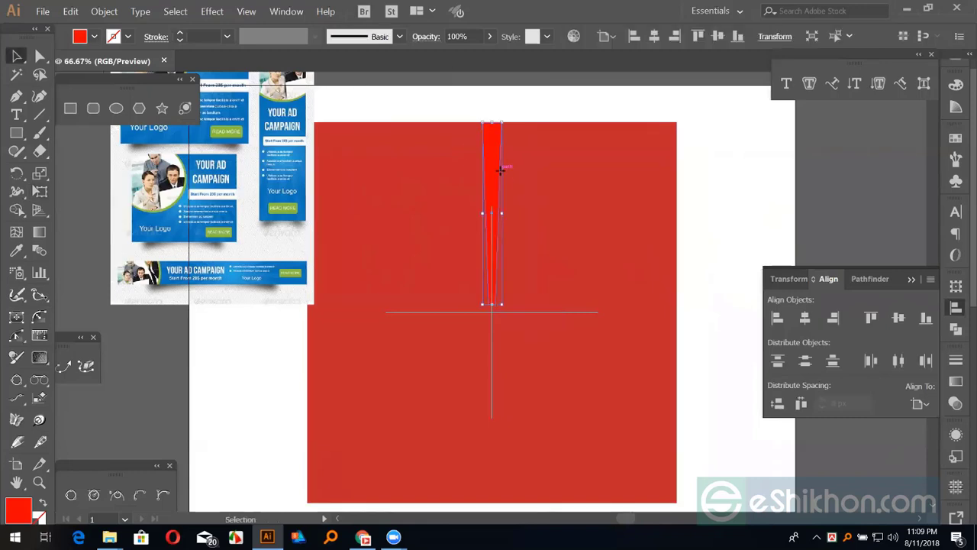
Step: Set the tapered strip's width to 56 px
key("r")
left_click(491, 309)
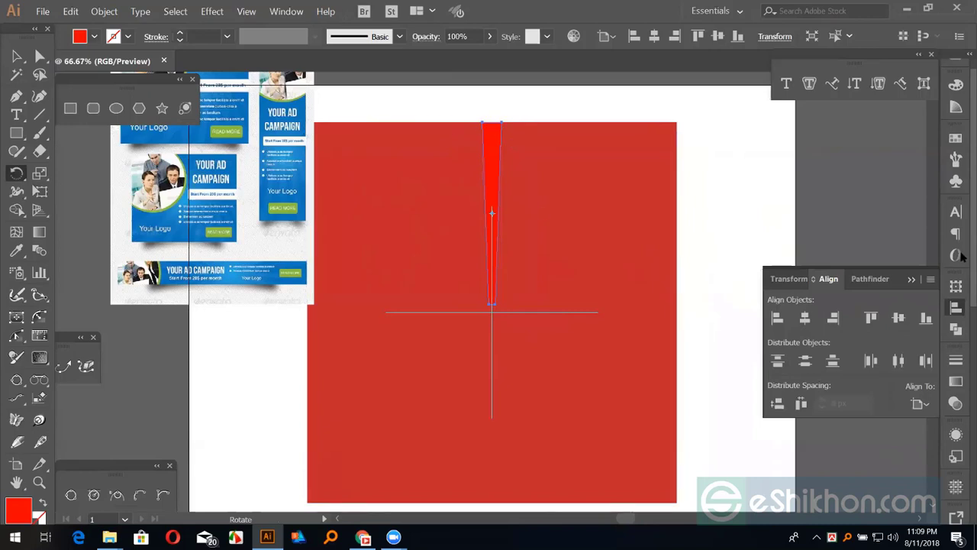
left_click(956, 286)
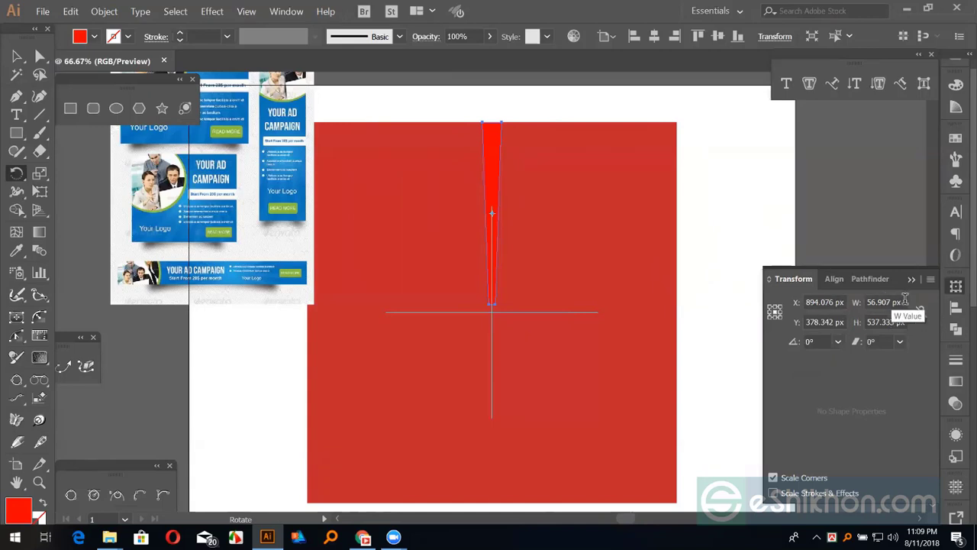
left_click(882, 301)
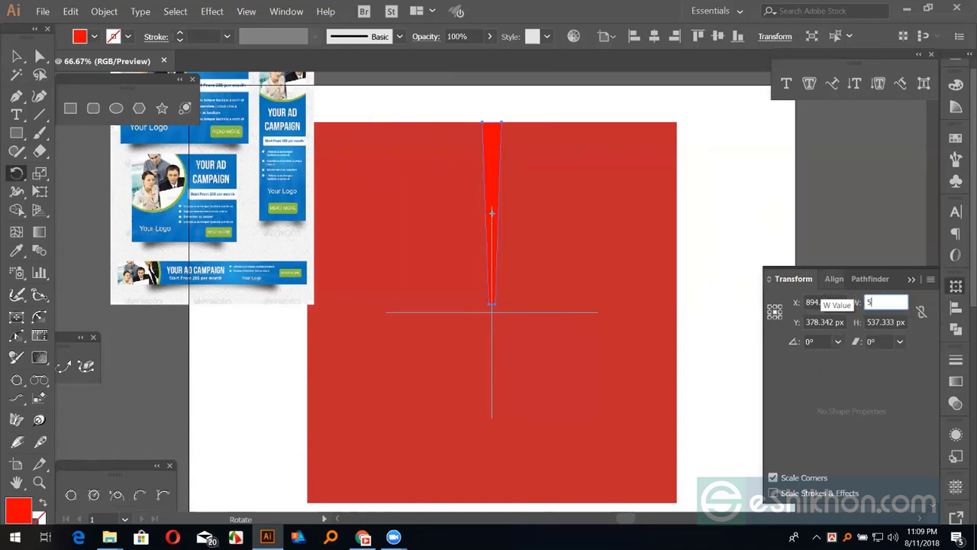
type("56")
key("Tab")
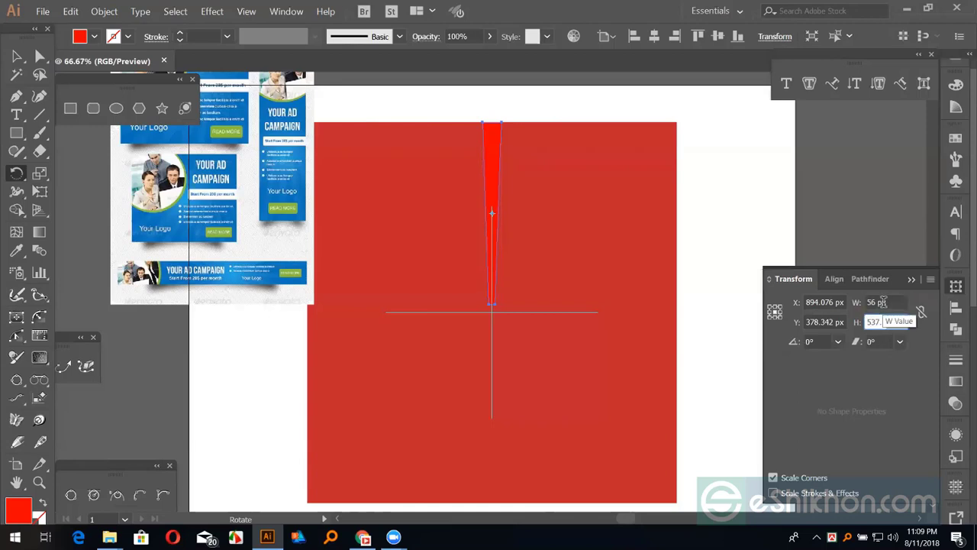
left_click(891, 302)
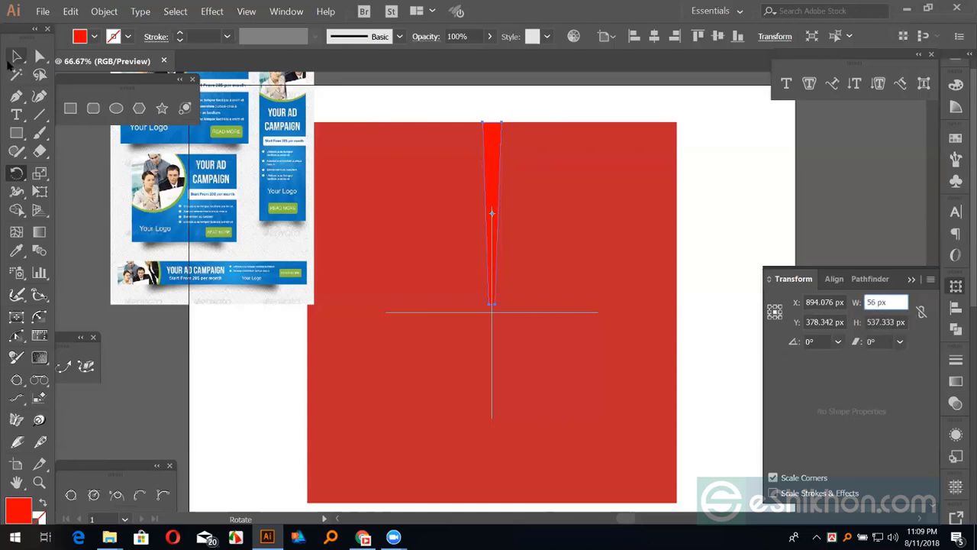
left_click(13, 58)
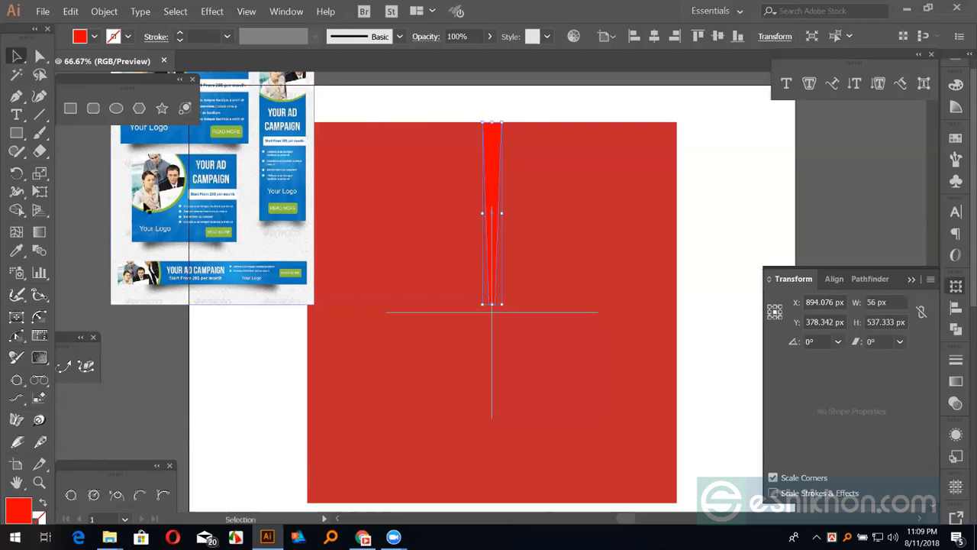
Step: Add a copy of the tapered strip rotated 25° about the red square's centre
key("r")
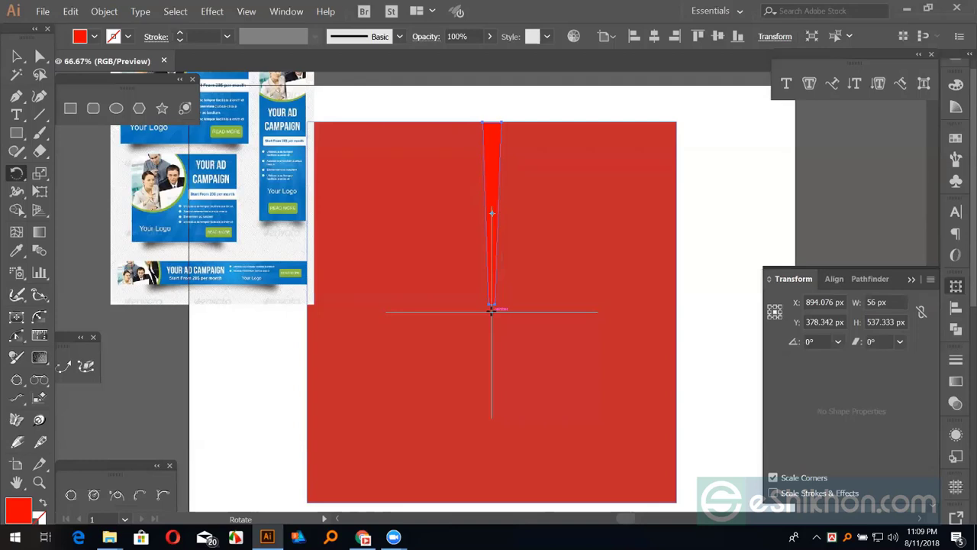
key("v")
key("ctrl+1")
key("ctrl+=")
scroll(486, 298, "down", 4)
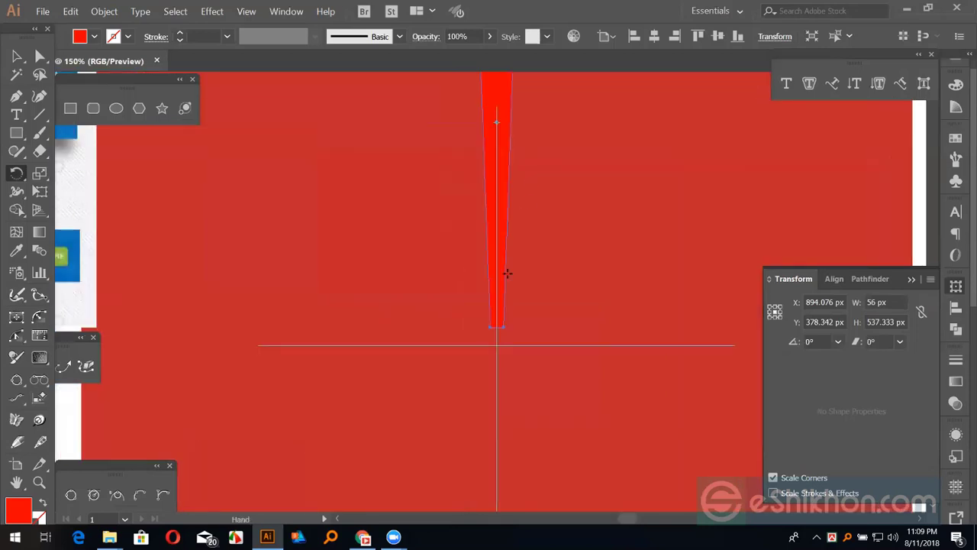
key("r")
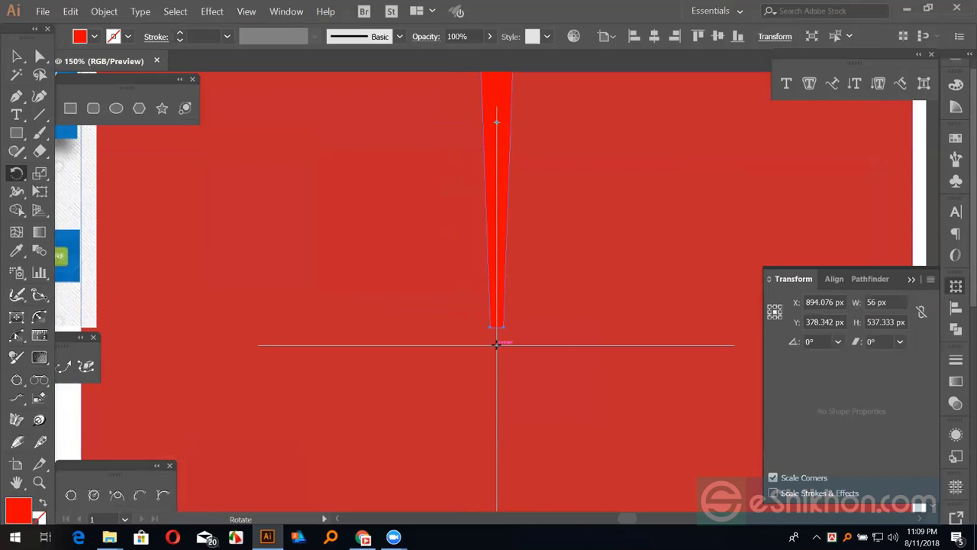
left_click(496, 345, "alt")
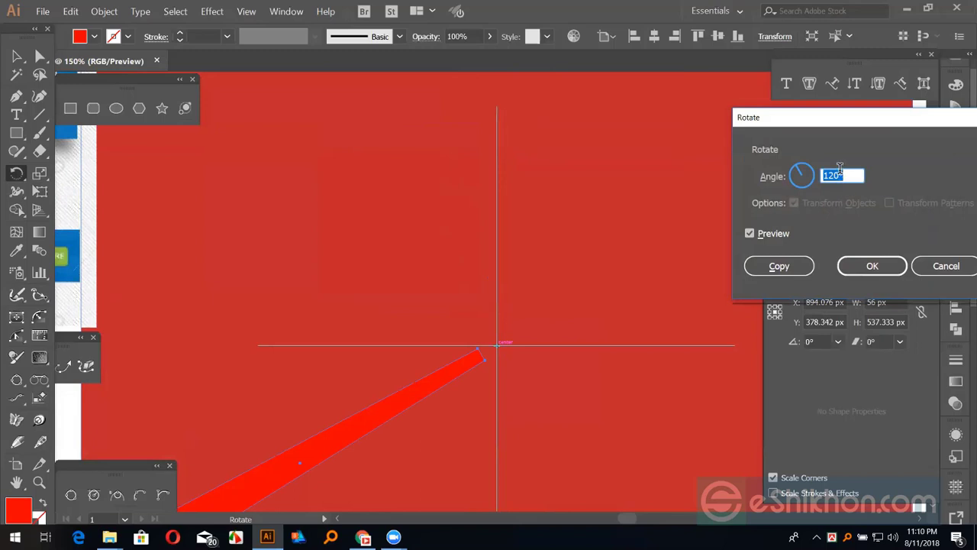
type("25")
left_click(751, 233)
left_click(750, 233)
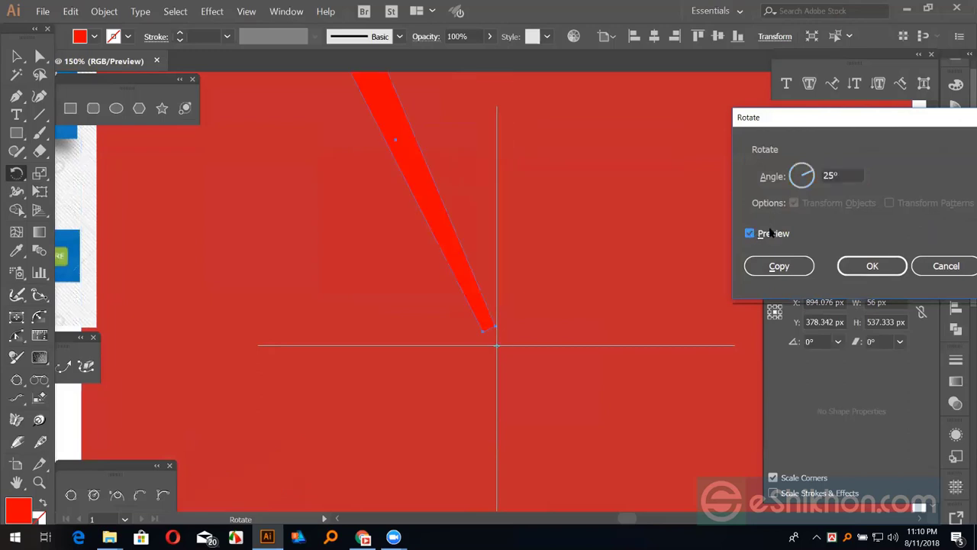
left_click(752, 267)
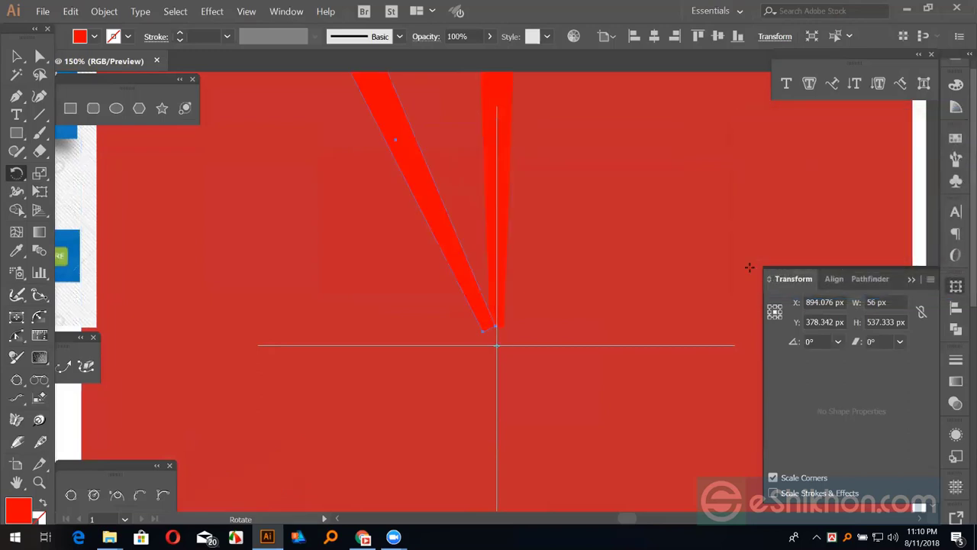
Step: Repeat the 25° rotated copy twelve more times around the square's centre, leaving out the extra ray that overlaps the first
key("v")
key("ctrl+minus")
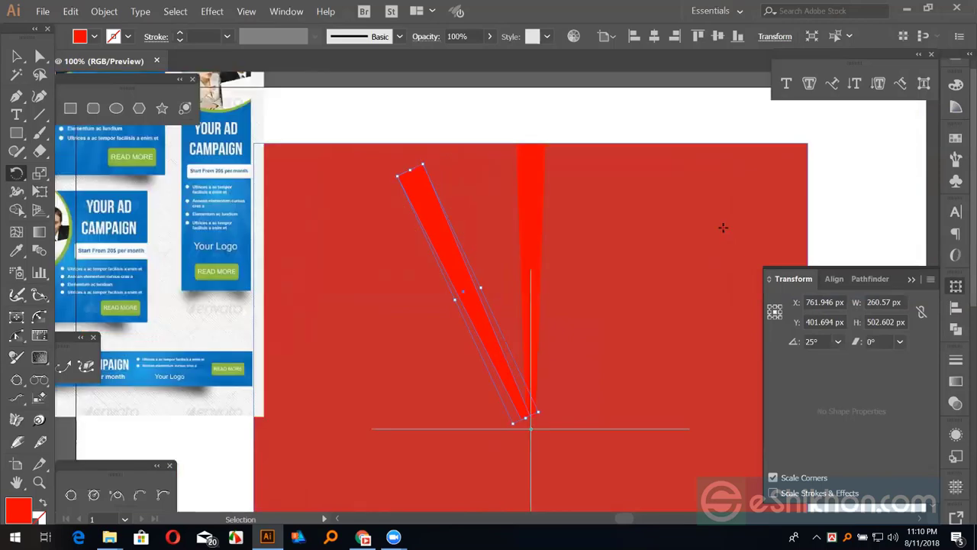
key("ctrl+minus")
key("ctrl+minus")
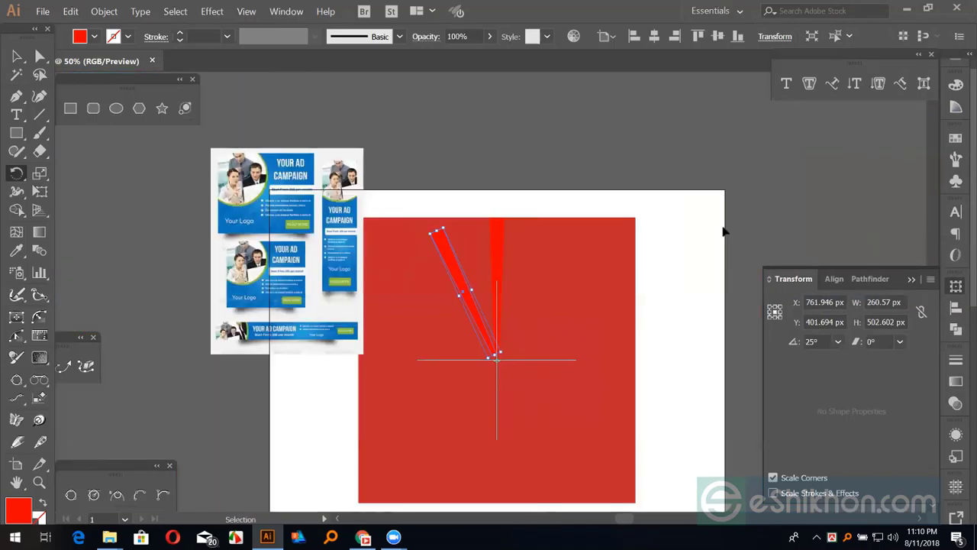
key("ctrl+d")
key("ctrl+d")
key("ctrl+d")
key("ctrl+d")
key("ctrl+d")
key("ctrl+d")
key("ctrl+d")
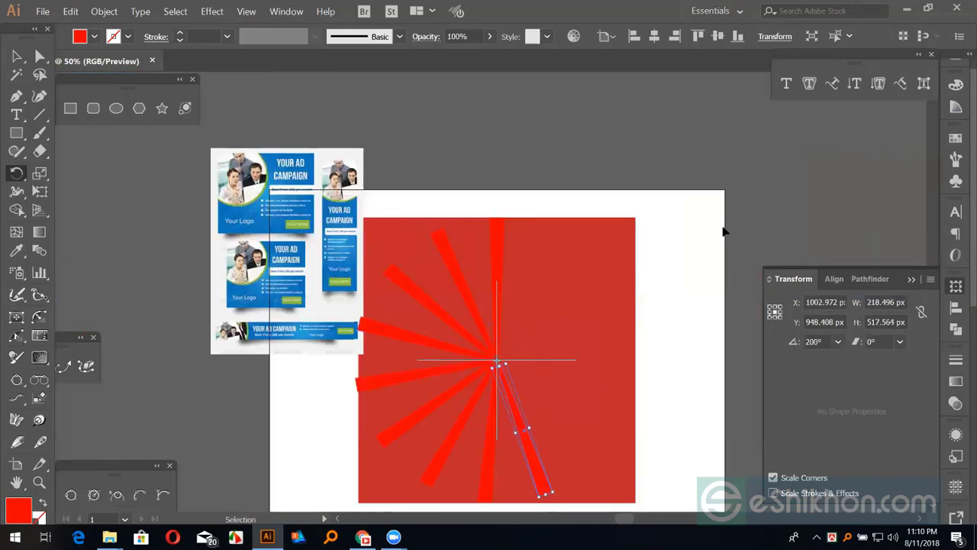
key("ctrl+d")
key("ctrl+d")
key("ctrl+d")
key("ctrl+d")
key("ctrl+d")
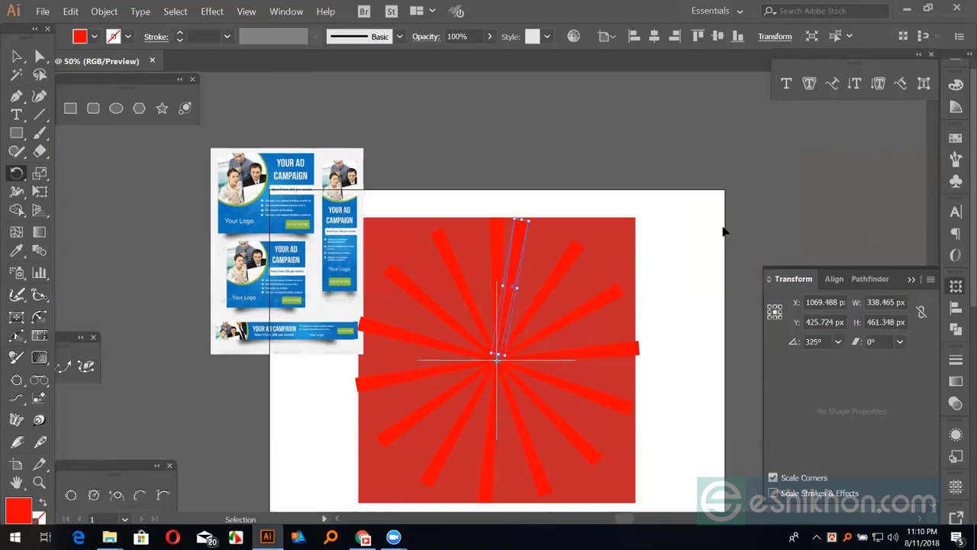
key("ctrl+d")
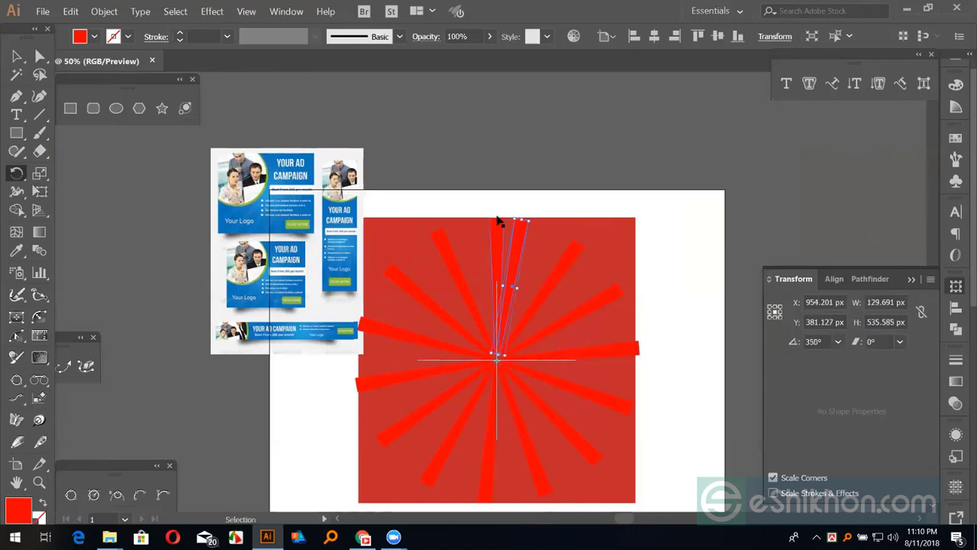
key("ctrl+z")
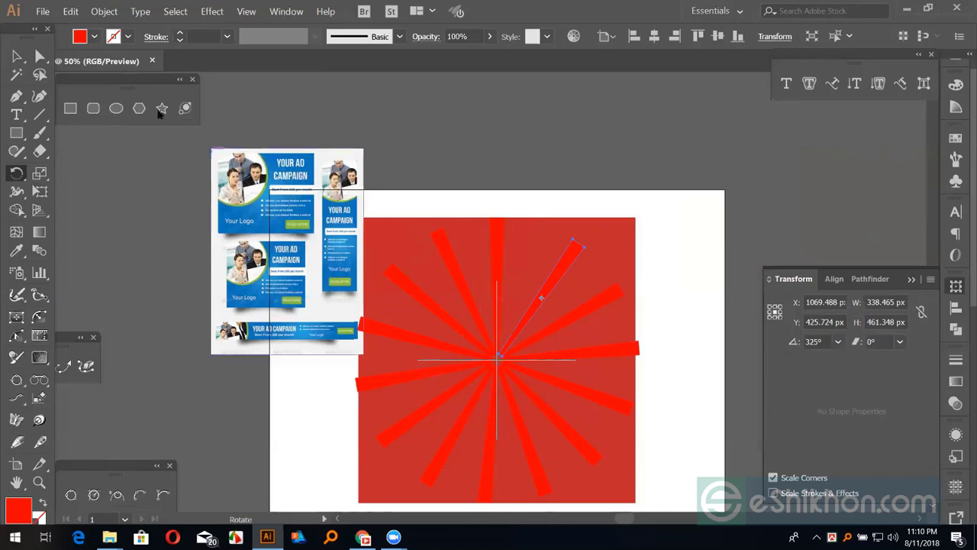
Step: Delete all the bright red rays and the red square behind them
left_click(16, 56)
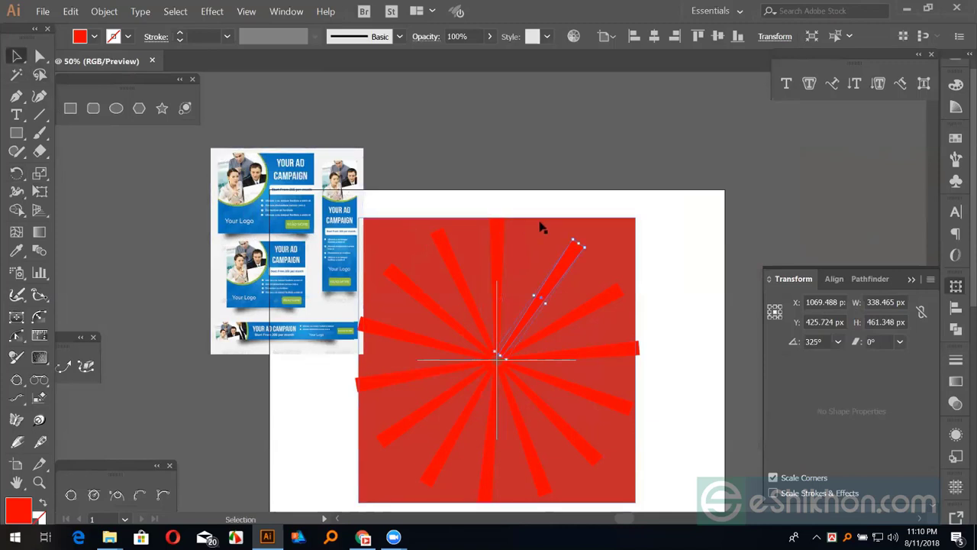
left_click_drag(542, 227, 563, 341)
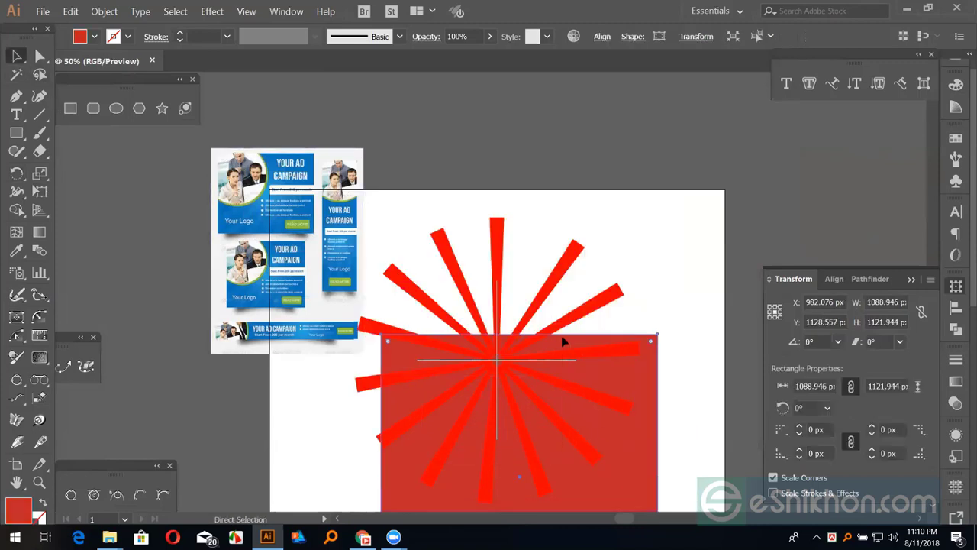
key("ctrl+z")
key("ctrl+a")
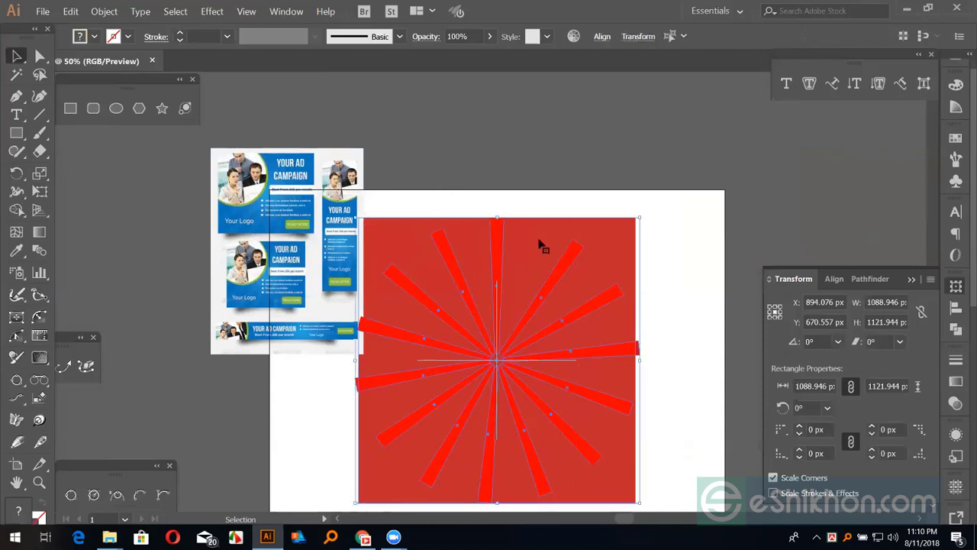
key("ctrl+z")
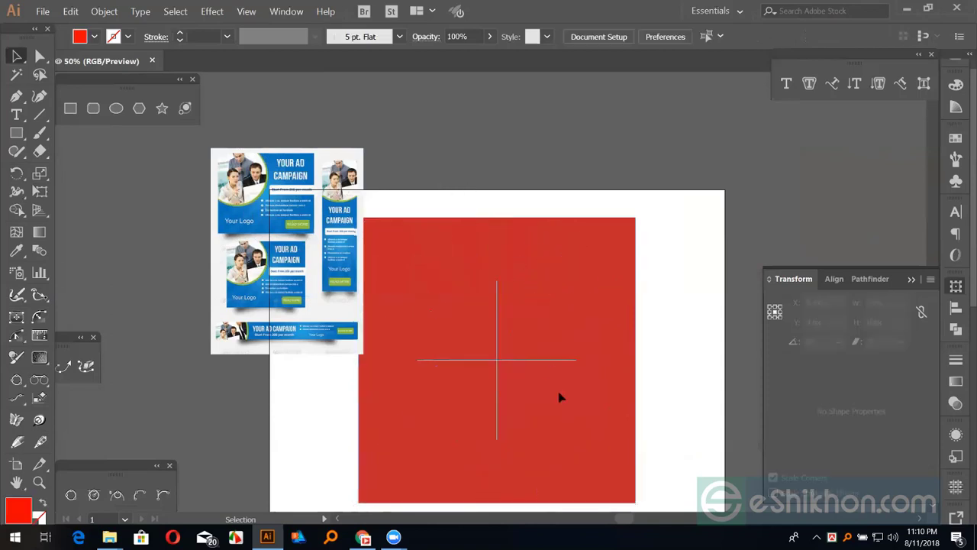
key("ctrl+z")
Step: Draw a circle about 166 px in diameter centred on the guide intersection and swap its fill with its stroke
left_click(116, 108)
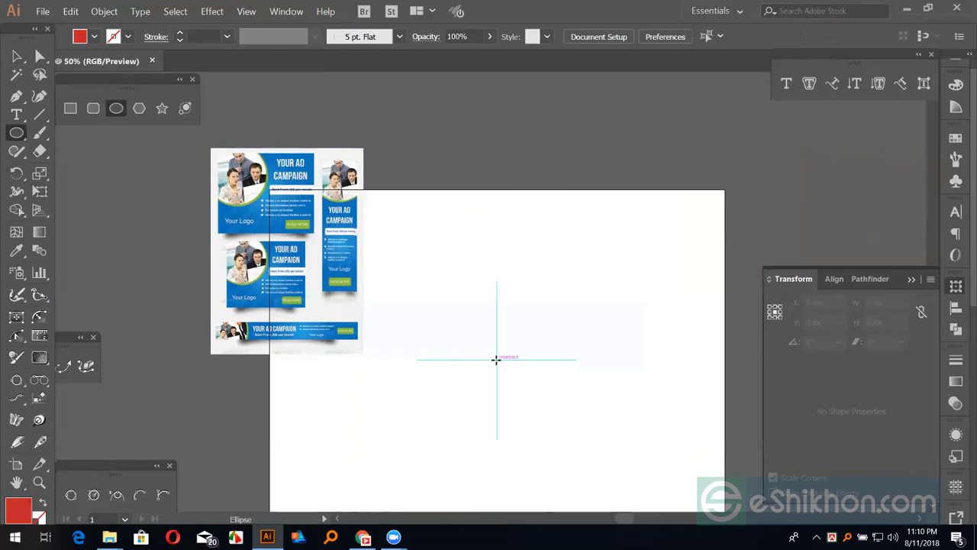
left_click_drag(496, 359, 509, 382)
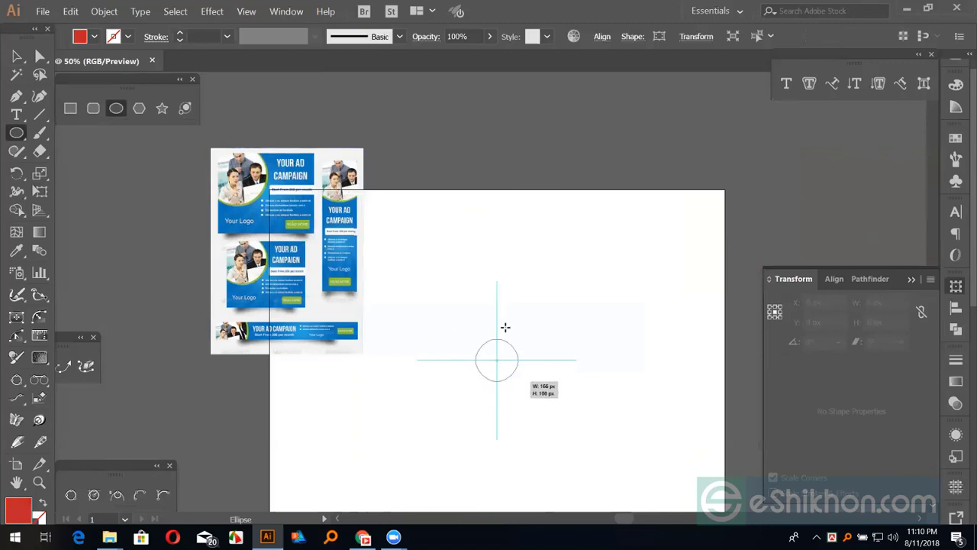
key("shift+x")
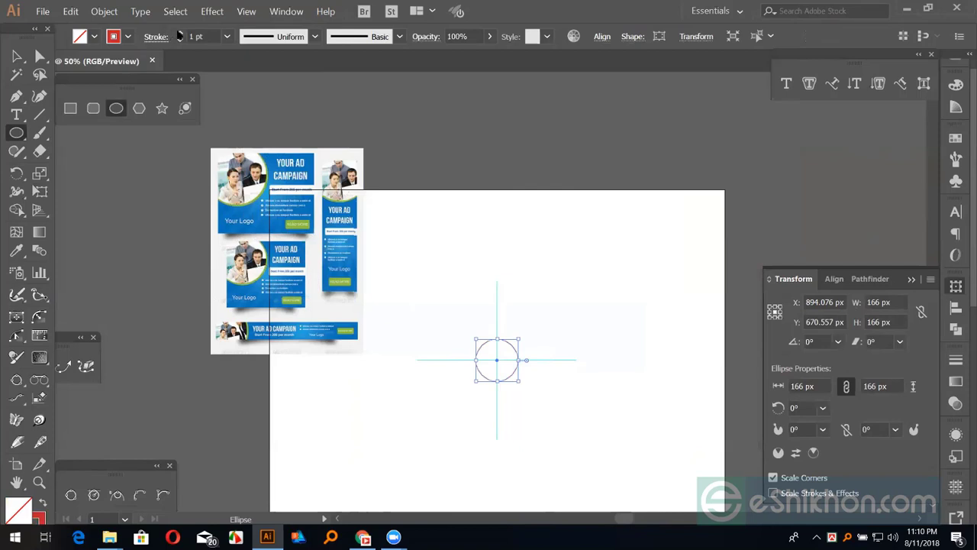
Step: Thicken the circle's stroke to 140 pt so it covers the centre
left_click(179, 36)
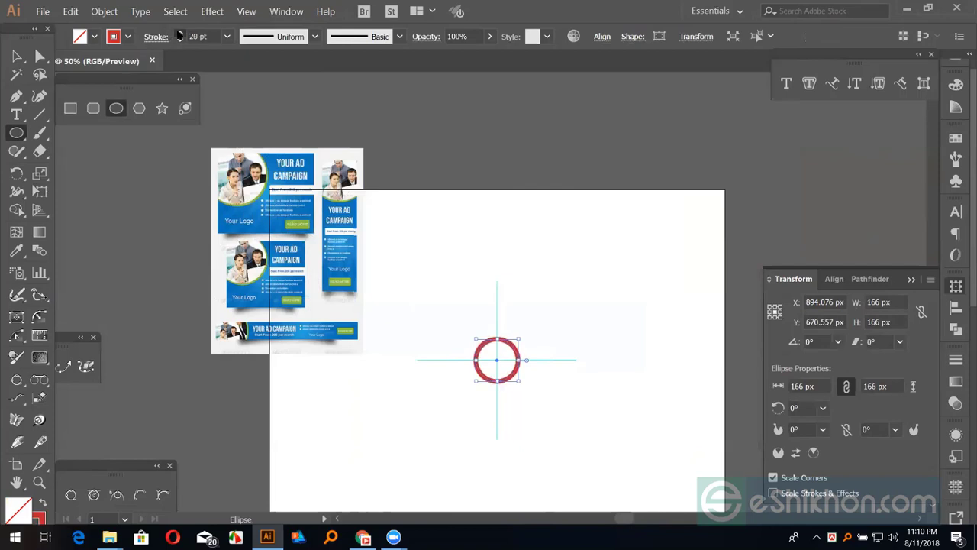
left_click(180, 36)
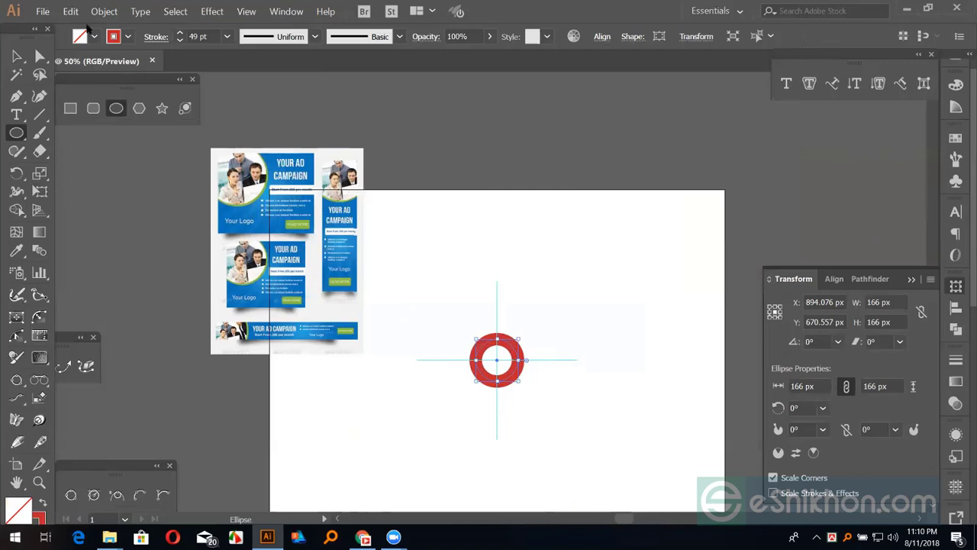
left_click(180, 33)
double_click(203, 36)
type("190")
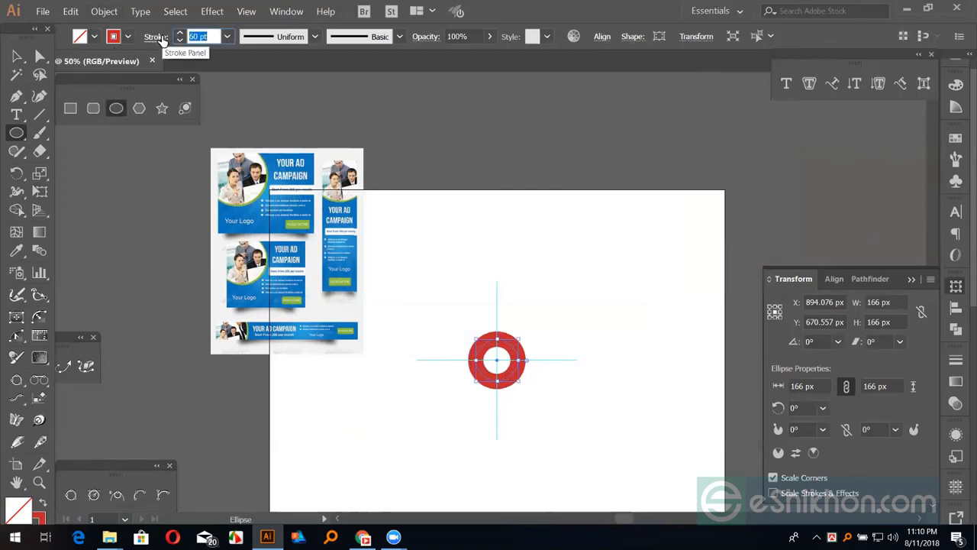
key("Return")
key("shift+Up")
key("shift+Up")
key("shift+Up")
key("shift+Up")
key("shift+Up")
key("shift+Up")
key("shift+Up")
key("shift+Up")
key("shift+Up")
key("shift+Up")
key("shift+Up")
key("shift+Up")
key("shift+Up")
key("shift+Up")
key("shift+Up")
key("shift+Up")
key("shift+Up")
key("shift+Up")
key("shift+Up")
key("shift+Up")
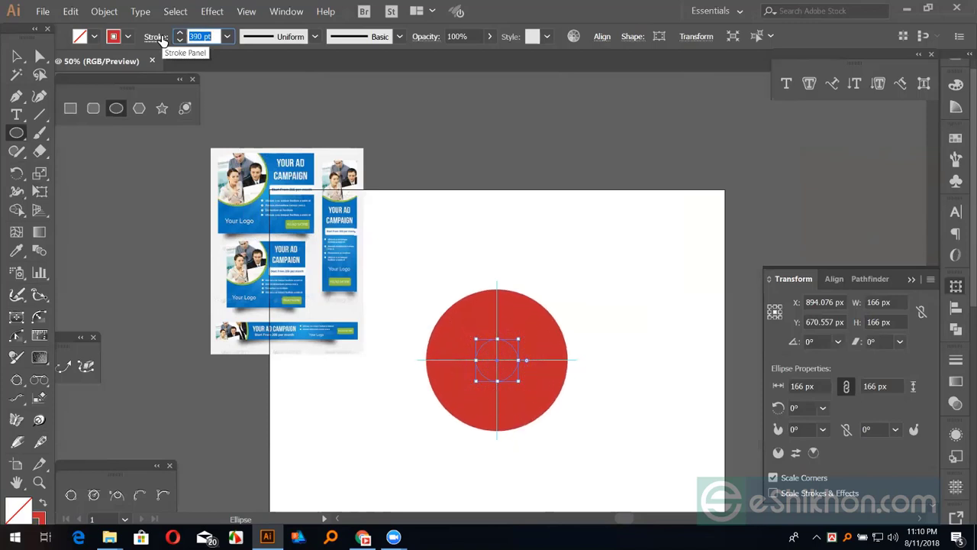
key("shift+Down")
key("shift+Down")
key("shift+Down")
key("shift+Down")
key("shift+Down")
key("shift+Down")
key("shift+Down")
key("shift+Down")
key("shift+Down")
key("shift+Down")
key("shift+Down")
key("shift+Down")
key("shift+Down")
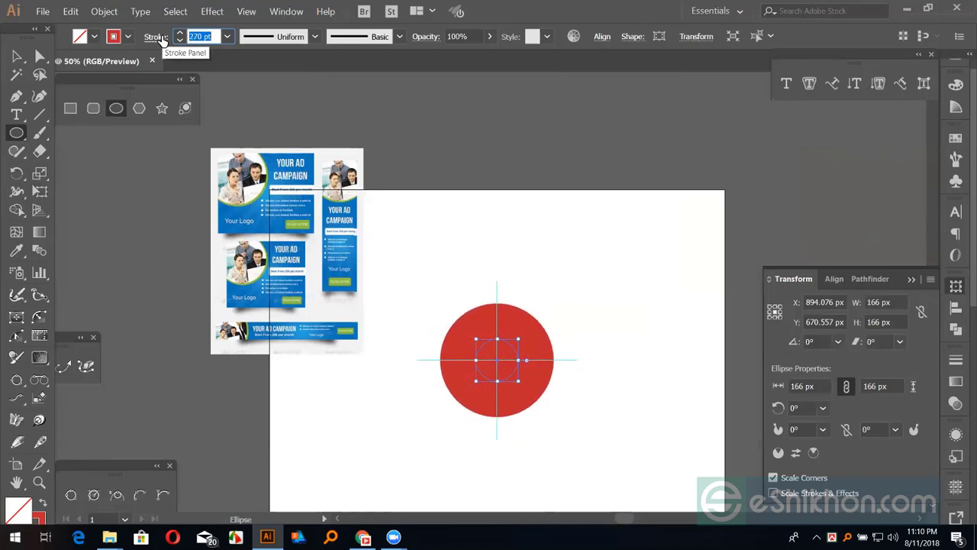
key("shift+Down")
key("shift+Down")
key("shift+Down")
key("shift+Down")
key("shift+Down")
key("shift+Down")
key("shift+Down")
key("shift+Down")
key("shift+Down")
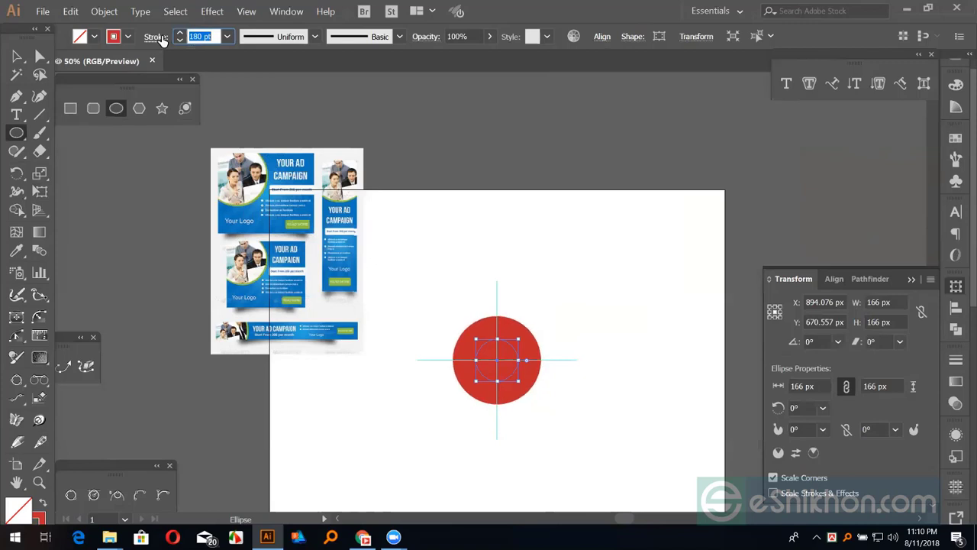
key("shift+Down")
key("shift+Down")
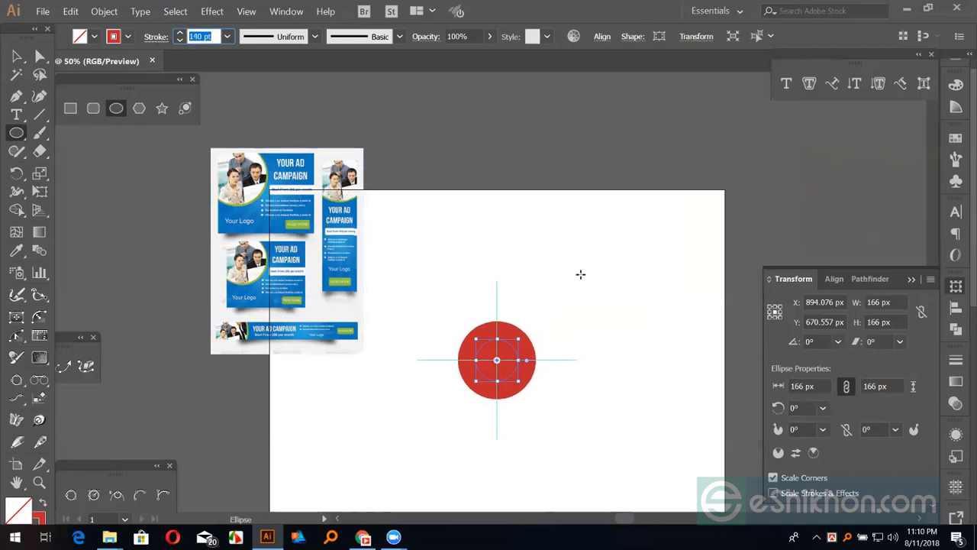
Step: Turn the circle's stroke into a dashed line with a 1 pt dash and a 0 pt gap
left_click(956, 357)
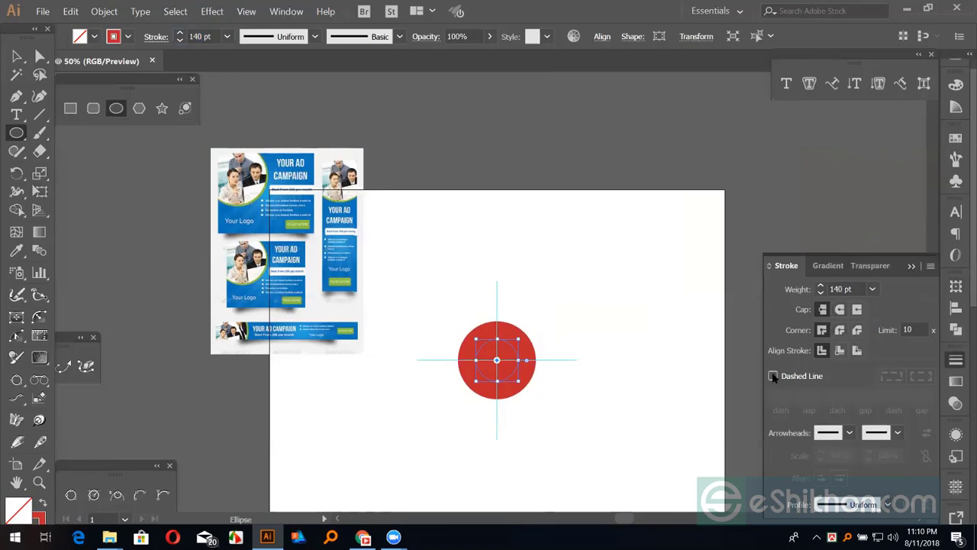
left_click(773, 376)
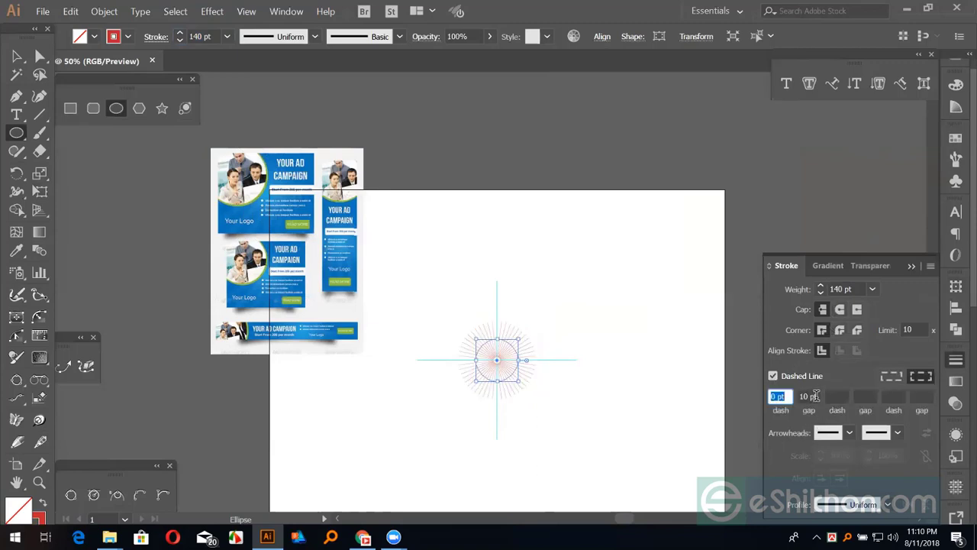
key("Tab")
type("0")
left_click(787, 396)
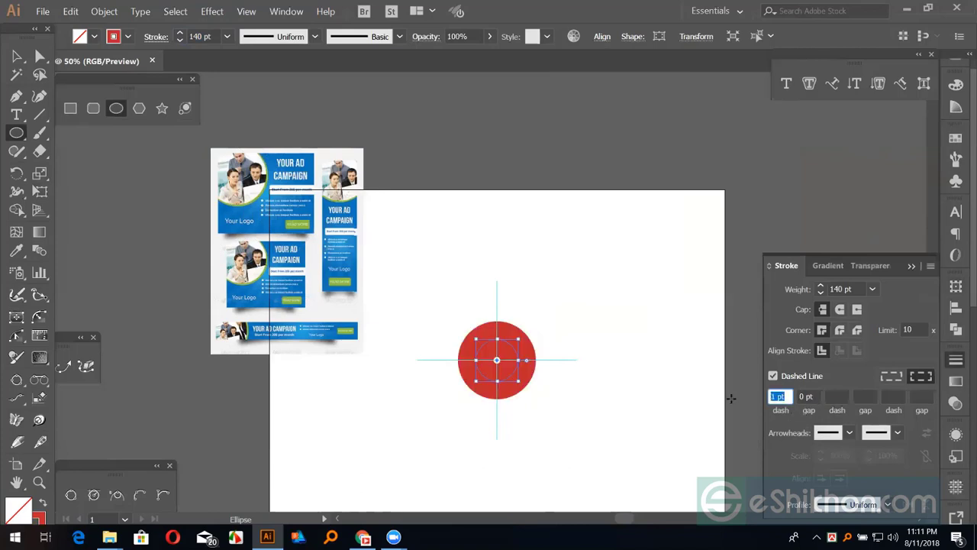
Step: Increase the stroke's dash length to 27 pt and leave the gap value empty to form wide rays
key("Up")
key("Up")
key("Up")
key("Up")
key("Up")
key("Up")
key("Up")
key("Up")
key("Up")
key("Up")
key("Up")
key("Up")
key("Up")
key("Up")
left_click(799, 397)
type("20")
left_click(781, 397)
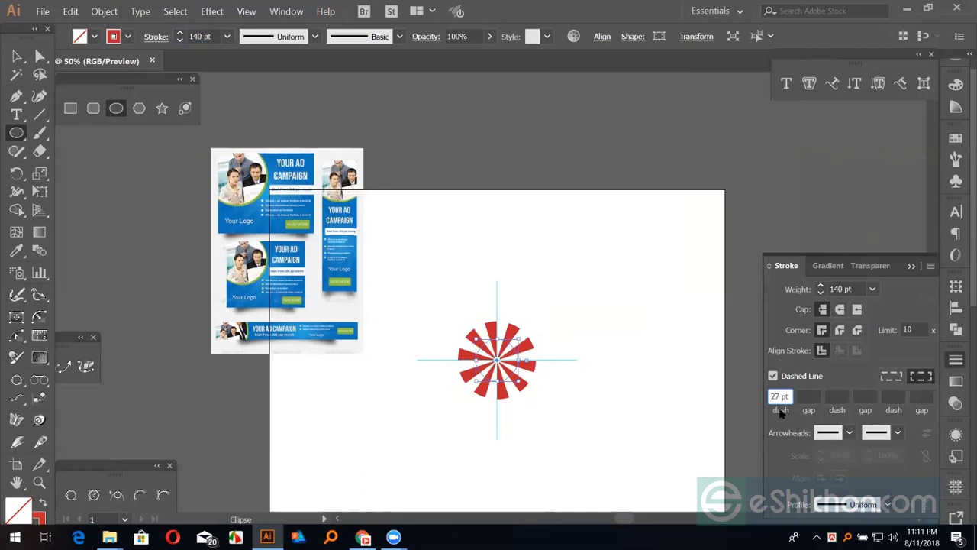
Step: Reduce the stroke's dash length to 11 pt for thinner, more numerous rays
key("Down")
key("Down")
key("Down")
key("Down")
key("Down")
key("Down")
key("Down")
key("Down")
key("Down")
key("Down")
key("Down")
key("Down")
key("Down")
key("Down")
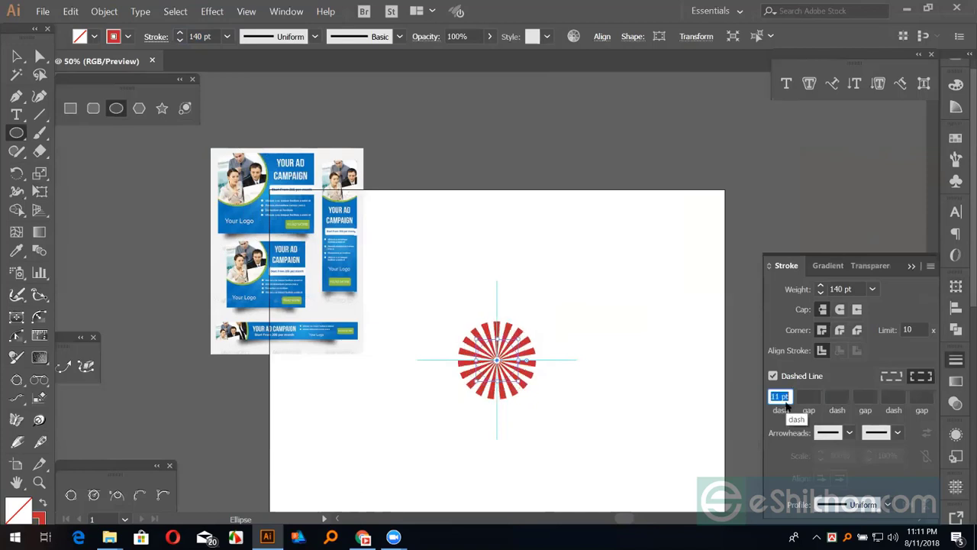
Step: Try to enlarge the dashed circle about its centre
left_click(18, 55)
left_click_drag(518, 380, 594, 456)
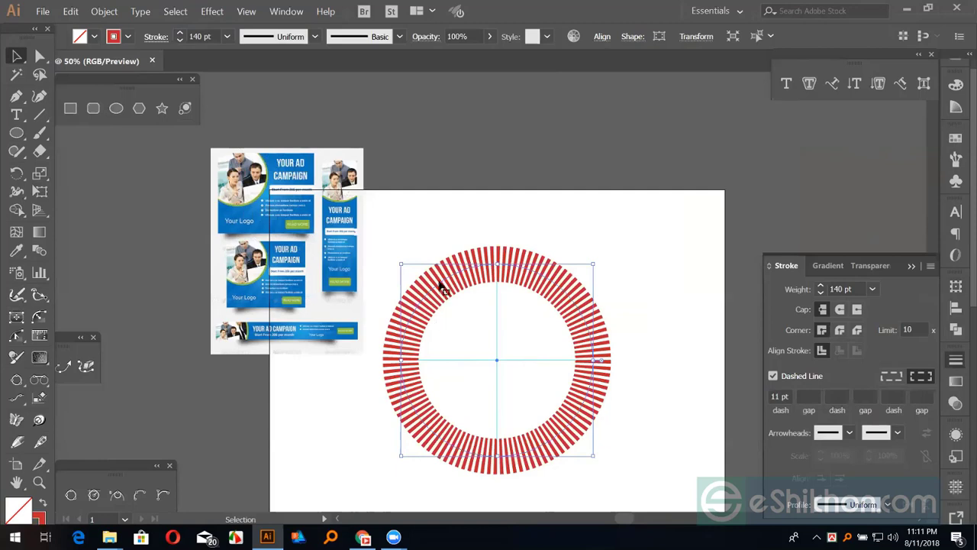
key("ctrl+z")
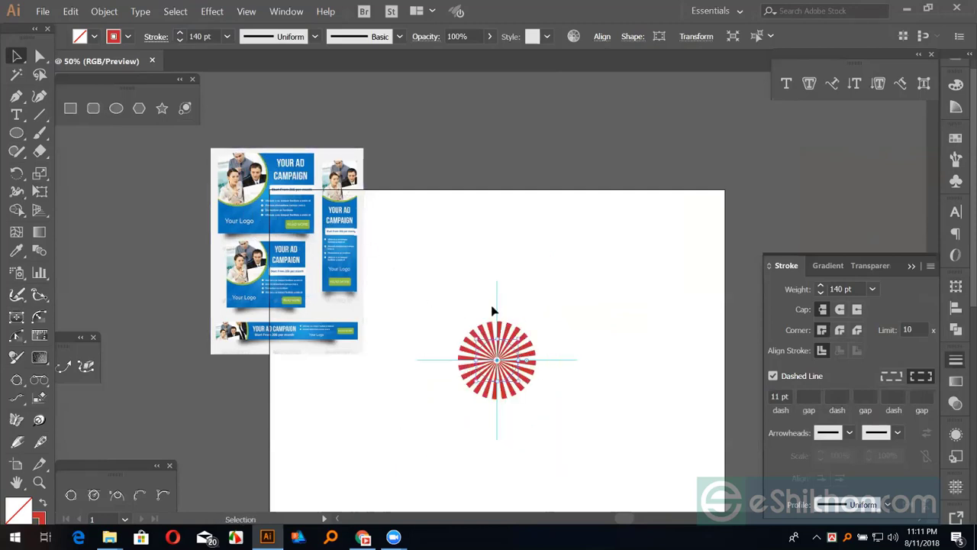
Step: Expand the appearance of the dashed circle
left_click(104, 11)
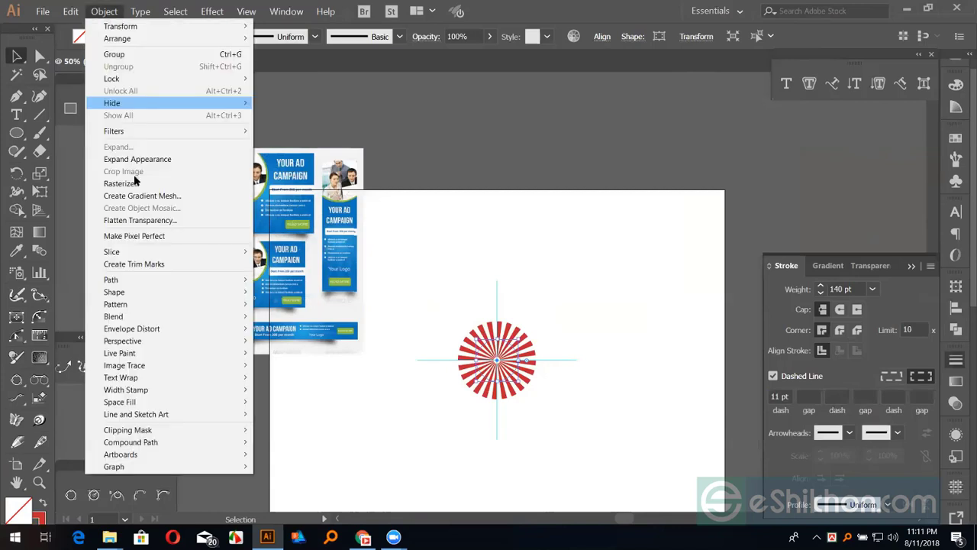
left_click(138, 160)
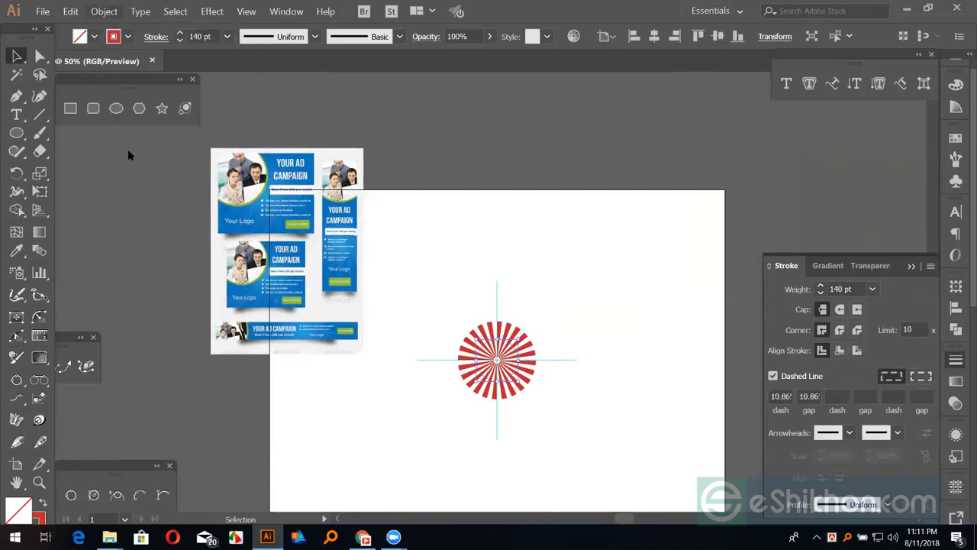
Step: Enlarge the expanded red sunburst proportionally about its centre until its rays extend beyond the artboard
left_click(458, 353)
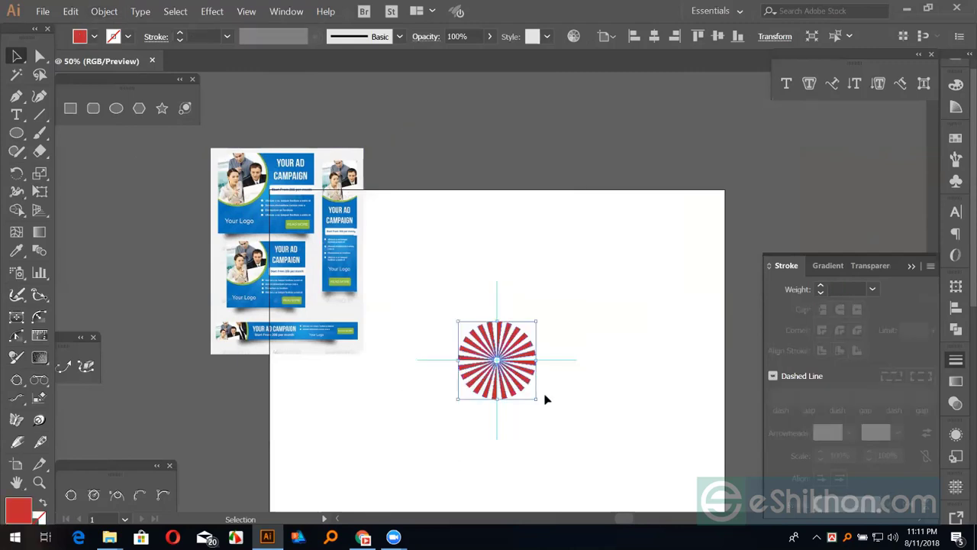
left_click_drag(536, 398, 636, 460)
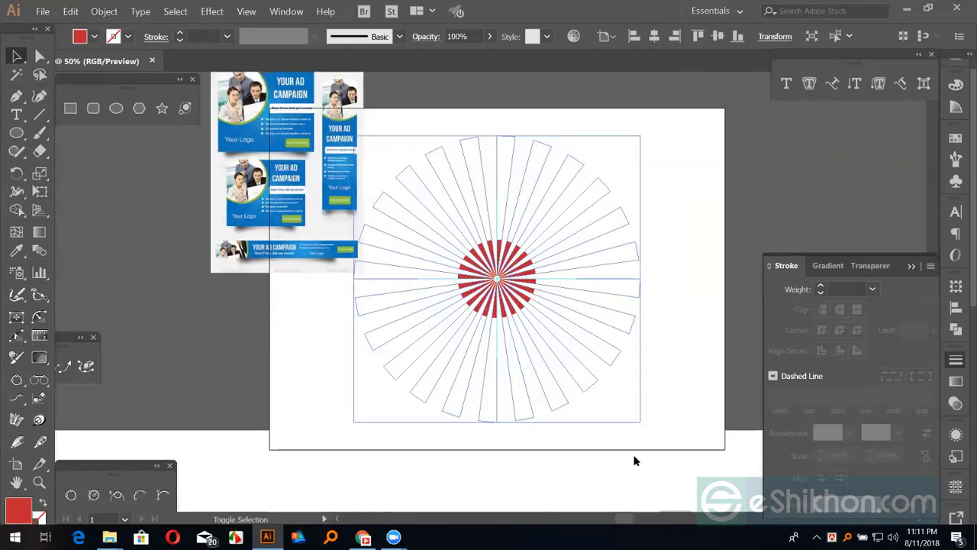
left_click(672, 371)
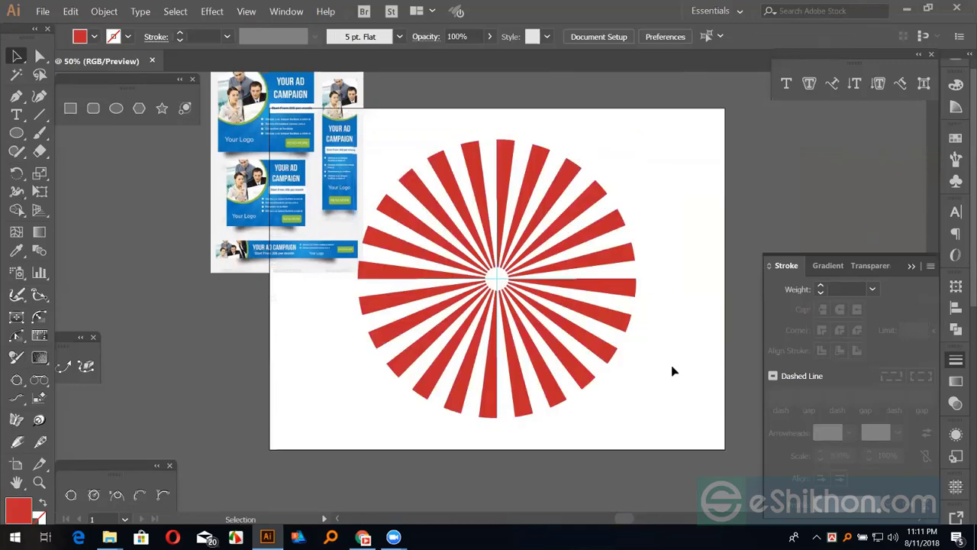
left_click(623, 341)
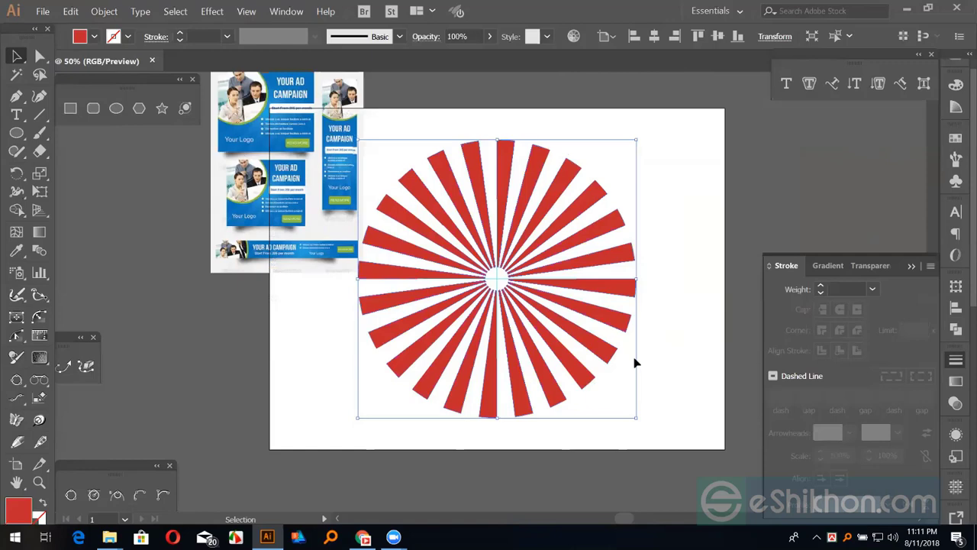
left_click(640, 417)
left_click_drag(637, 420, 673, 448)
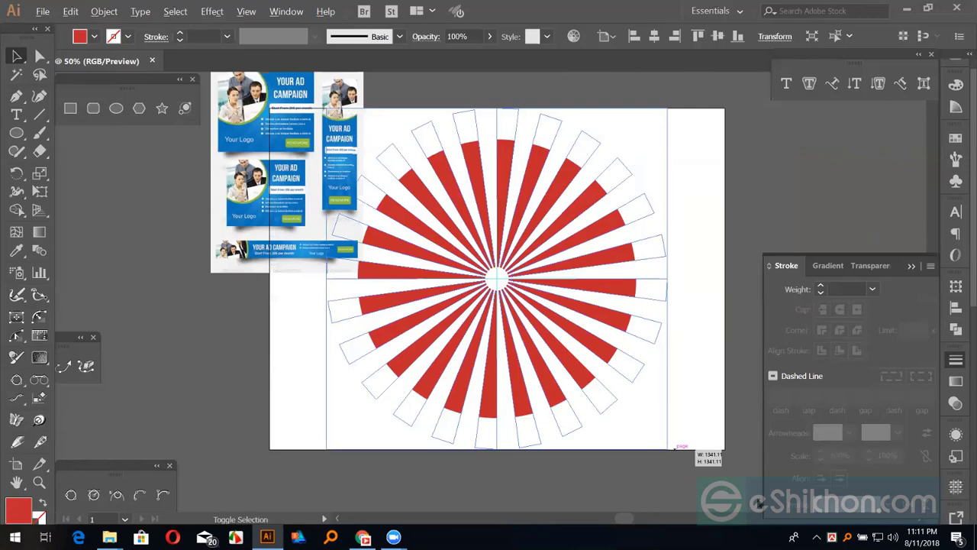
left_click_drag(772, 514, 786, 514)
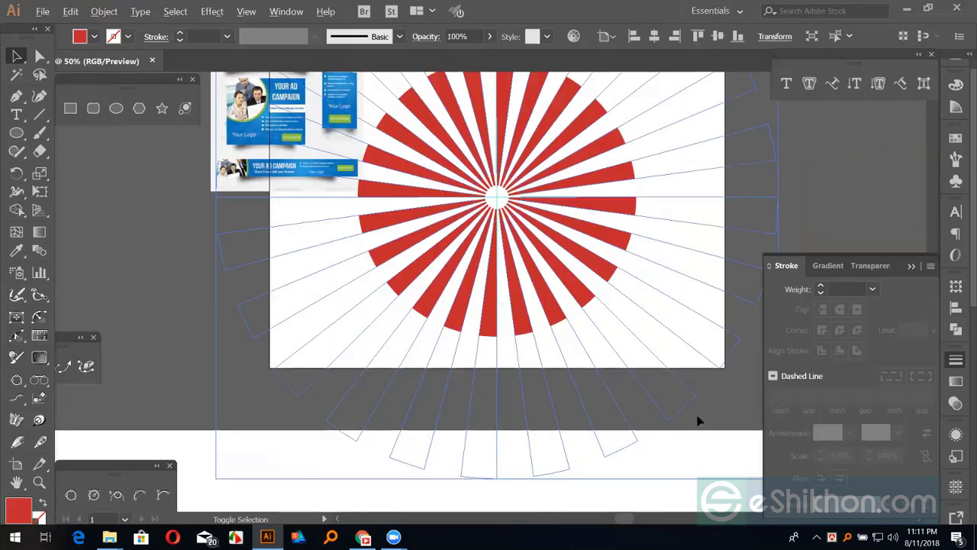
Step: Move the reference image away from the artboard and add an artboard-sized bright red rectangle behind the sunburst rays
left_click_drag(249, 120, 127, 176)
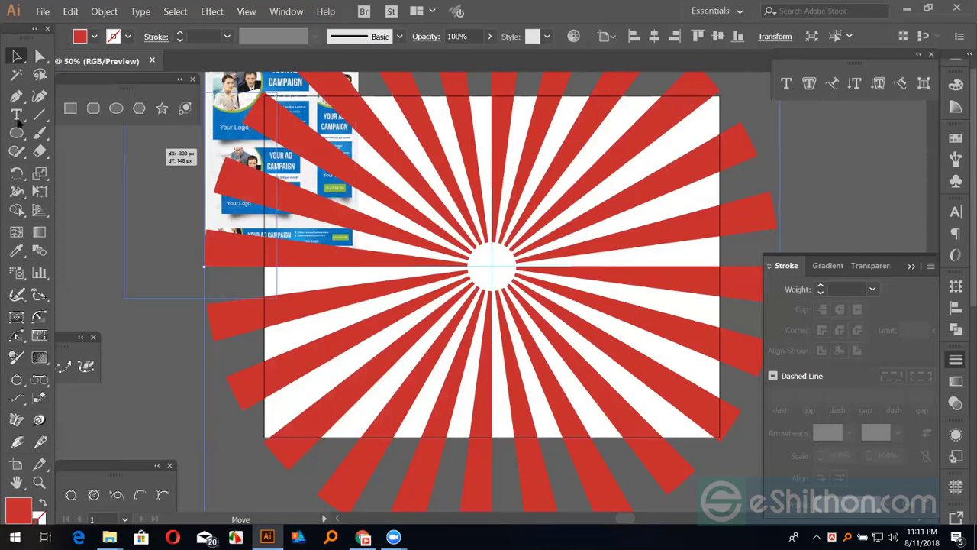
key("m")
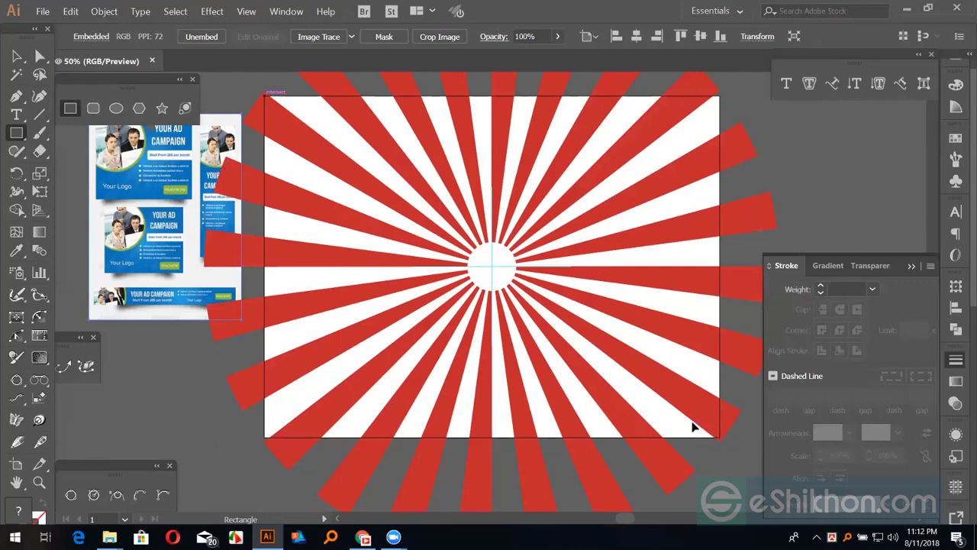
key("ctrl+f")
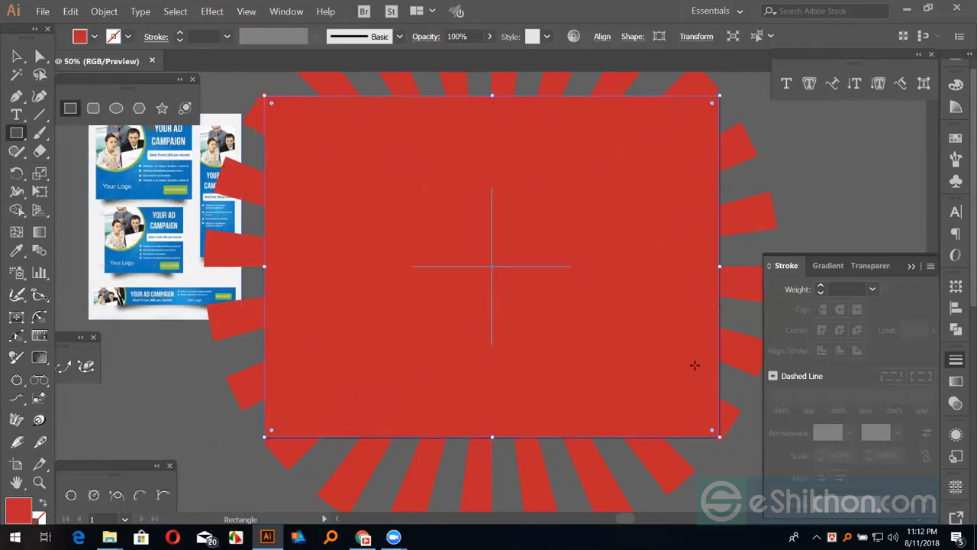
left_click(956, 138)
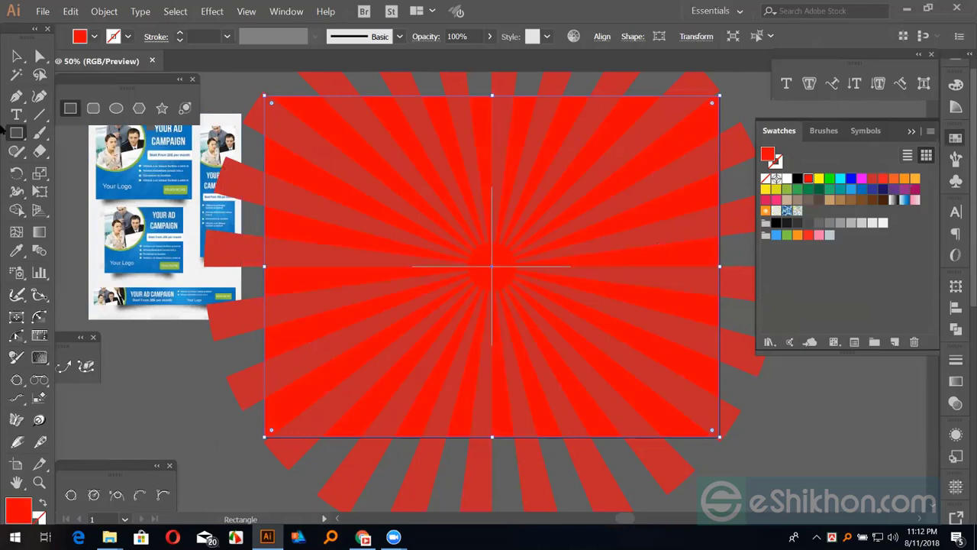
Step: Recolour the sunburst rays to a lighter red that stands out from the background rectangle
key("v")
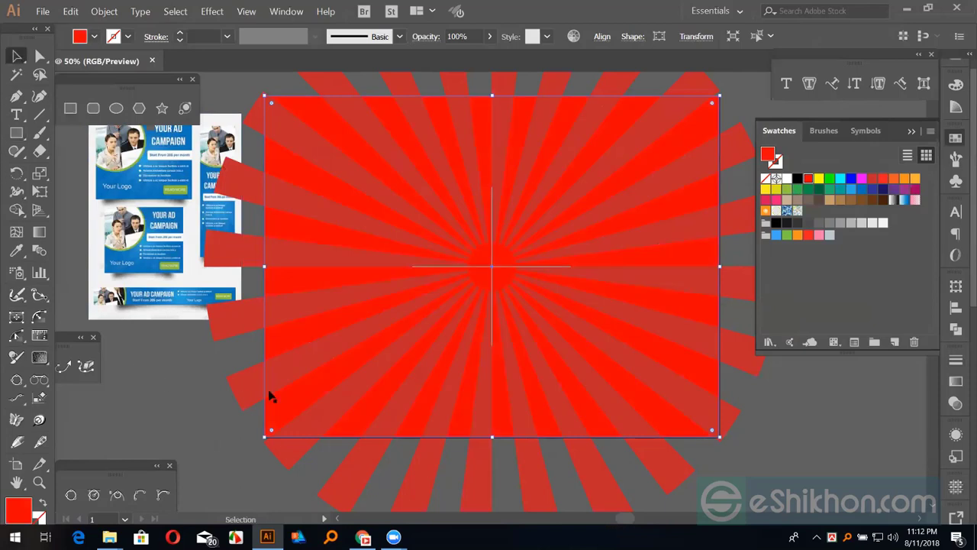
key("ctrl+a")
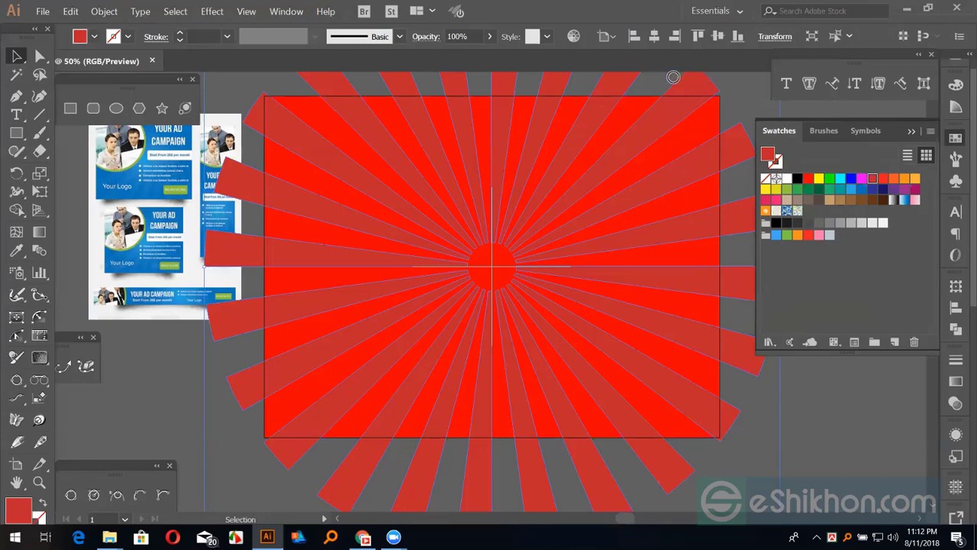
left_click(782, 431)
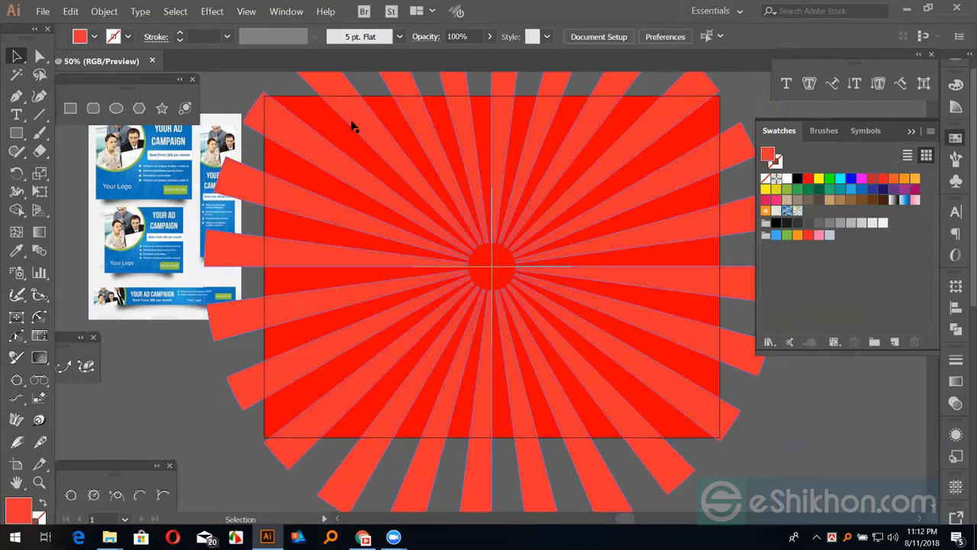
Step: Fill the artboard-sized rectangle with white and bring it in front of the sunburst rays, selecting both
left_click(288, 113)
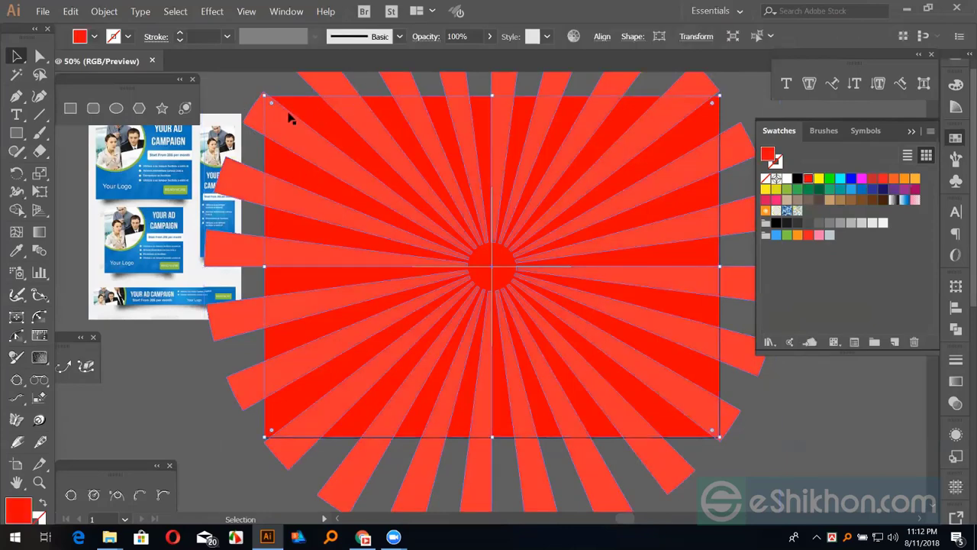
key("a")
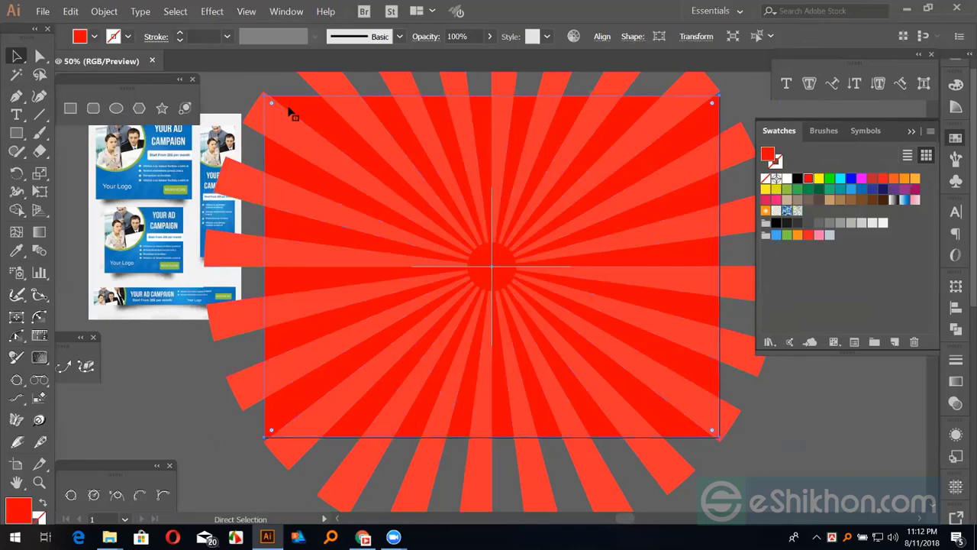
key("ctrl+shift+bracketright")
key("ctrl+a")
key("ctrl+7")
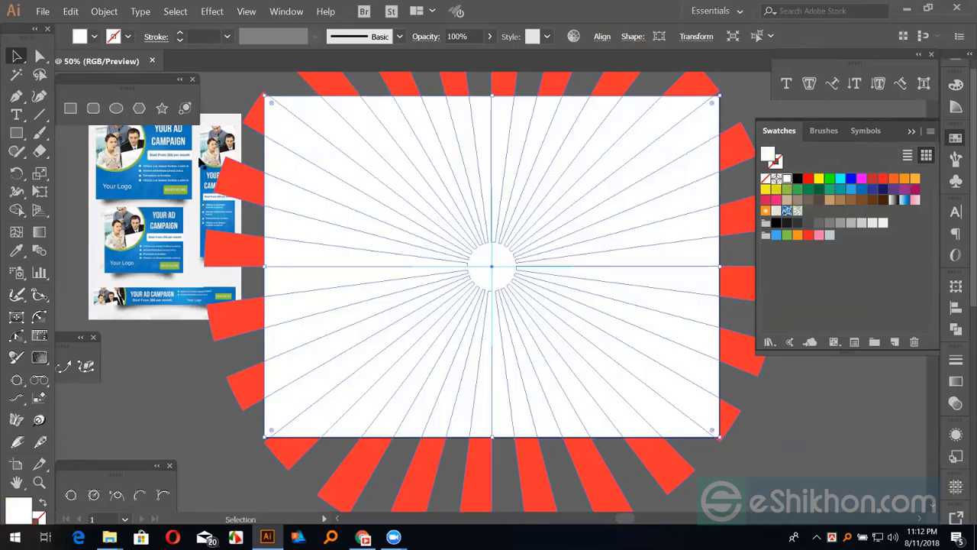
Step: Make a clipping mask that crops the sunburst rays to the artboard-sized rectangle
right_click(281, 261)
left_click(286, 256)
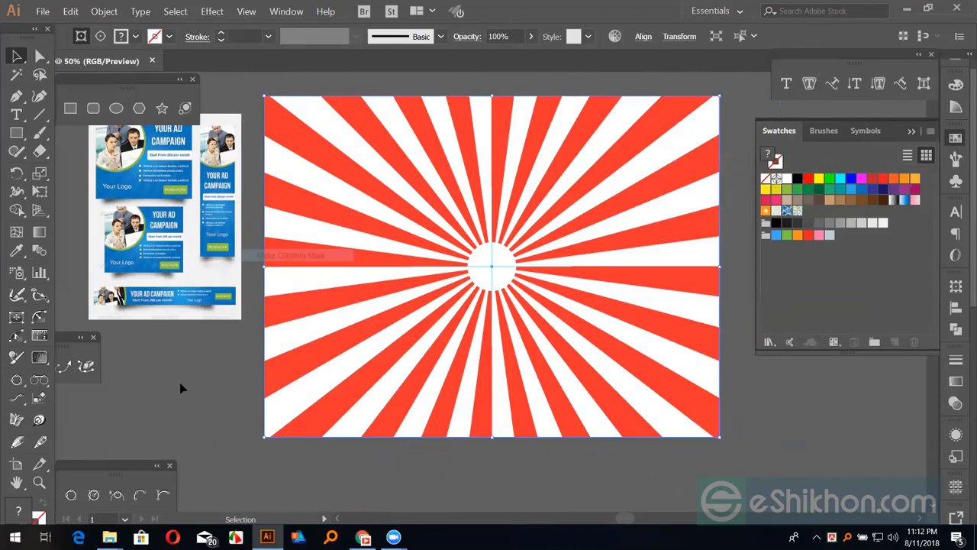
left_click(183, 385)
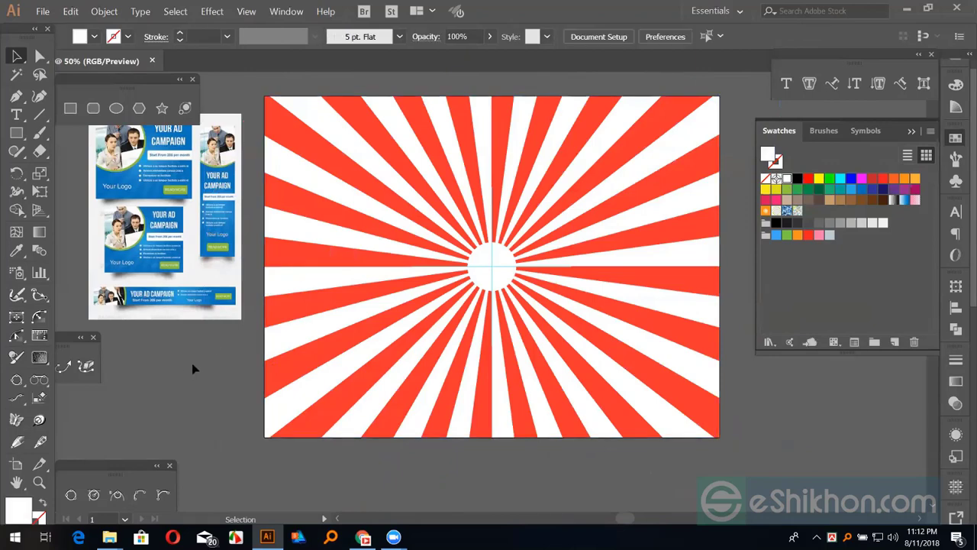
Step: Draw a large white circle centred on the clipped sunburst
scroll(196, 366, "left", 1)
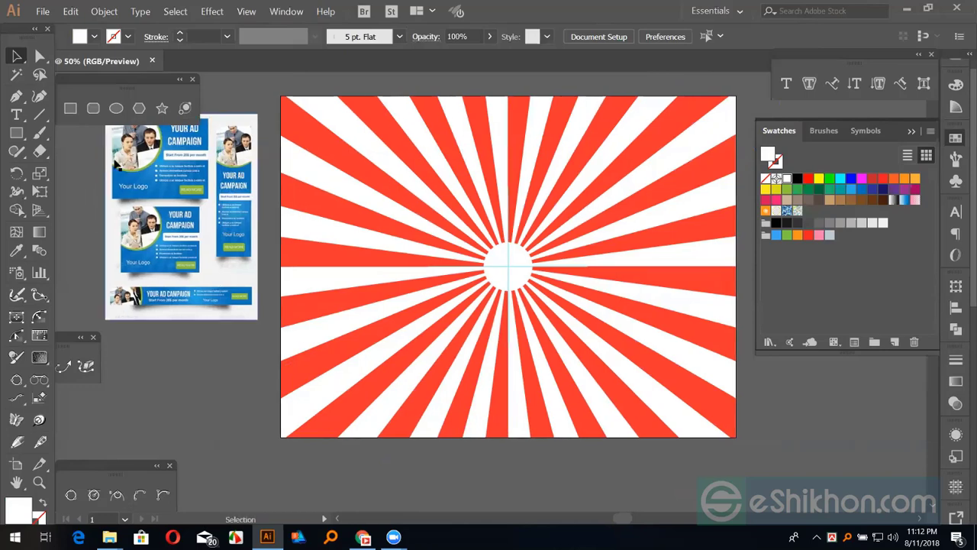
left_click(116, 109)
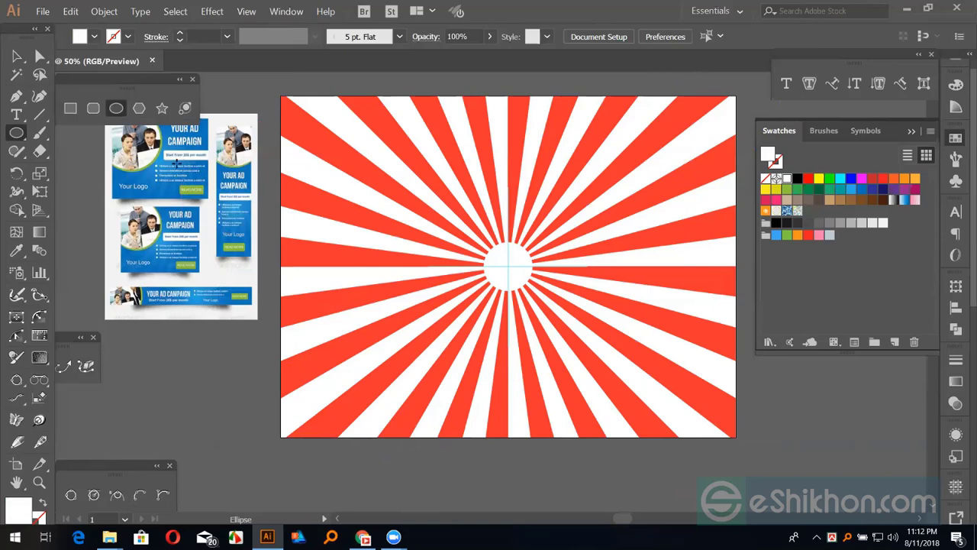
left_click_drag(202, 184, 227, 206)
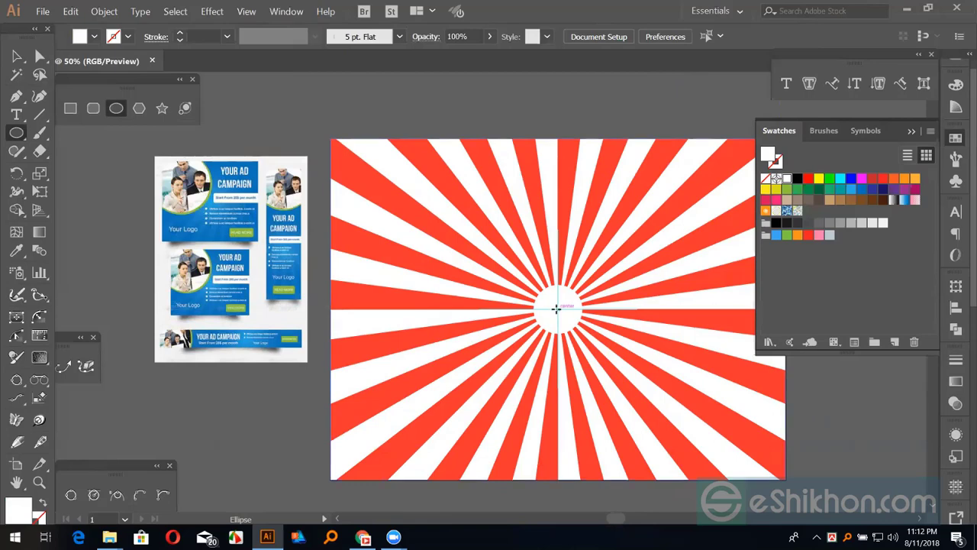
mouse_move(557, 308)
left_mouse_down()
mouse_move(592, 321)
mouse_move(661, 411)
left_mouse_up()
key("ctrl+a")
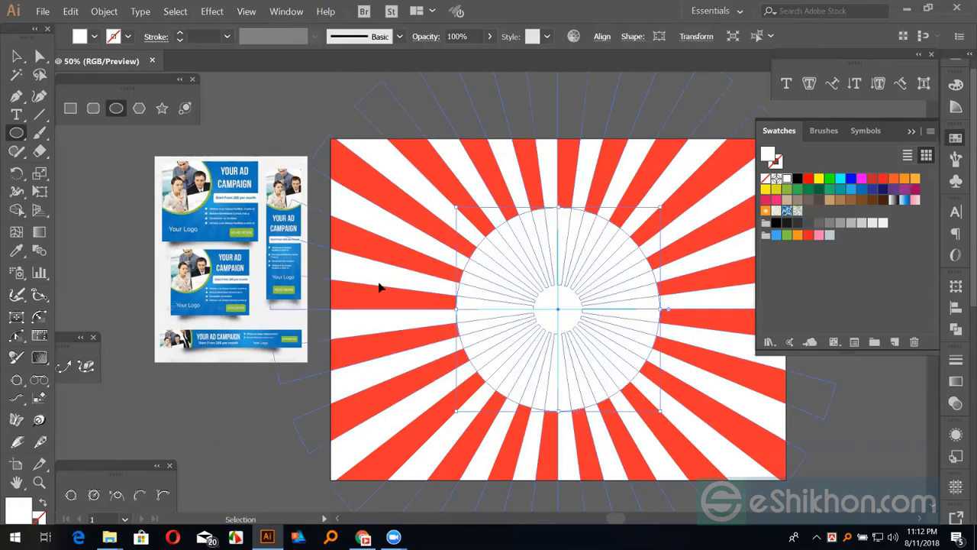
Step: Remove the circle, release the sunburst's clipping mask and select the white rectangle covering the rays
key("ctrl+alt+x")
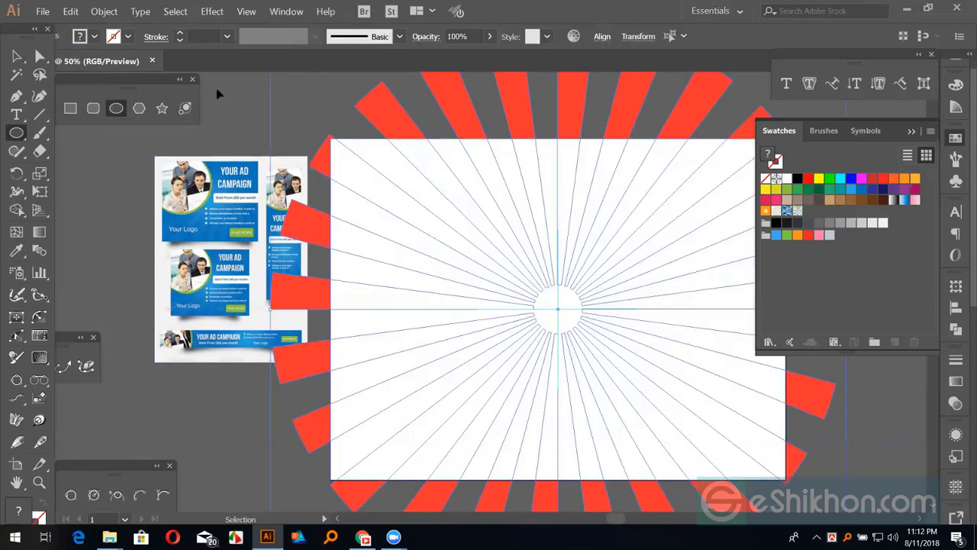
key("v")
key("ctrl+shift+a")
left_click_drag(424, 200, 560, 247)
key("ctrl+z")
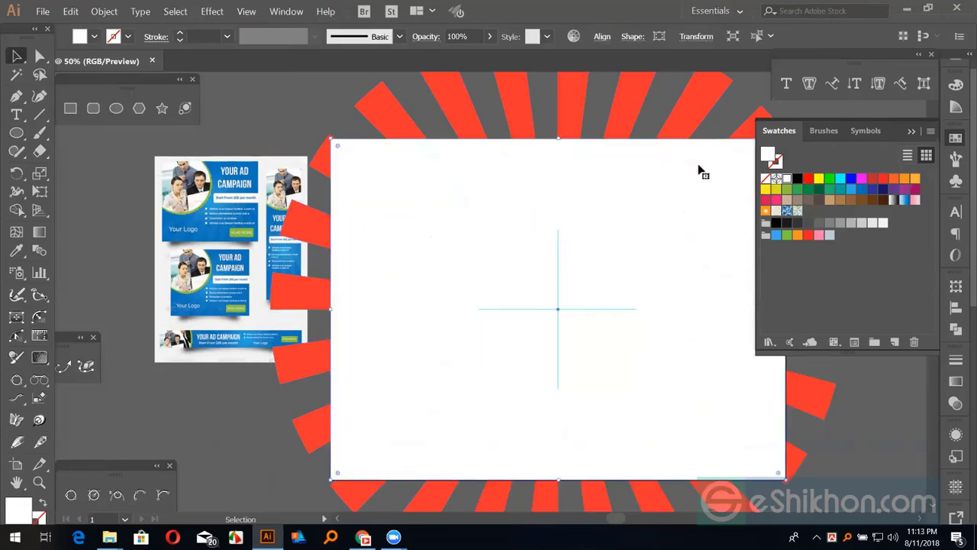
Step: Clip the sunburst rays to the white rectangle again with a clipping mask
key("ctrl+a")
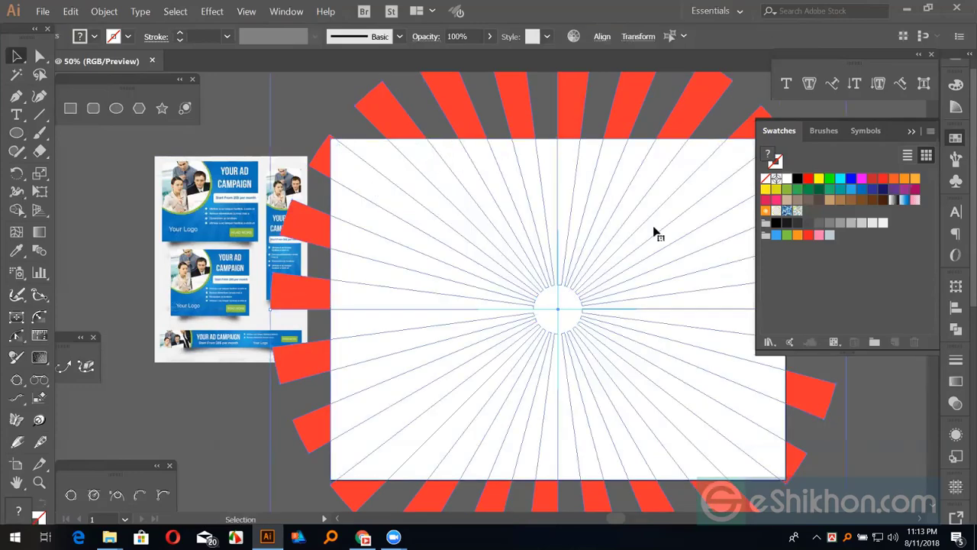
right_click(474, 200)
left_click(525, 275)
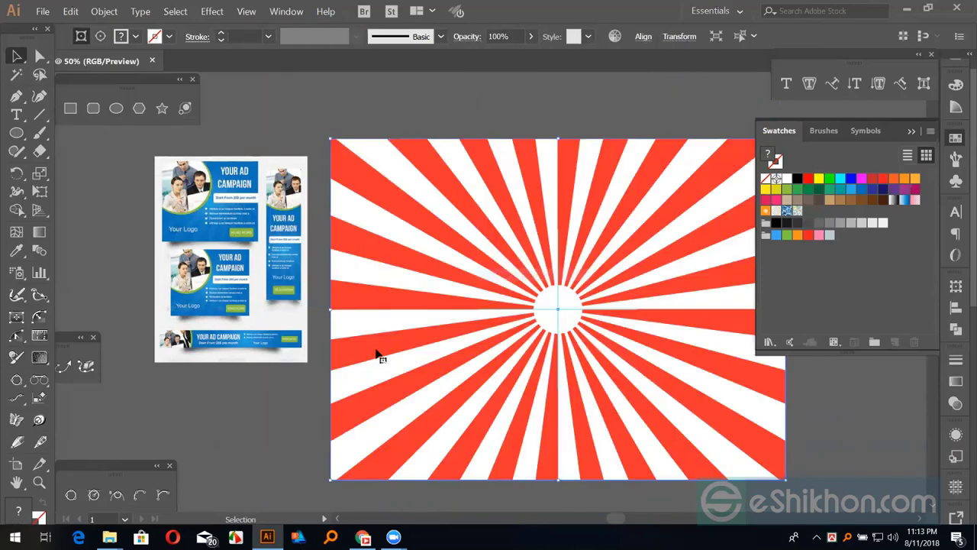
left_click(816, 448)
Step: Draw a rounded square on the empty canvas beside the reference image and fill it with red
left_click_drag(816, 447, 223, 164)
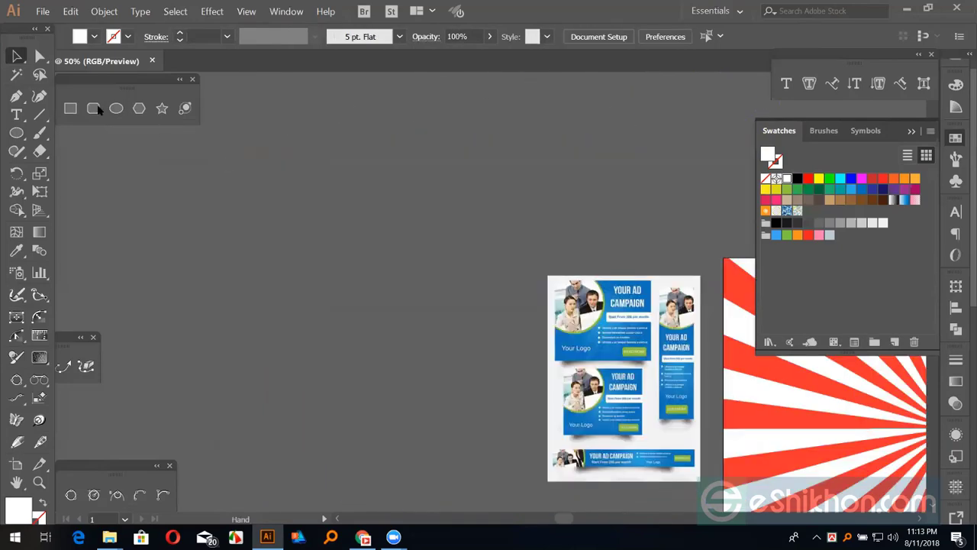
left_click_drag(82, 123, 284, 322)
key("v")
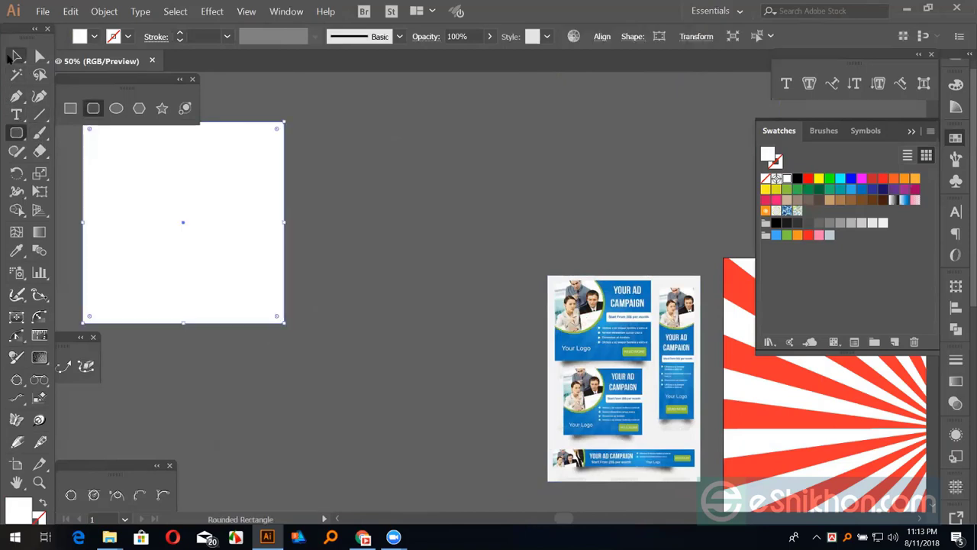
left_click(808, 178)
left_click(428, 151)
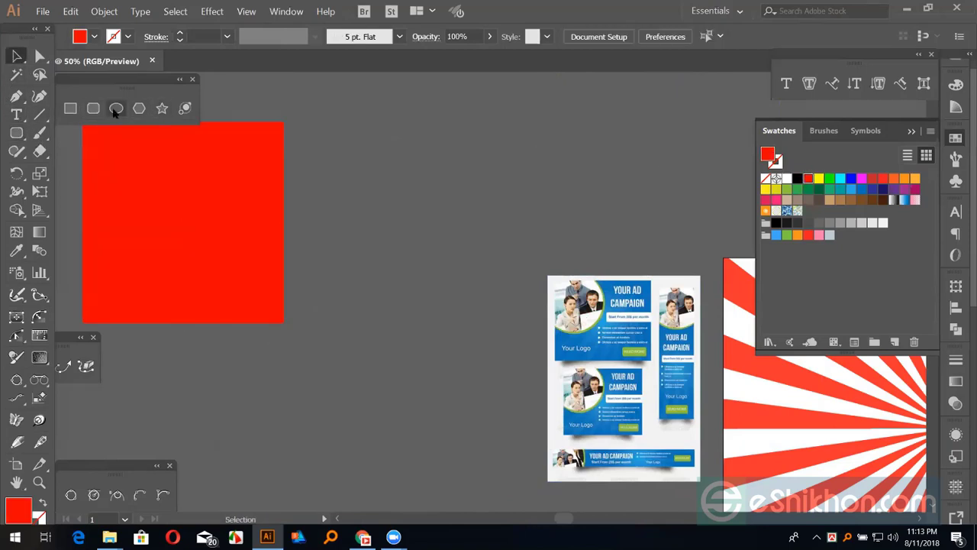
Step: Draw a smaller circle on the red square, position it fully inside and fill it with white
left_click(116, 108)
left_click_drag(204, 178, 255, 240)
key("v")
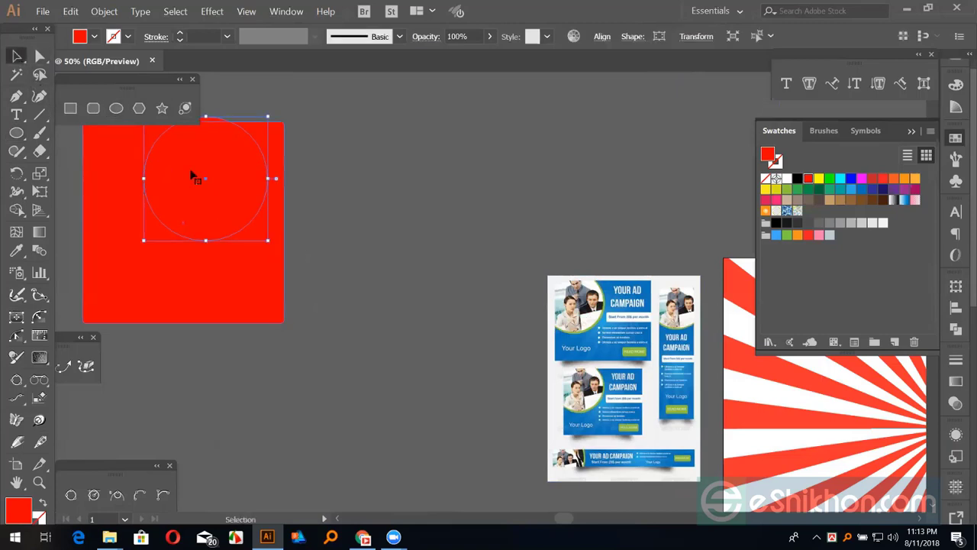
left_click_drag(191, 175, 193, 192)
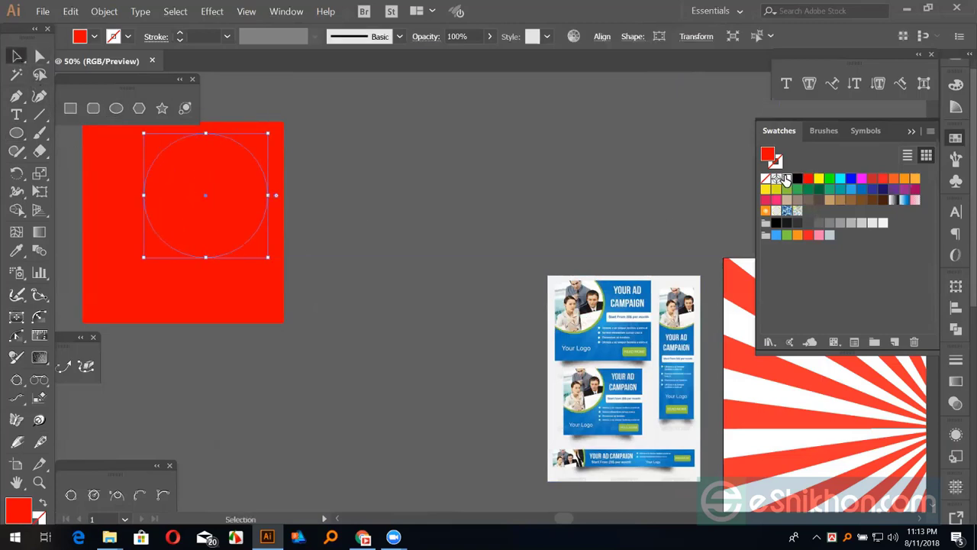
left_click(787, 178)
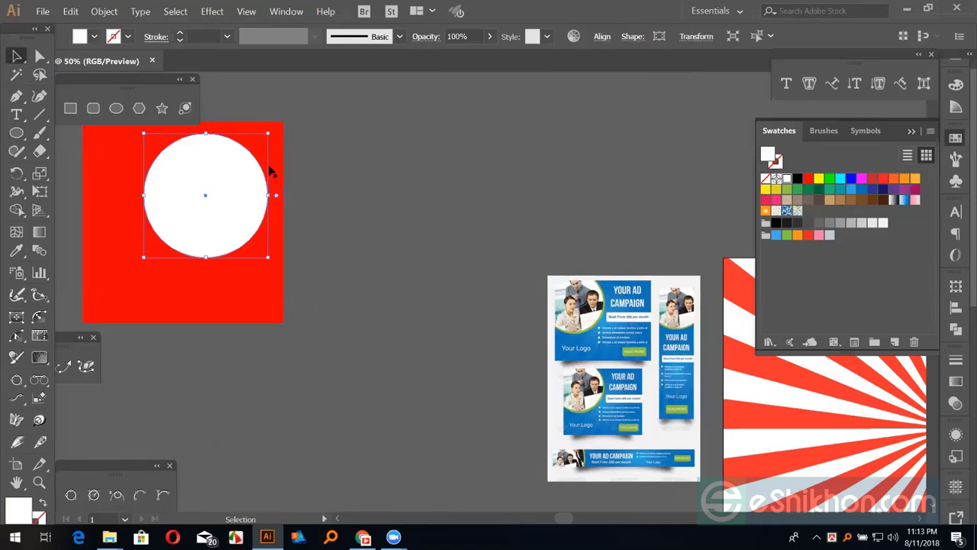
left_click(448, 192)
Step: Select the white circle and the red square and make a clipping mask from the circle
left_click(236, 188)
left_click_drag(266, 153, 212, 201)
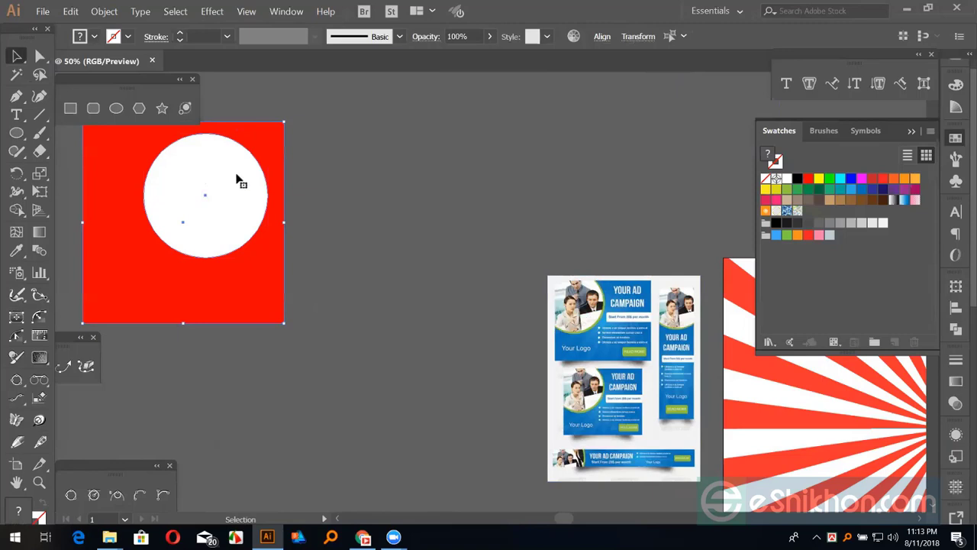
right_click(201, 188)
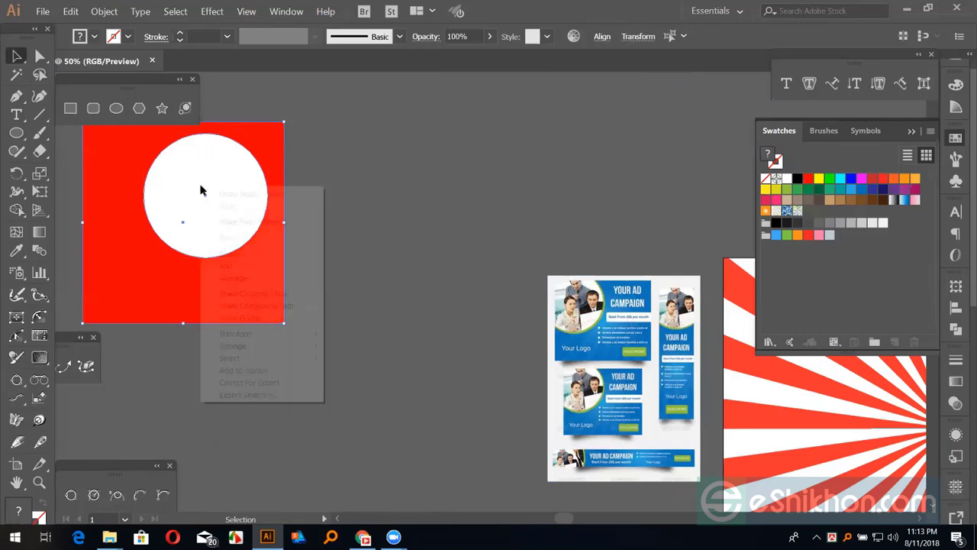
left_click(255, 292)
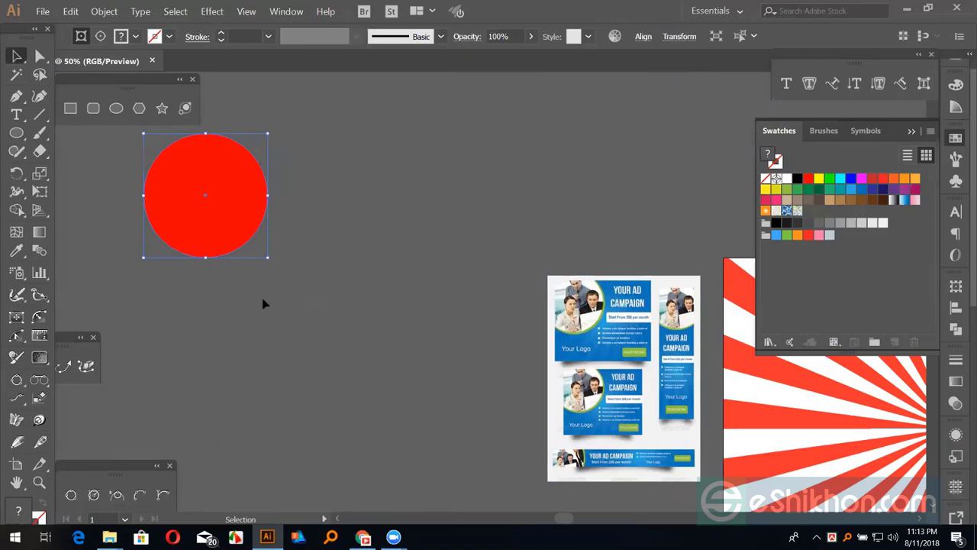
Step: Delete the clipped red circle from the canvas beside the reference image
left_click(253, 265)
left_click(229, 198)
key("Delete")
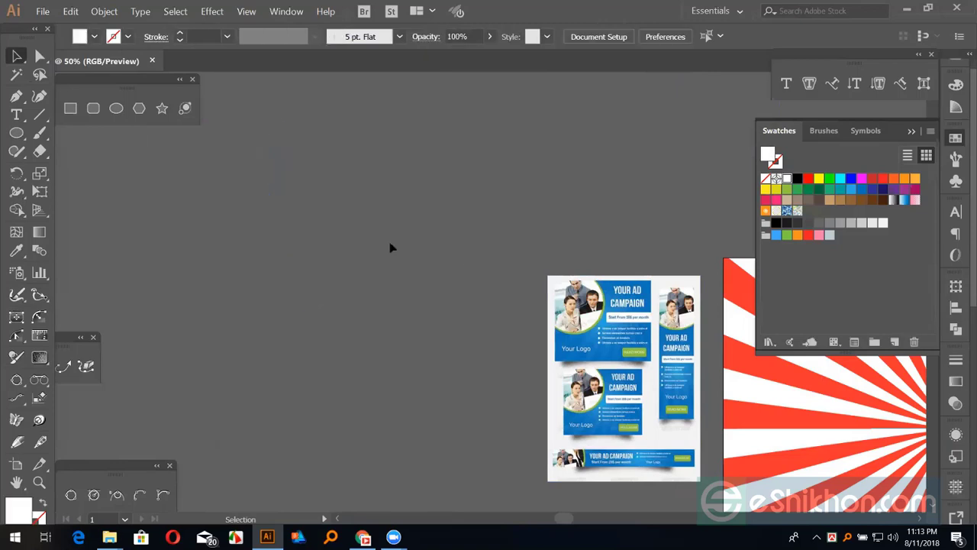
key("ctrl+0")
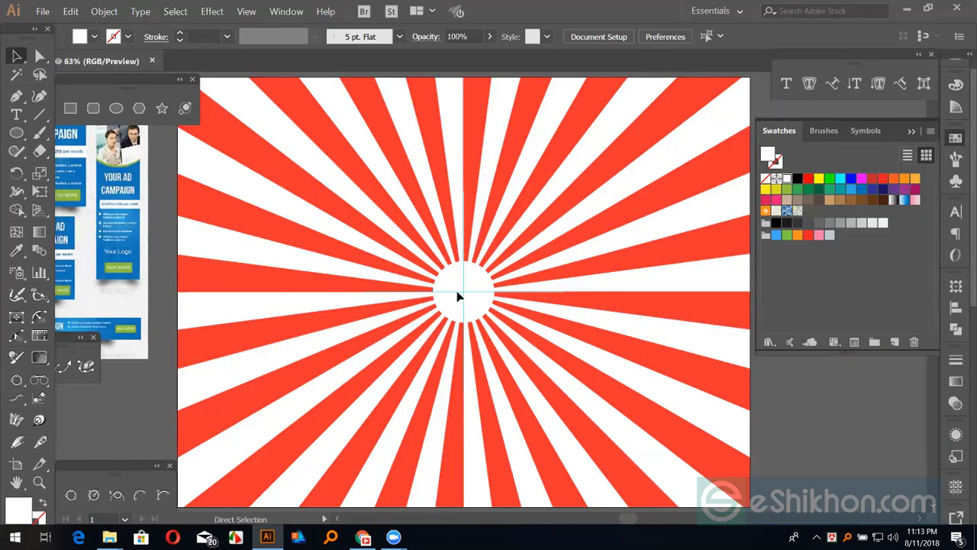
key("ctrl+minus")
key("ctrl+minus")
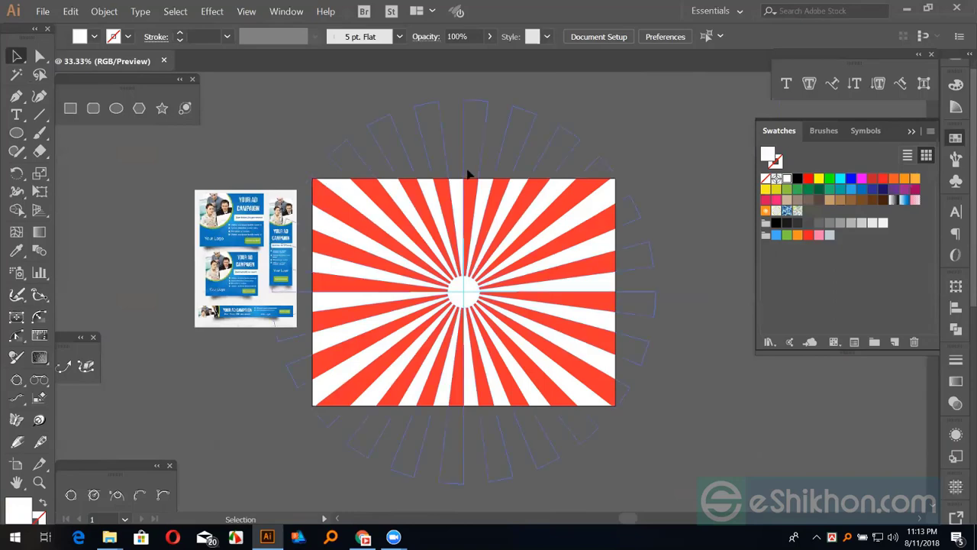
key("ctrl+z")
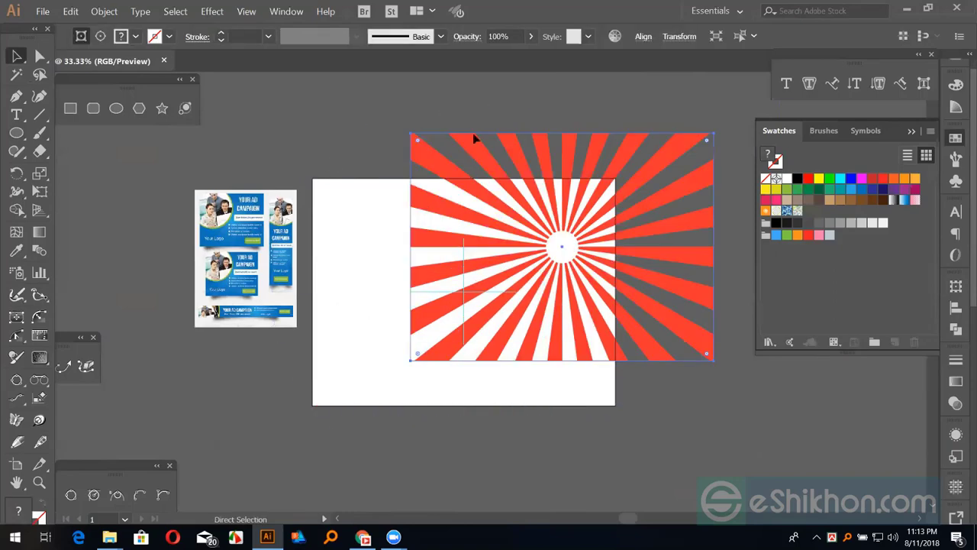
key("ctrl+shift+z")
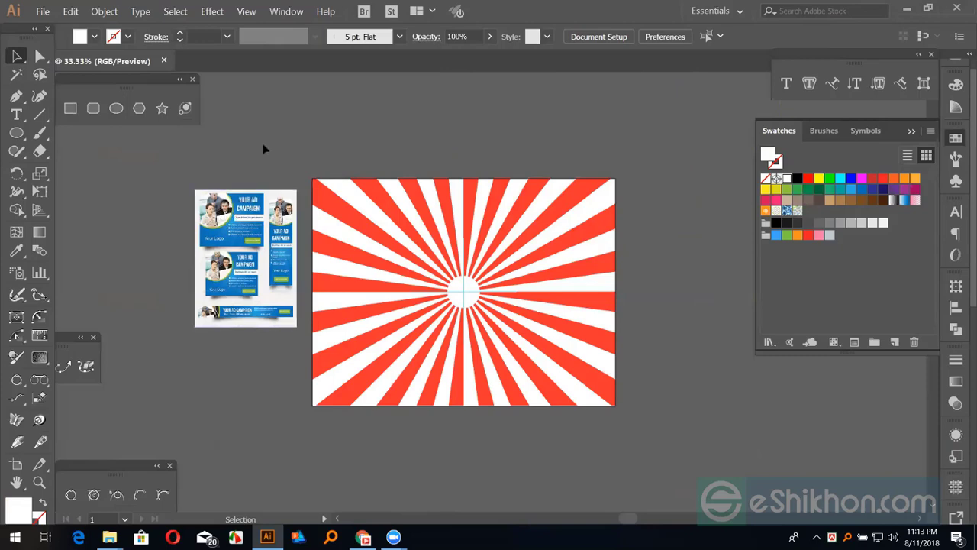
Step: Draw a rectangle covering the artboard, place it behind the sunburst rays and fill it with red
left_click(73, 109)
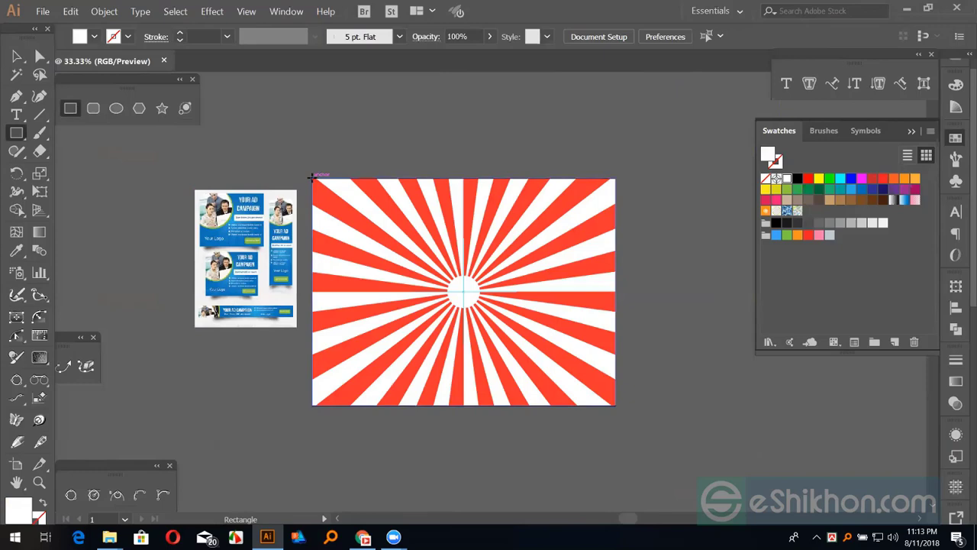
left_click_drag(312, 177, 603, 408)
key("ctrl+7")
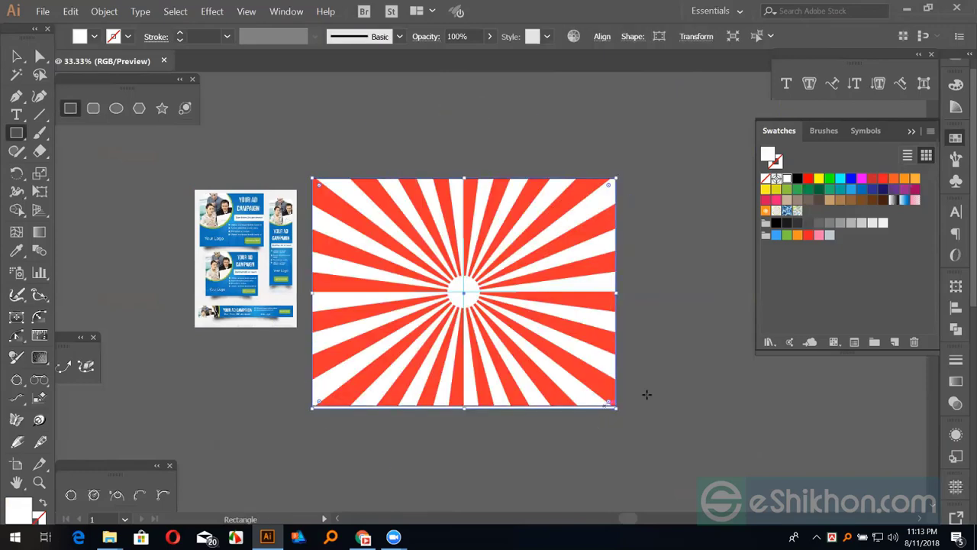
left_click(808, 178)
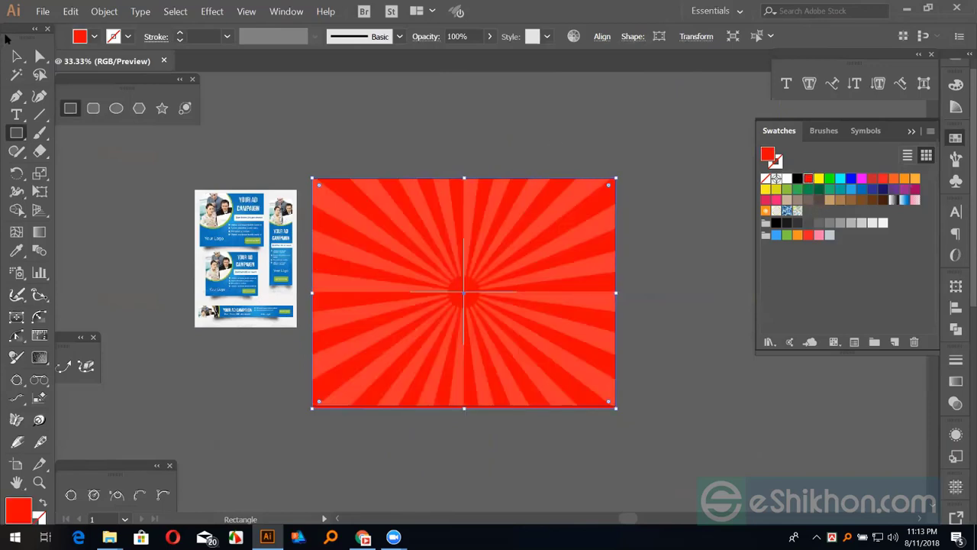
left_click(17, 55)
left_click(213, 505)
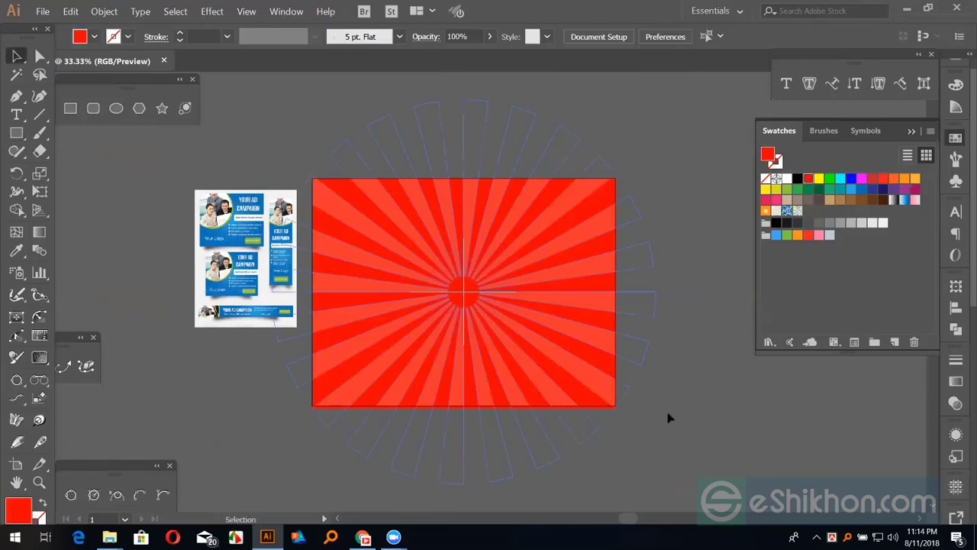
Step: Place the portrait photo in the artboard's upper-left corner and draw a red circle about 1676 px wide over it, meeting the photo's right and lower edges
left_click(906, 8)
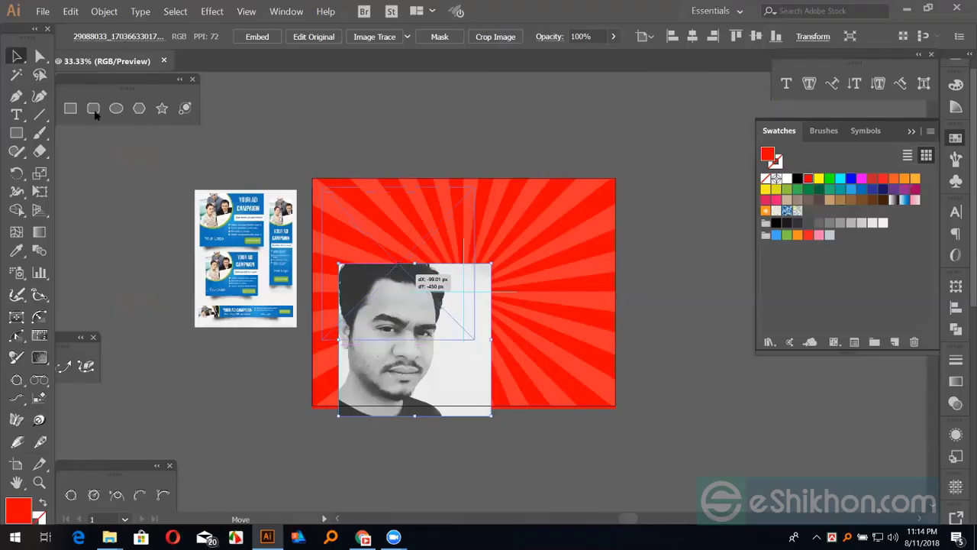
left_click(116, 108)
mouse_move(103, 190)
left_mouse_down()
mouse_move(131, 252)
mouse_move(186, 271)
left_mouse_up()
left_click(17, 56)
left_click_drag(111, 172, 454, 319)
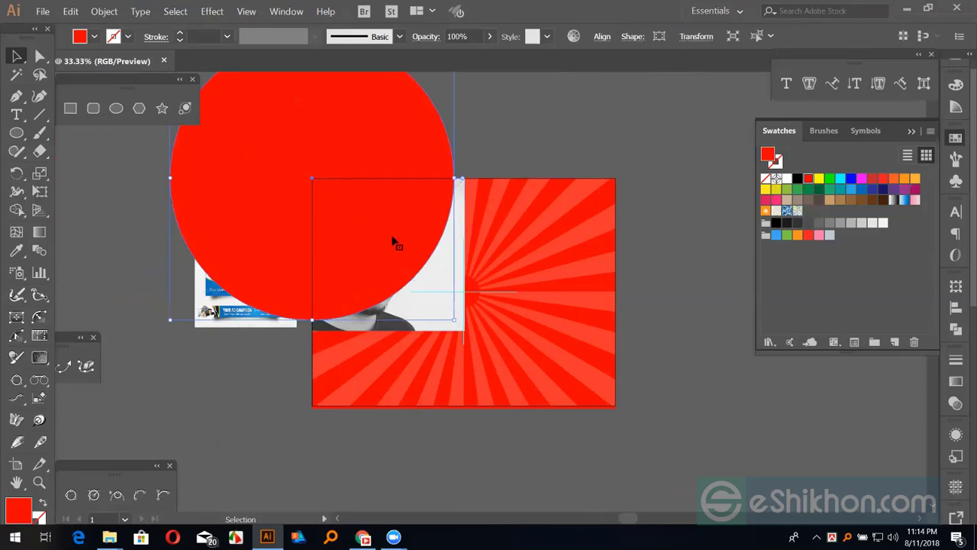
left_click_drag(384, 234, 403, 253)
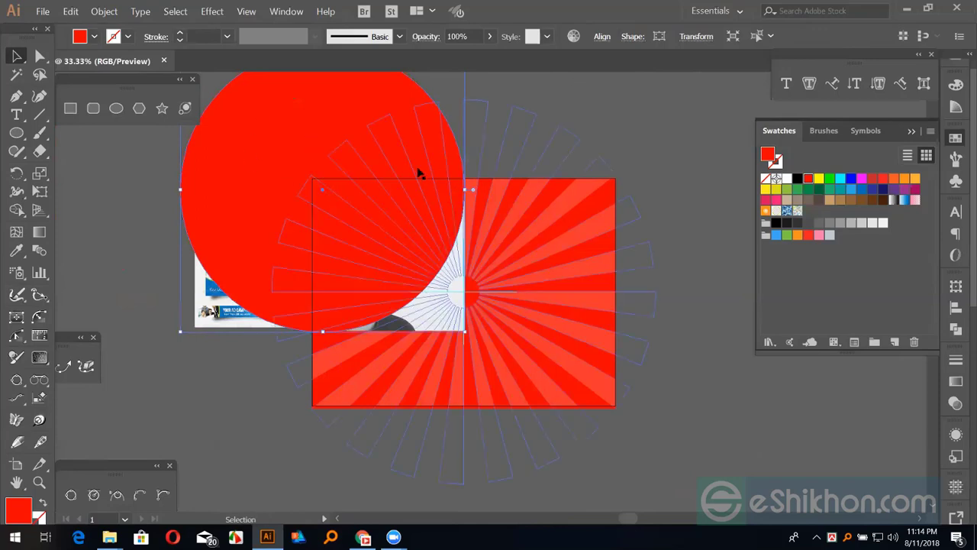
key("a")
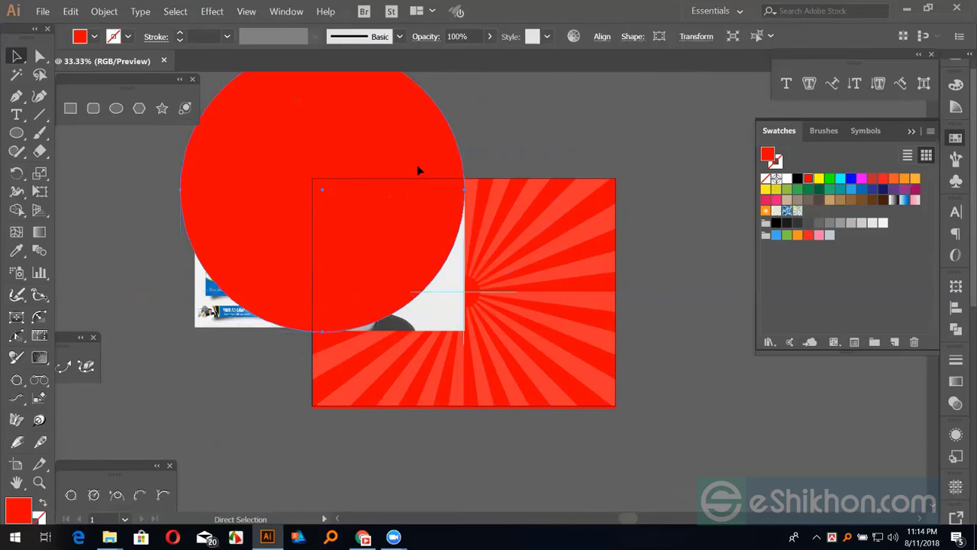
key("v")
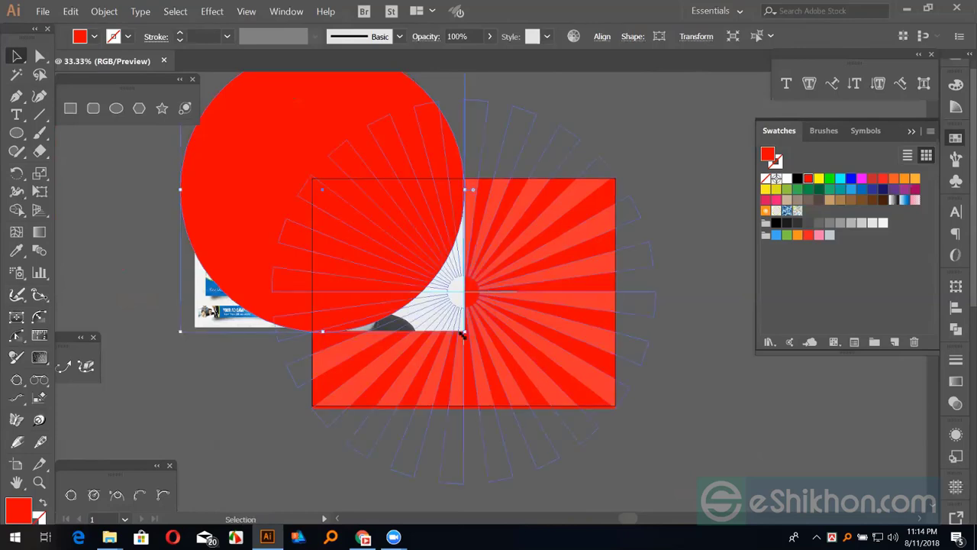
left_click_drag(464, 334, 469, 339)
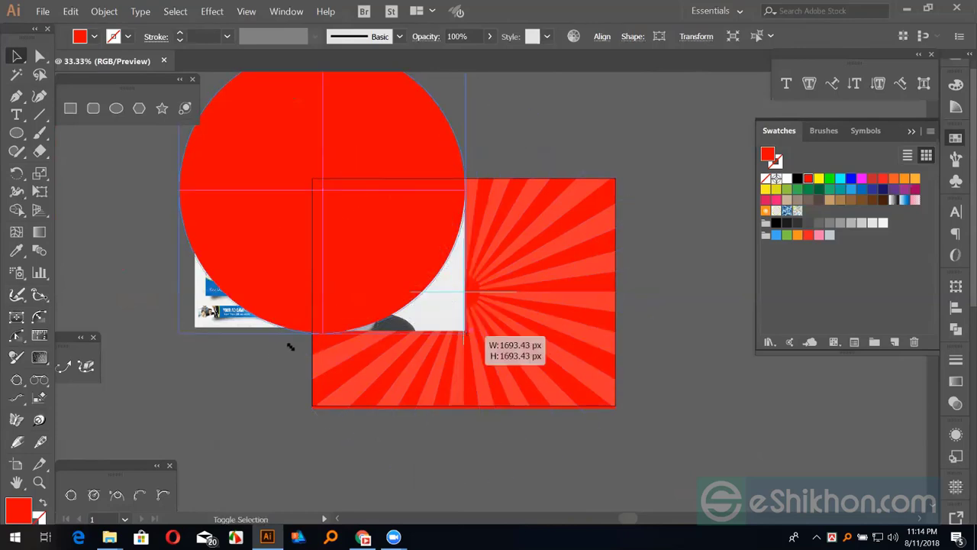
left_click(348, 274)
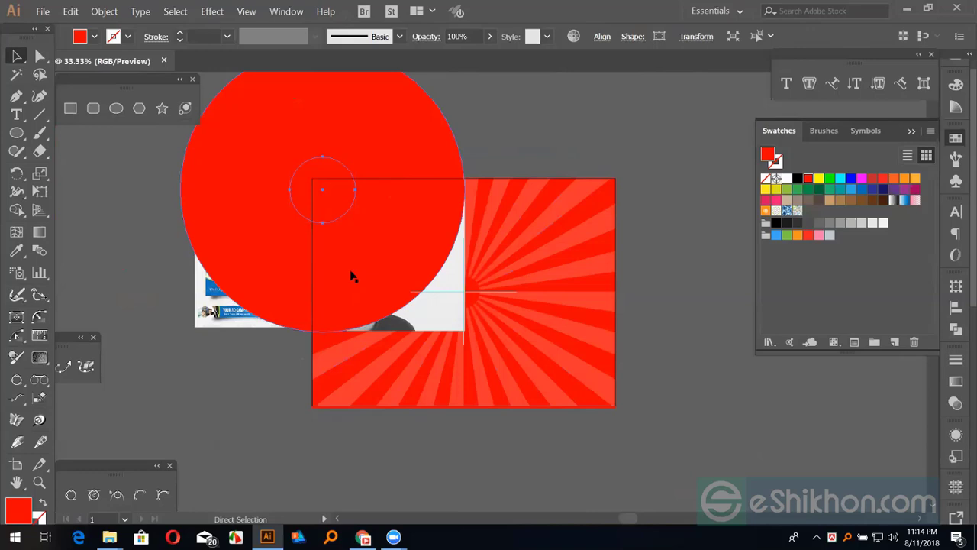
Step: Fill the front circle with white and clip the portrait photo to it with a clipping mask
left_click(541, 142)
key("a")
left_click(404, 218)
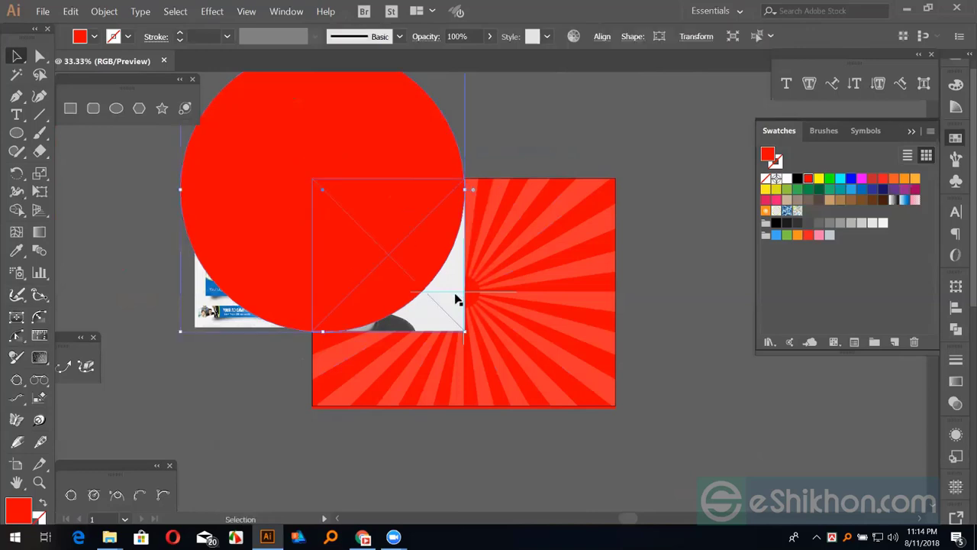
left_click(459, 117)
key("v")
left_click(415, 125)
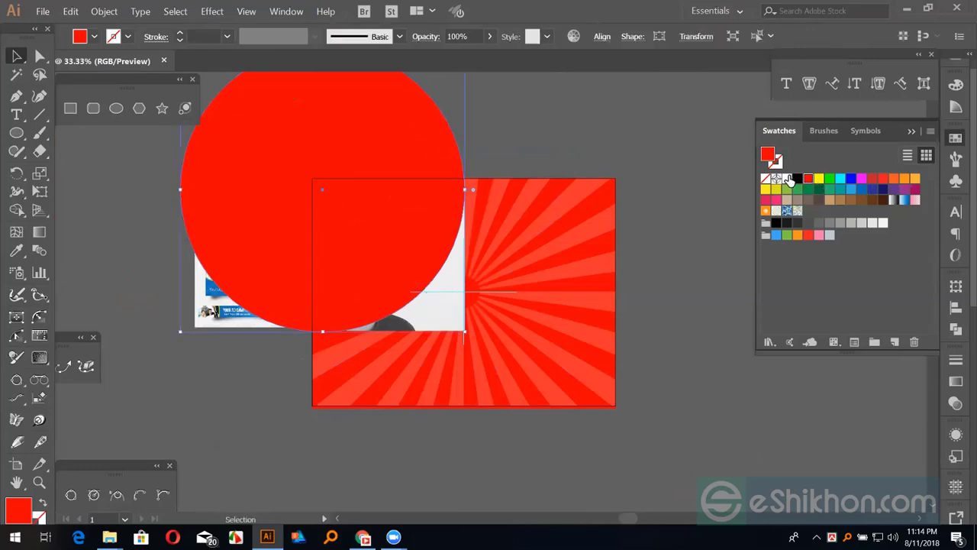
left_click(788, 178)
right_click(426, 316)
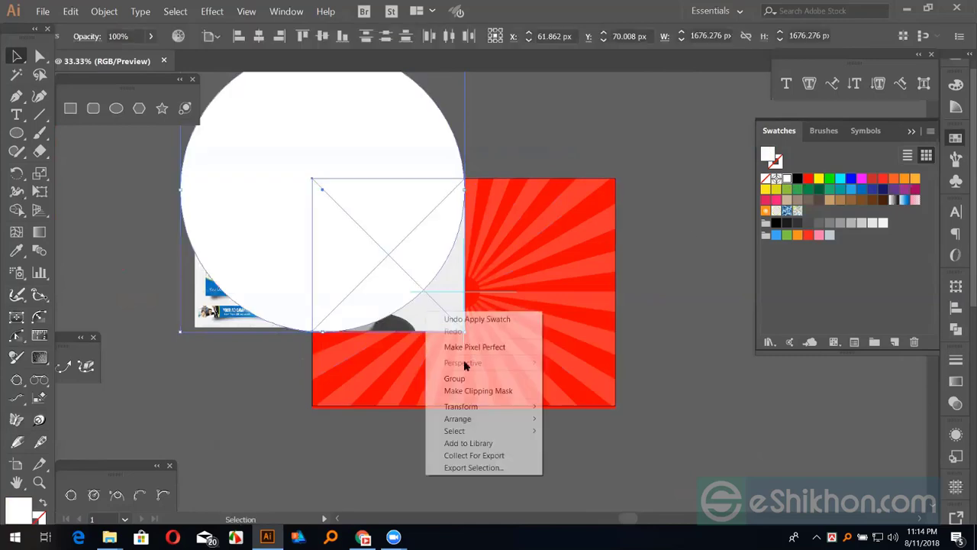
left_click(480, 388)
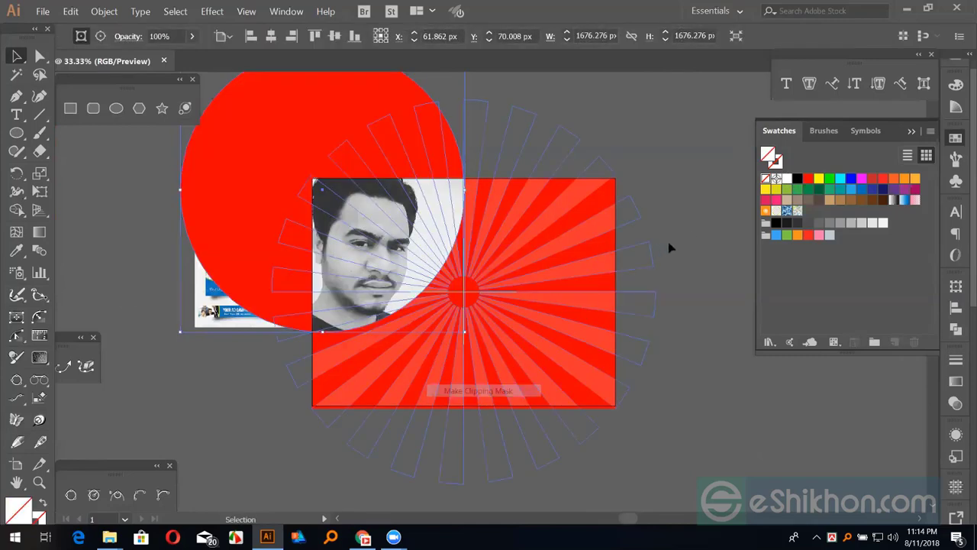
Step: Enlarge the red circle copy from its centre to about 1756 px behind the clipped photo and fill it with cyan
key("ctrl+z")
key("ctrl+z")
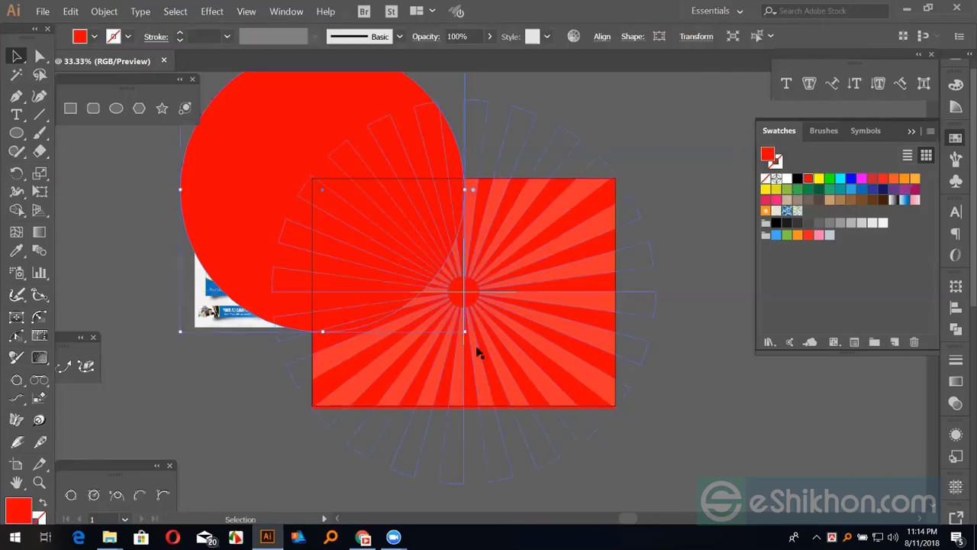
left_click_drag(465, 333, 476, 339)
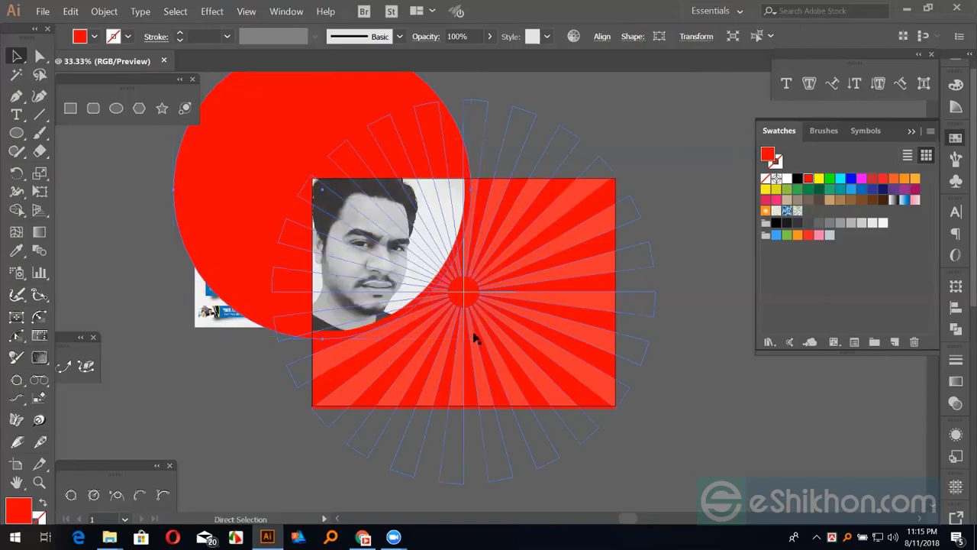
left_click(818, 179)
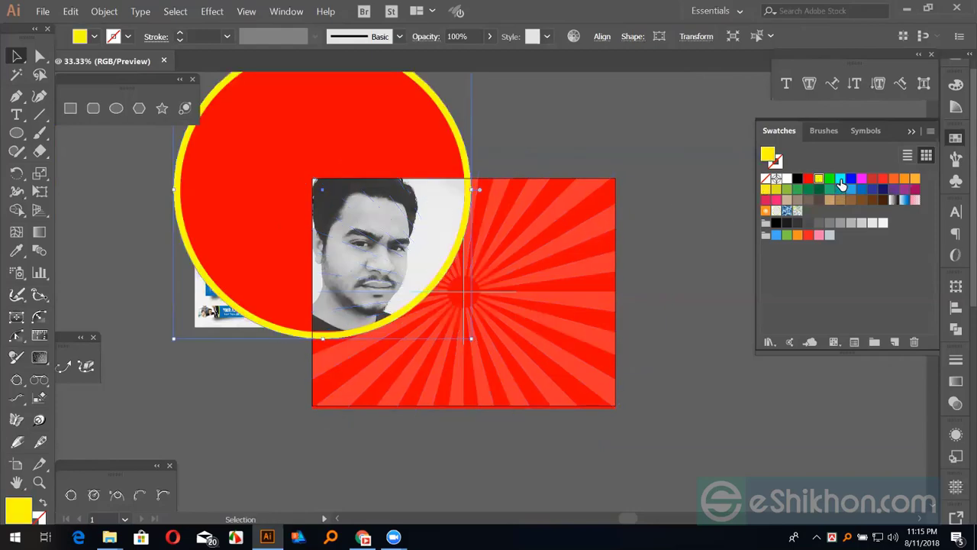
left_click(840, 178)
left_click(674, 196)
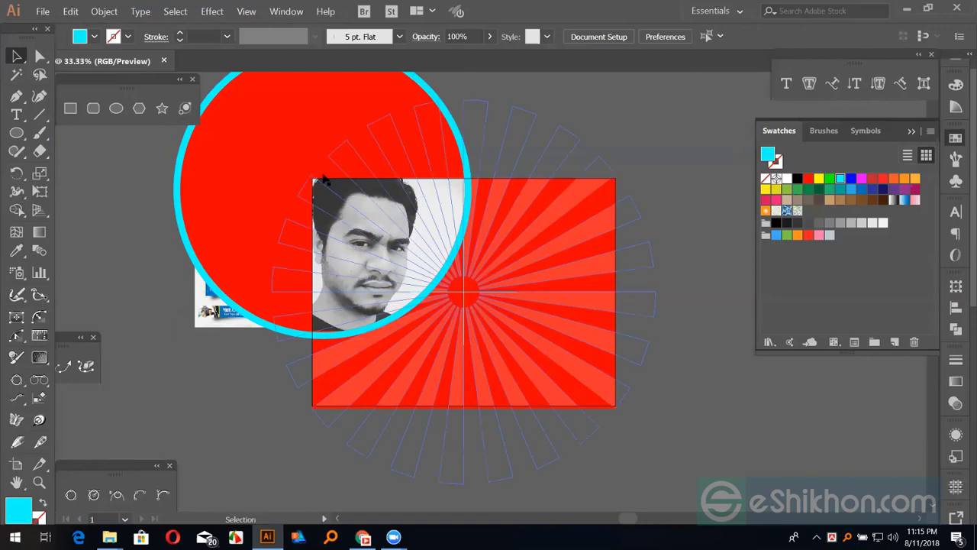
Step: Remove the leftover inner red circle and group the cyan circle with the clipped portrait photo
left_click(234, 163)
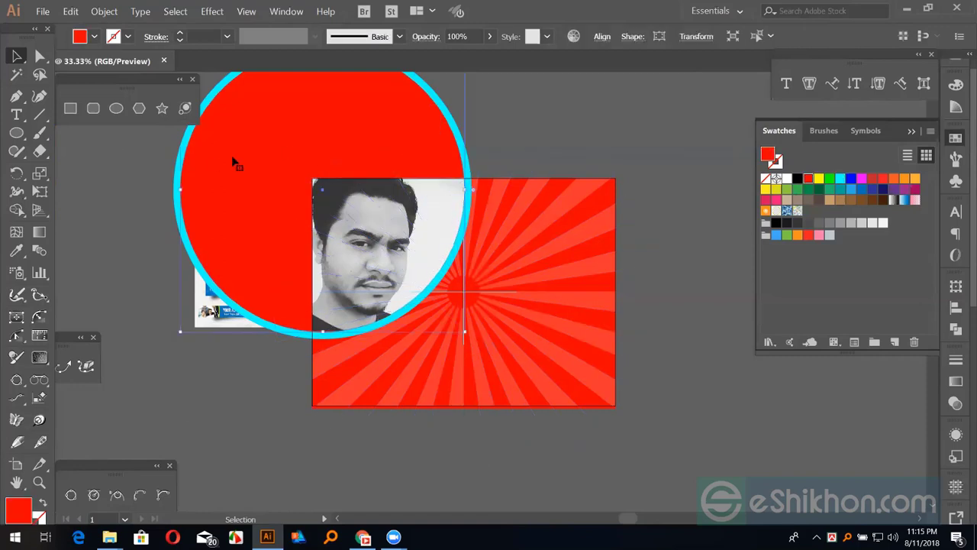
key("ctrl+shift+bracketleft")
left_click(344, 200)
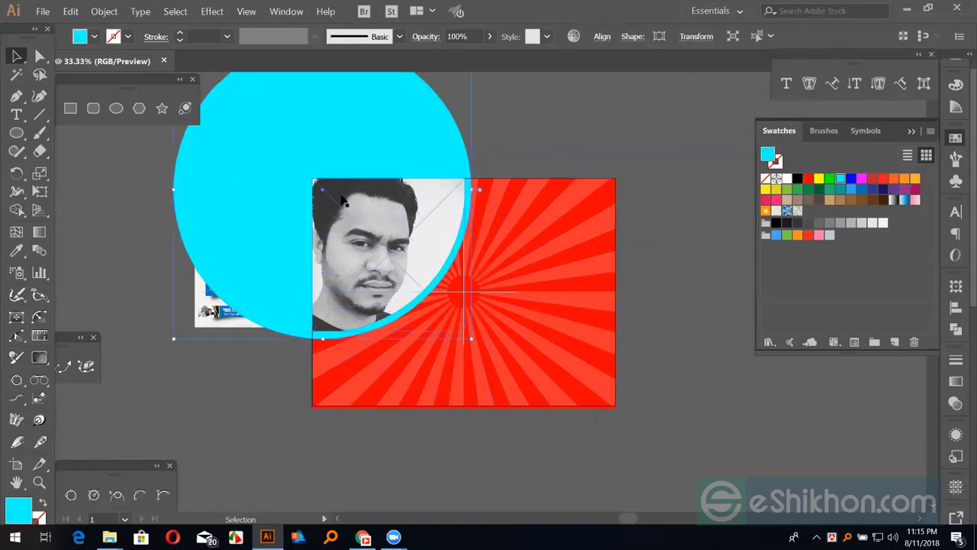
key("a")
key("v")
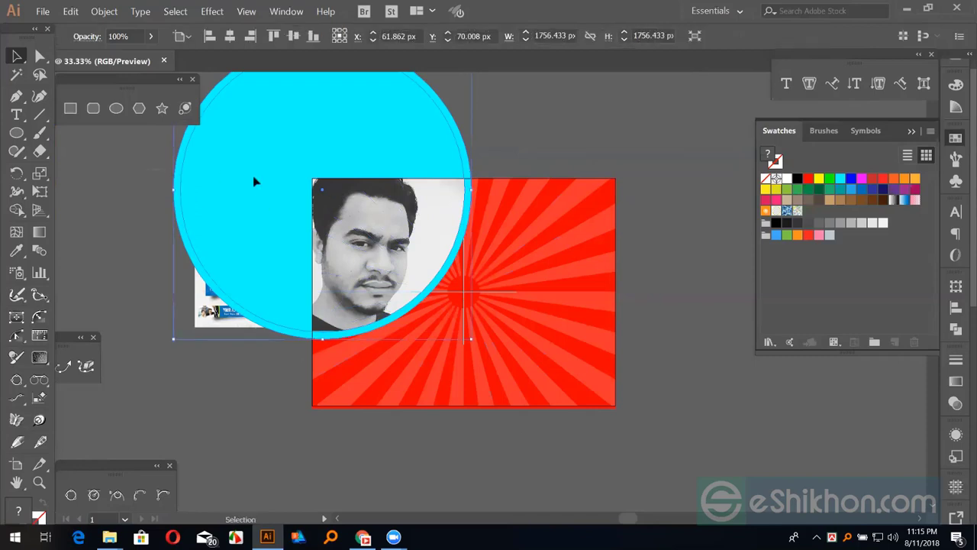
left_click(351, 203, "shift")
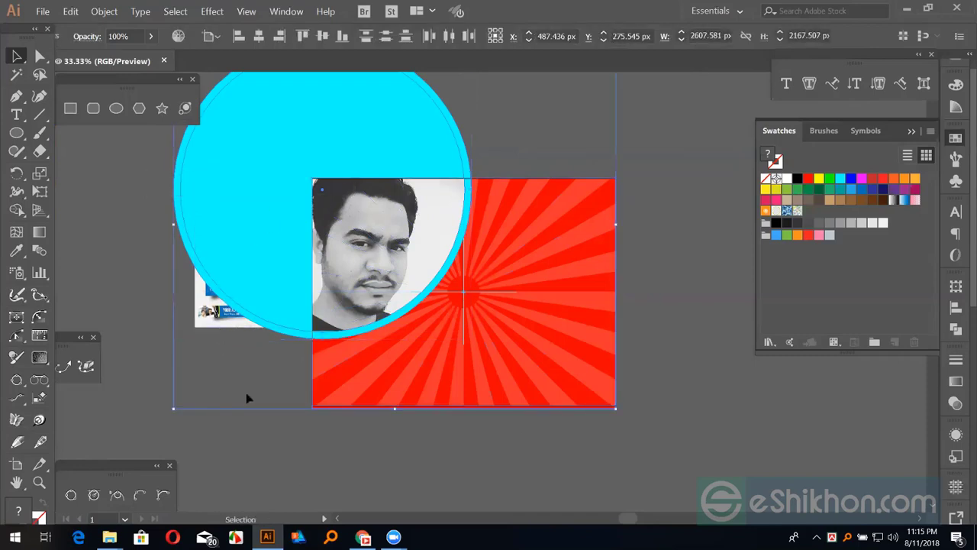
left_click(335, 453)
left_click(366, 216)
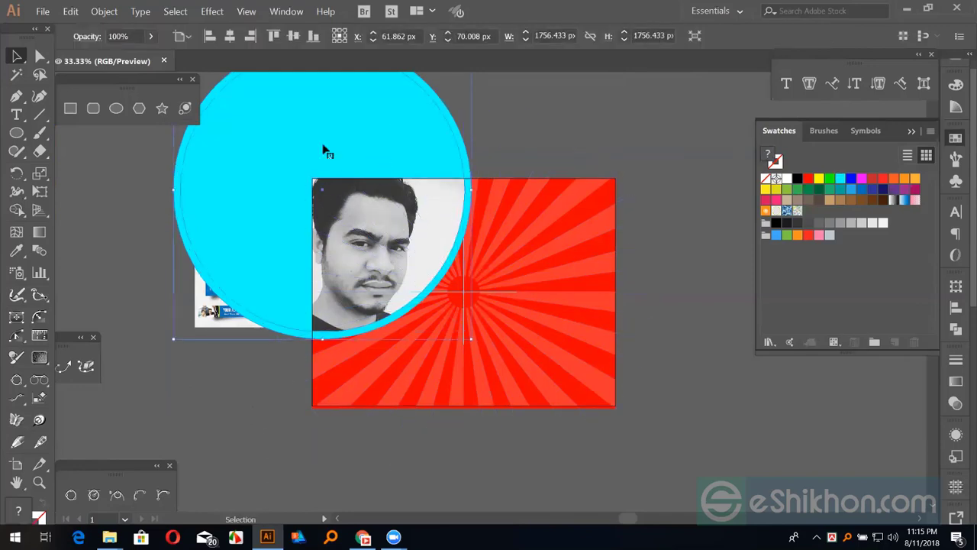
left_click(566, 146)
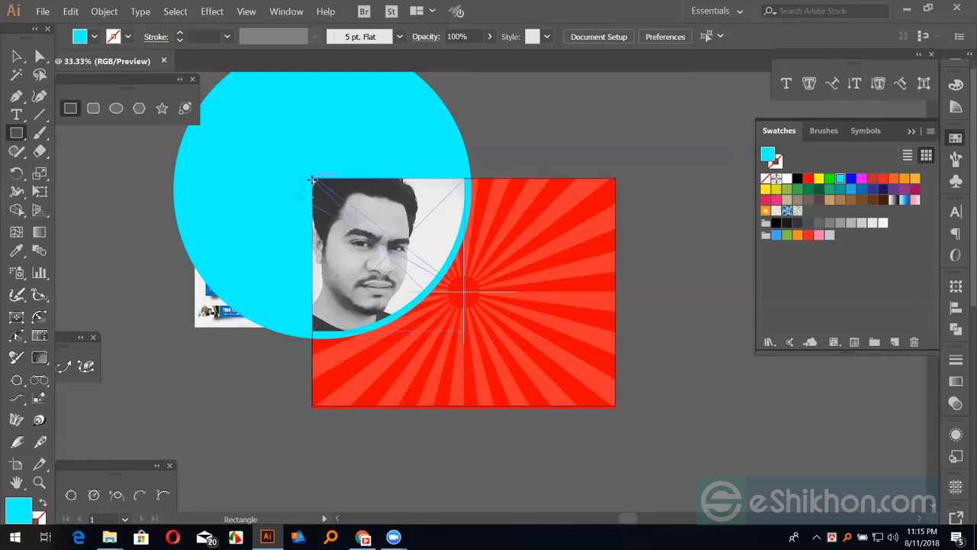
Step: Draw a white rectangle from the artboard's upper-left corner over the whole photo and use it as a clipping mask for the photo and circle group
left_click_drag(312, 179, 484, 367)
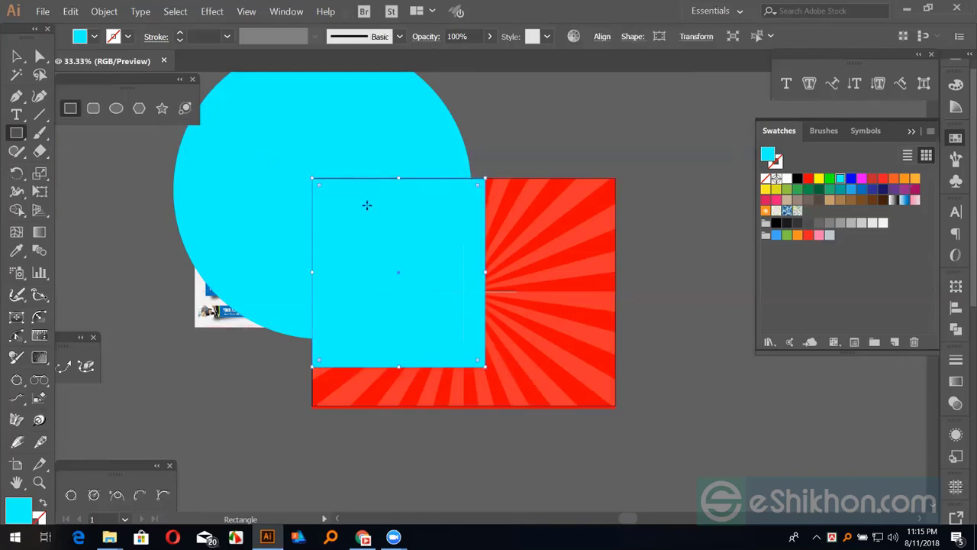
left_click(787, 178)
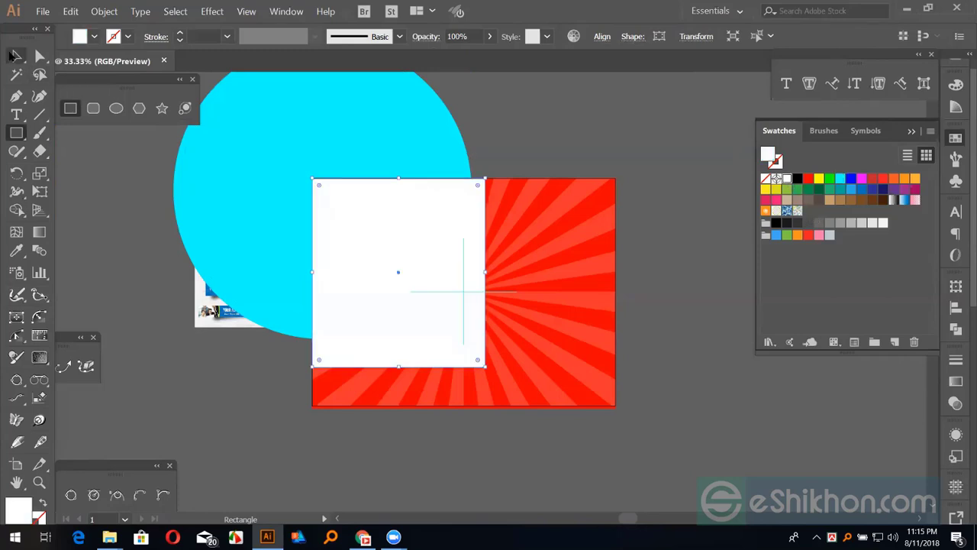
left_click(15, 55)
left_click(252, 190, "shift")
right_click(252, 187)
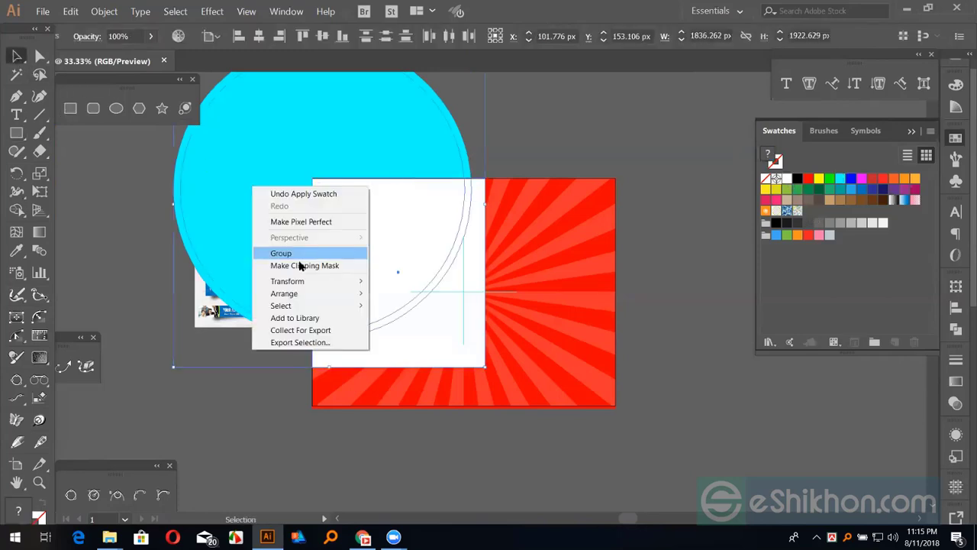
left_click(300, 265)
left_click(550, 140)
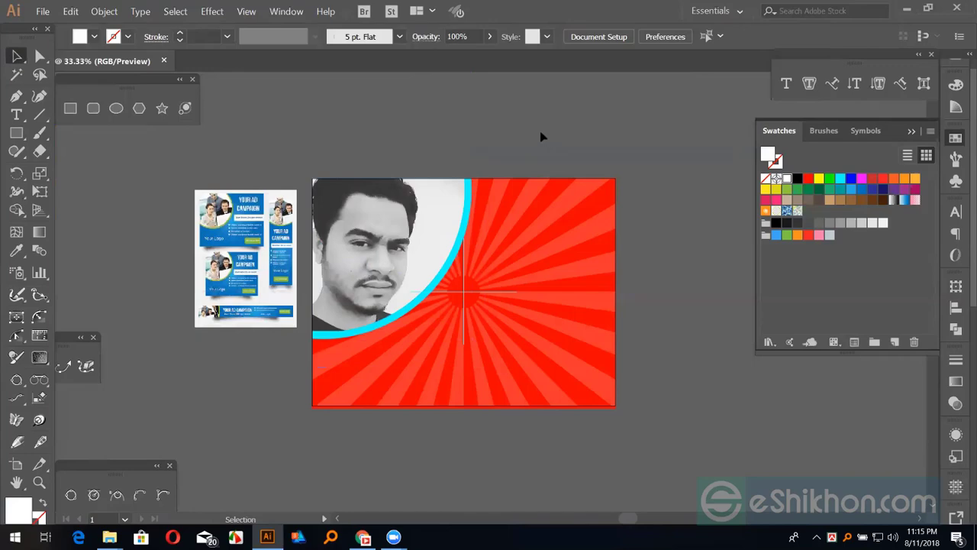
key("ctrl+plus")
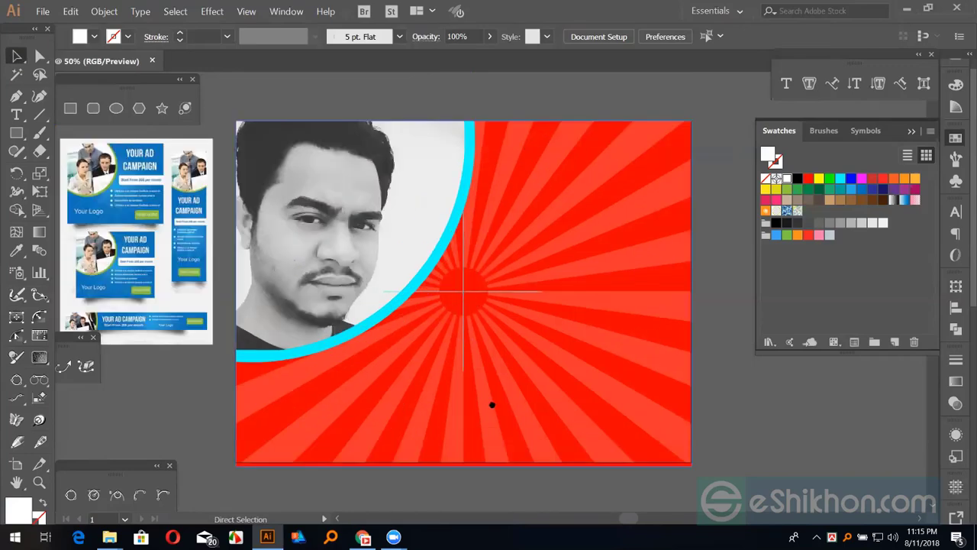
key("ctrl+plus")
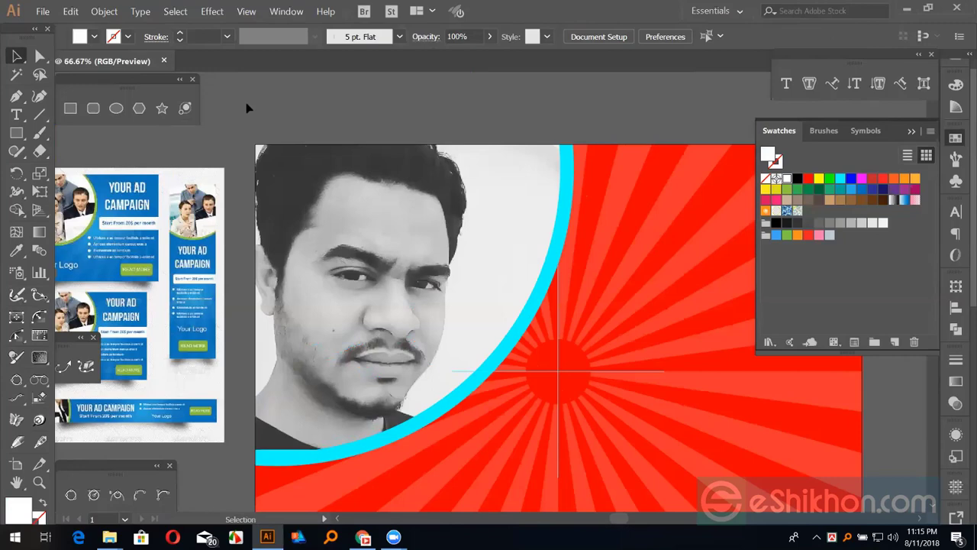
key("ctrl+minus")
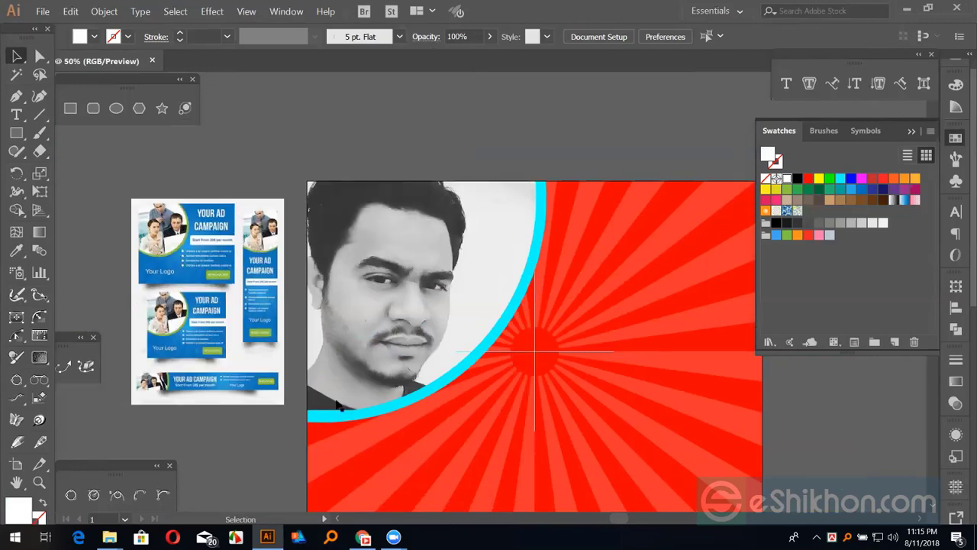
left_click(463, 390)
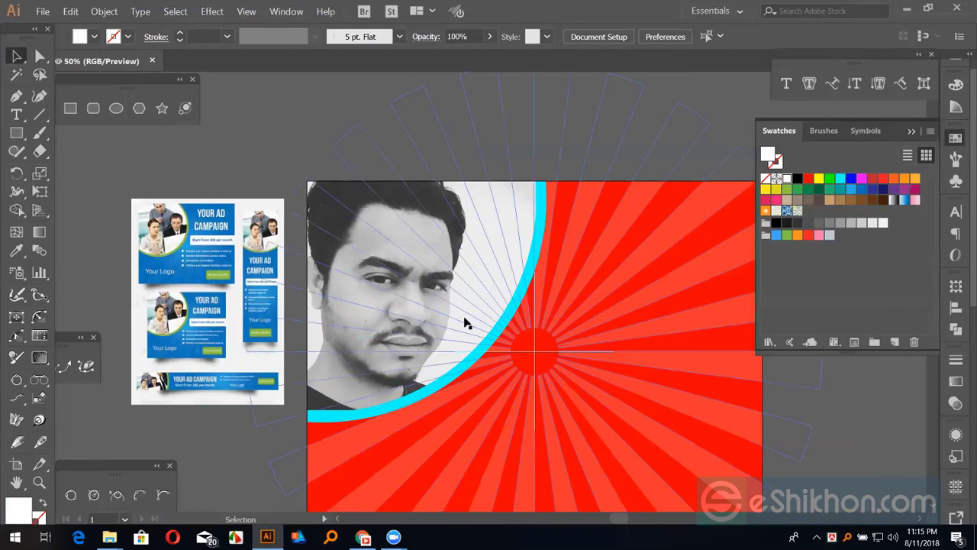
left_click(621, 122)
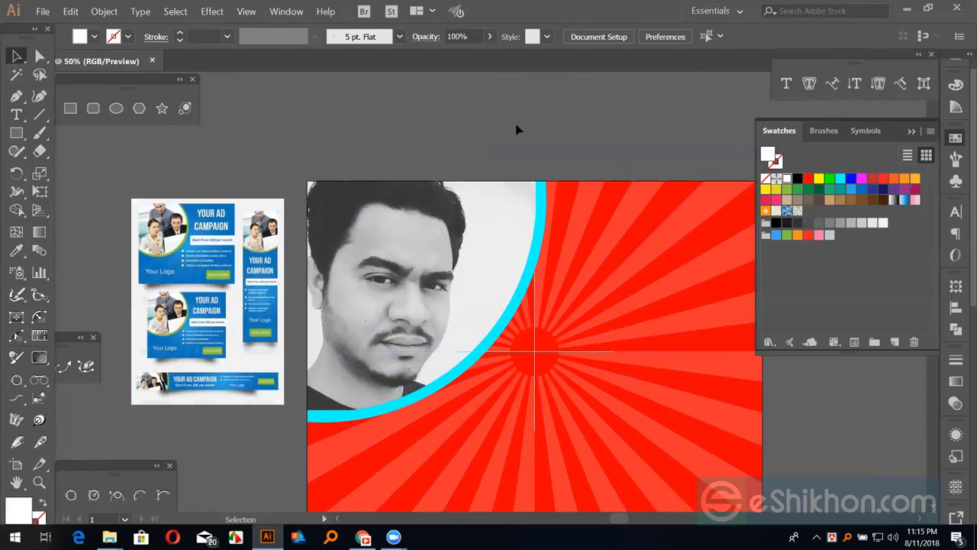
key("space")
left_click_drag(517, 130, 447, 125)
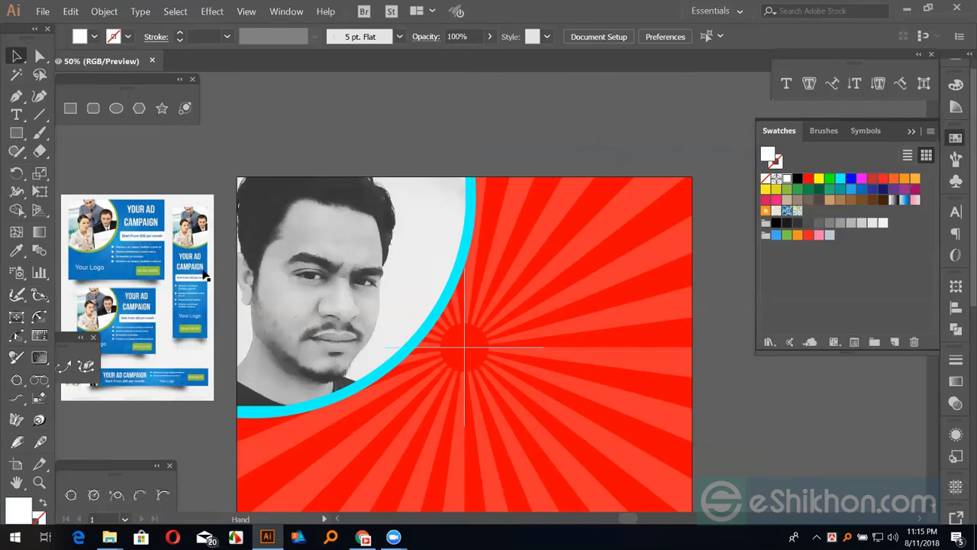
left_click_drag(197, 289, 271, 231)
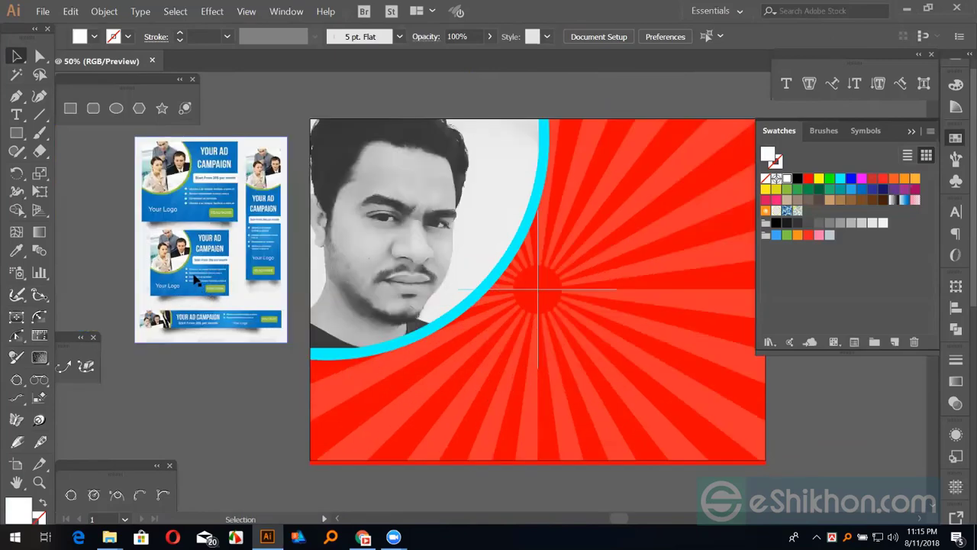
left_click(569, 243)
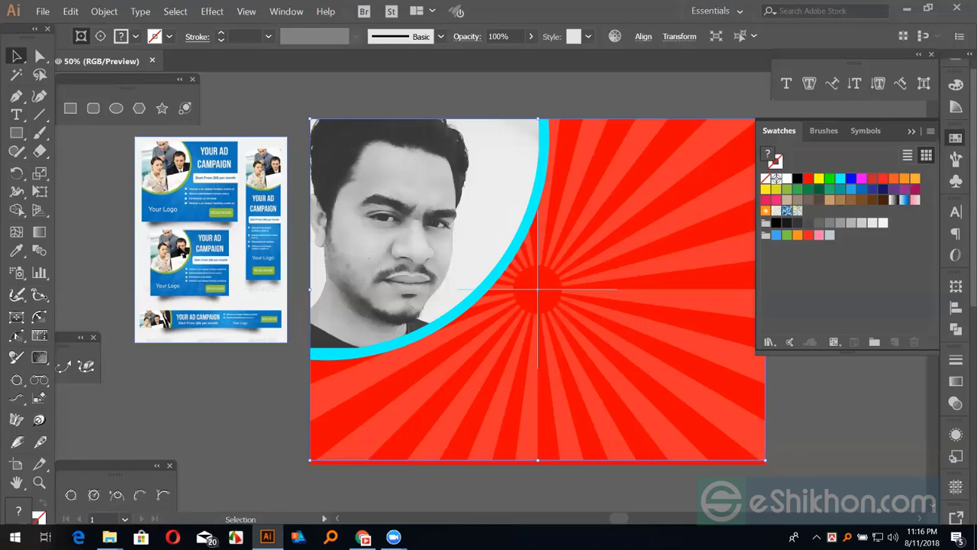
left_click(197, 223)
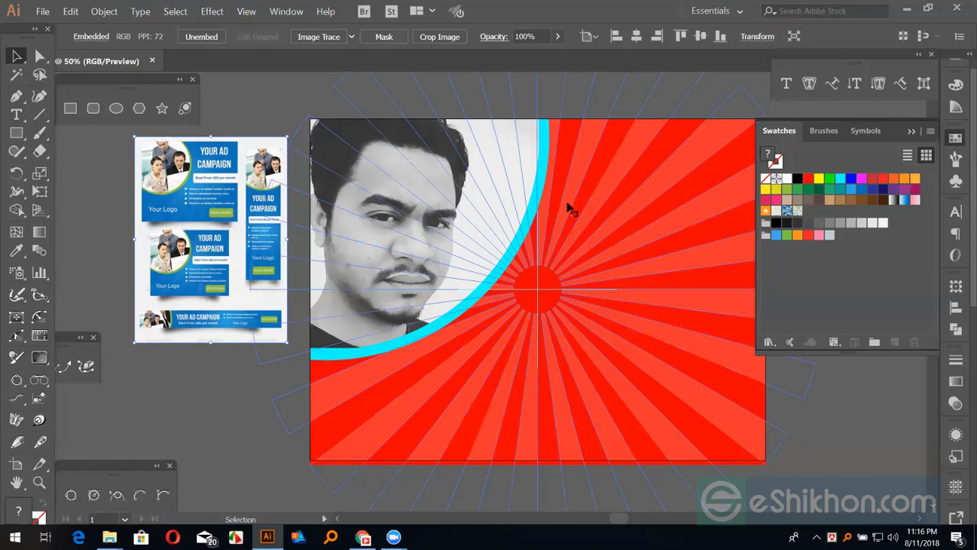
Step: Delete the clipped group of sunburst rays, leaving the plain red background behind the circular portrait
left_click(535, 246)
left_click_drag(573, 294, 516, 299)
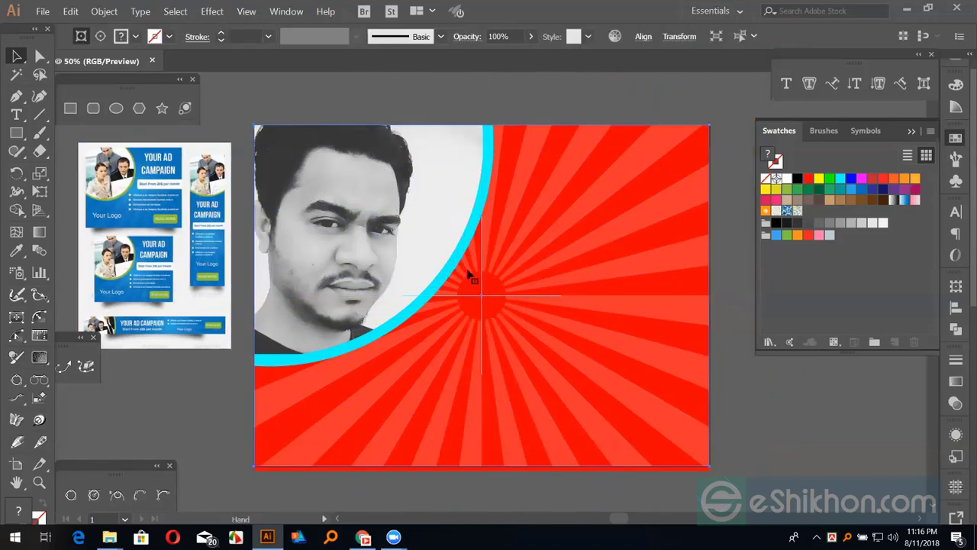
left_click_drag(623, 281, 537, 275)
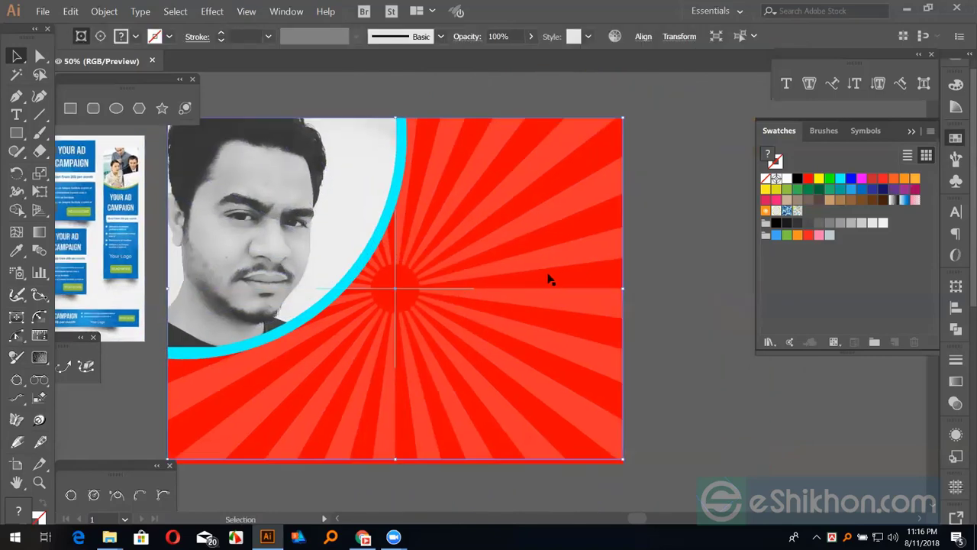
key("Delete")
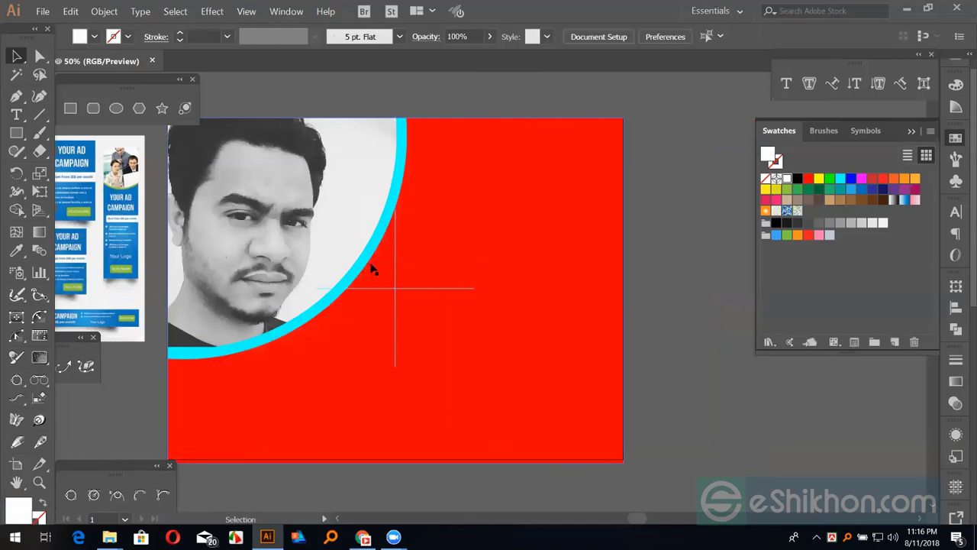
Step: Move the circular photo group off the red artboard to the empty canvas left of the ad reference image
left_click(481, 245)
left_click_drag(336, 227, 603, 229)
left_click_drag(115, 258, 117, 257)
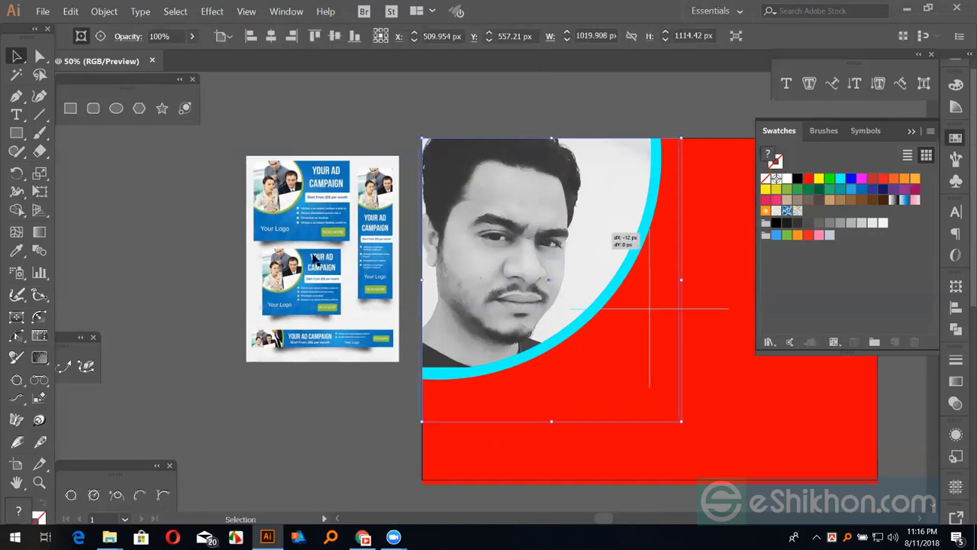
left_click(235, 239)
key("ctrl+minus")
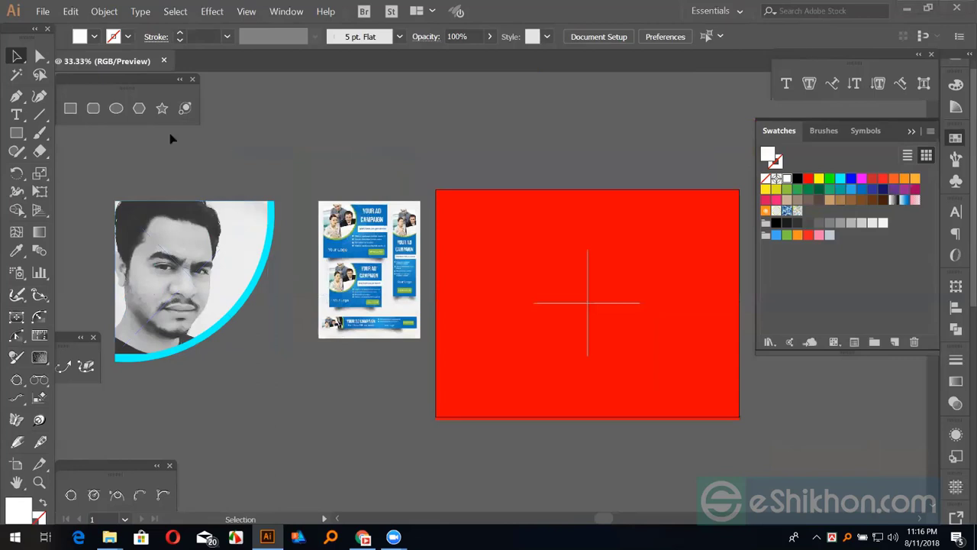
Step: Draw a large circle overlapping the upper part of the red artboard and fill it with the white-to-black gradient swatch
left_click(116, 107)
left_click_drag(553, 149, 689, 284)
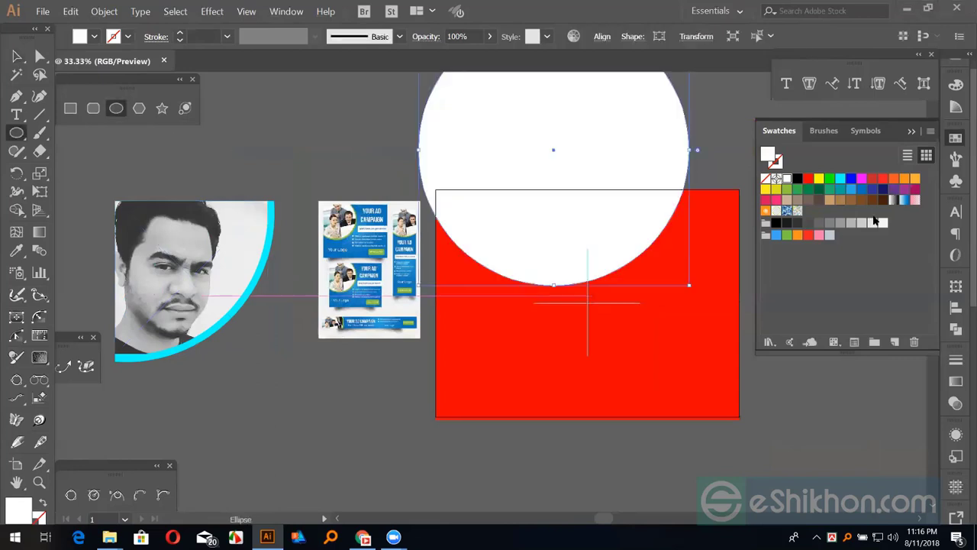
left_click(894, 200)
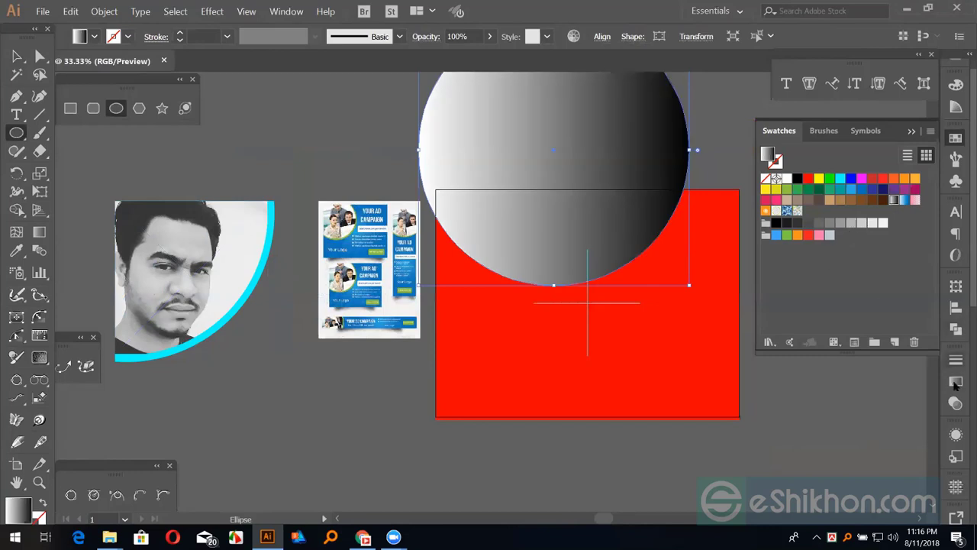
Step: Change the circle's gradient to Radial and reverse it so black is at the centre and white at the edge
left_click(956, 386)
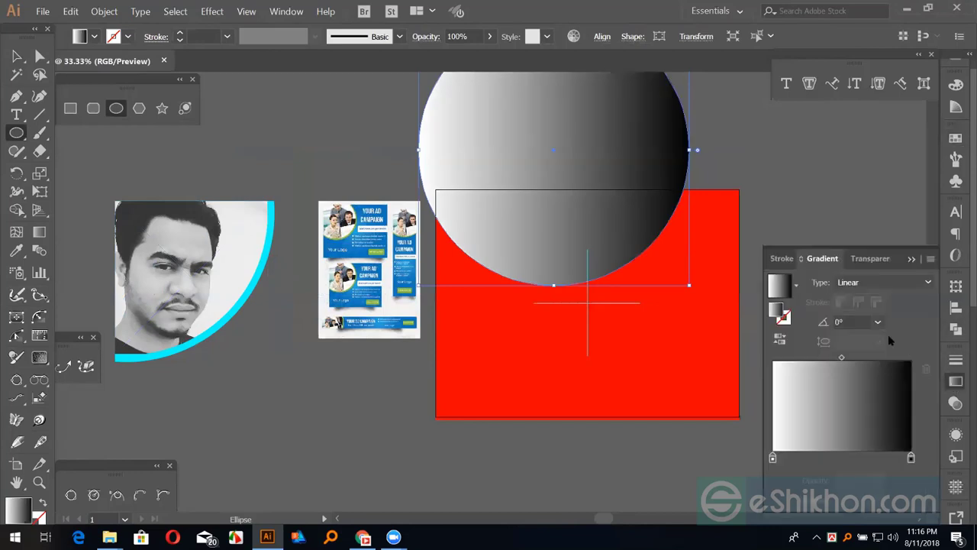
left_click(857, 283)
left_click(861, 315)
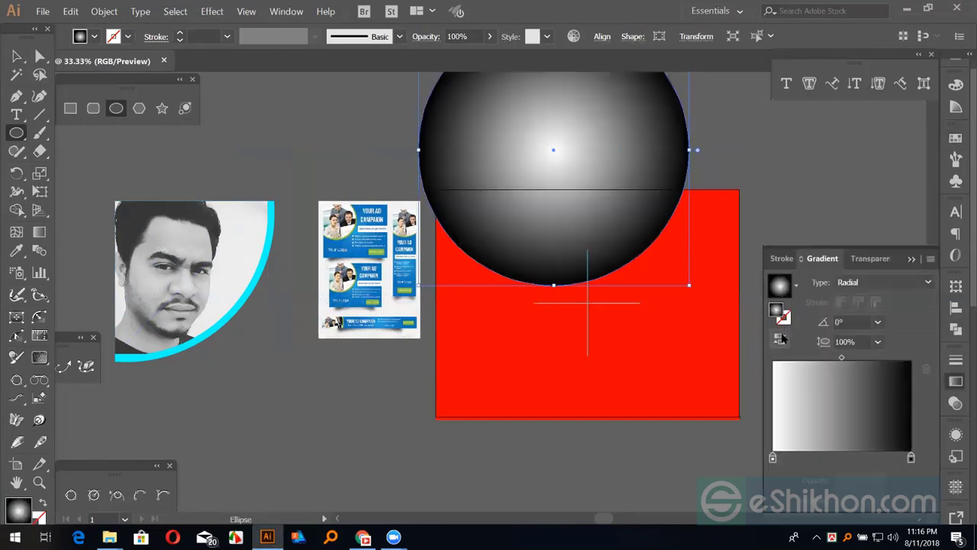
left_click(779, 338)
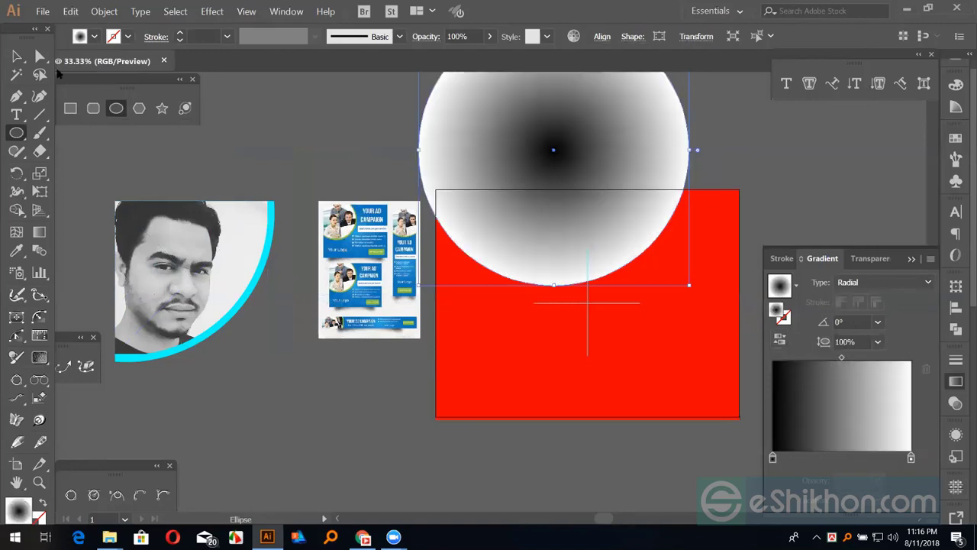
Step: Move the gradient circle off the red artboard to the empty canvas above the photo and ad reference image
left_click(17, 55)
scroll(298, 229, "up", 2)
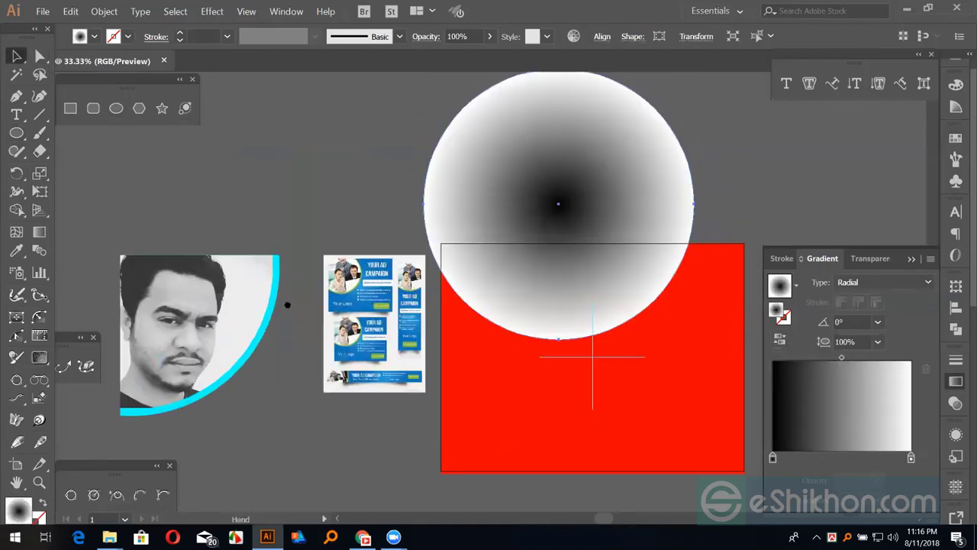
scroll(619, 218, "up", 2)
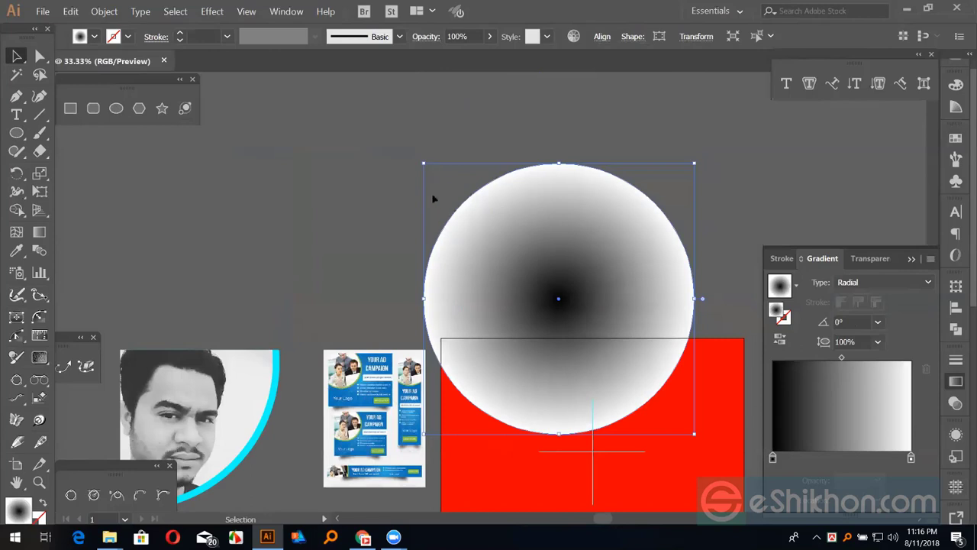
left_click_drag(435, 196, 277, 91)
Step: Try the Color Halftone effect on the gradient circle with a maximum radius of 60 pixels, and undo it
left_click(203, 12)
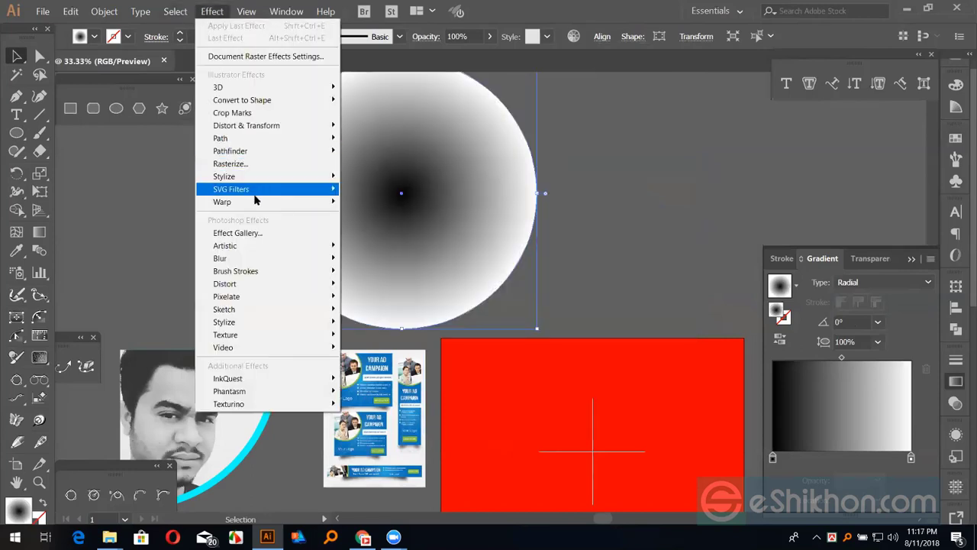
mouse_move(264, 182)
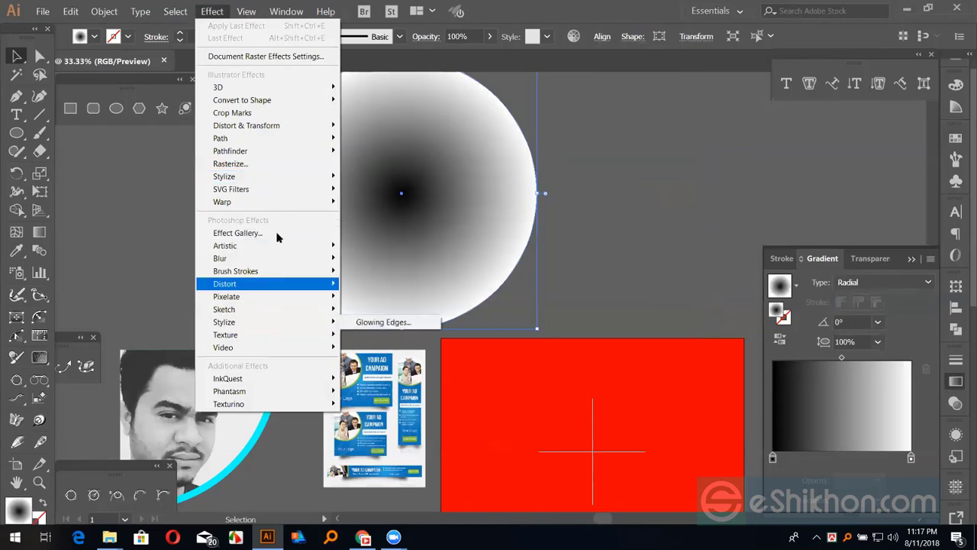
mouse_move(255, 137)
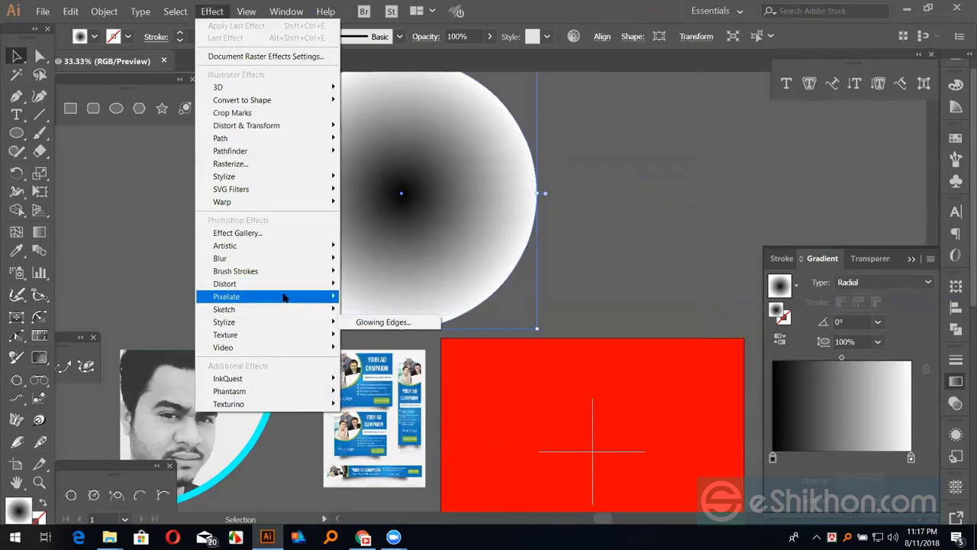
mouse_move(284, 298)
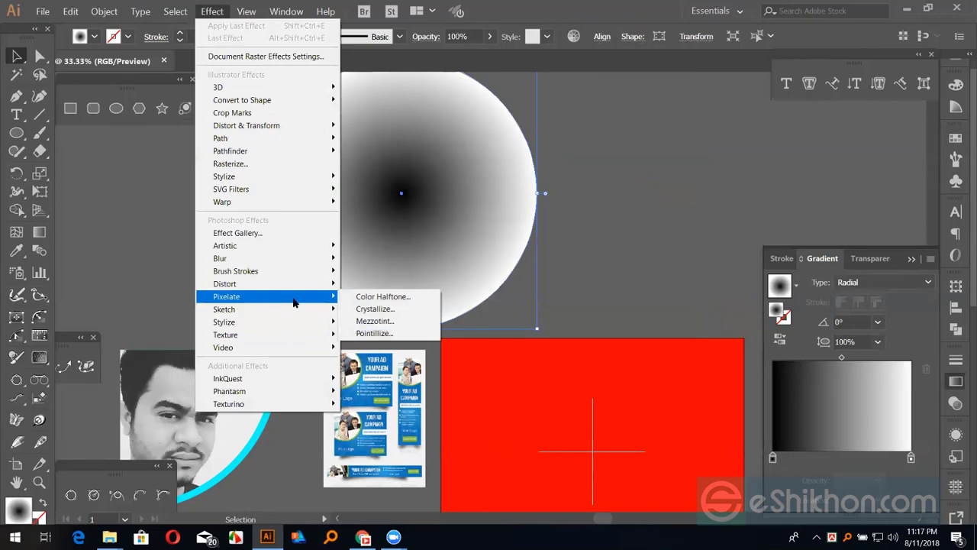
left_click(407, 302)
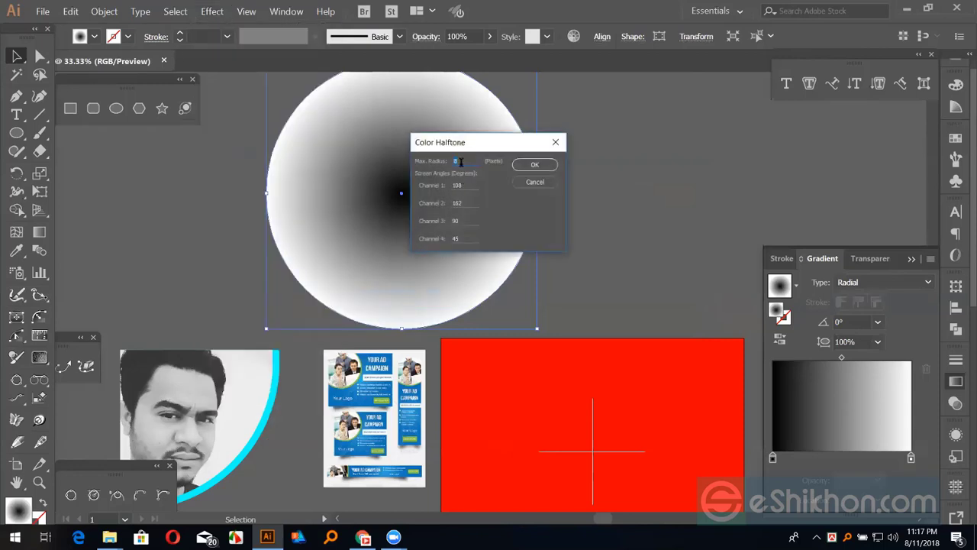
type("60")
left_click(537, 166)
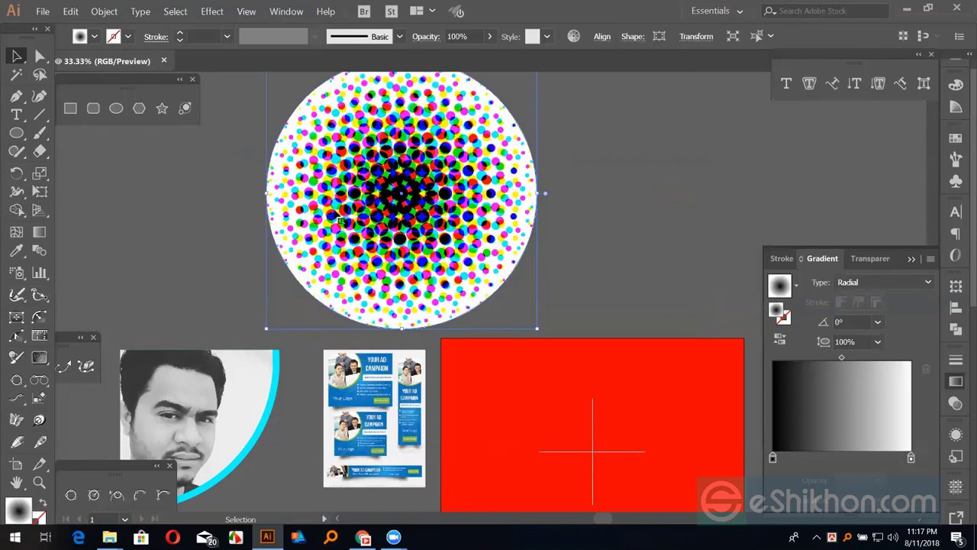
key("ctrl+z")
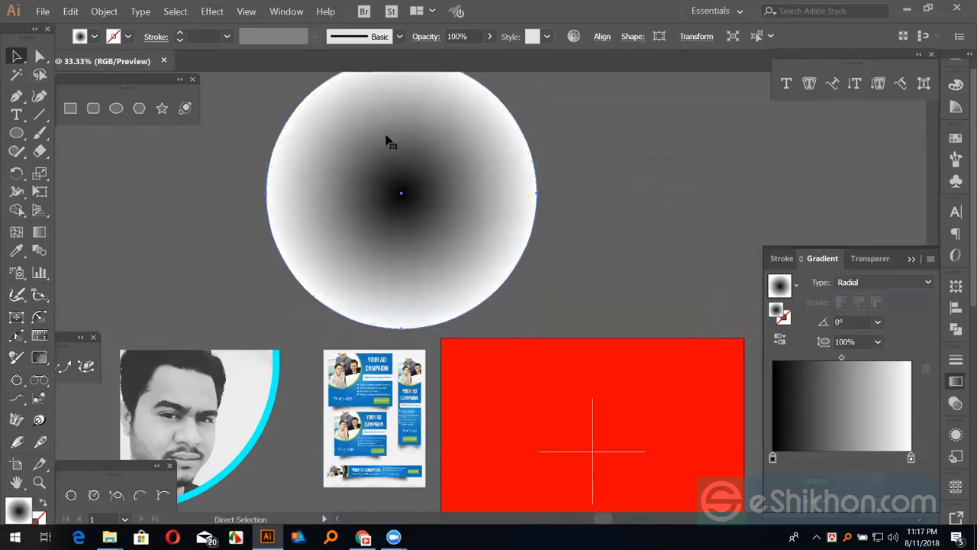
Step: Apply Color Halftone to the gradient circle with a maximum radius of 50 pixels and all channel screen angles at 60 degrees
left_click(222, 13)
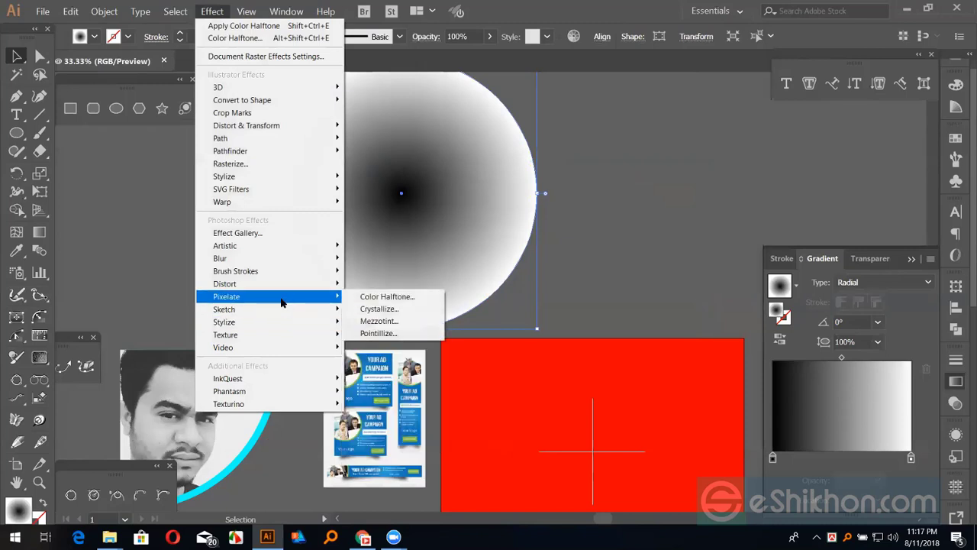
left_click(390, 297)
type("50")
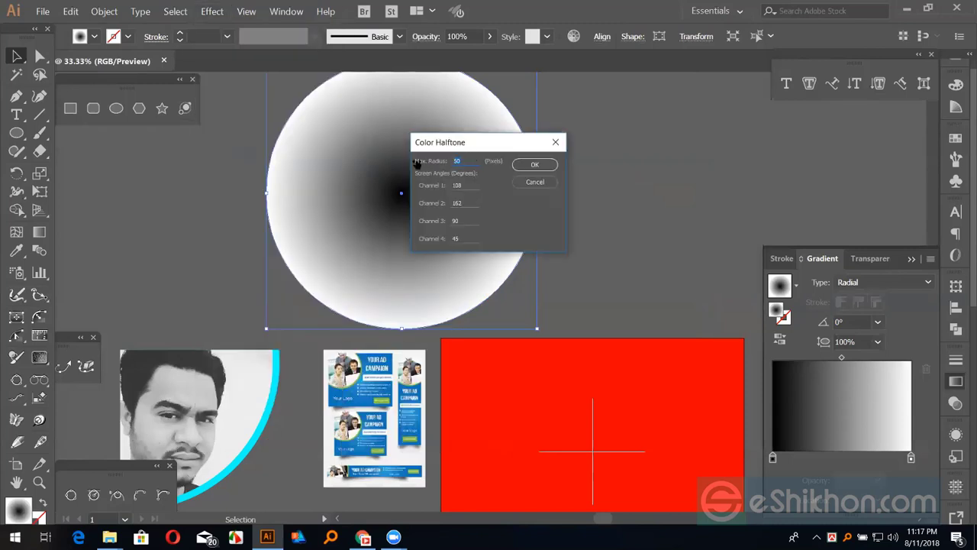
double_click(463, 200)
type("6060")
double_click(464, 238)
type("60")
double_click(455, 160)
left_click(535, 167)
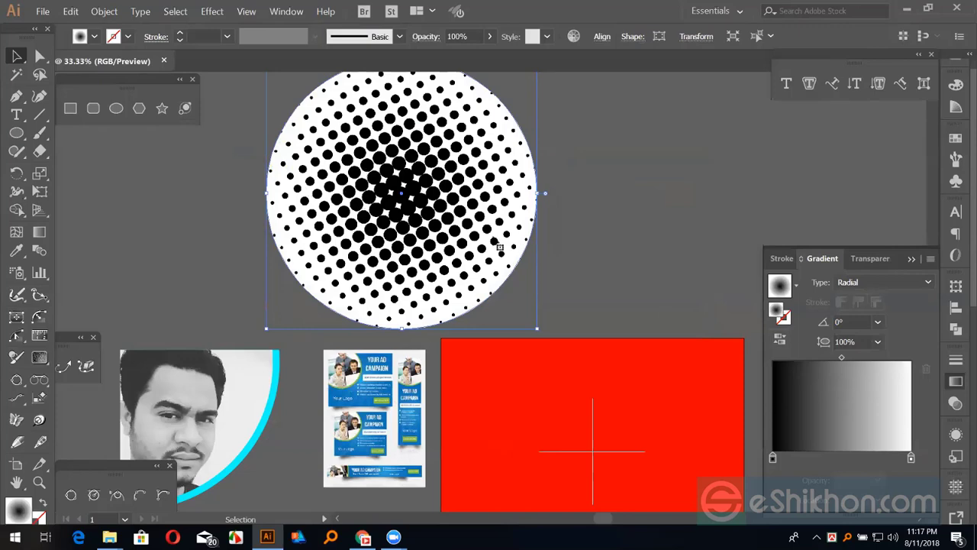
Step: Duplicate the halftone circle, keeping one at its original size on the left, and scale the other up to nearly three times that size
left_click_drag(361, 208, 544, 223)
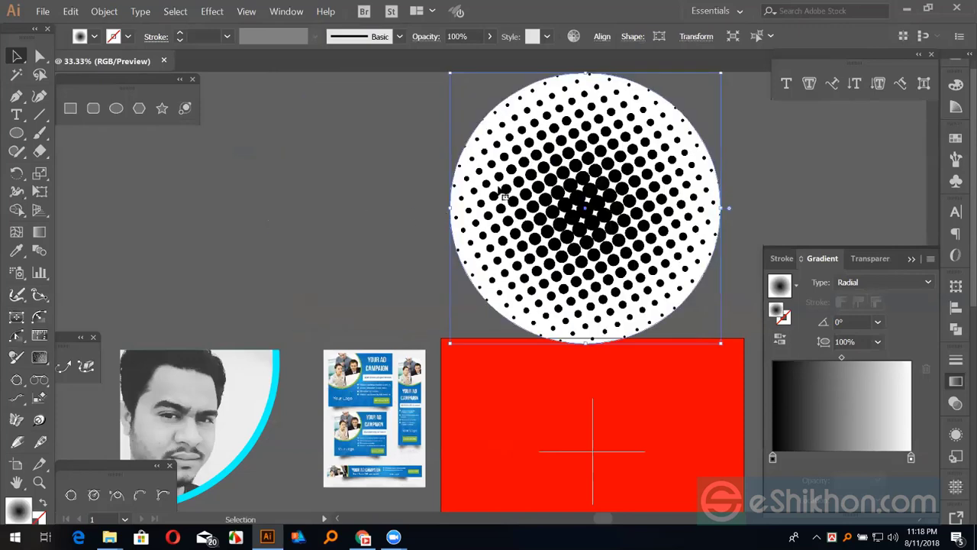
left_click_drag(596, 189, 462, 202)
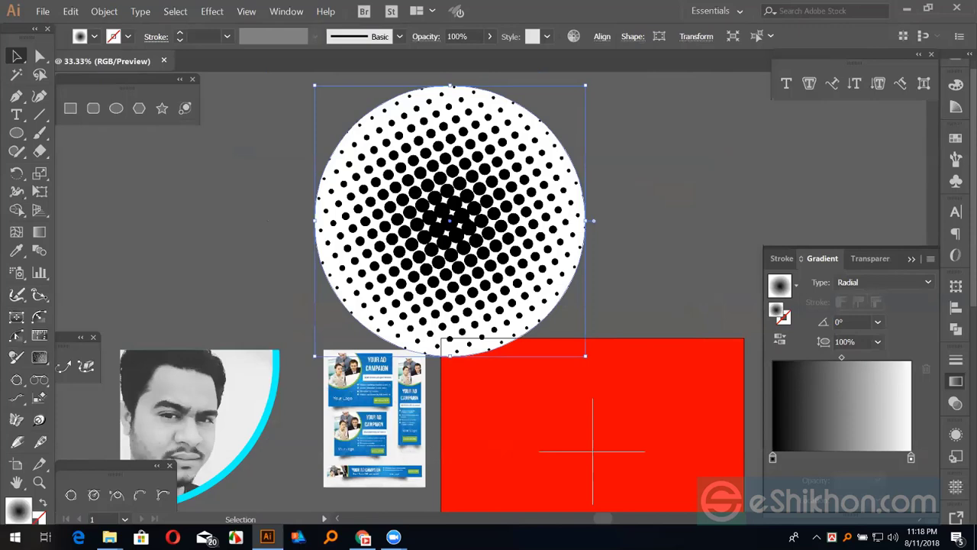
key("ctrl+minus")
key("ctrl+minus")
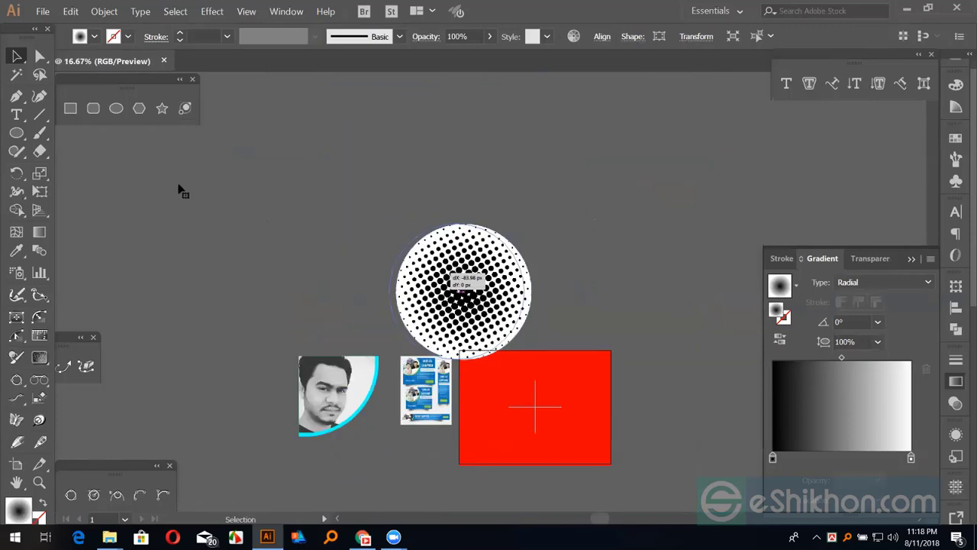
left_click_drag(463, 290, 441, 229)
left_click_drag(517, 303, 682, 413)
left_click_drag(419, 131, 371, 158)
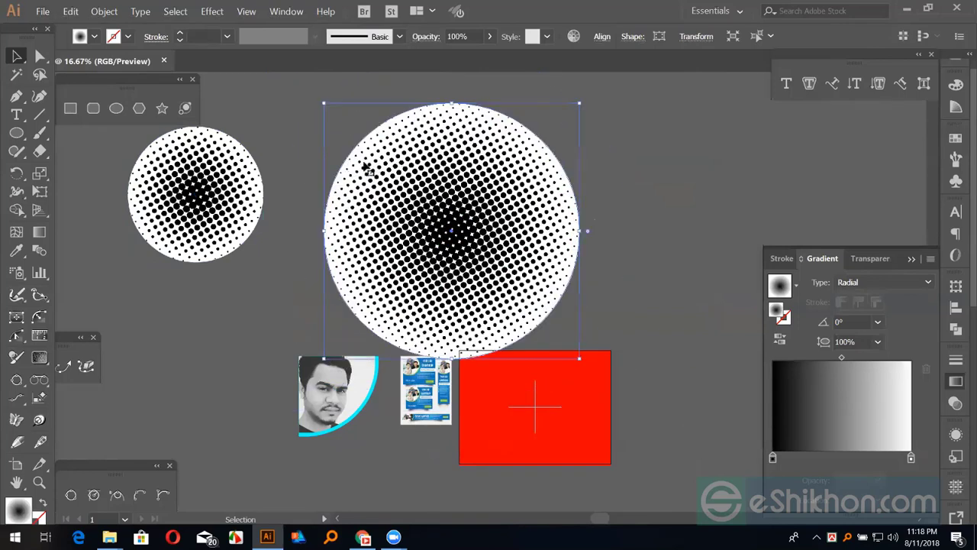
left_click_drag(580, 361, 655, 419)
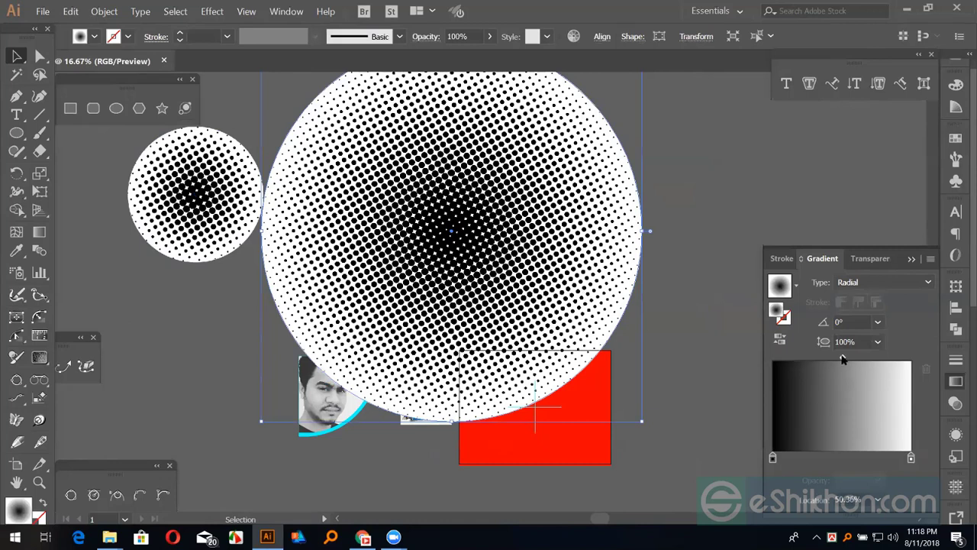
Step: Adjust the midpoint of the large halftone circle's gradient to about 43%
left_click_drag(842, 358, 870, 364)
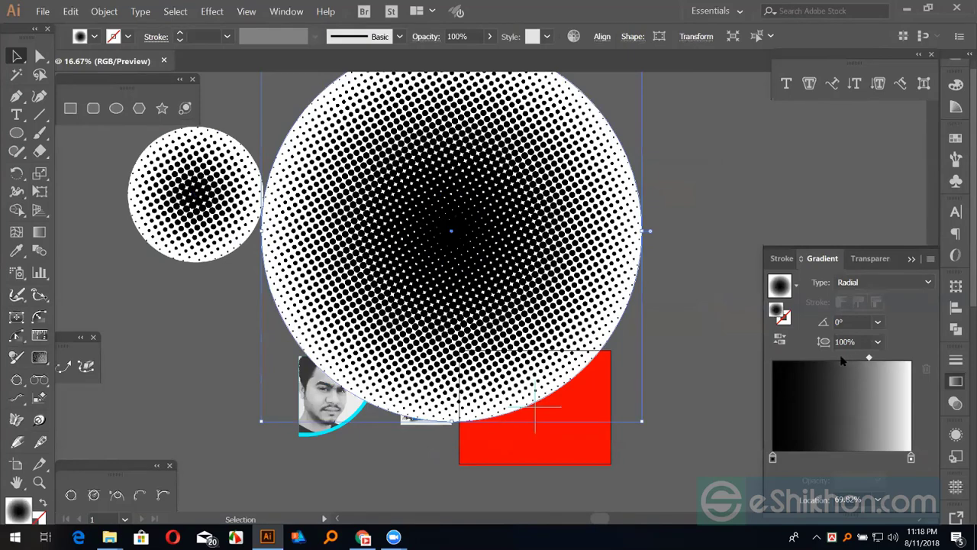
left_click_drag(869, 357, 842, 357)
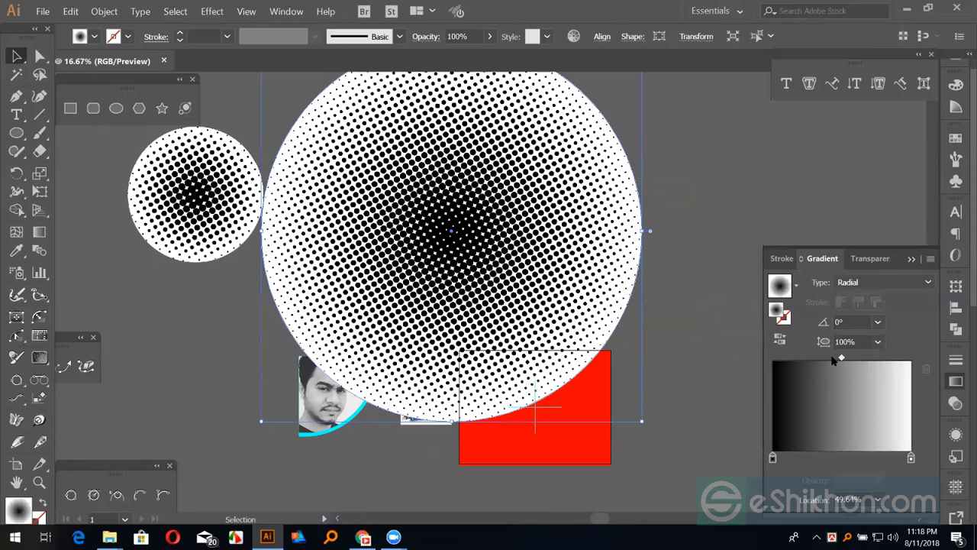
left_click_drag(841, 357, 833, 357)
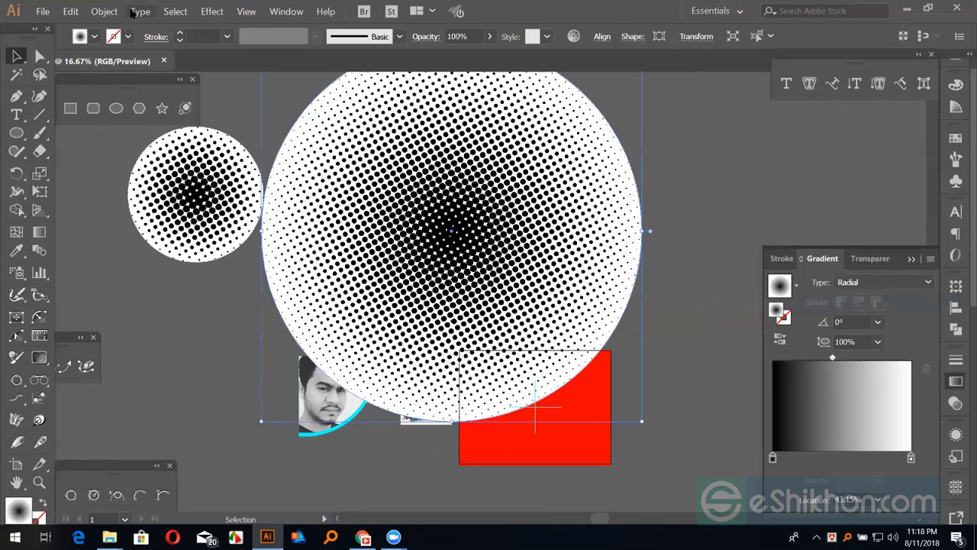
Step: Expand the appearance of the large halftone circle into an embedded image
left_click(104, 12)
left_click(127, 159)
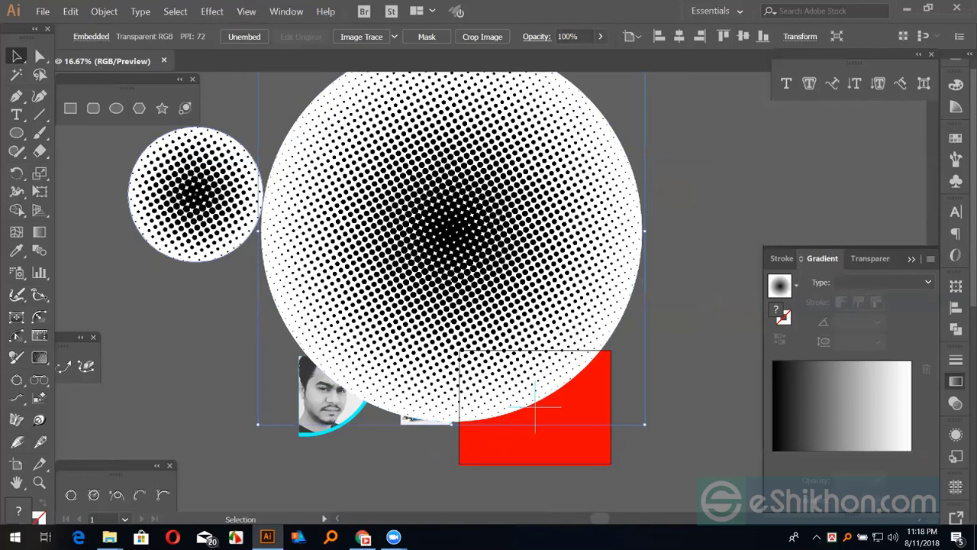
key("ctrl+z")
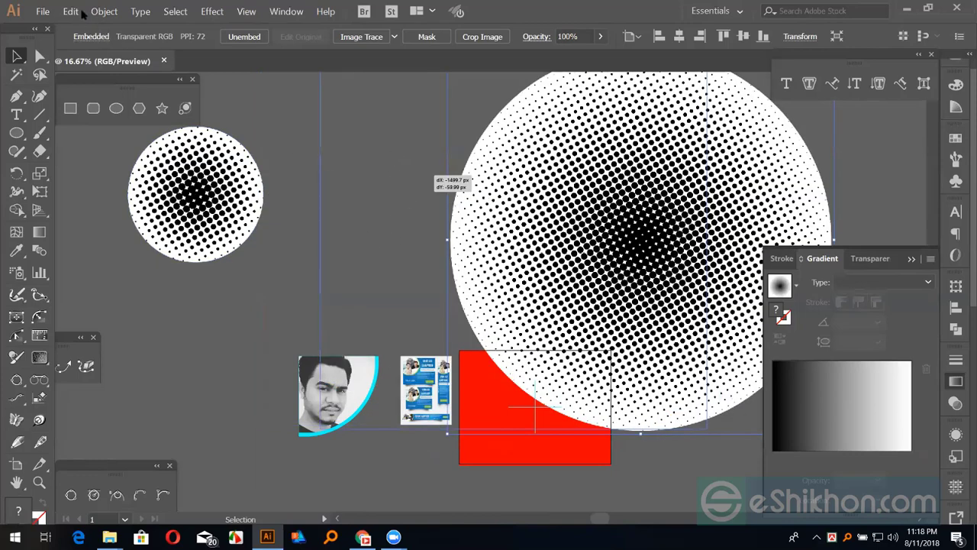
Step: Move the expanded halftone image slightly left over the photo and artboard, and inspect its dots closely
left_click(105, 11)
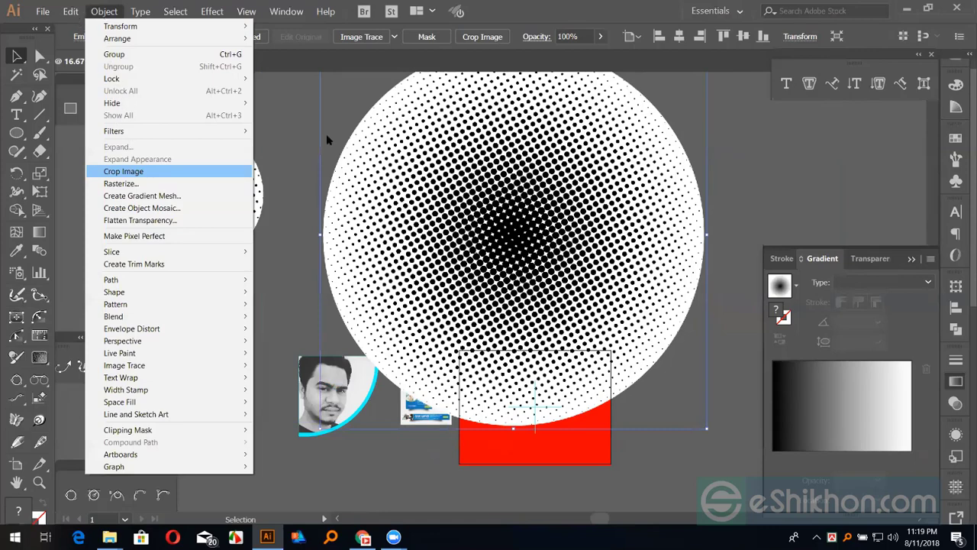
left_click(298, 123)
left_click(419, 140)
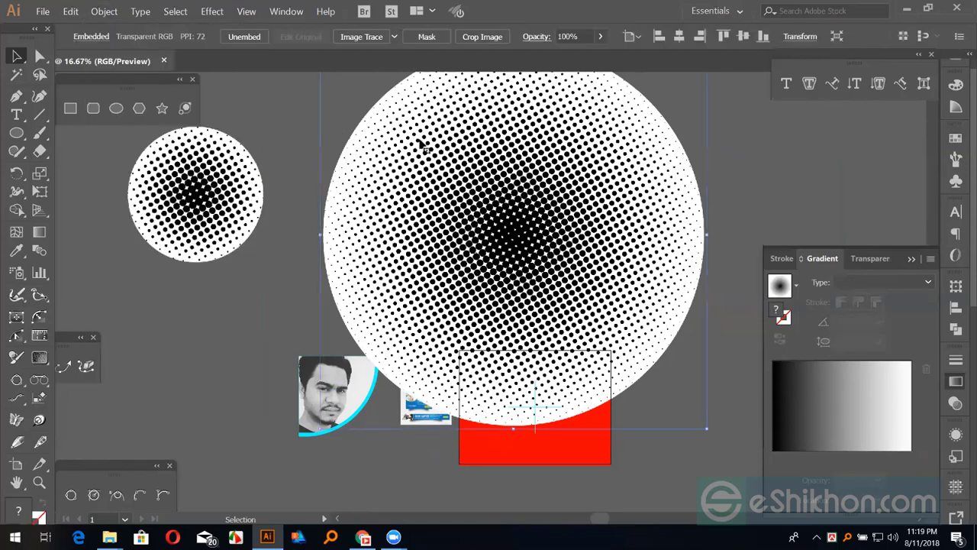
left_click_drag(464, 148, 428, 148)
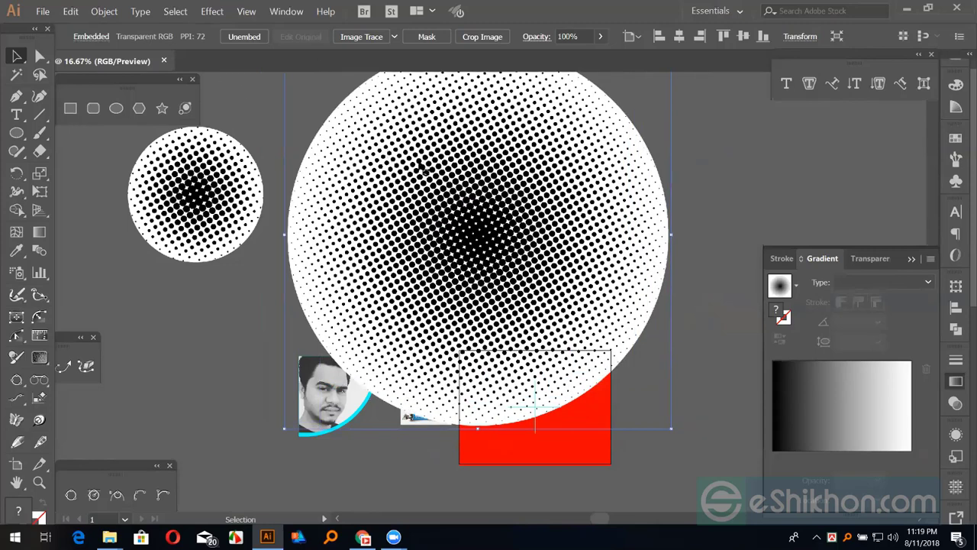
scroll(480, 233, "up", 7)
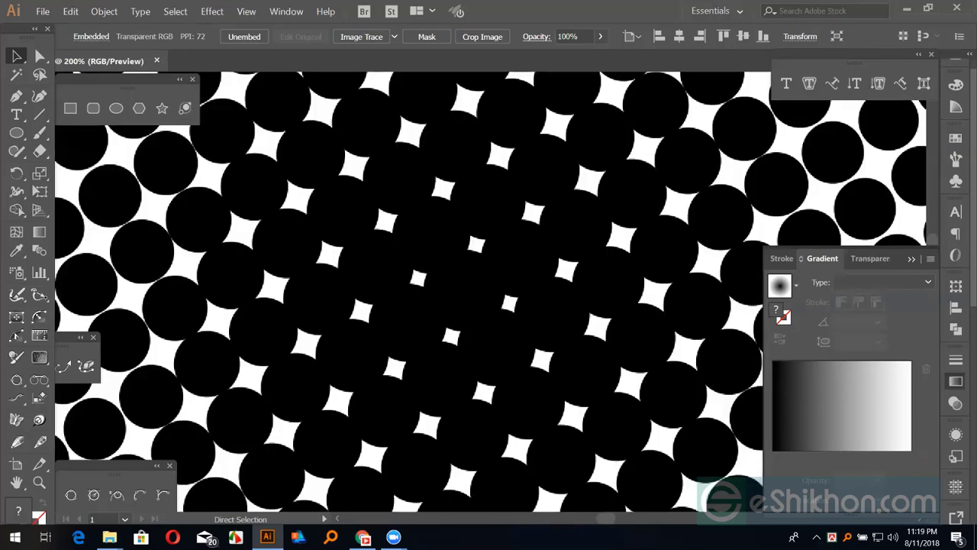
scroll(425, 166, "down", 4)
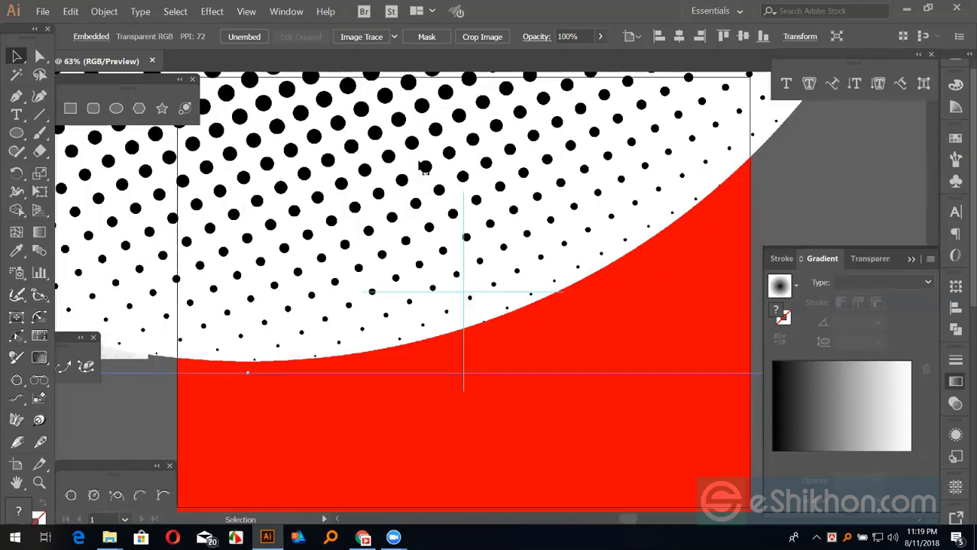
scroll(423, 166, "down", 3)
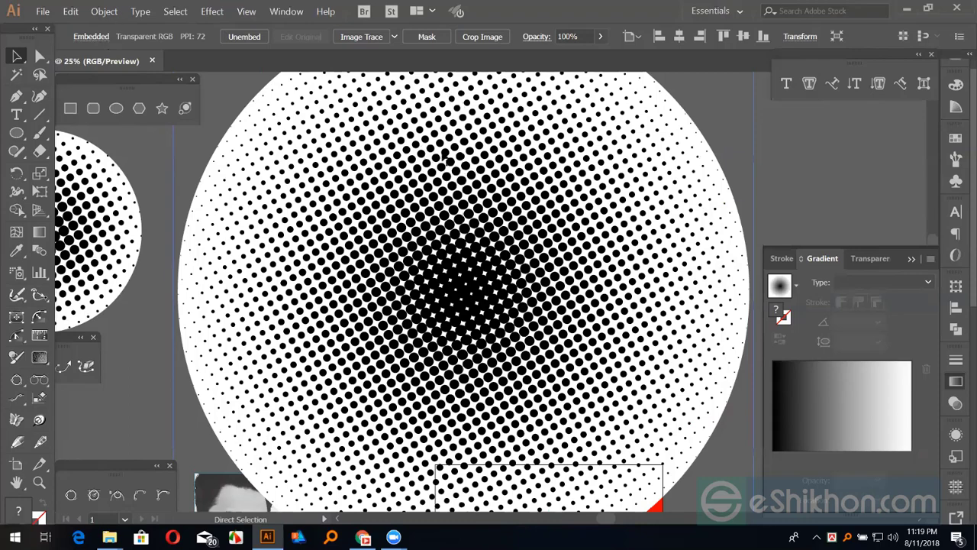
Step: Trace the large embedded halftone image with the [Default] Image Trace preset and expand the result into vector paths
scroll(464, 170, "down", 1)
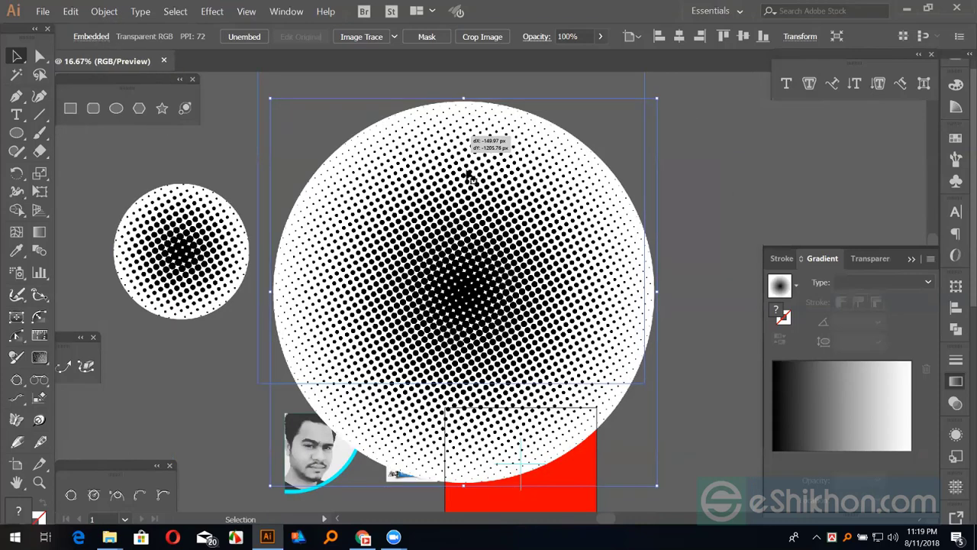
left_click(394, 37)
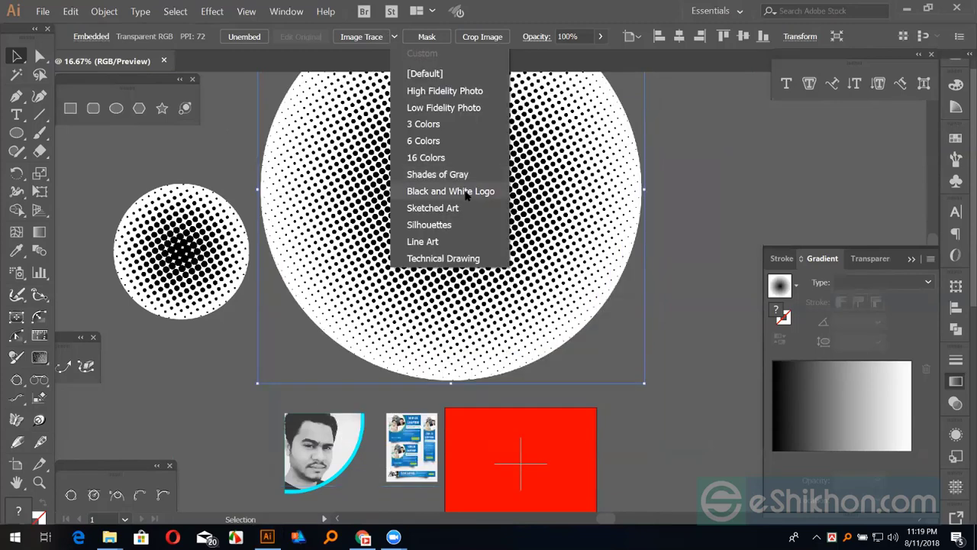
left_click(434, 74)
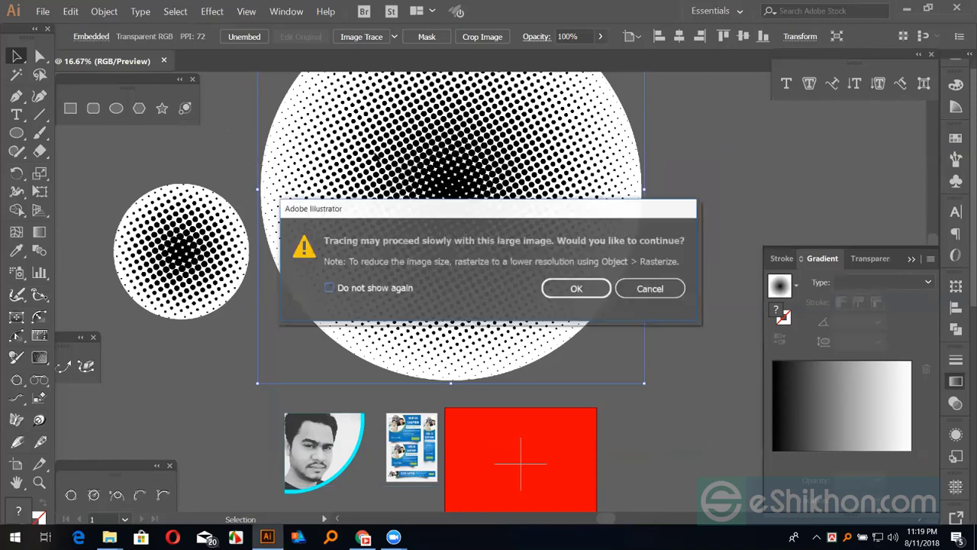
left_click(583, 289)
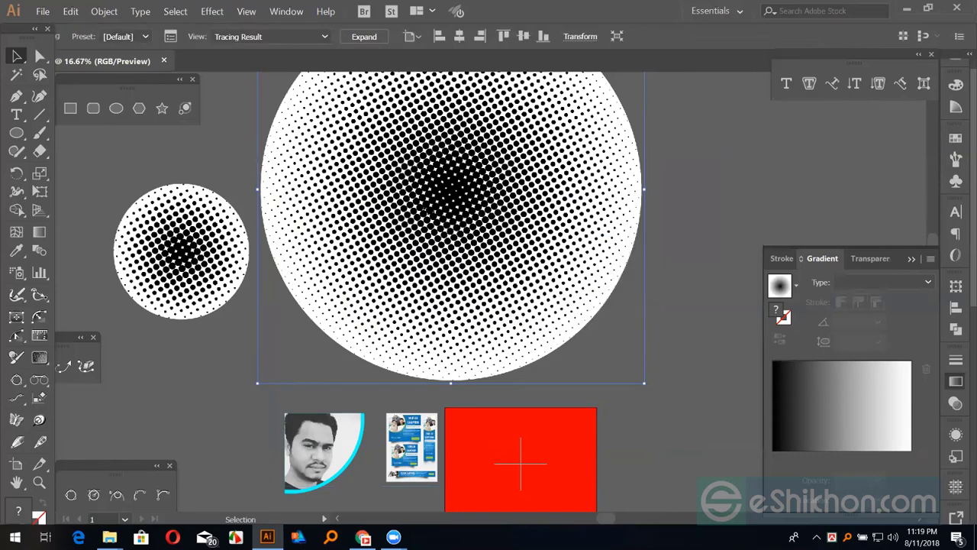
left_click(376, 37)
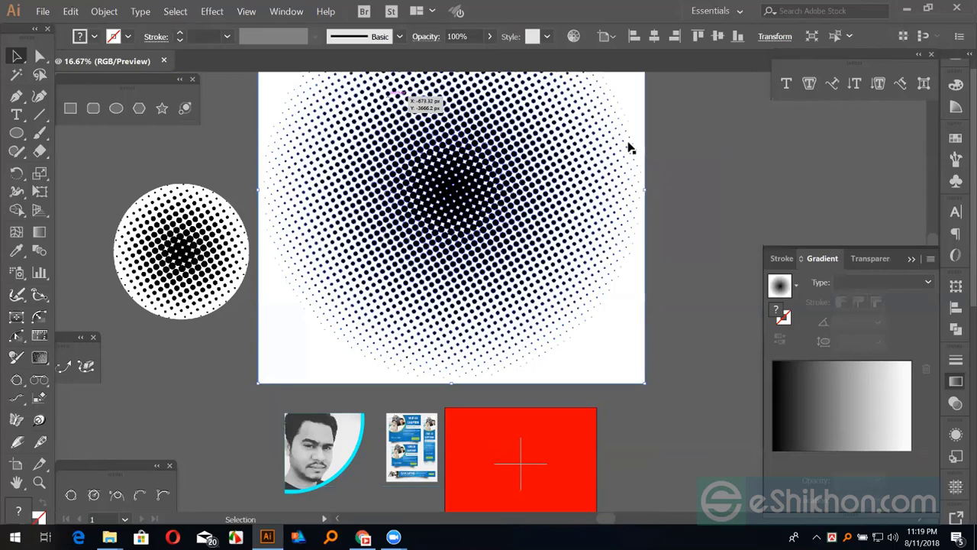
Step: Delete all white shapes of the traced halftone by matching fill and stroke, and select the remaining black dots
scroll(631, 148, "up", 2)
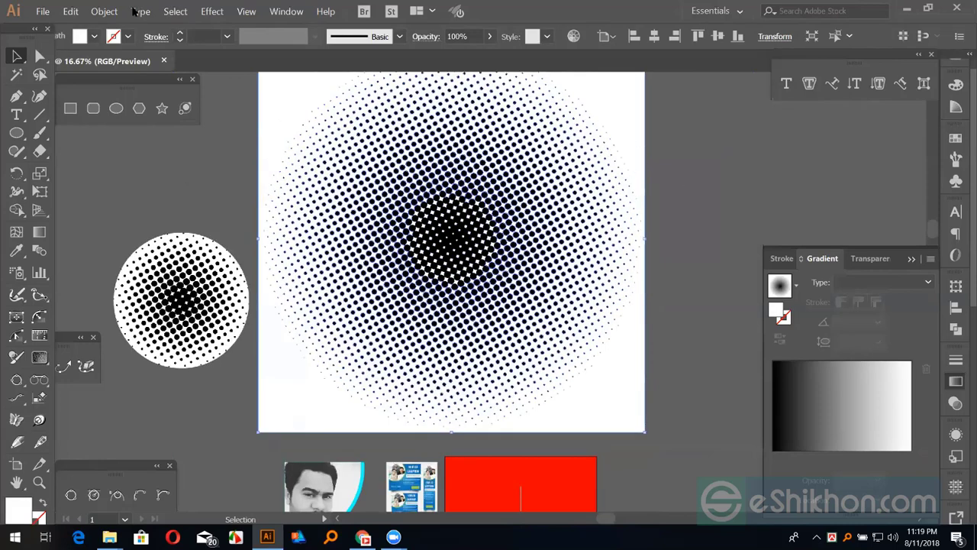
left_click(171, 12)
mouse_move(203, 119)
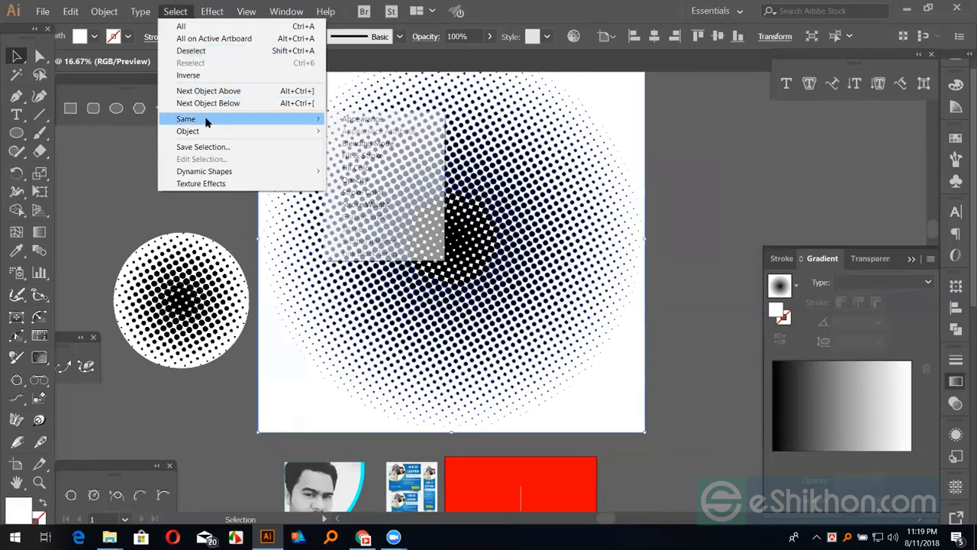
left_click(362, 156)
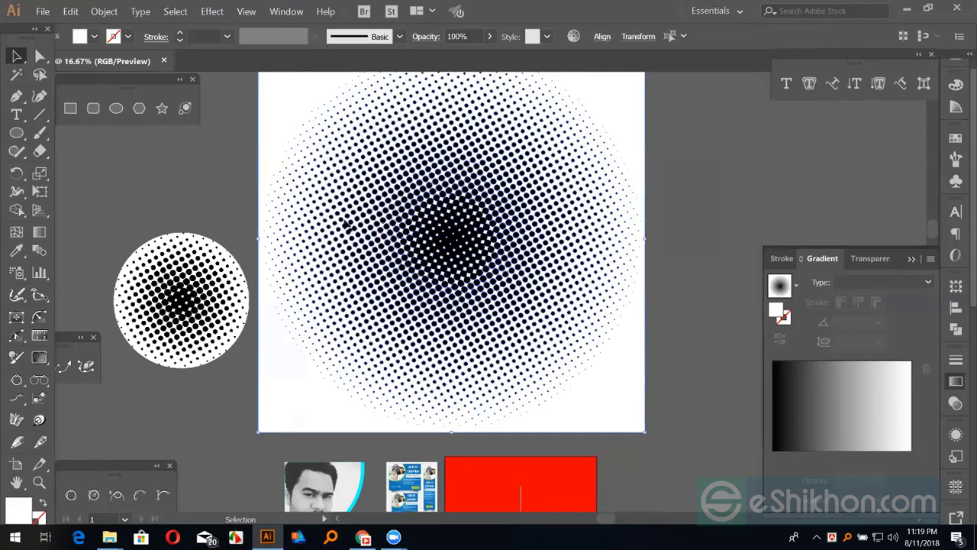
key("Delete")
left_click_drag(295, 91, 334, 144)
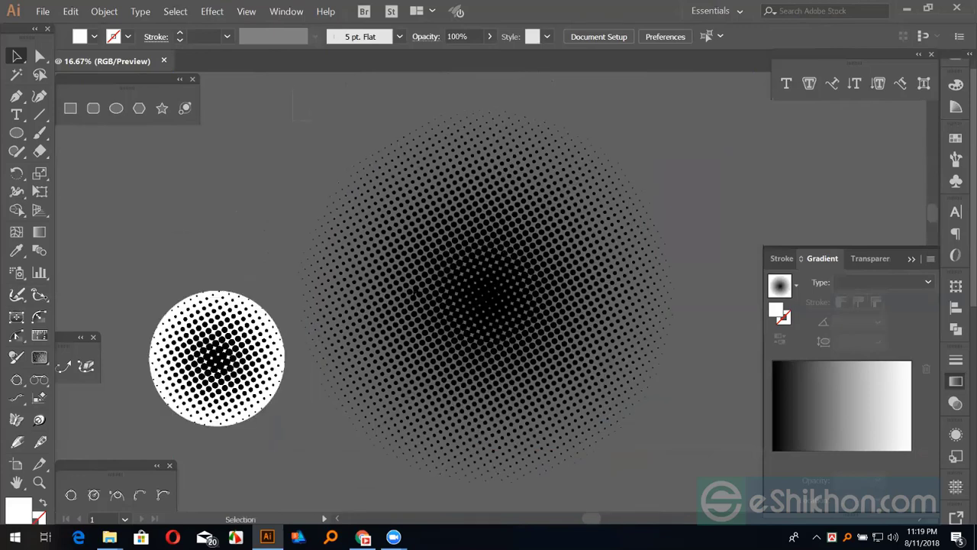
left_click_drag(698, 495, 678, 484)
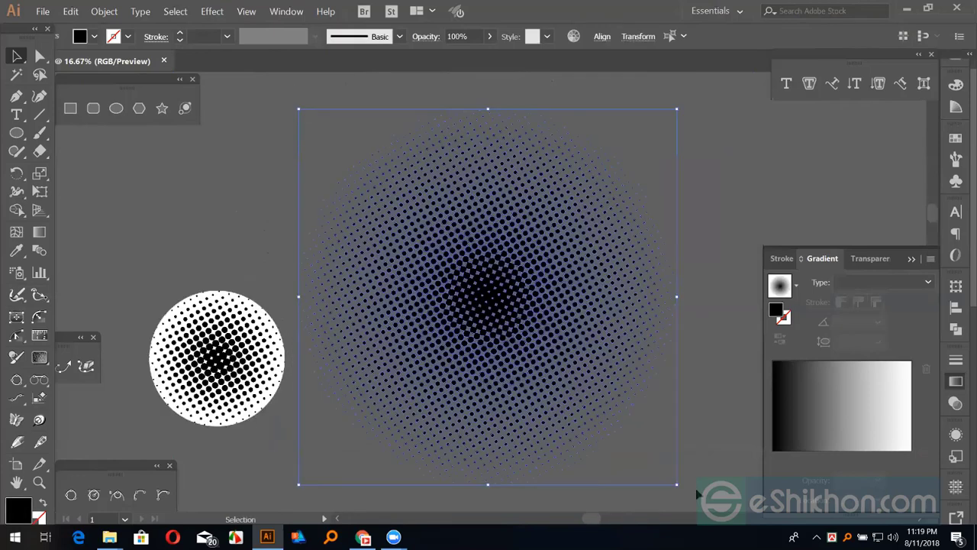
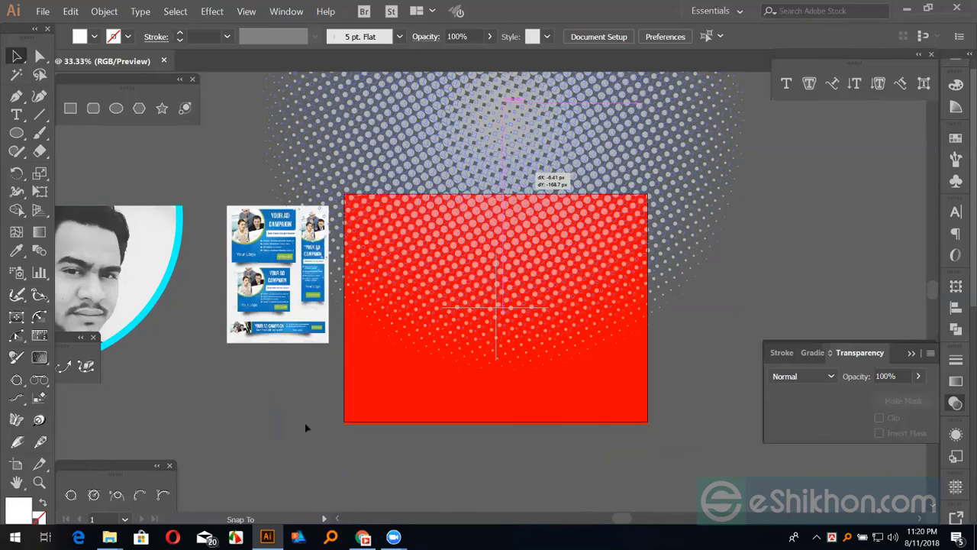
Step: Place a copy of the 50% opacity white halftone below the existing one, overlapping the red banner's lower edge
left_click_drag(329, 448, 325, 443)
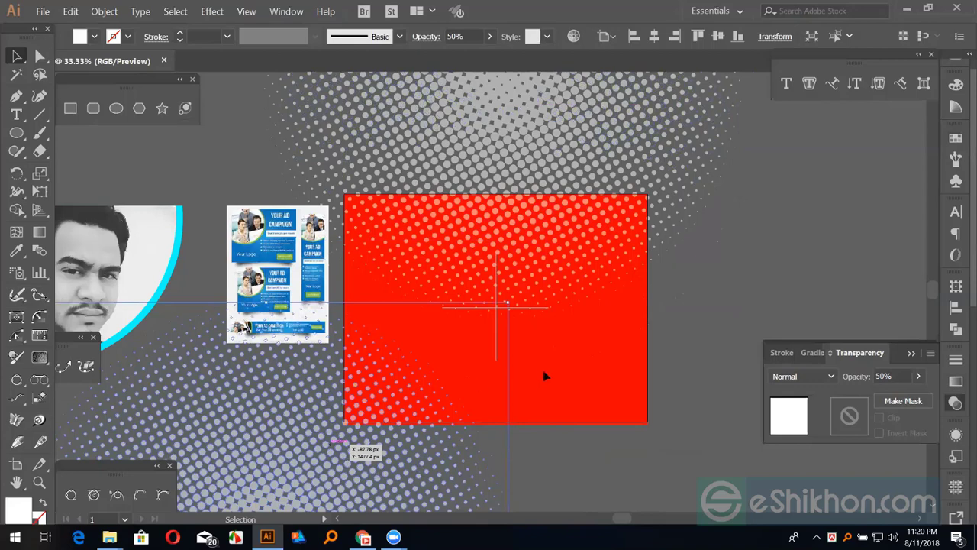
key("ctrl+minus")
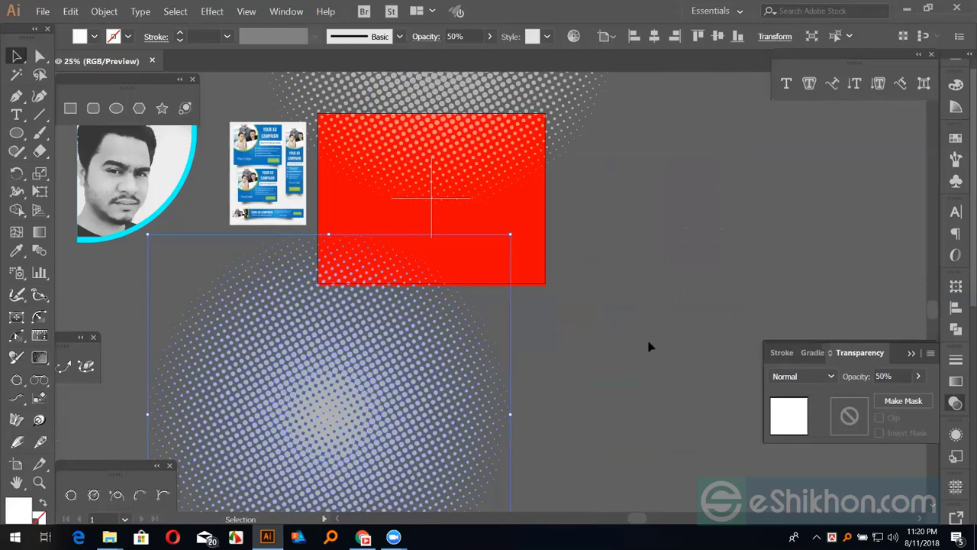
key("ctrl+z")
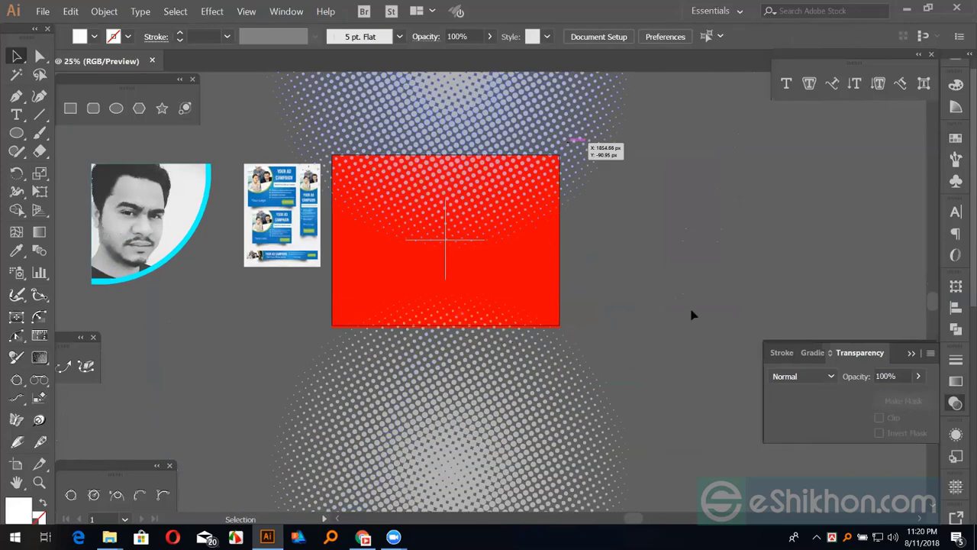
Step: Clip both halftones to the banner area using a copy of the red rectangle brought to the front
left_click(365, 261)
key("ctrl+shift+bracketright")
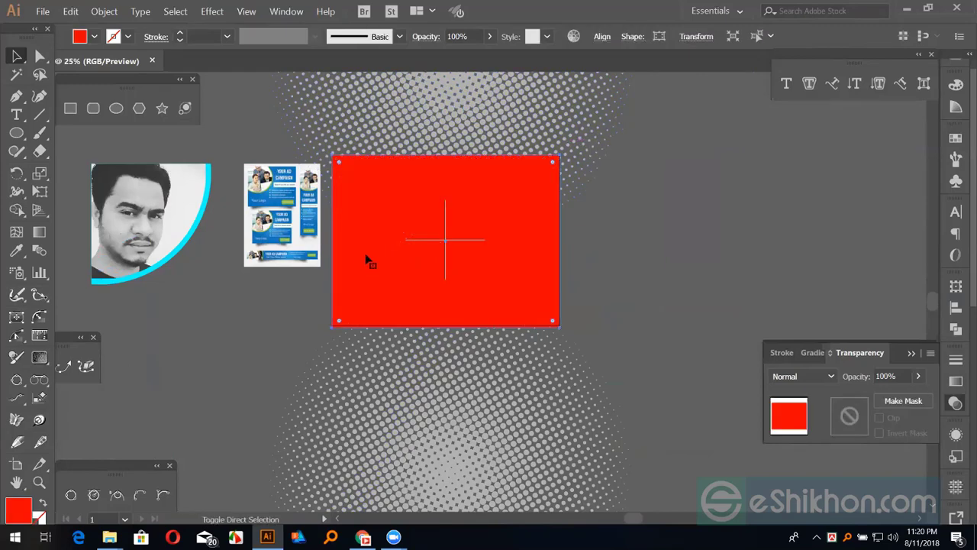
left_click(510, 127)
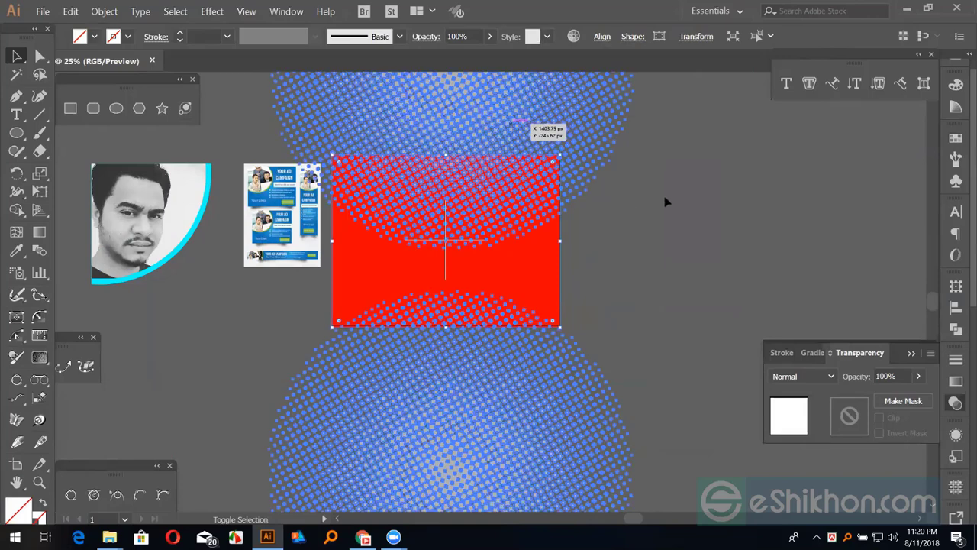
key("ctrl+0")
left_click(849, 209)
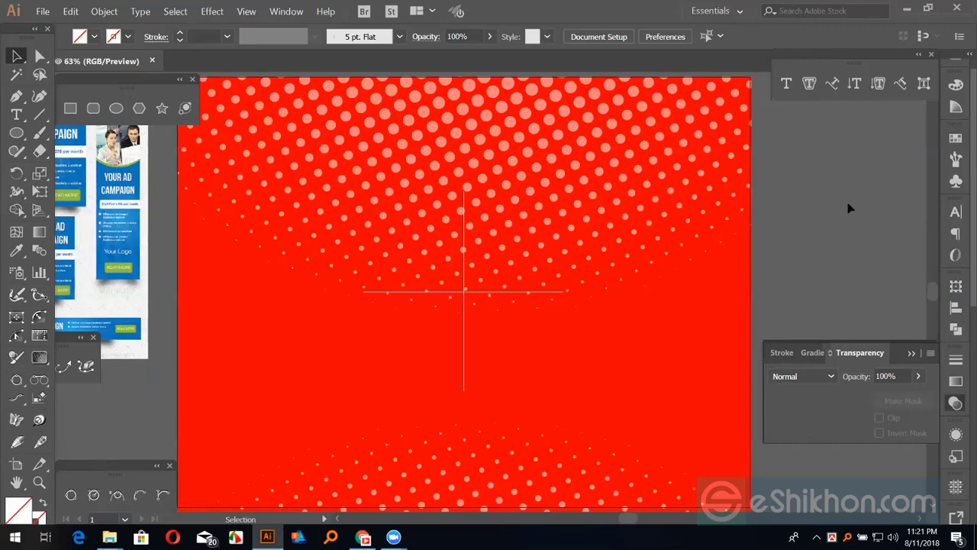
Step: Move the clipped halftone group sideways off the red banner and delete it, leaving the plain red rectangle
key("ctrl+minus")
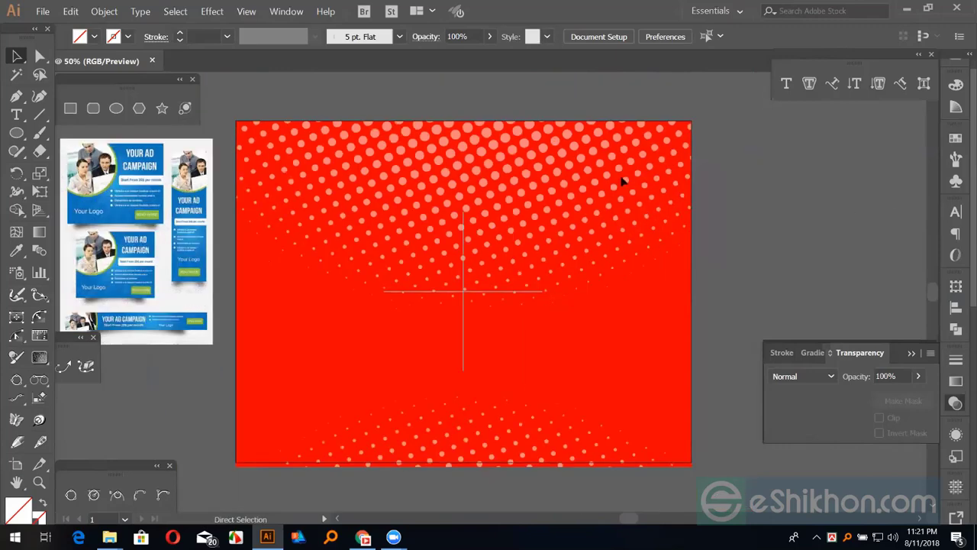
key("ctrl+minus")
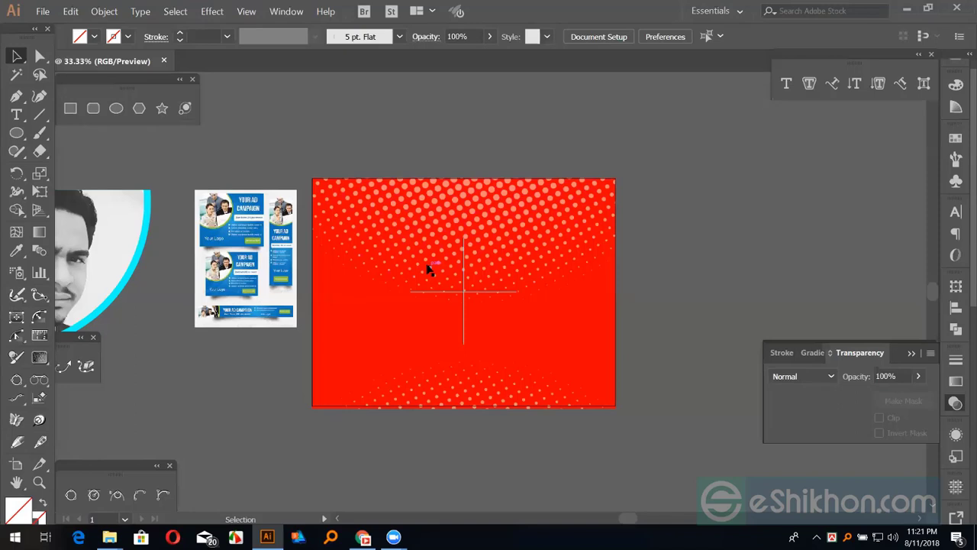
left_click_drag(484, 207, 697, 208)
left_click(593, 158)
left_click_drag(565, 173, 545, 177)
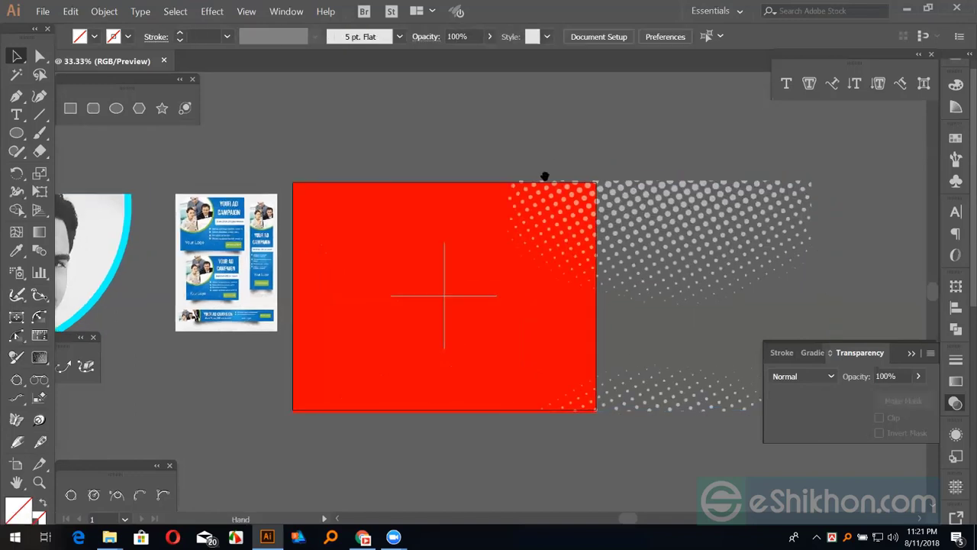
scroll(601, 209, "right", 2)
left_click(604, 210)
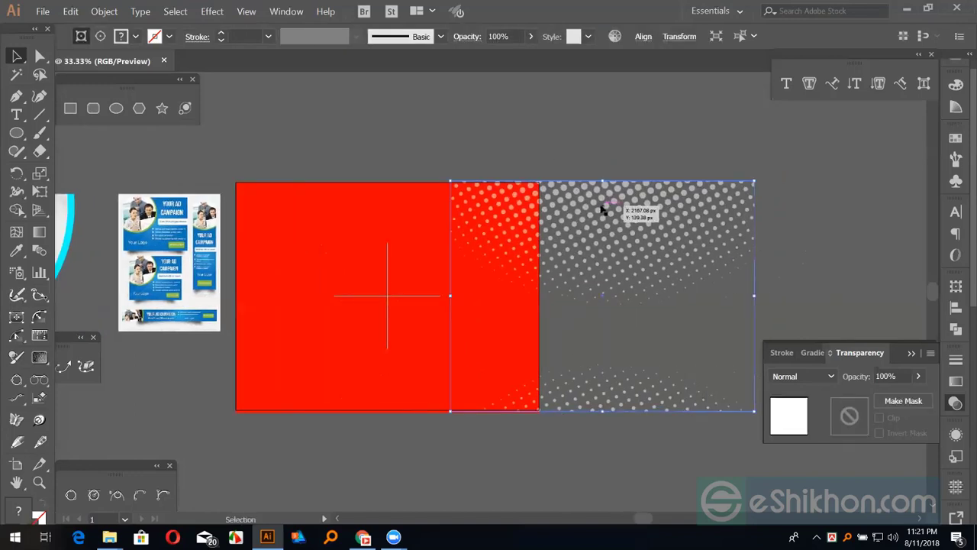
key("Delete")
scroll(366, 142, "left", 5)
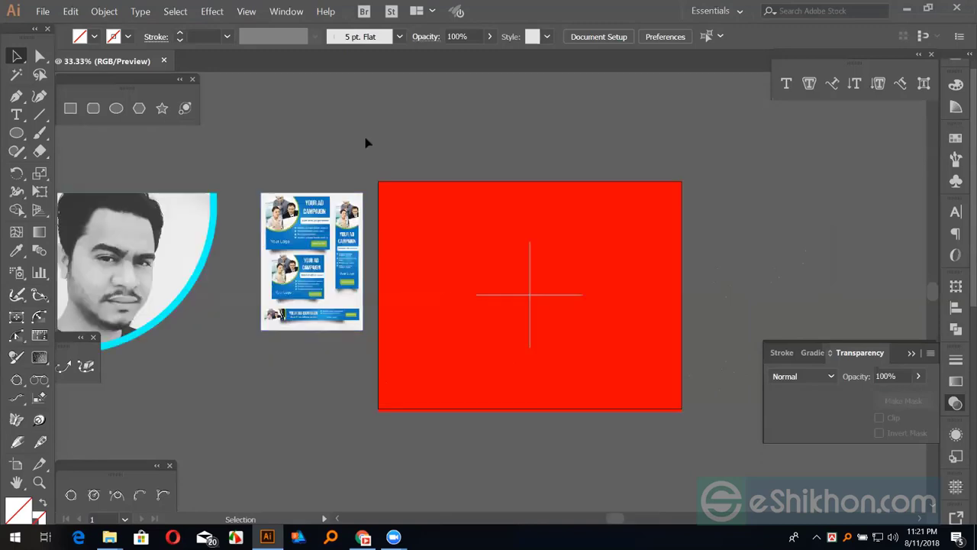
scroll(411, 148, "left", 2)
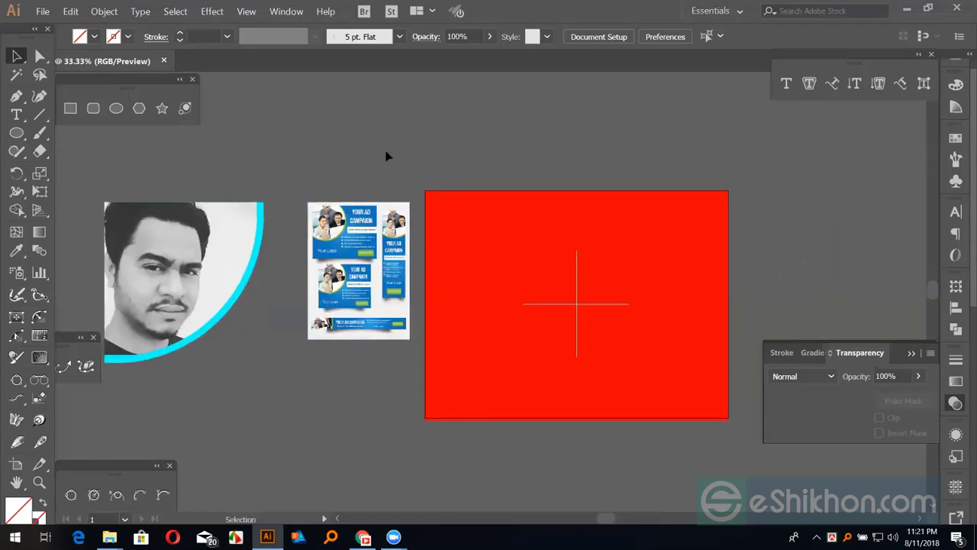
key("ctrl+0")
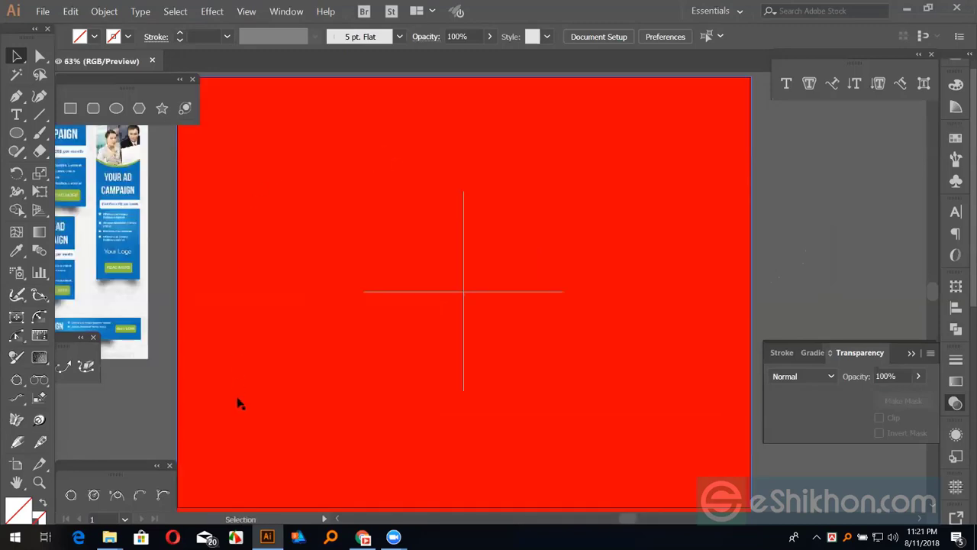
Step: Switch to Chrome and examine the "ads design" image results and the university newspaper ad preview
left_click(363, 537)
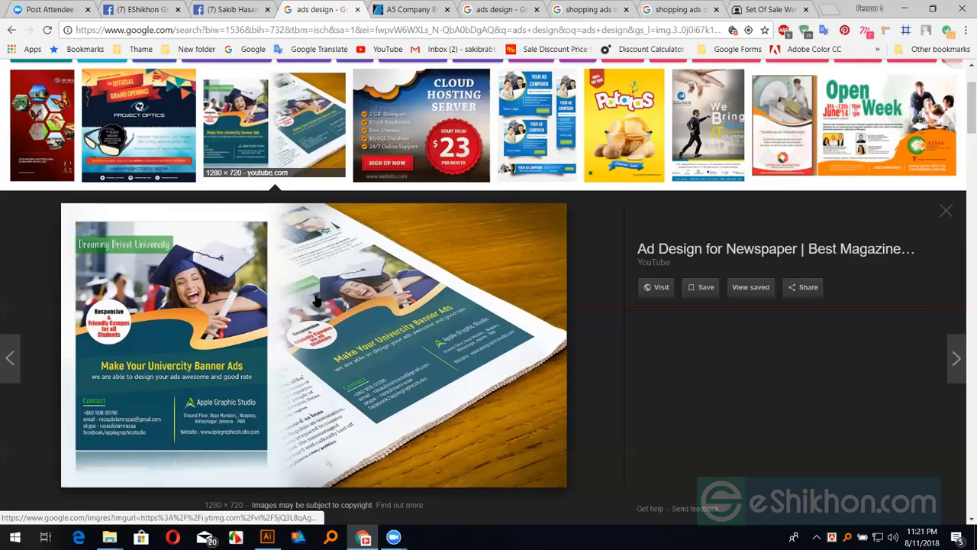
scroll(317, 301, "down", 1)
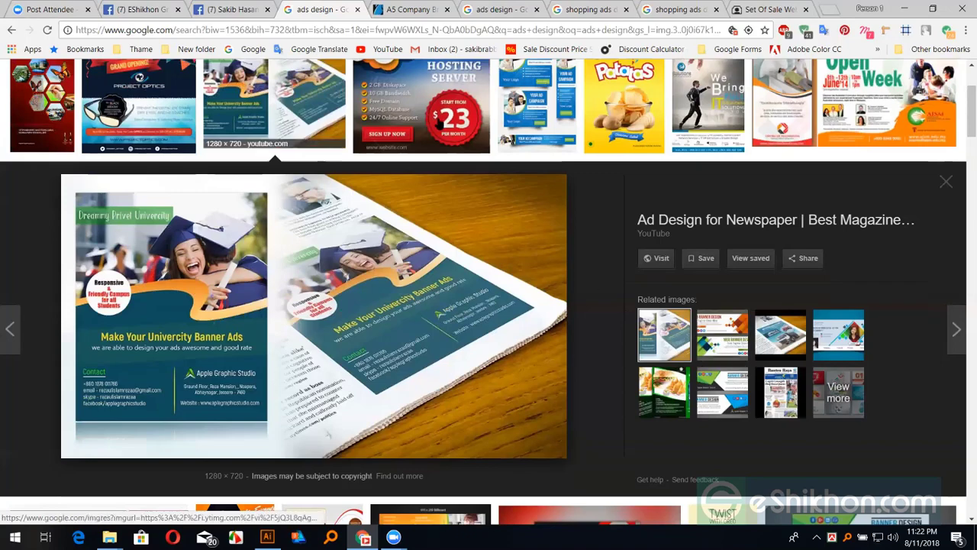
scroll(459, 207, "up", 2)
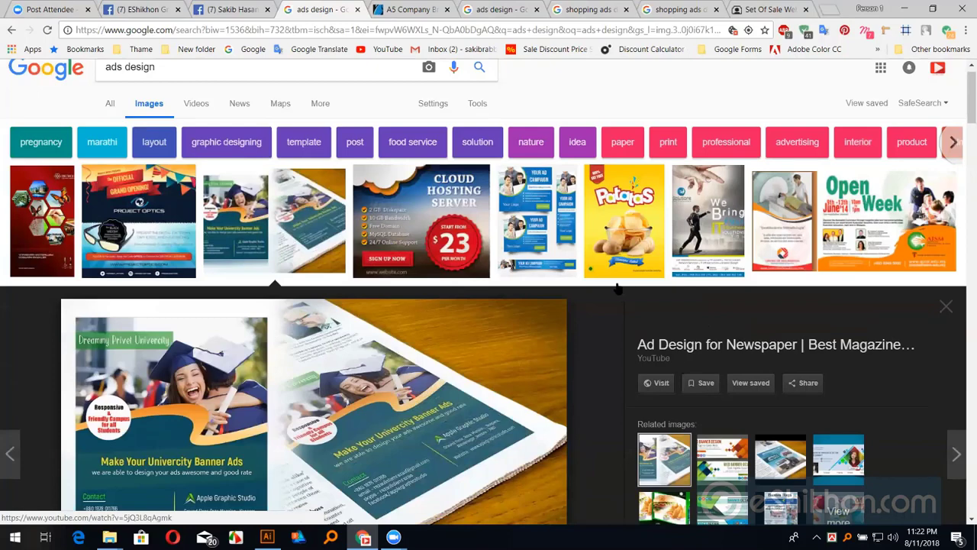
scroll(618, 289, "up", 1)
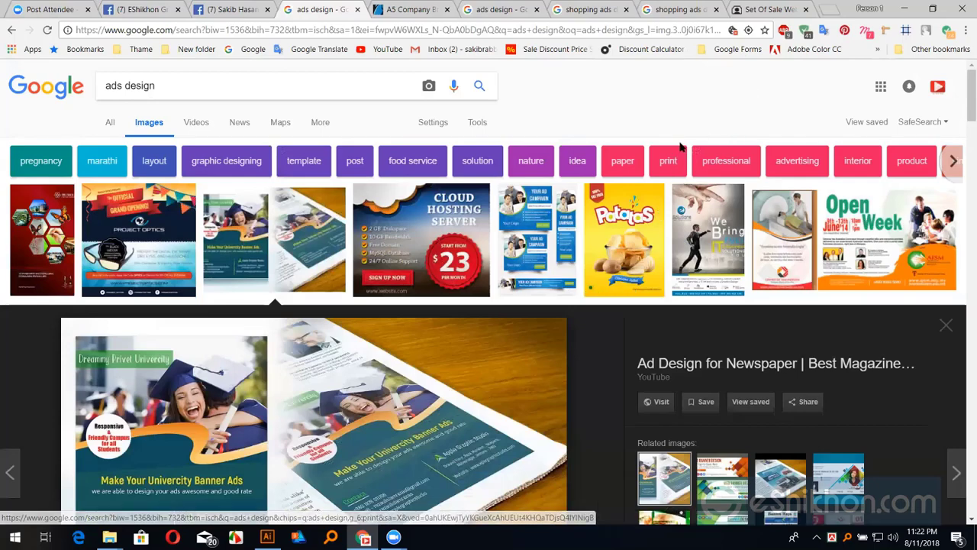
scroll(682, 147, "down", 2)
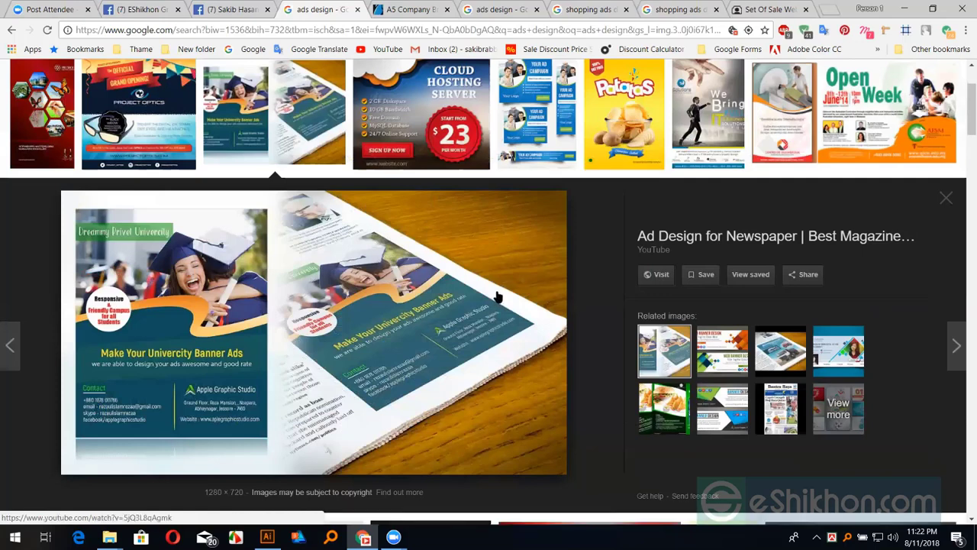
scroll(520, 286, "down", 1)
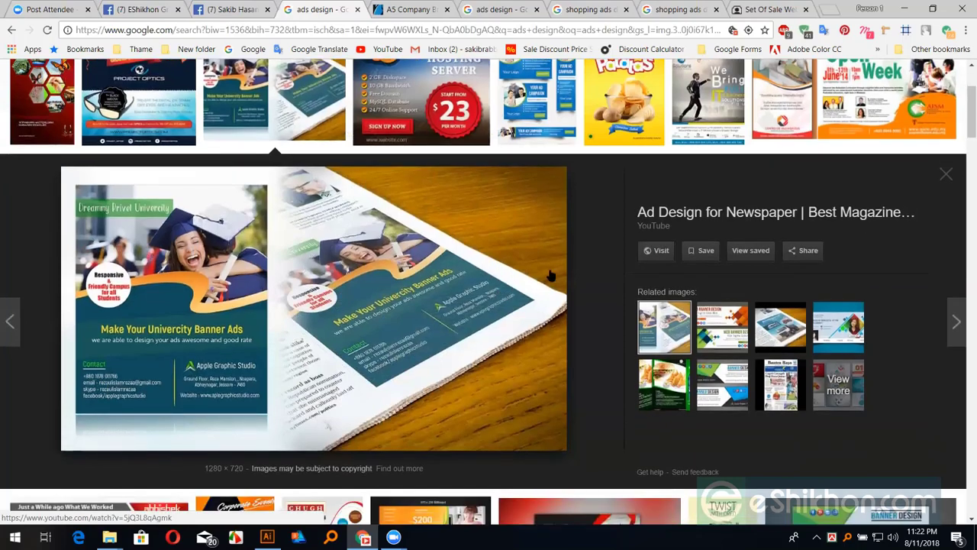
scroll(718, 293, "down", 1)
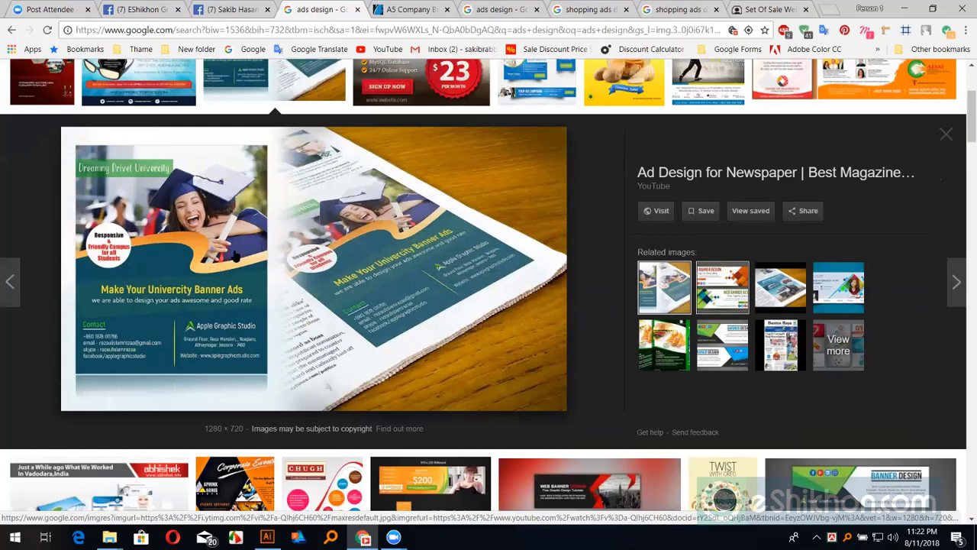
Step: Preview the related Professional Web Banner AD Design image, open it full size in a new tab, and select its address
key("Right")
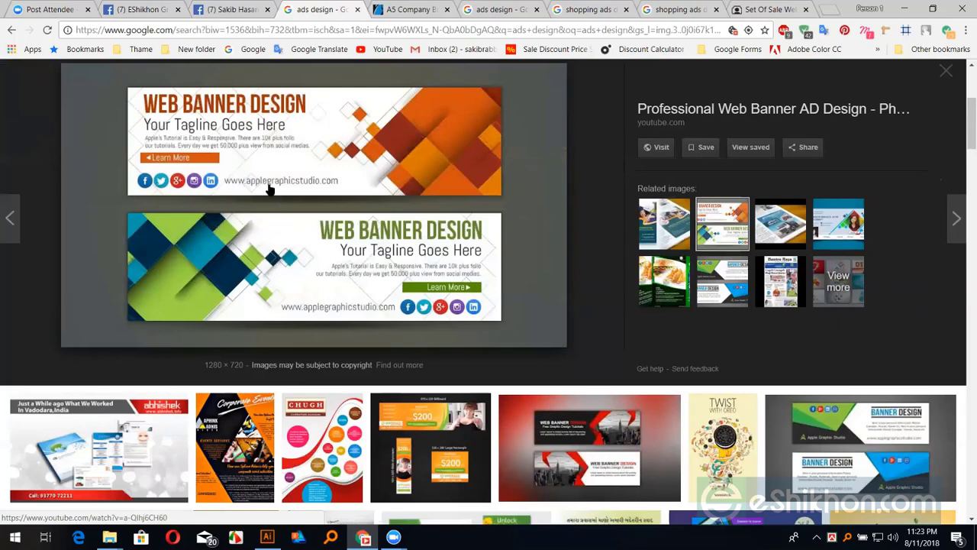
scroll(407, 211, "up", 1)
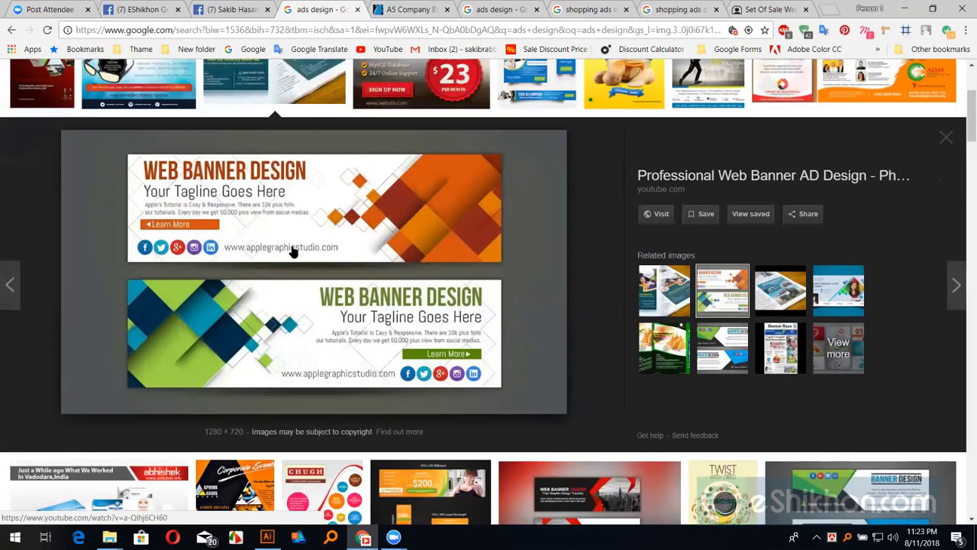
middle_click(384, 346)
scroll(359, 153, "up", 1)
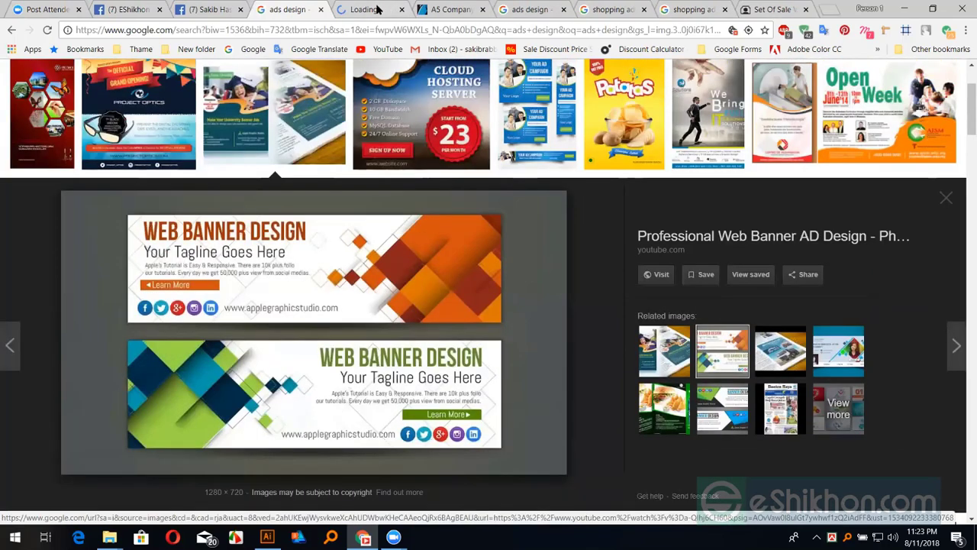
key("ctrl+Tab")
left_click(308, 34)
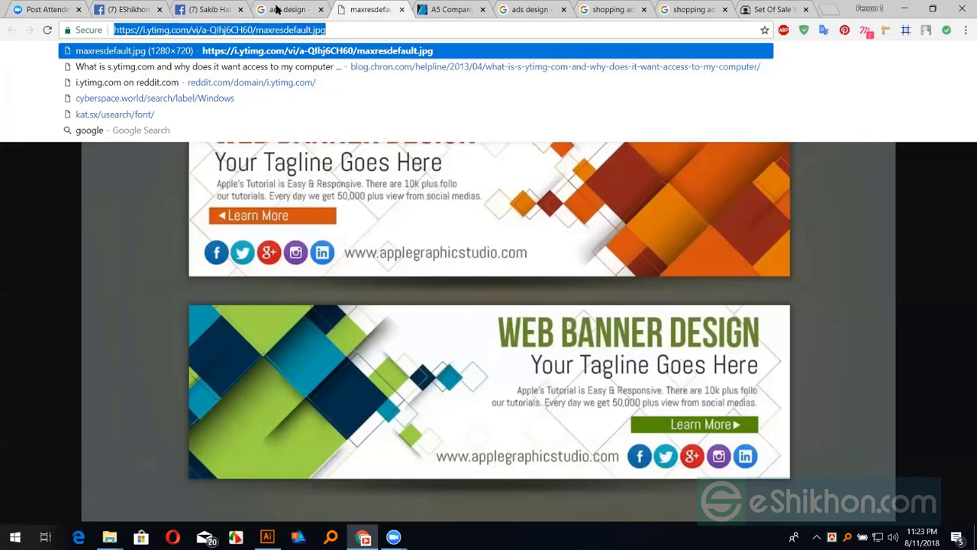
Step: Examine more "ads design" image results and the full-size web banner image, and switch back to Illustrator
key("ctrl+shift+Tab")
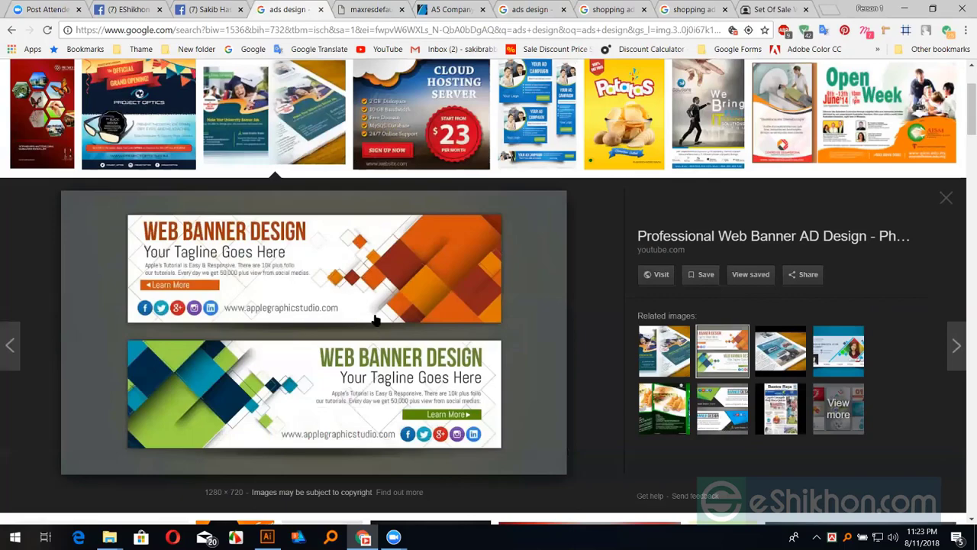
scroll(376, 319, "down", 5)
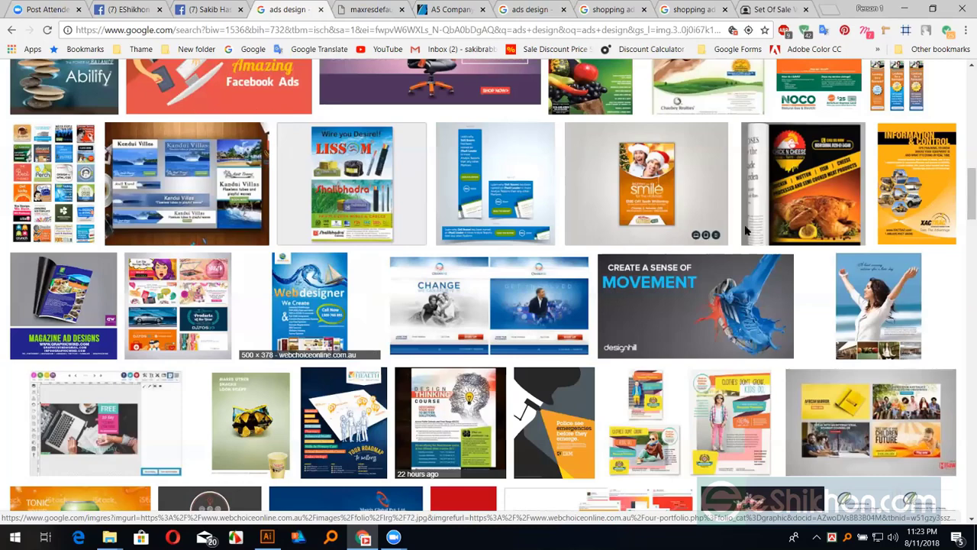
key("ctrl+Tab")
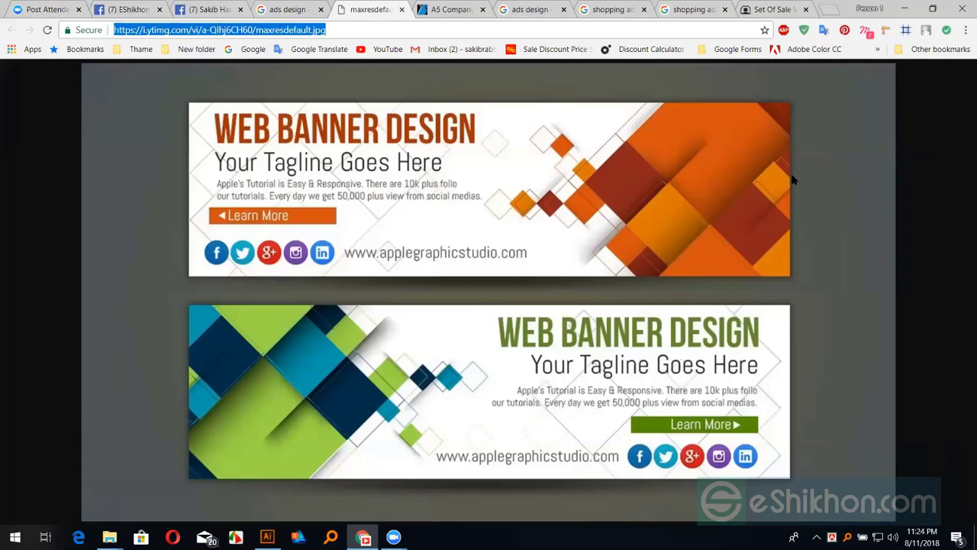
left_click(268, 537)
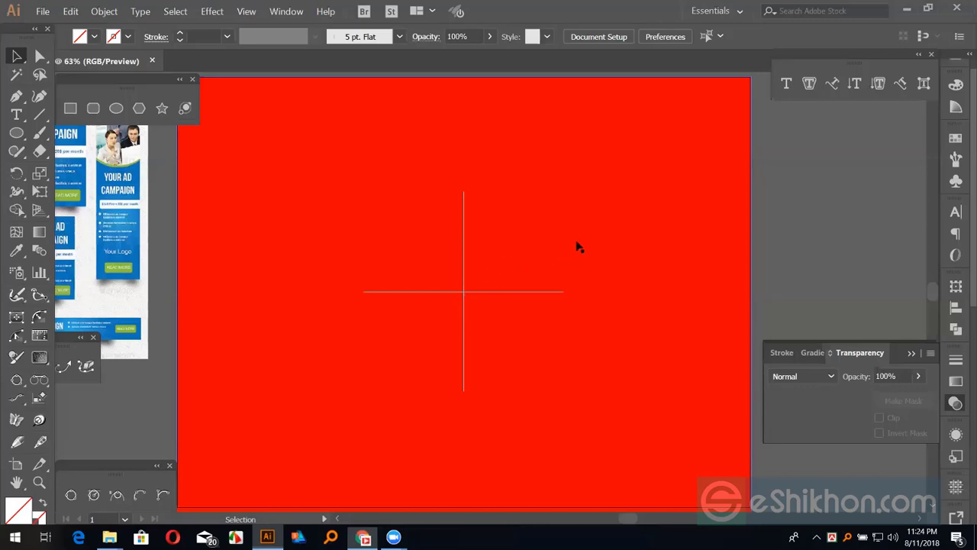
Step: Shorten the red rectangle by raising its lower edge to the artboard's bottom edge, and deselect it
left_click(721, 200)
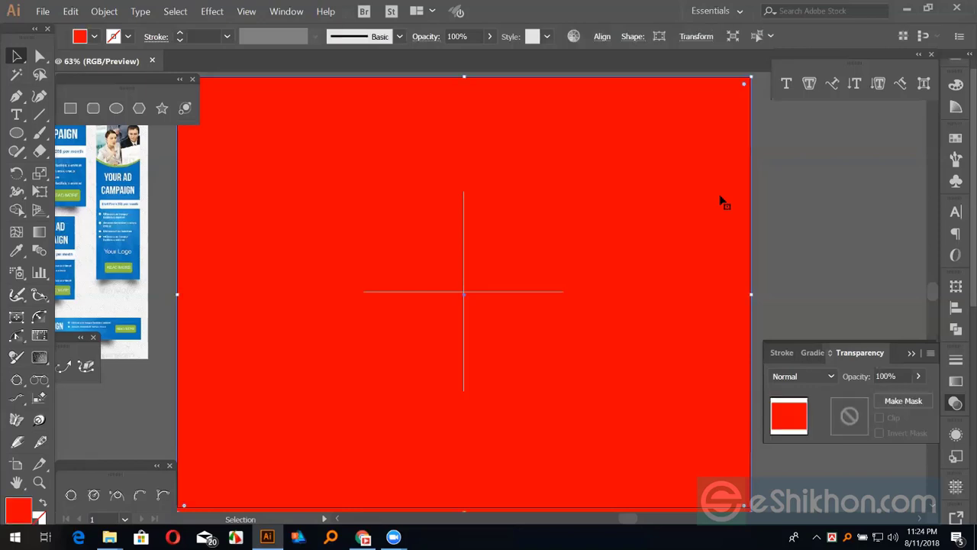
scroll(711, 214, "down", 3)
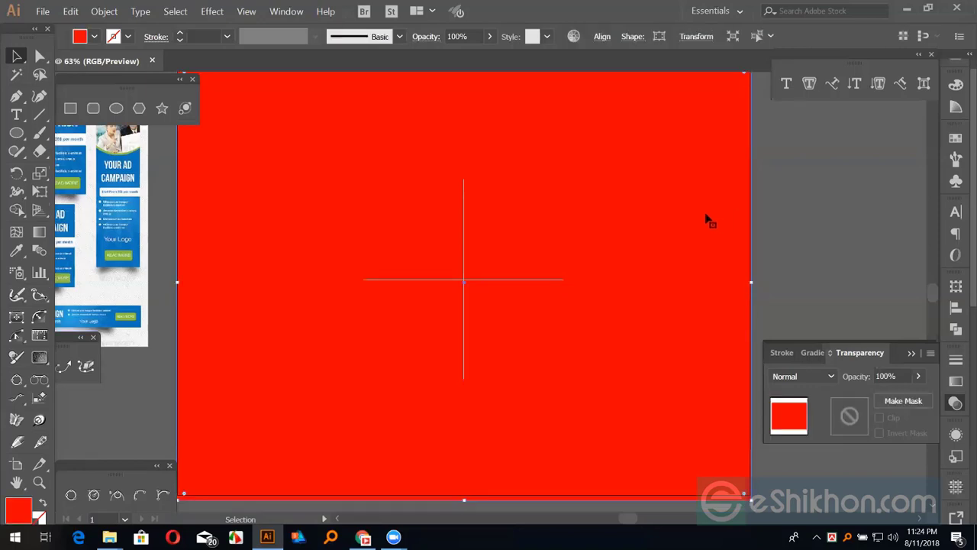
left_click_drag(465, 466, 465, 458)
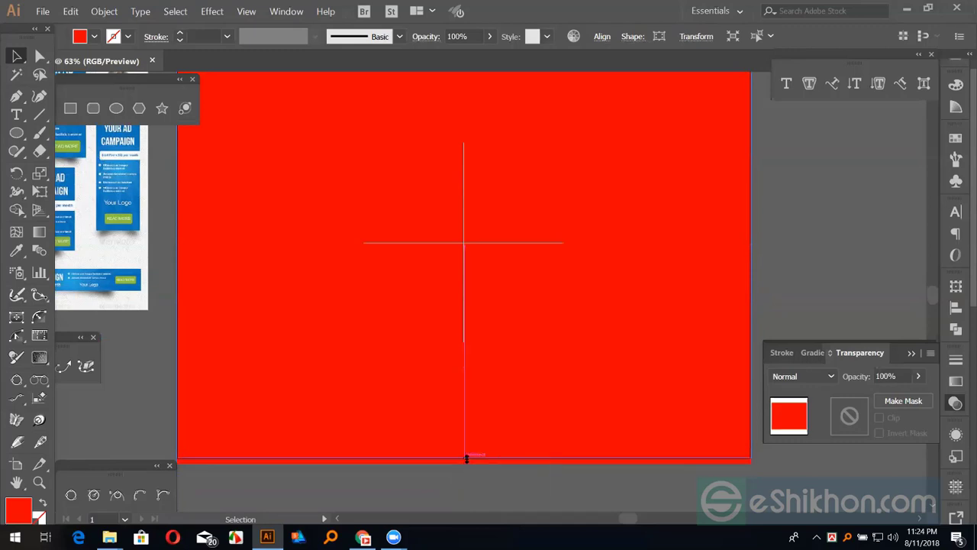
left_click(514, 480)
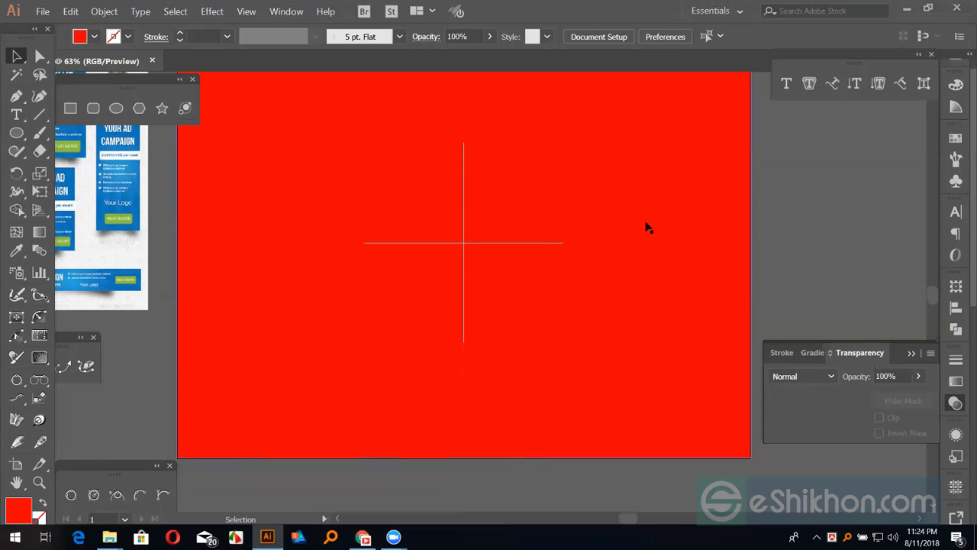
Step: Delete the red rectangle covering the artboard
scroll(645, 229, "up", 2)
key("ctrl+minus")
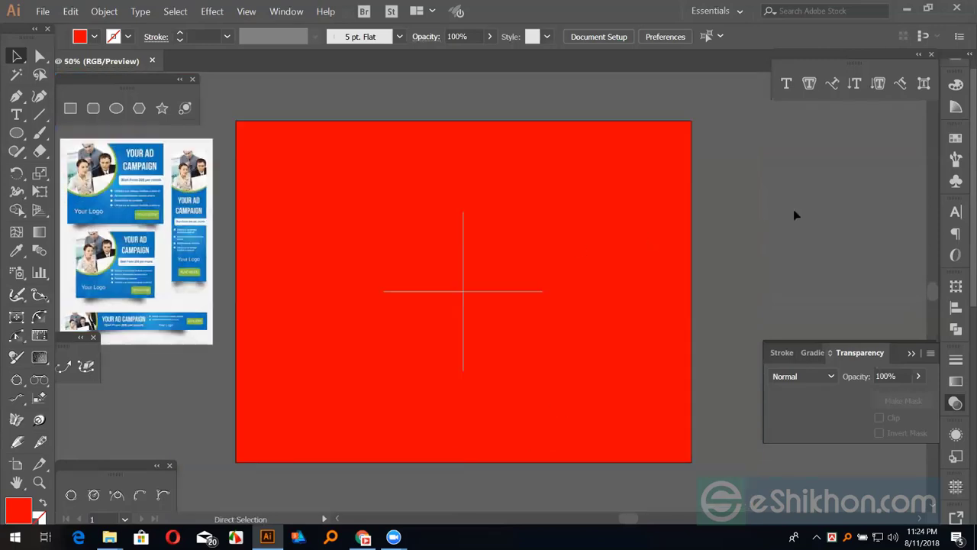
key("ctrl+a")
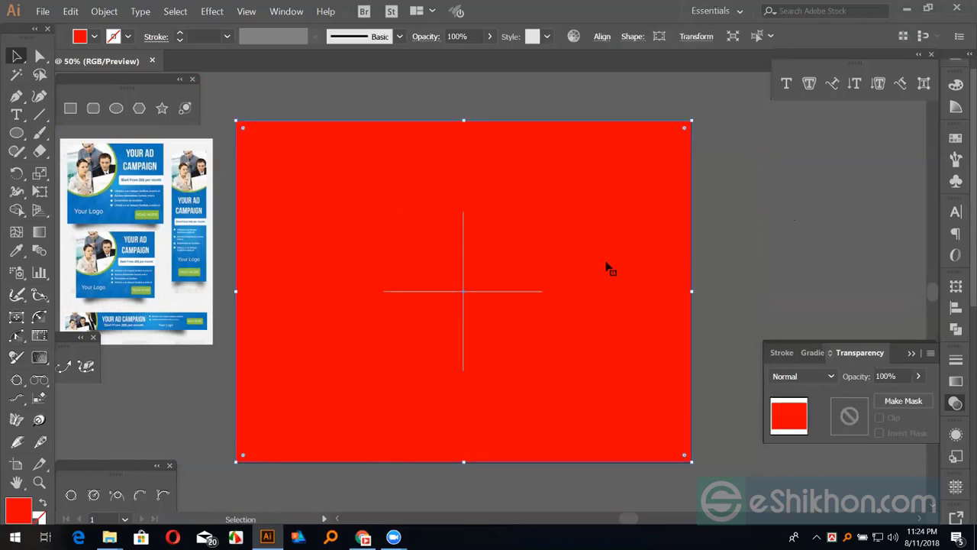
key("Delete")
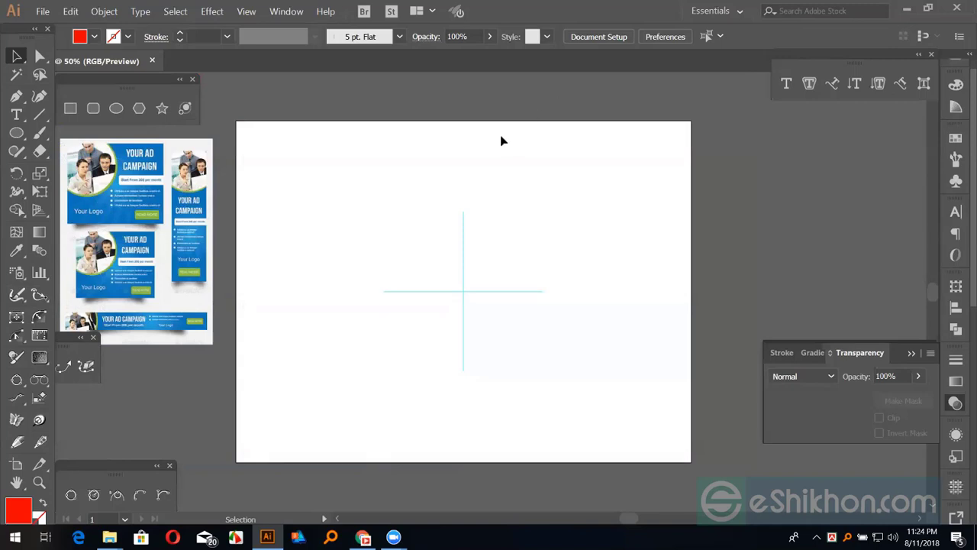
left_click_drag(441, 120, 481, 198)
left_click(211, 12)
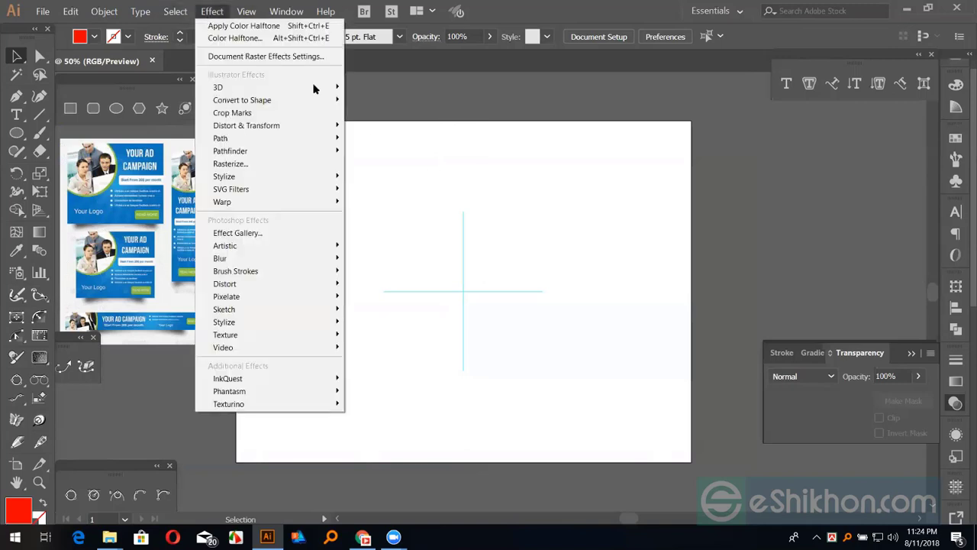
mouse_move(314, 89)
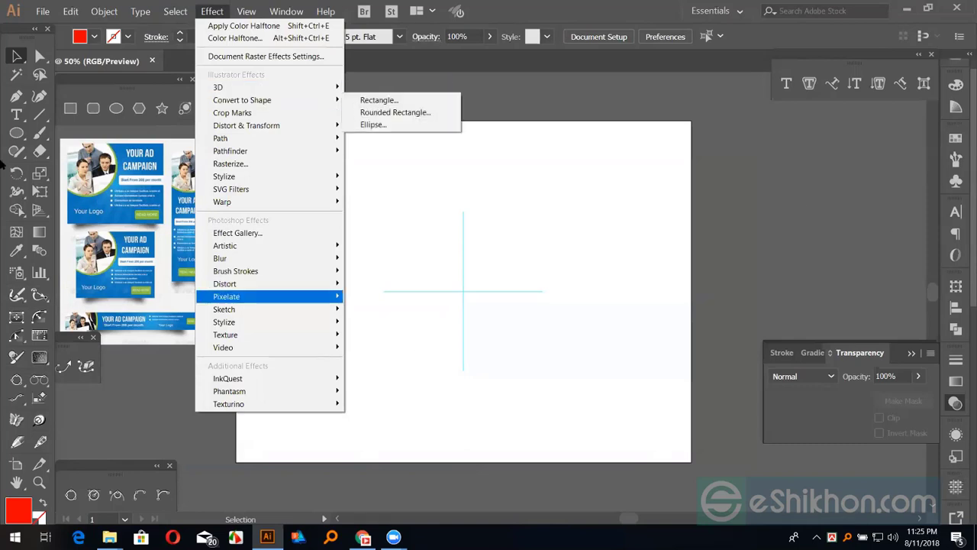
left_click(510, 214)
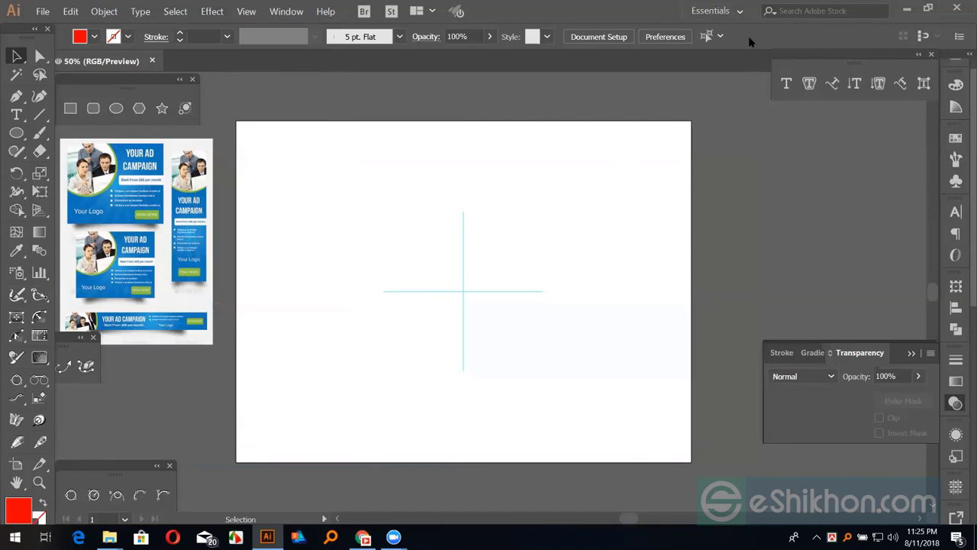
left_click(956, 138)
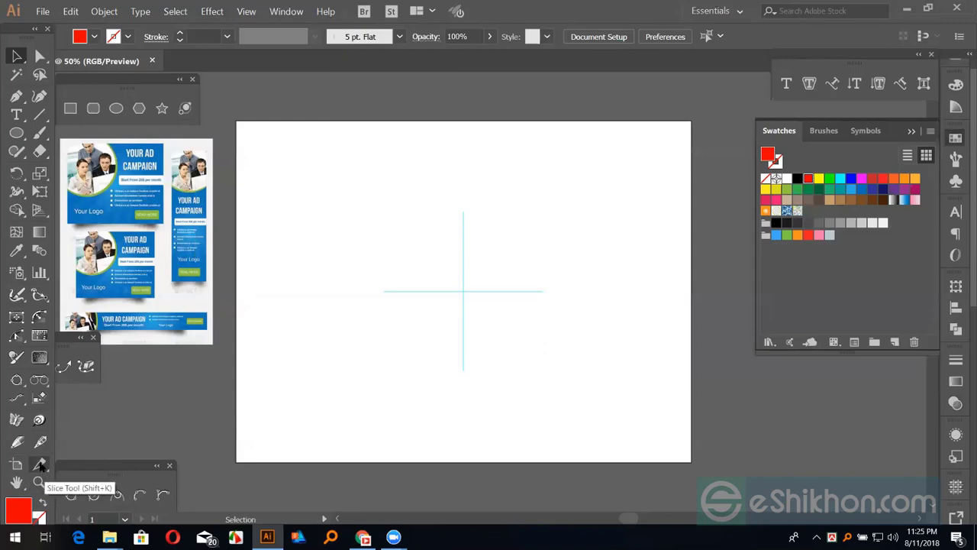
Step: Move the embedded ad campaign image to the artboard's top-left corner and scale it proportionally to the artboard's full height
left_click_drag(134, 203, 294, 196)
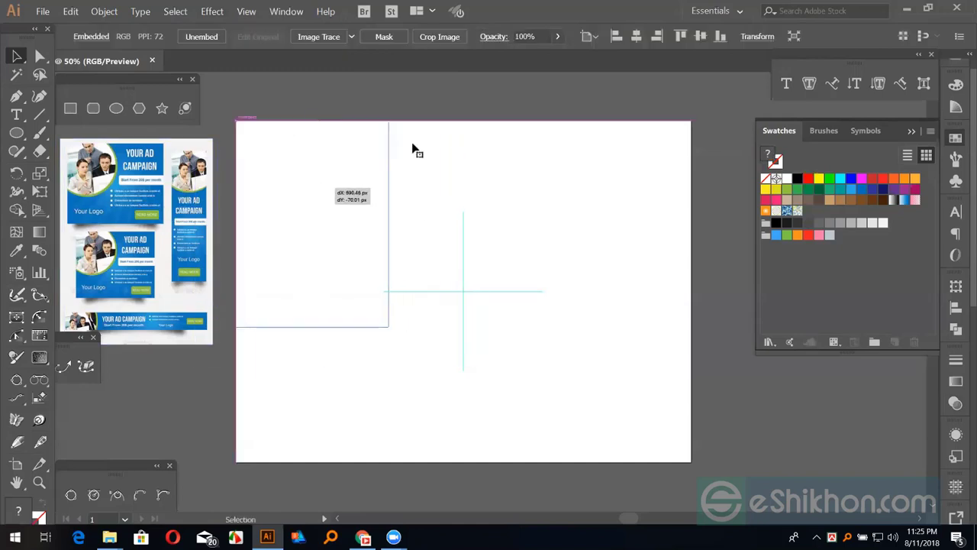
left_click_drag(389, 327, 490, 461)
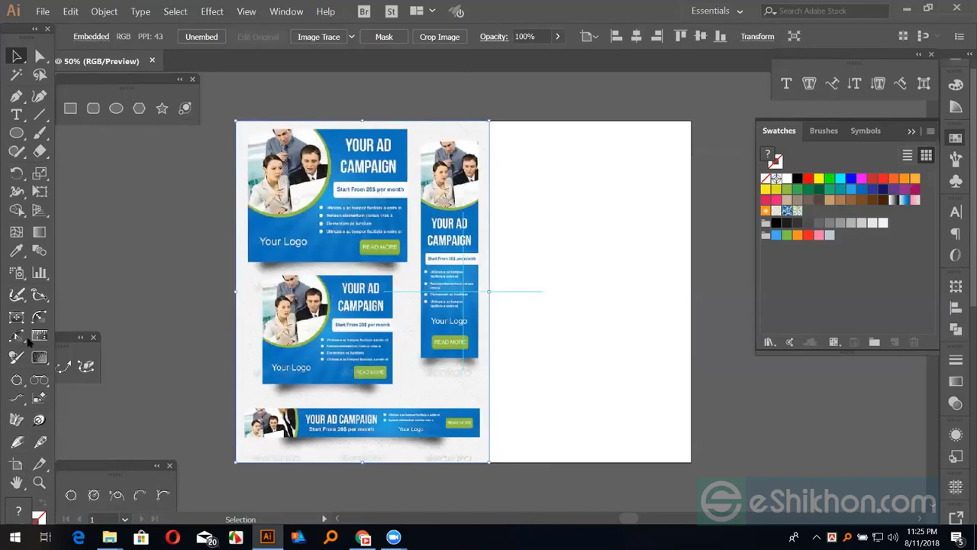
key("shift+o")
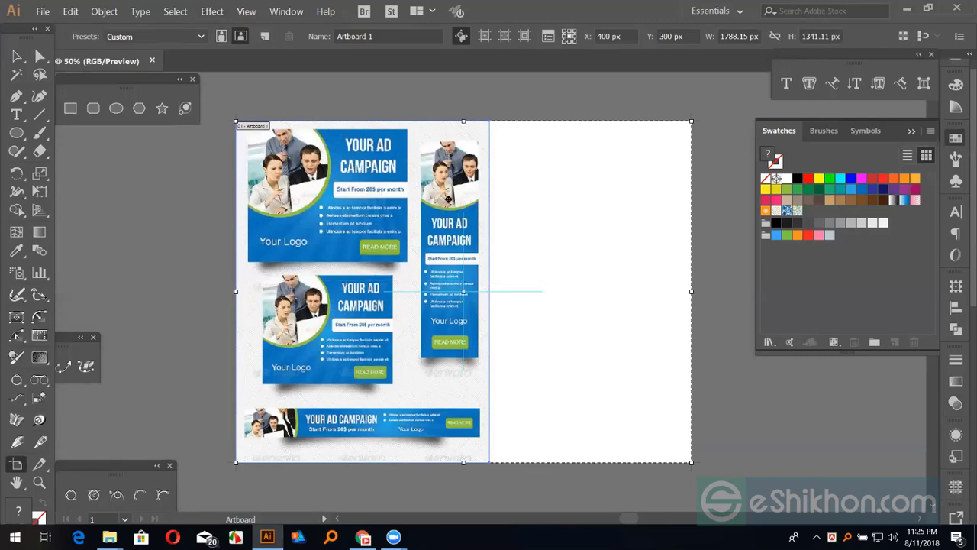
left_click(16, 55)
Step: Shift the ad campaign image partly off the artboard, fit a new 994.65 by 1341.11 px artboard to it, and delete the original artboard
left_click(268, 268)
left_click_drag(267, 267, 382, 289)
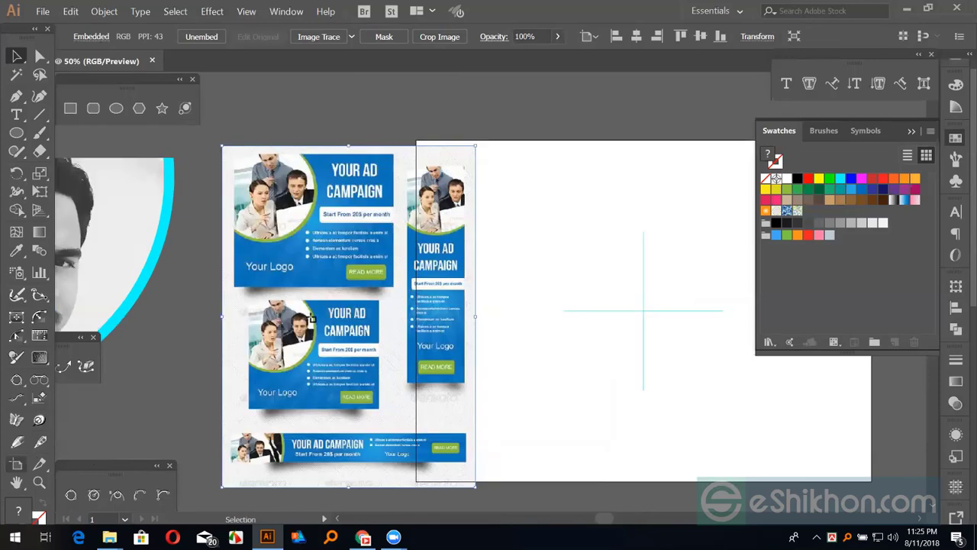
key("shift+o")
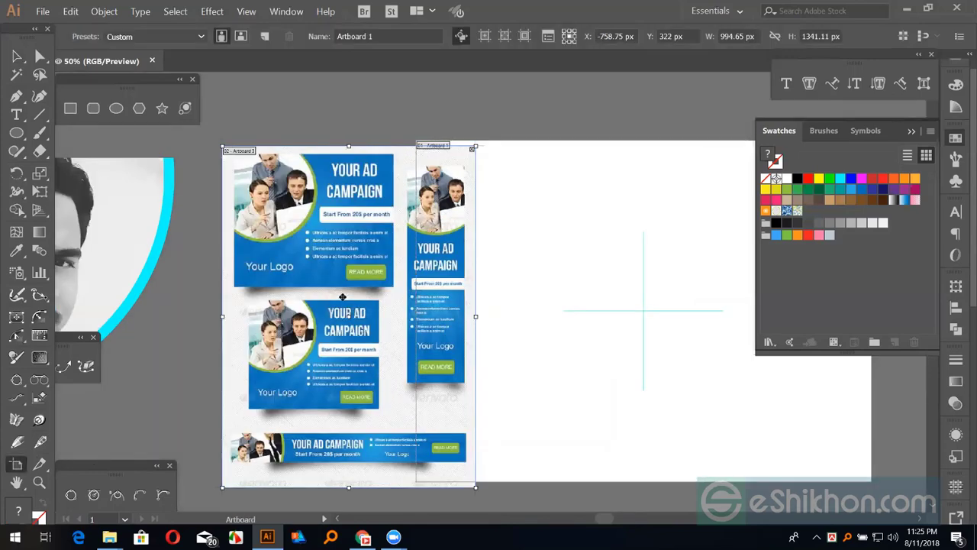
key("Delete")
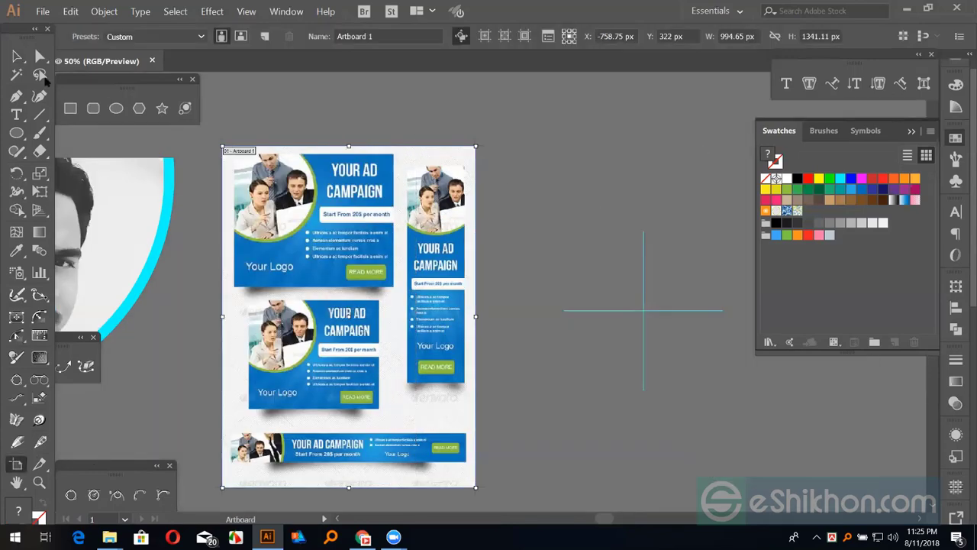
left_click(17, 57)
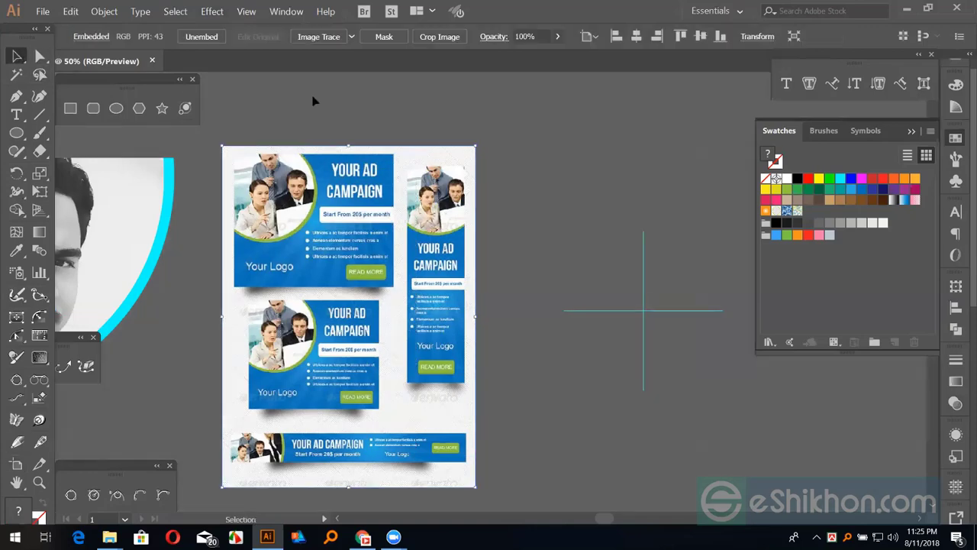
Step: Move the ad campaign image sideways partly off the new artboard and return it to its place
left_click(313, 100)
left_click_drag(315, 207, 432, 203)
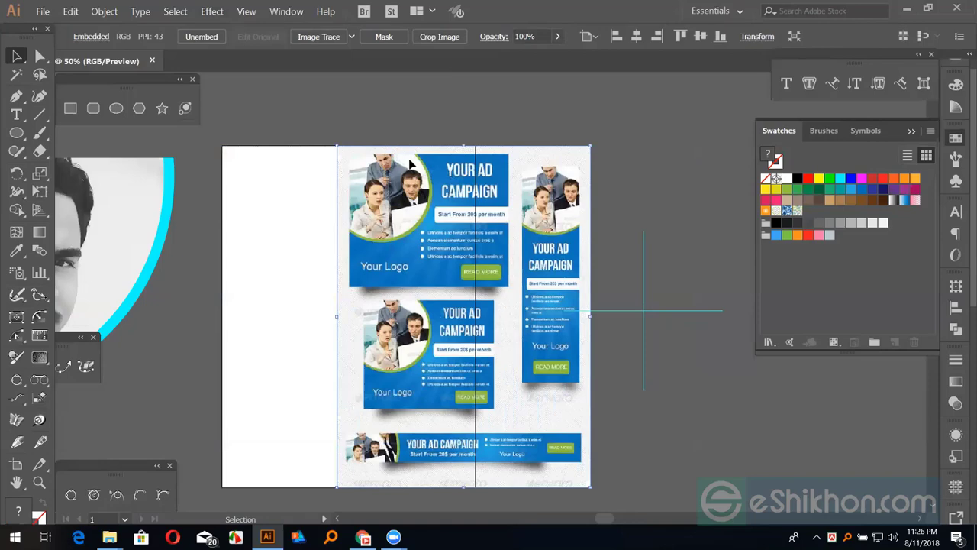
left_click(356, 126)
Step: Delete the clipped portrait photo with the cyan arc lying beside the artboard
left_click_drag(355, 137, 543, 135)
left_click_drag(374, 167, 536, 160)
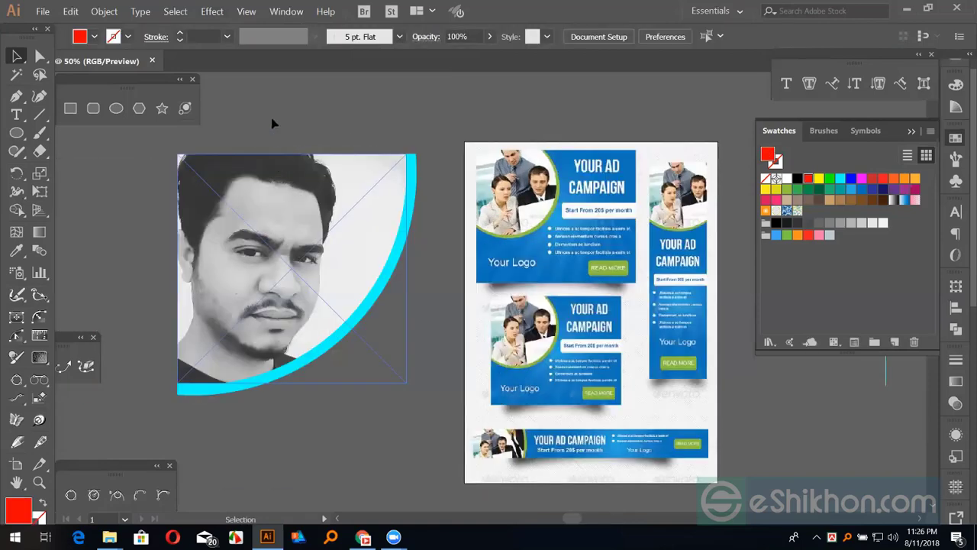
left_click(395, 358)
key("Delete")
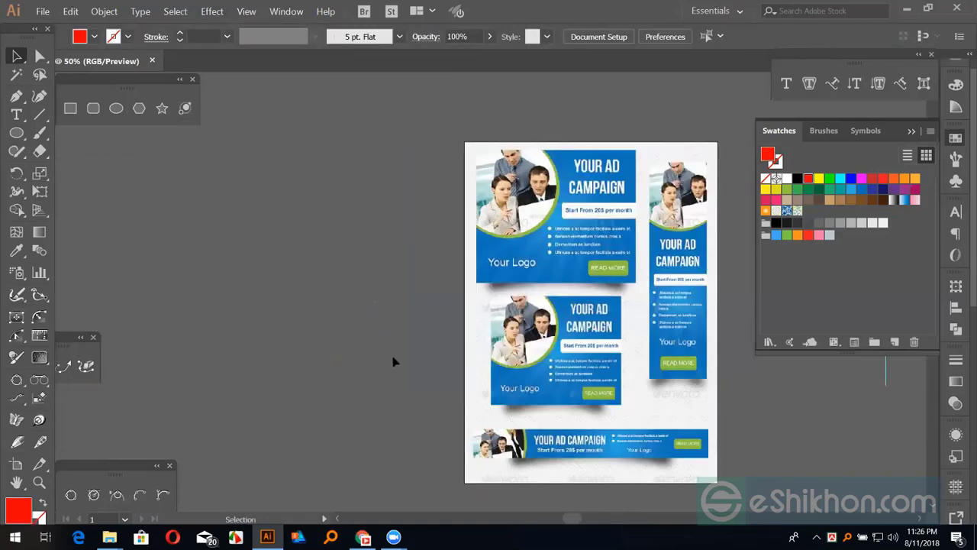
scroll(395, 360, "up", 1)
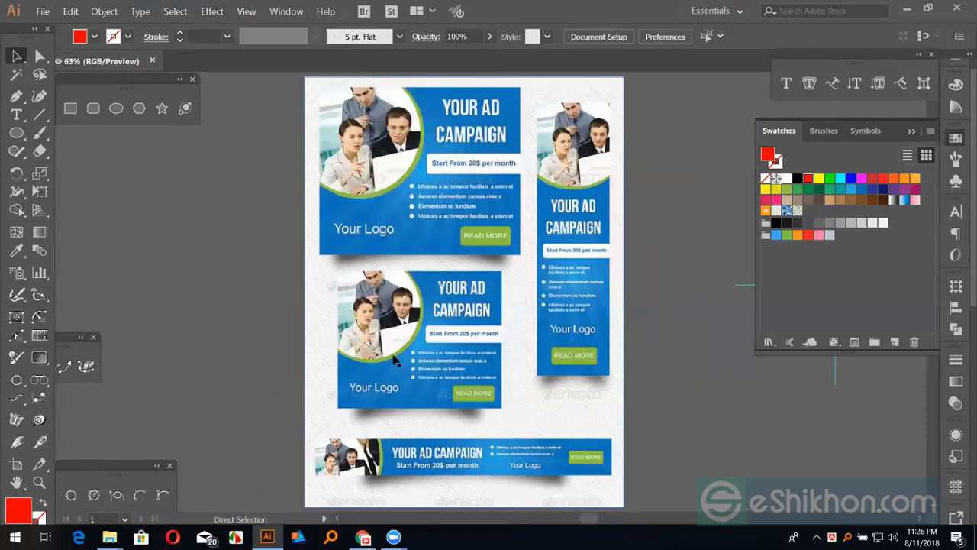
scroll(395, 359, "down", 1)
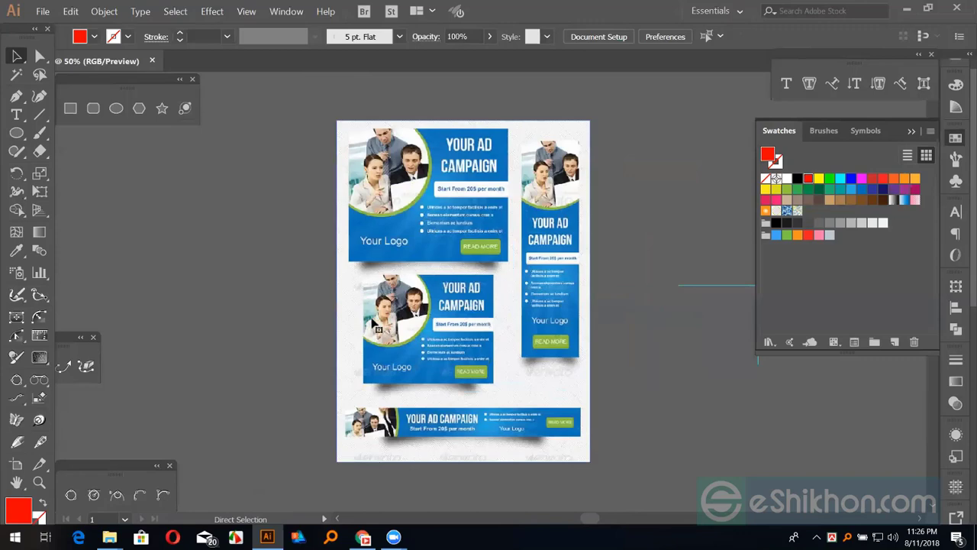
left_click(374, 320)
key("ctrl+plus")
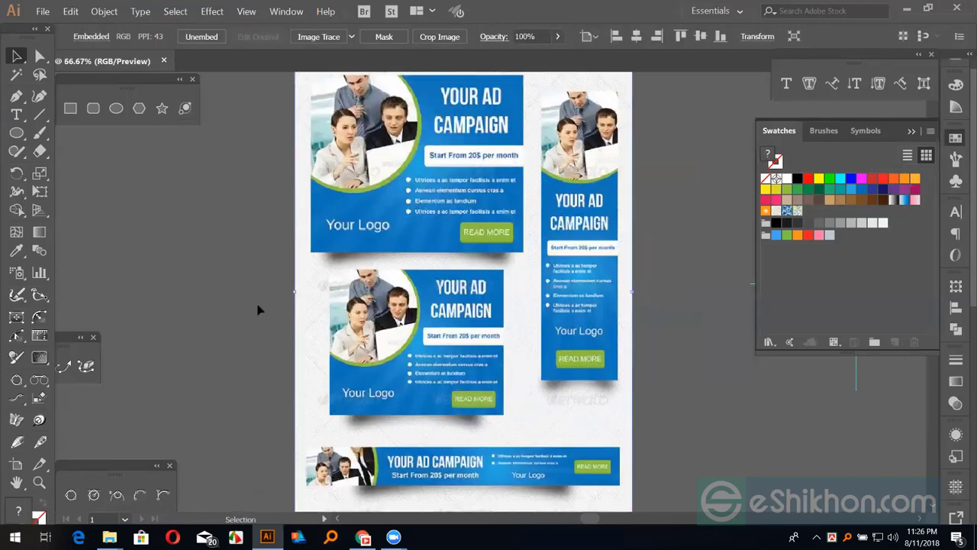
left_click(265, 304)
scroll(266, 303, "up", 1)
key("ctrl+minus")
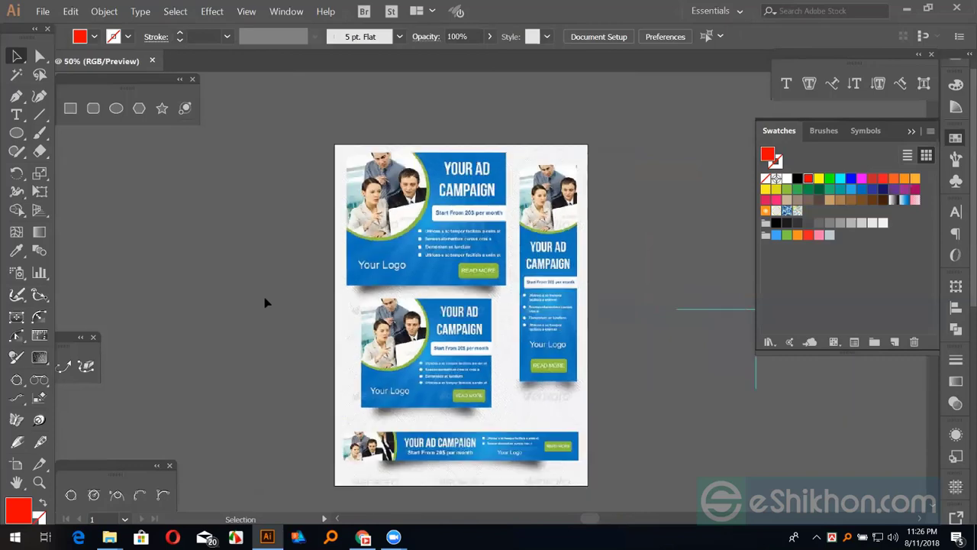
Step: Draw slices over the ad campaign image: a full-width lower section, part of the largest banner's upper half, and the vertical banner's area
left_click(39, 464)
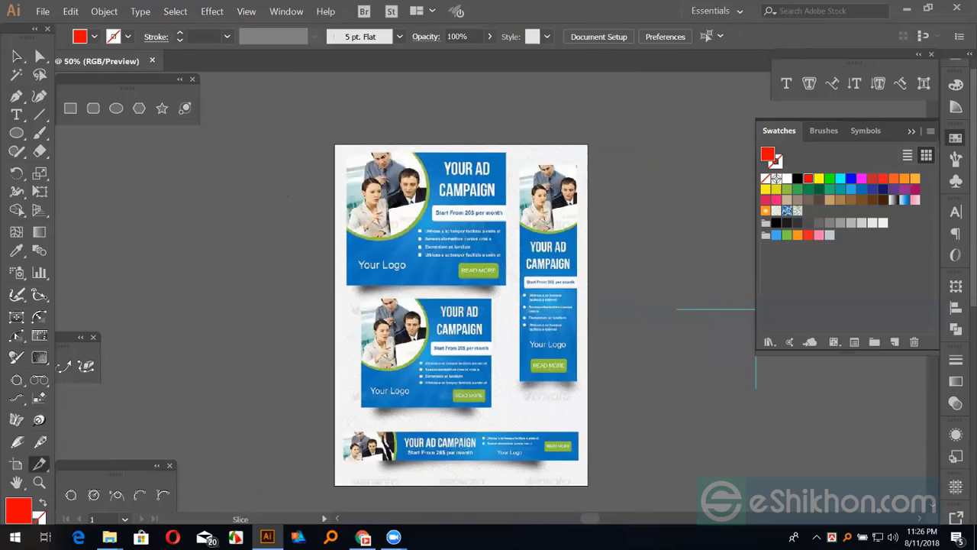
left_click_drag(336, 226, 589, 481)
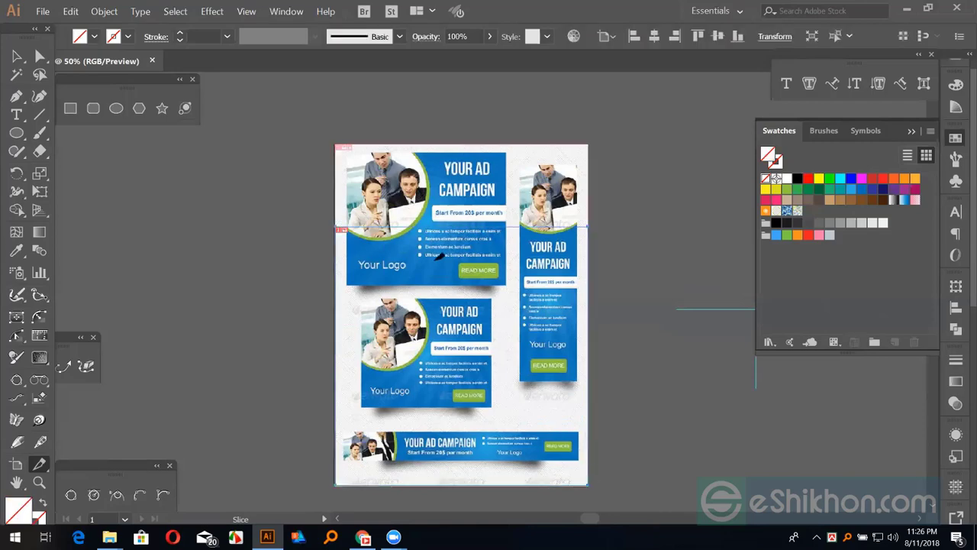
key("ctrl+equal")
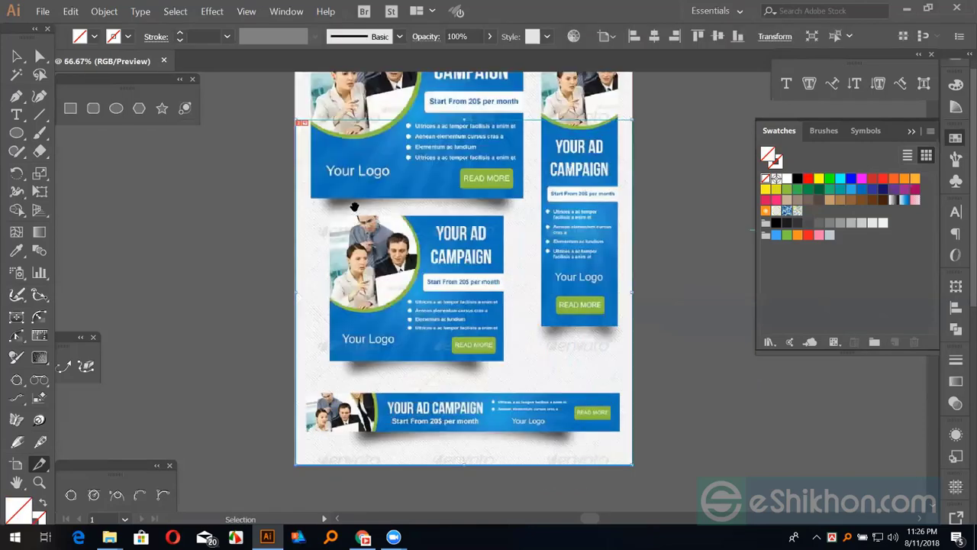
key("ctrl+equal")
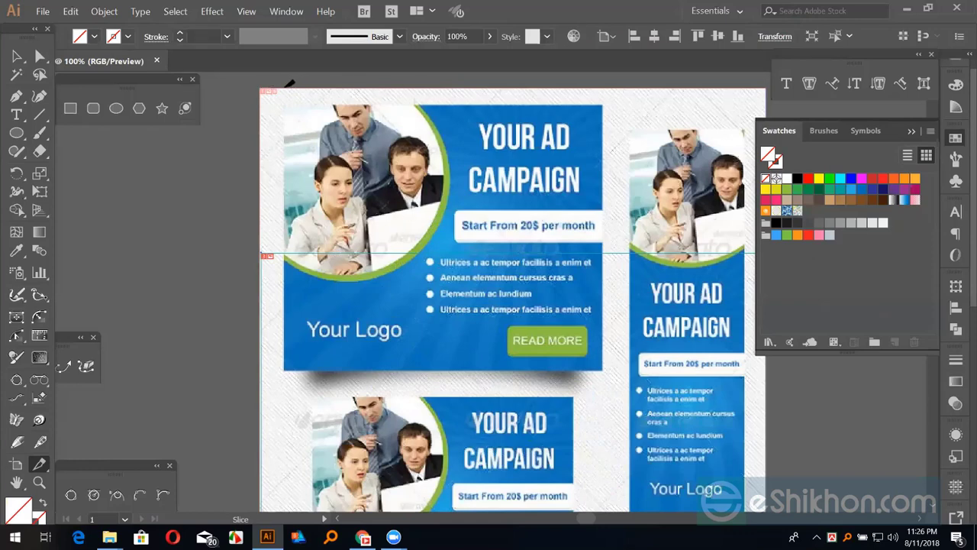
left_click_drag(422, 90, 586, 249)
left_click_drag(564, 304, 453, 172)
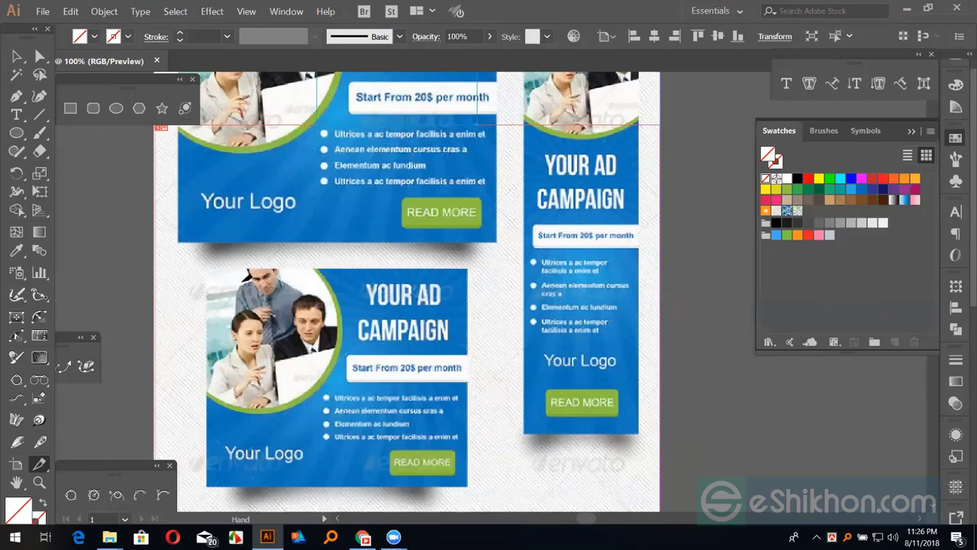
left_click_drag(158, 392, 244, 278)
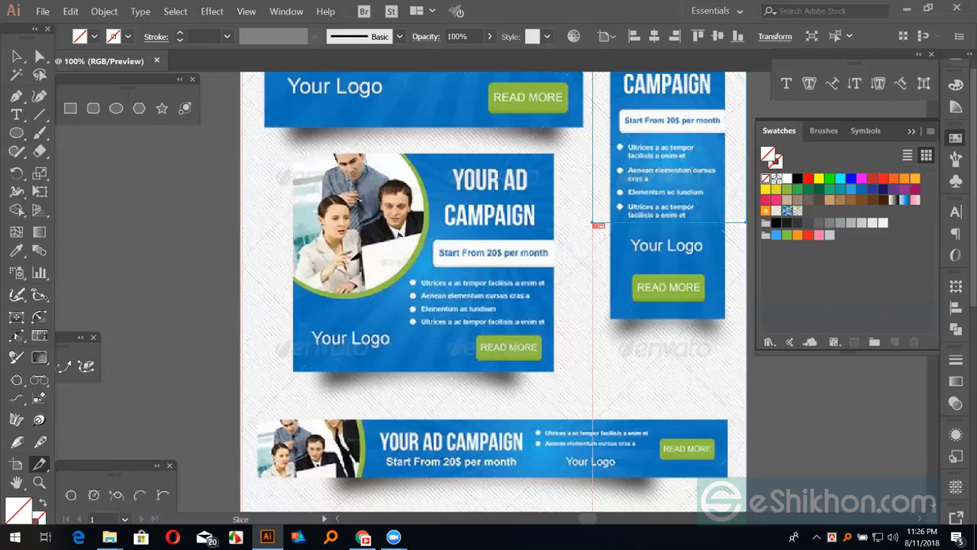
Step: Remove the trial slices from the ad campaign image
scroll(356, 257, "up", 2)
scroll(507, 385, "up", 2)
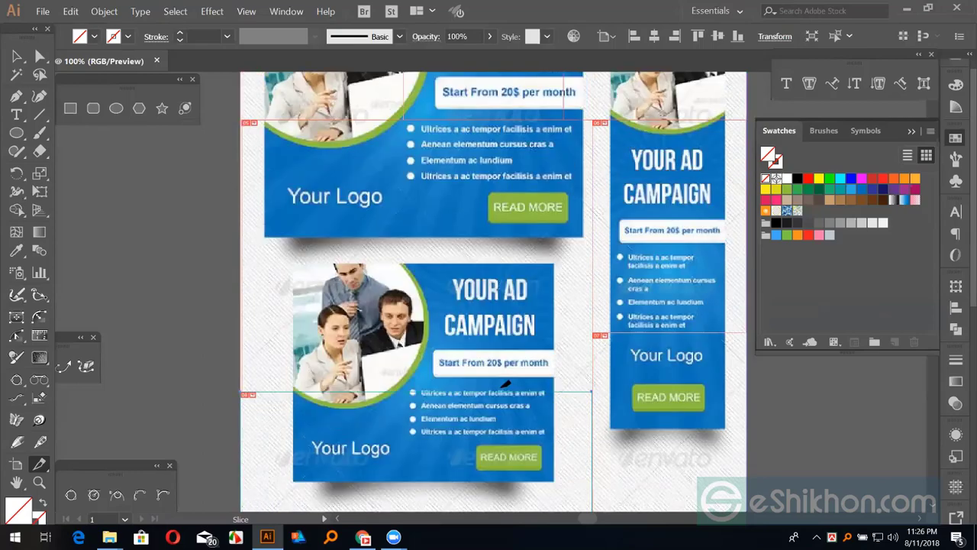
key("ctrl+shift+a")
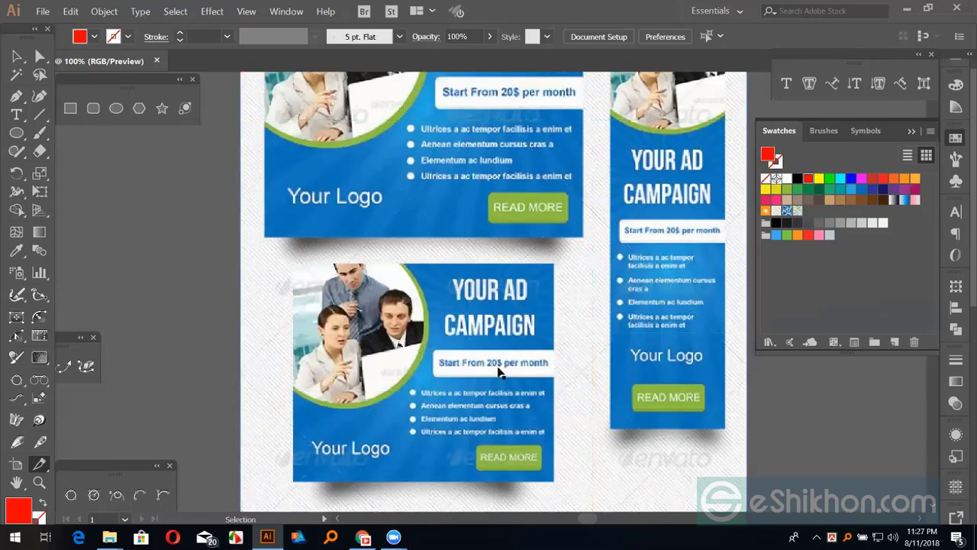
Step: Draw one slice tightly around the largest banner and another around the vertical banner of the ad campaign image
scroll(502, 366, "up", 2)
scroll(498, 360, "up", 3)
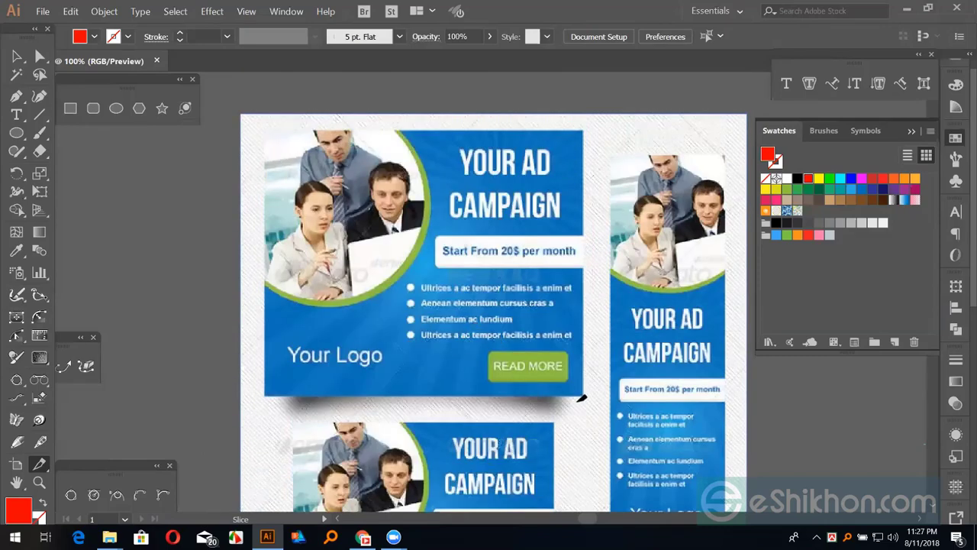
scroll(586, 405, "up", 1)
left_click(586, 405)
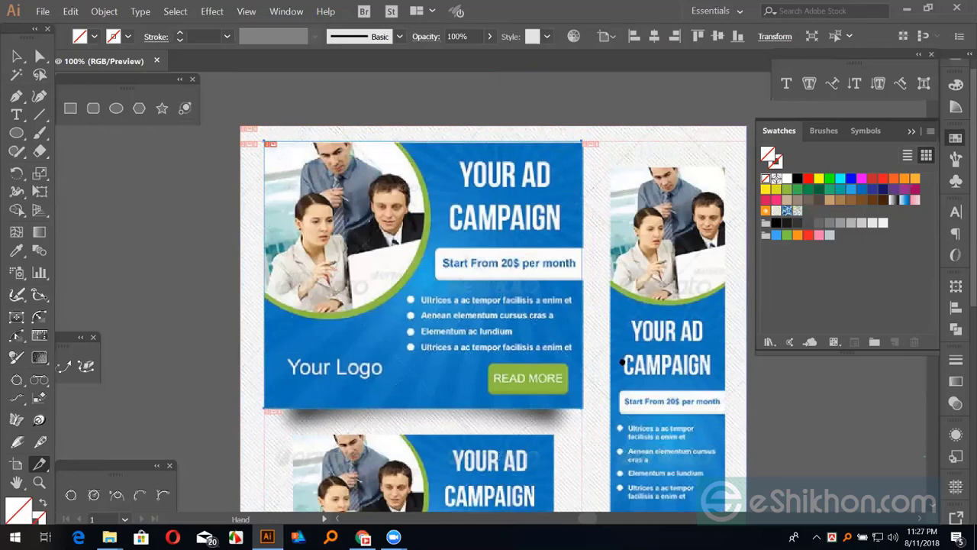
left_click_drag(634, 362, 565, 321)
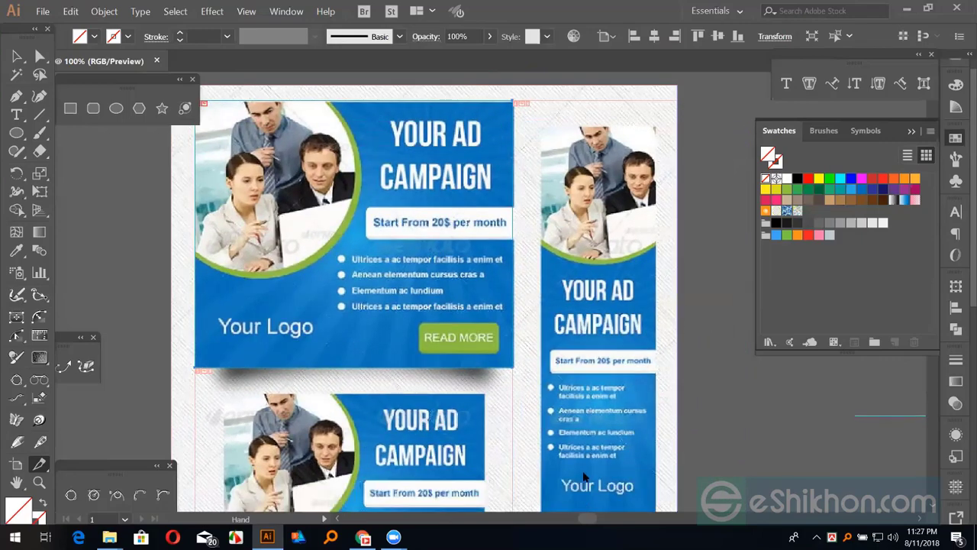
scroll(584, 483, "down", 3)
scroll(584, 483, "right", 3)
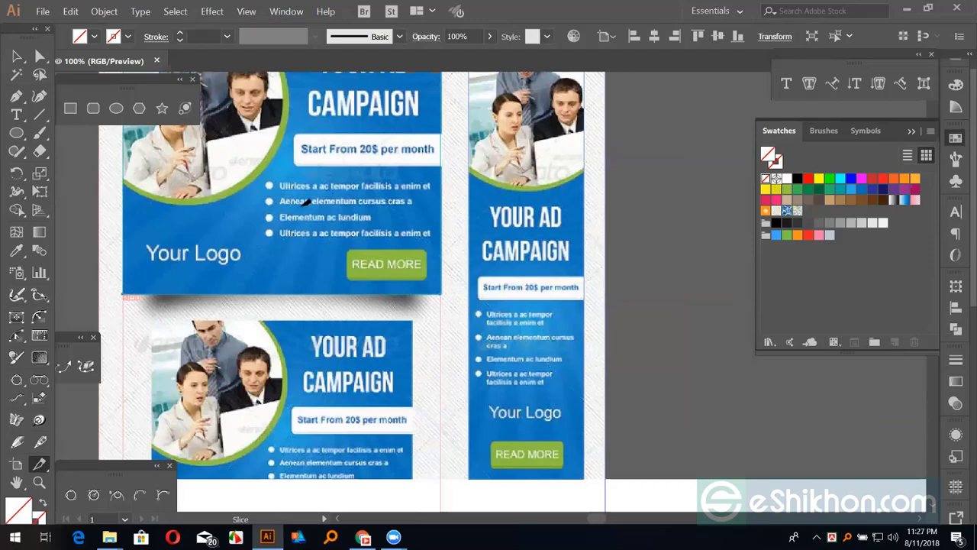
Step: Draw slices tightly around the smaller rectangular banner and the wide horizontal banner at the image's lower edge
scroll(298, 190, "down", 5)
scroll(298, 189, "left", 5)
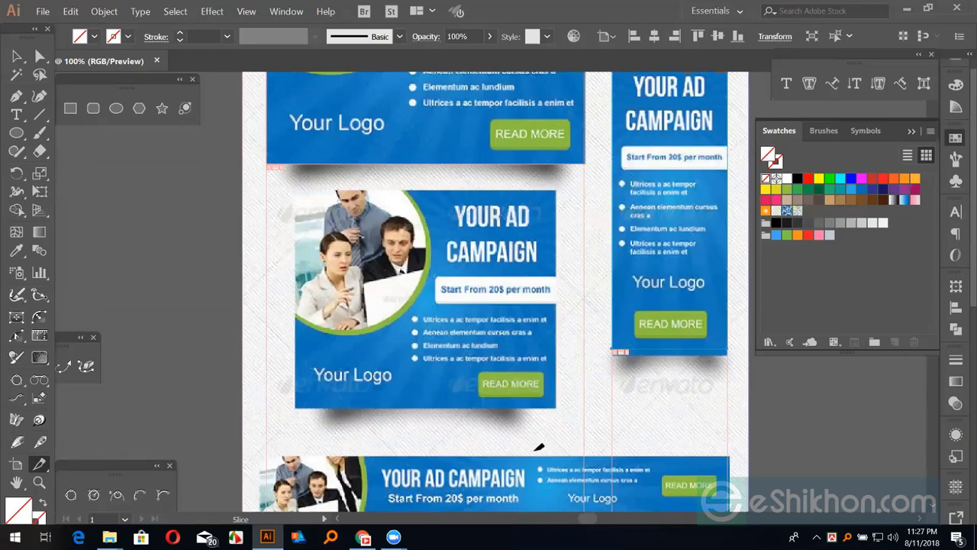
scroll(348, 264, "down", 4)
scroll(349, 264, "right", 1)
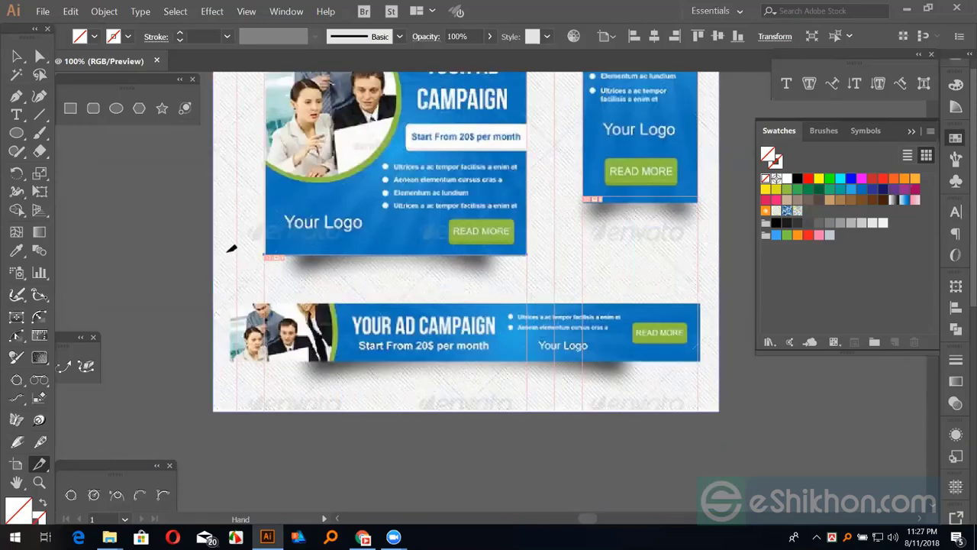
scroll(252, 275, "down", 1)
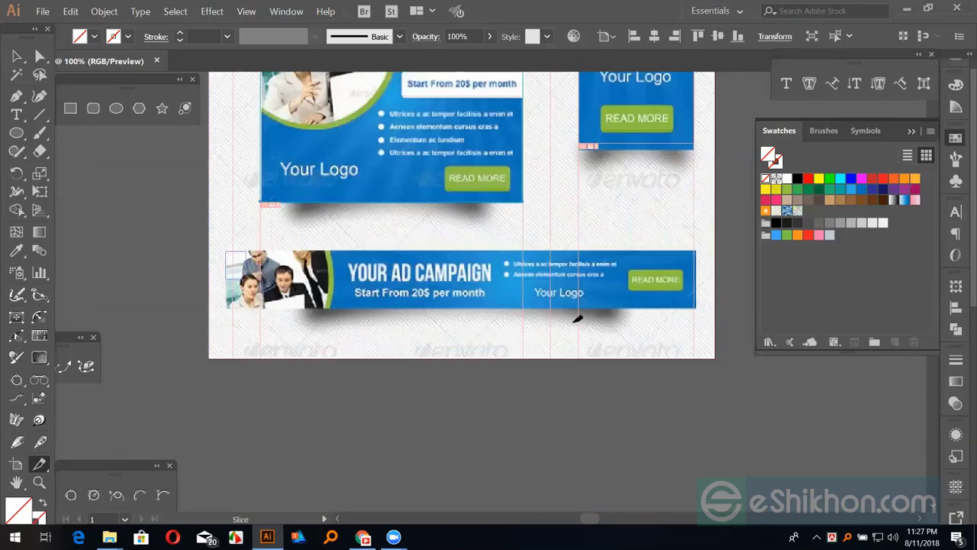
left_click(700, 304)
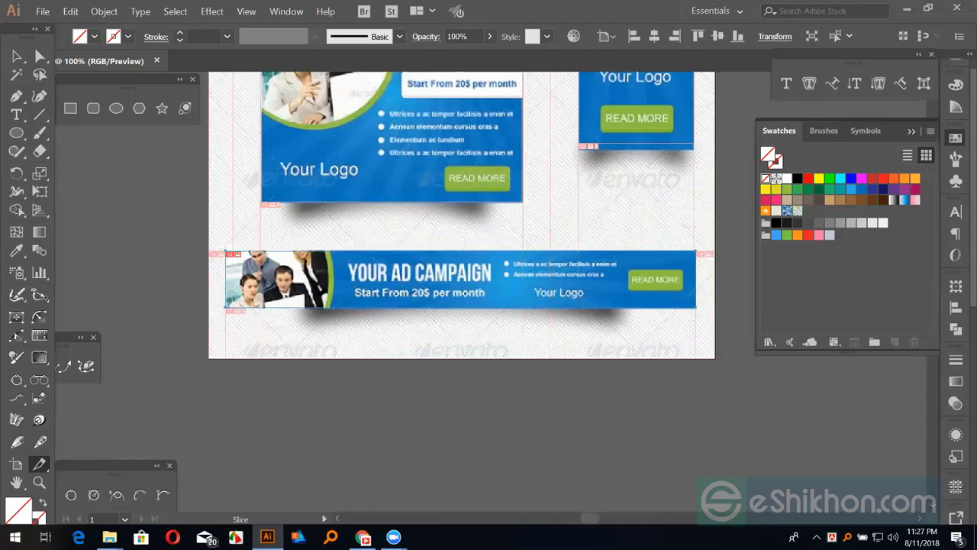
Step: Extend the vertical banner's slice down to the banner's lower edge with the Slice Selection tool
scroll(658, 258, "up", 1)
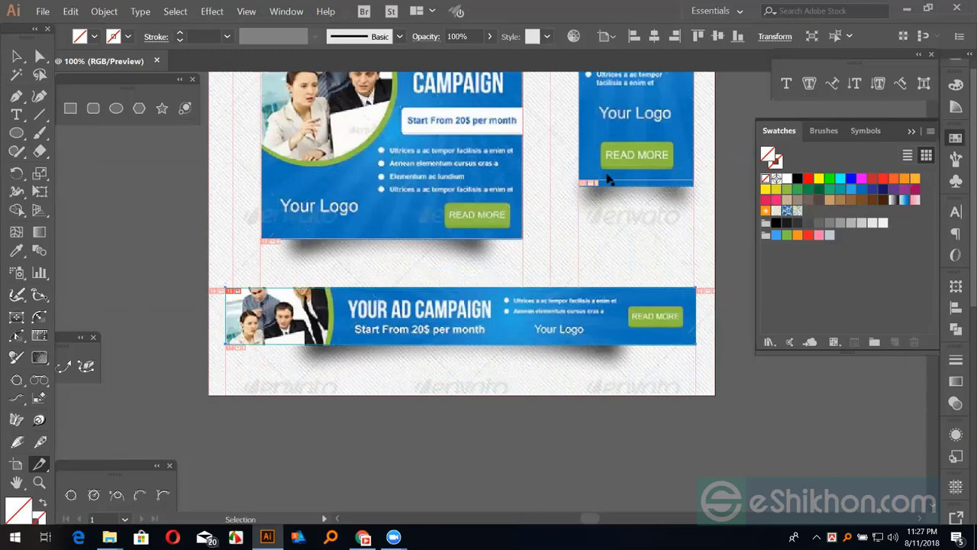
key("ctrl+plus")
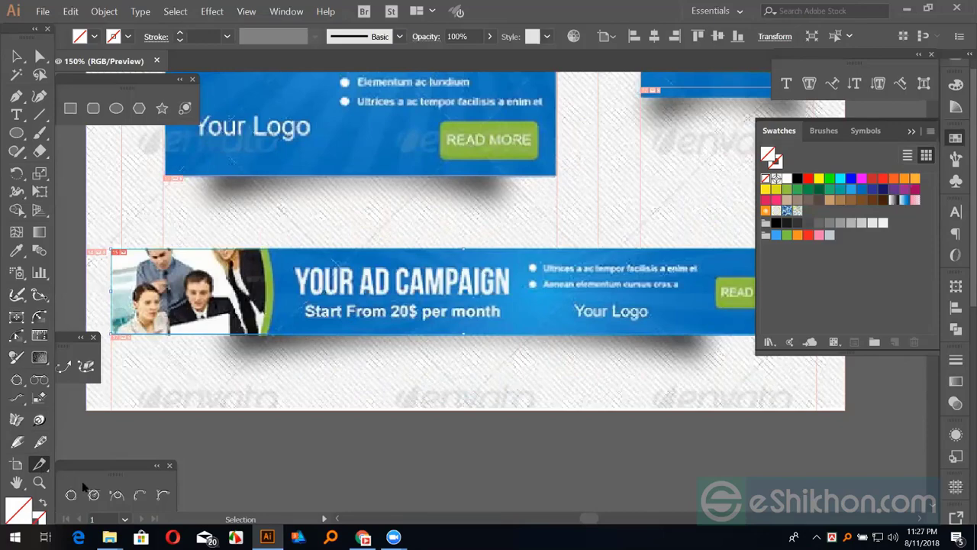
key("ctrl+plus")
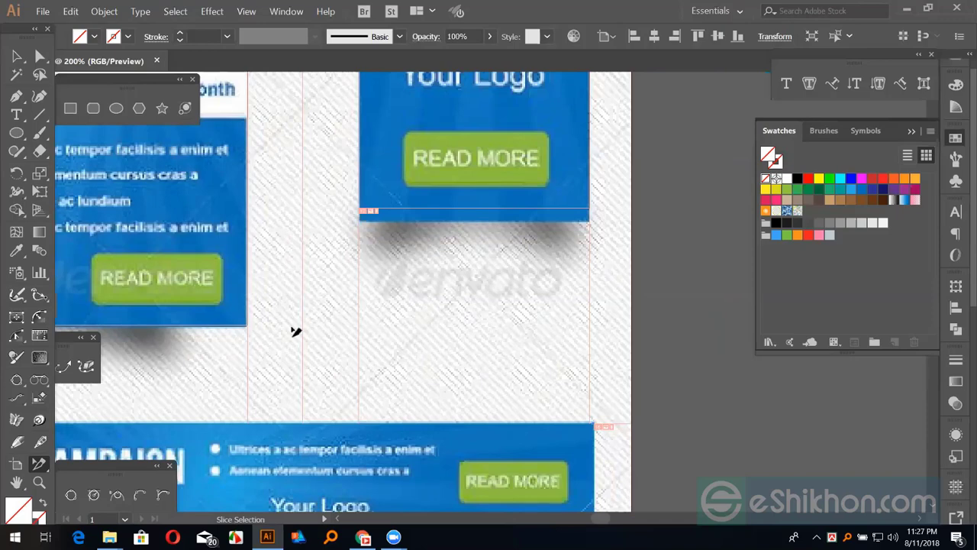
key("ctrl+minus")
key("ctrl+minus")
key("ctrl+minus")
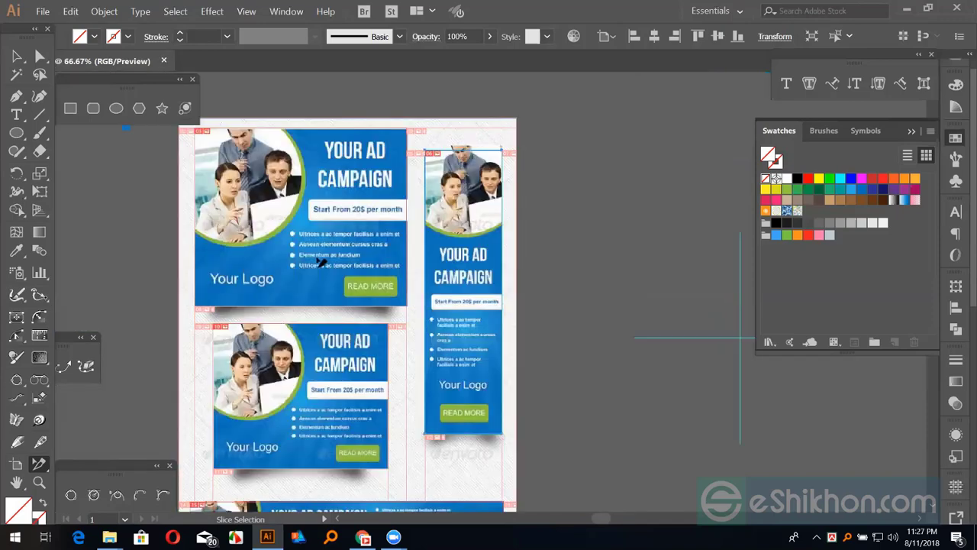
Step: Export all slices with Save for Web as maximum-quality JPEGs into New folder on the Desktop, named Untitled-1
left_click(42, 14)
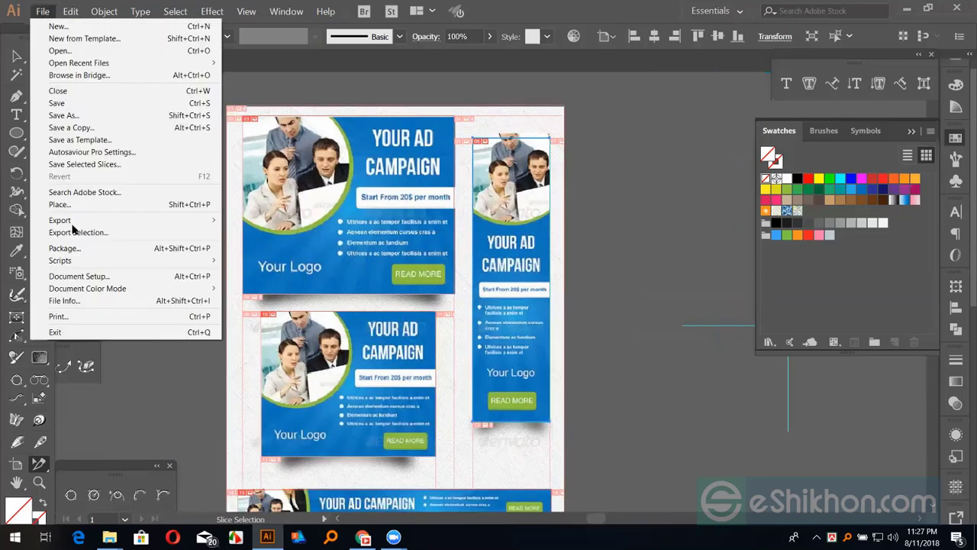
mouse_move(137, 220)
left_click(271, 245)
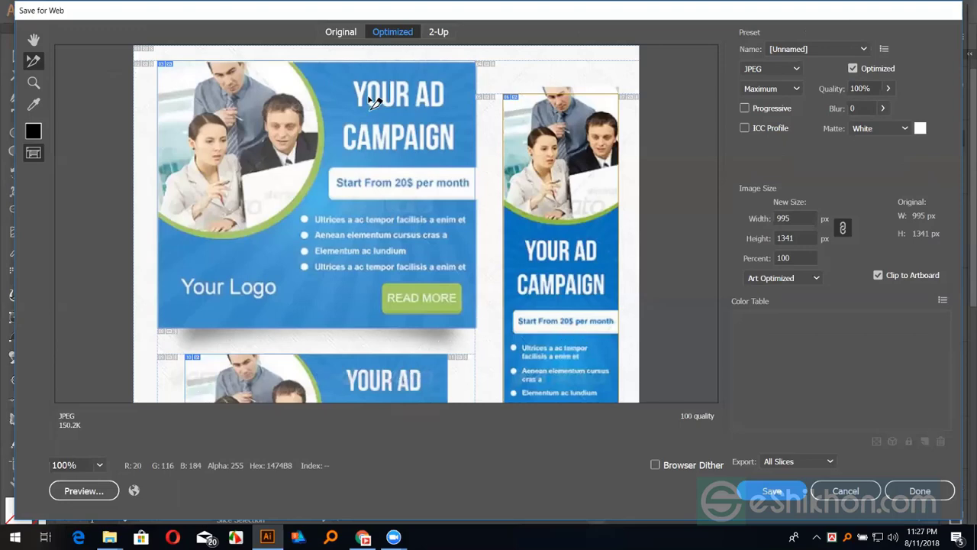
left_click(776, 492)
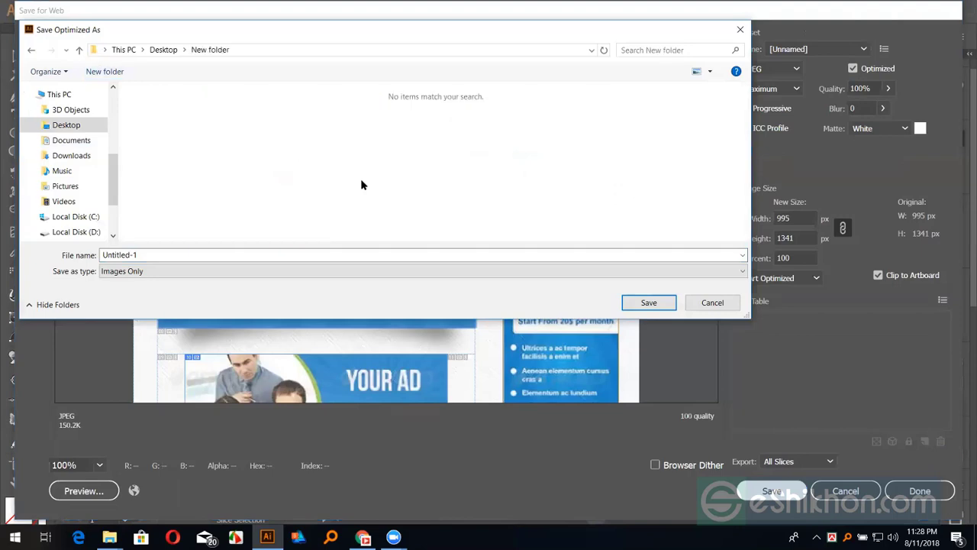
left_click(648, 304)
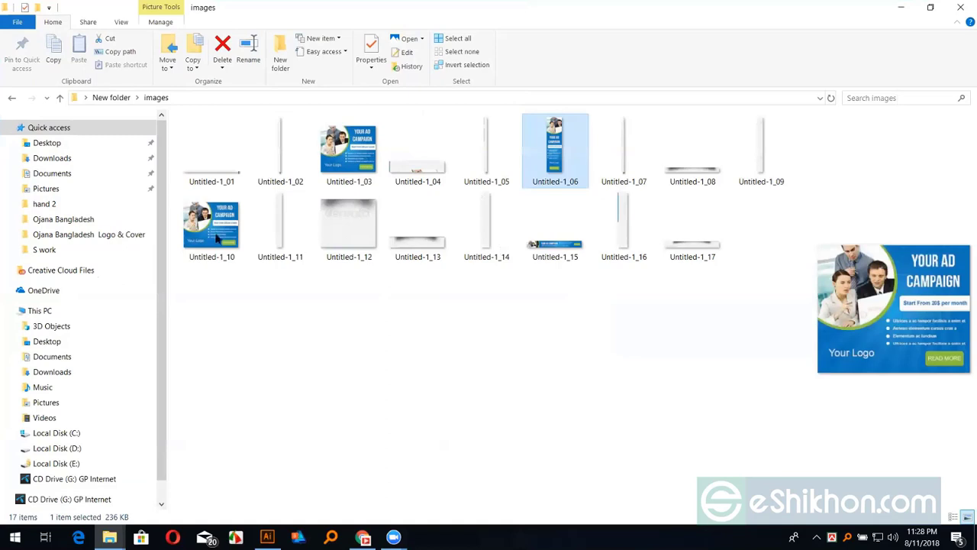
Step: In File Explorer, examine the exported slice images in the images folder, comparing the banner pieces with the leftover background pieces
left_click(221, 233)
left_click(368, 148)
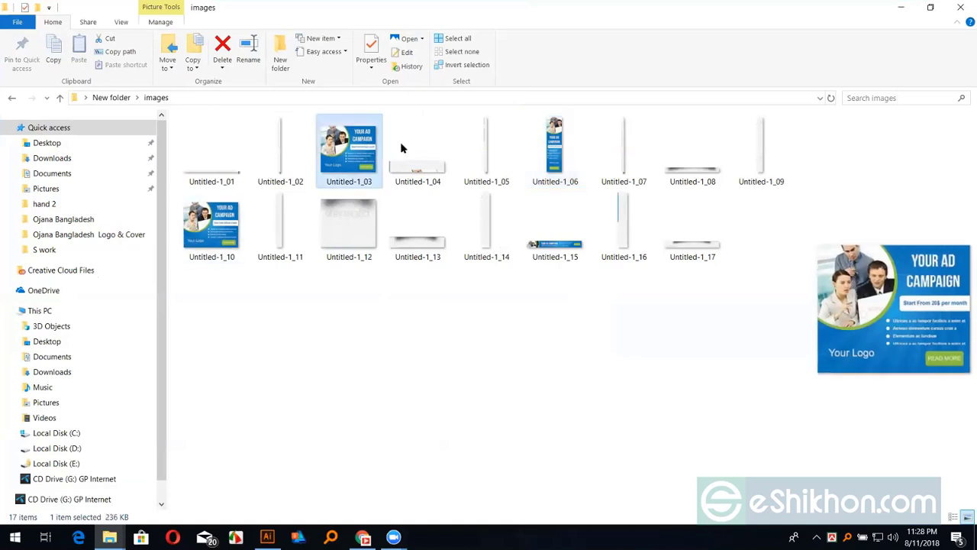
left_click(546, 150)
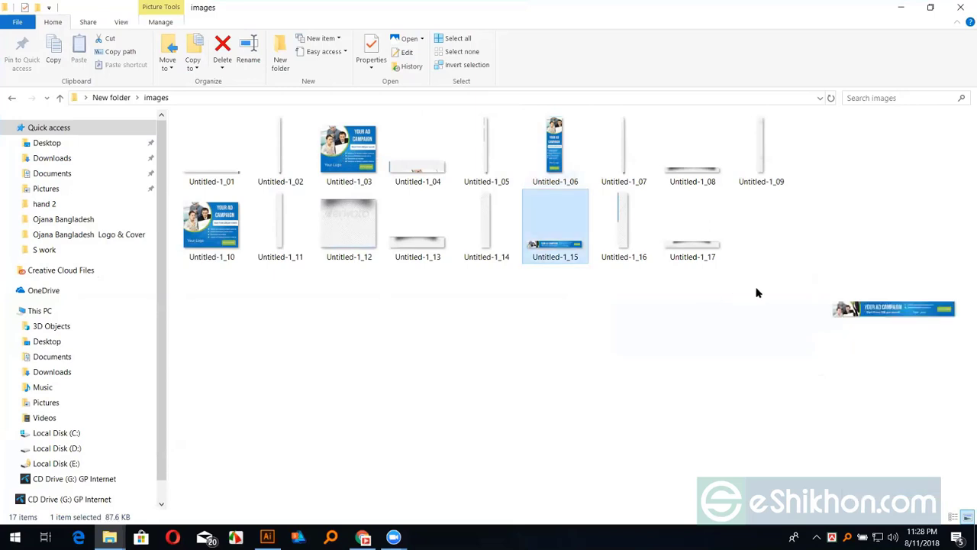
left_click_drag(757, 289, 216, 132)
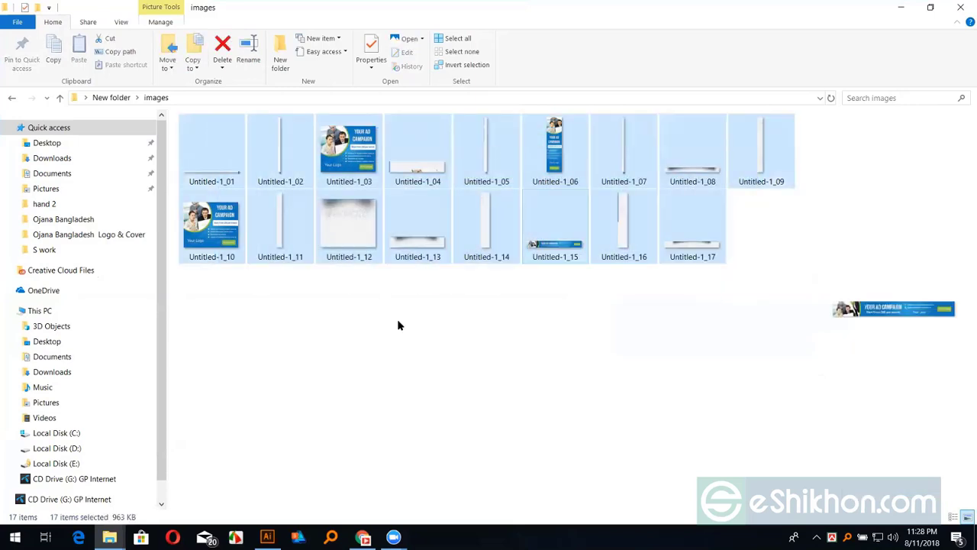
left_click(400, 320)
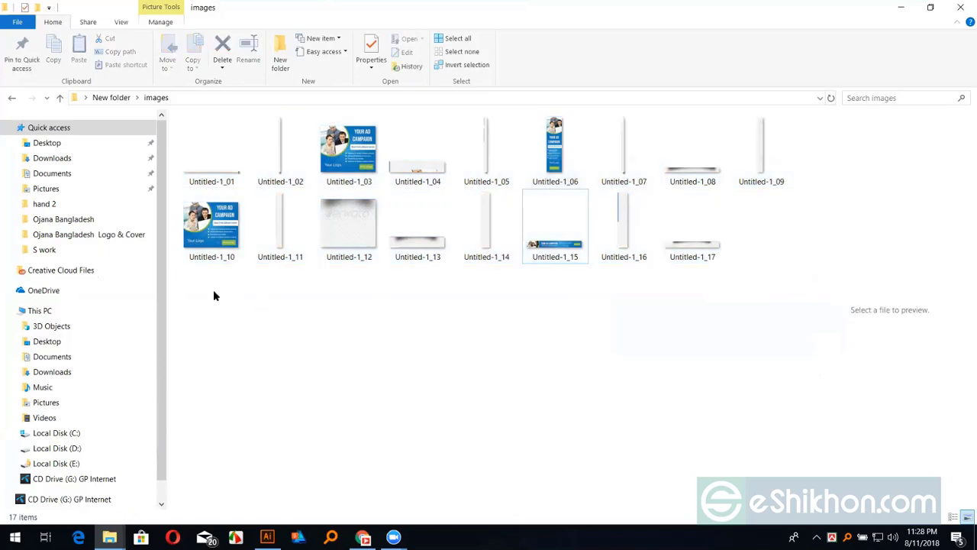
left_click_drag(213, 291, 737, 189)
left_click(626, 312)
left_click(525, 233)
left_click(539, 168)
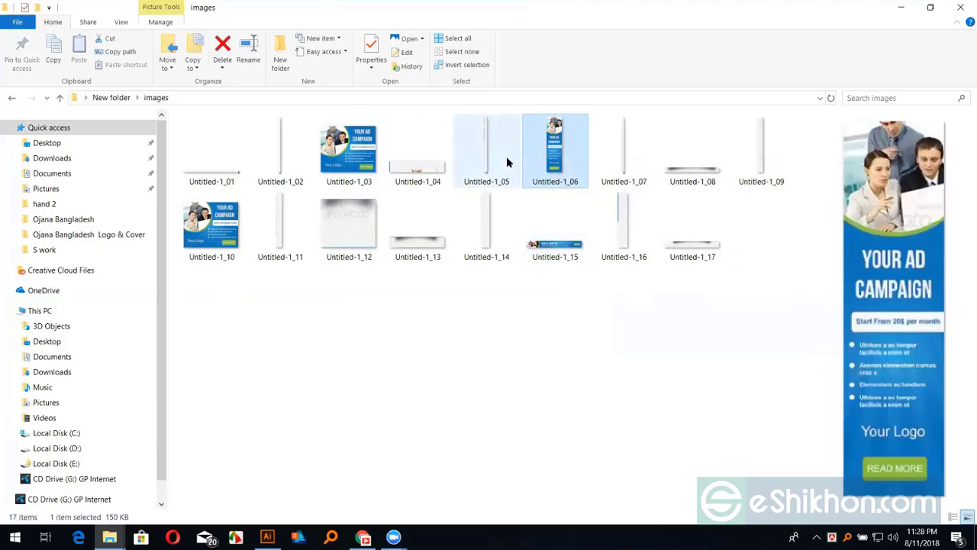
left_click(506, 159)
left_click(330, 171)
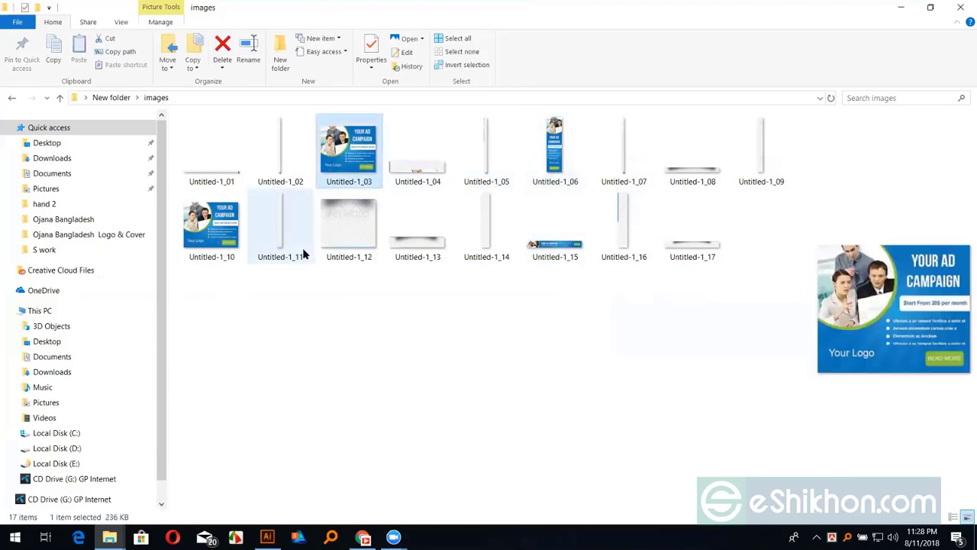
left_click(229, 229)
left_click(325, 231)
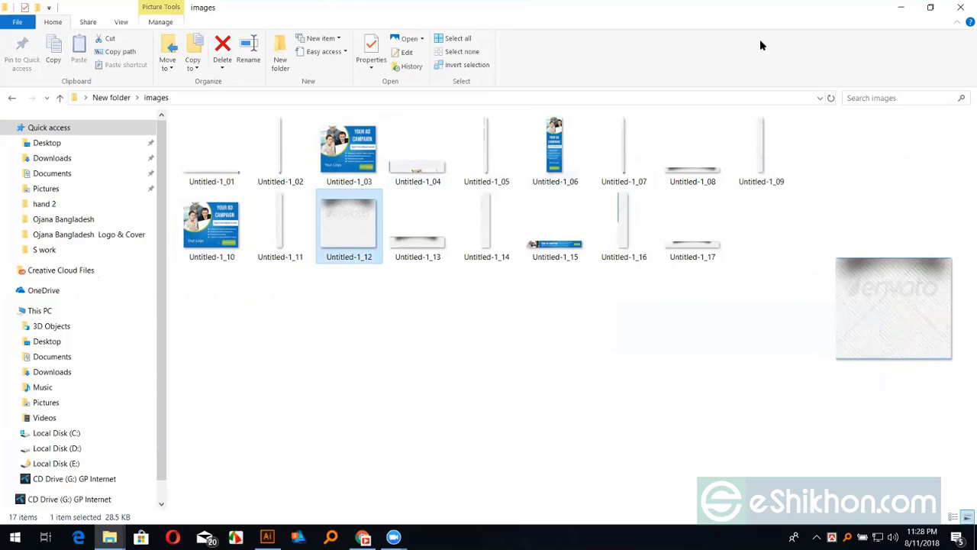
Step: Dismiss the images folder window, switch back to Illustrator and deselect the vertical banner's slice
key("super+Down")
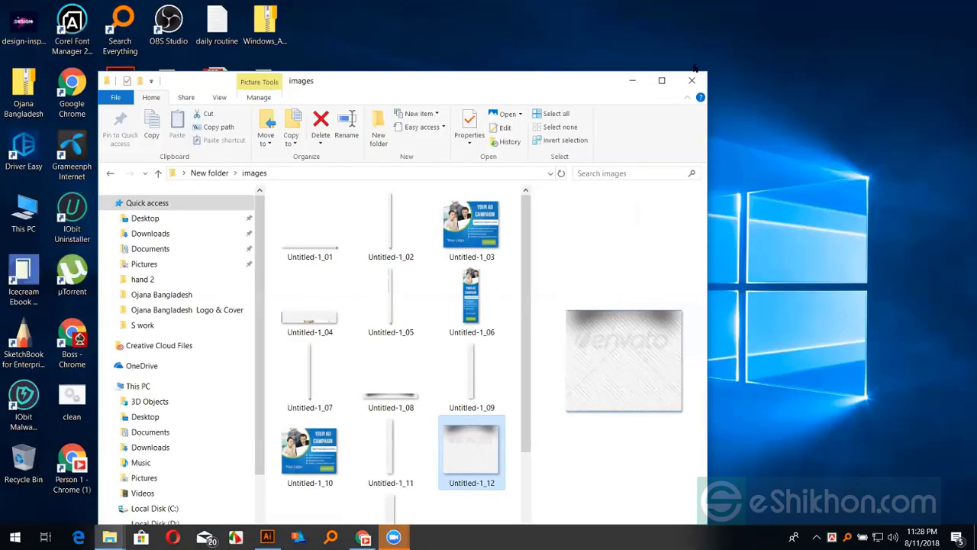
key("super+Down")
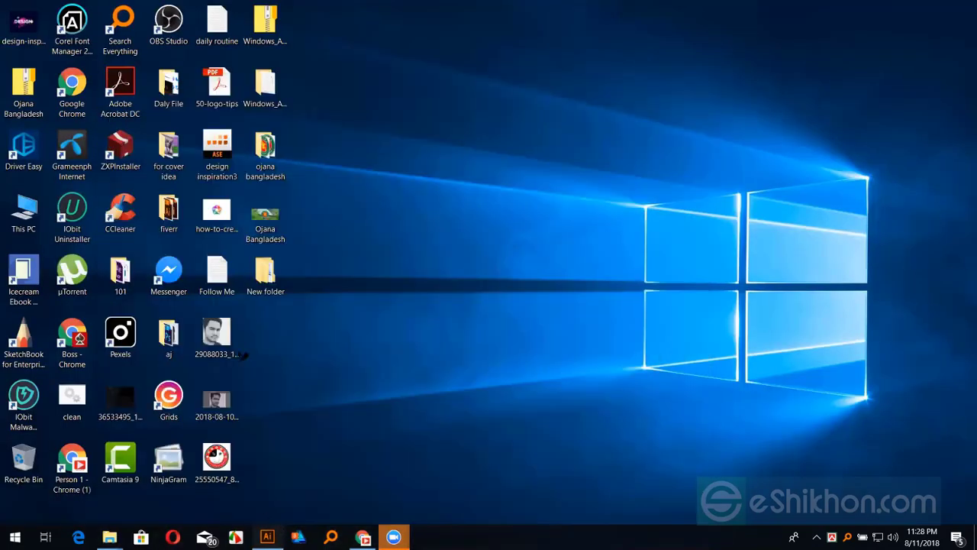
key("alt+Tab")
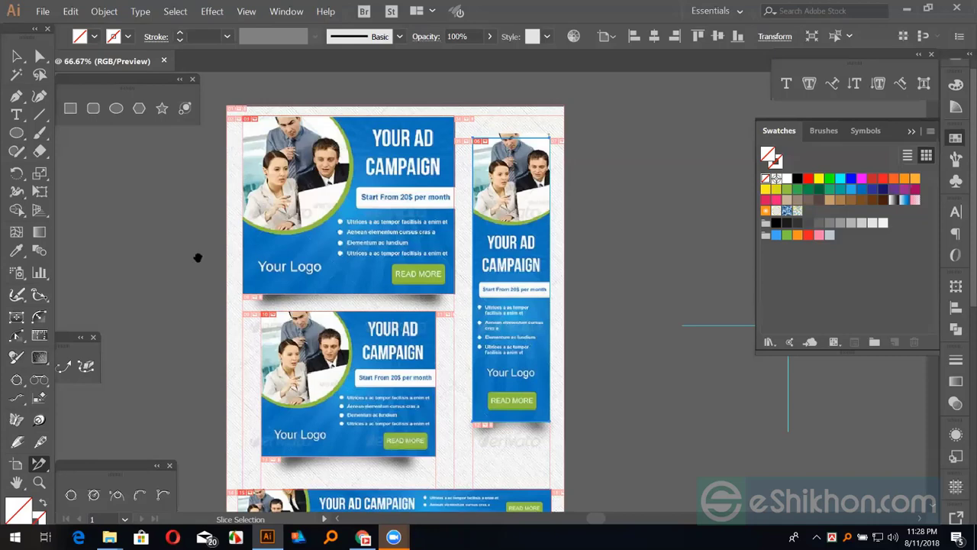
left_click(16, 483)
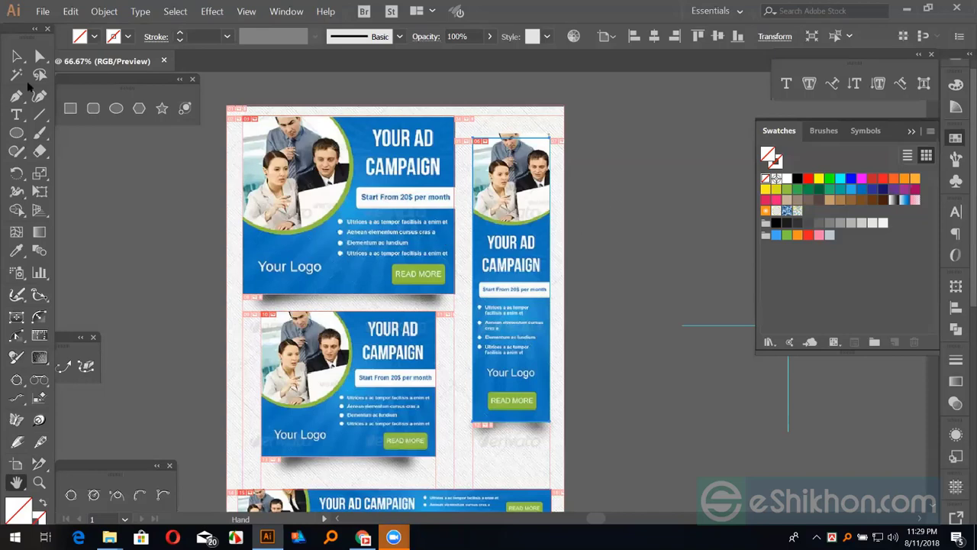
left_click(17, 56)
left_click(91, 157)
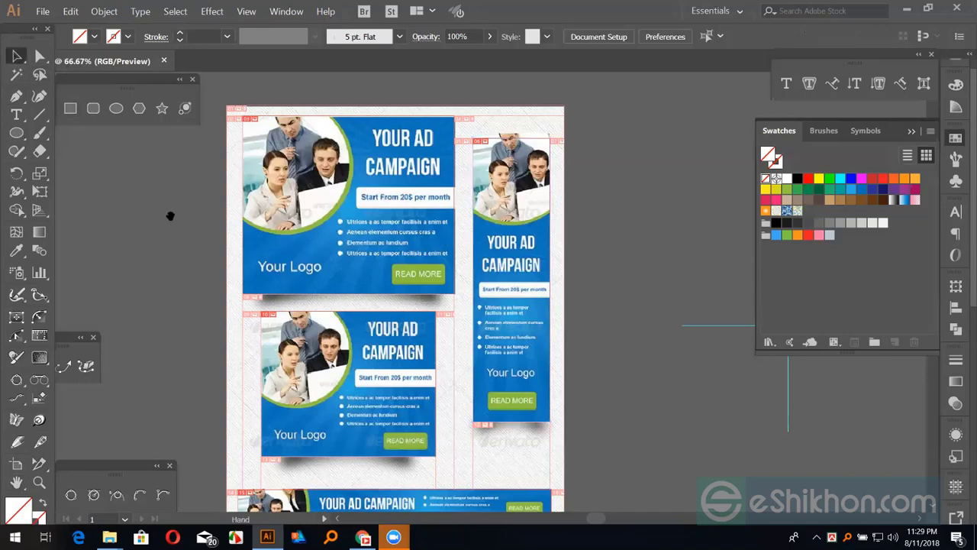
Step: Close the sliced document without saving its changes
left_click_drag(245, 214, 279, 205)
scroll(237, 178, "down", 2)
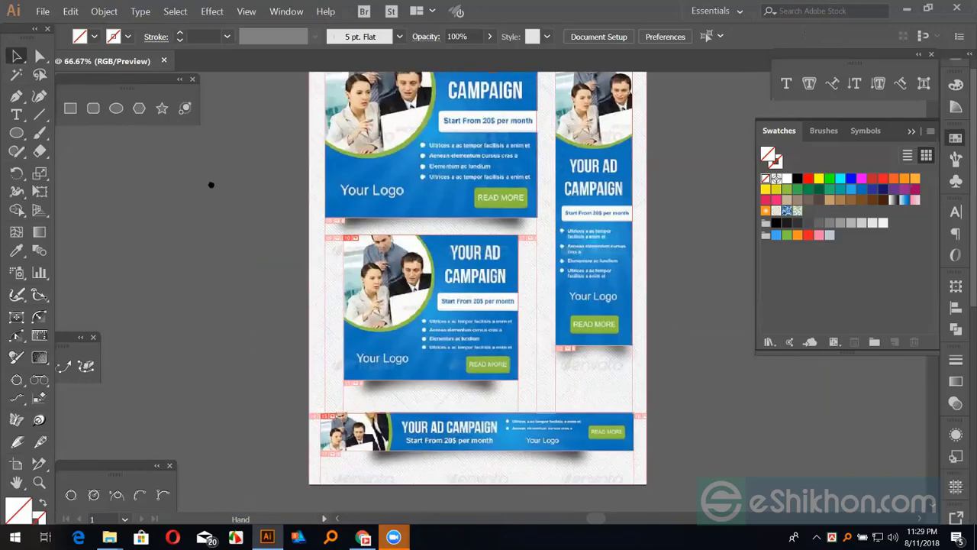
left_click(164, 61)
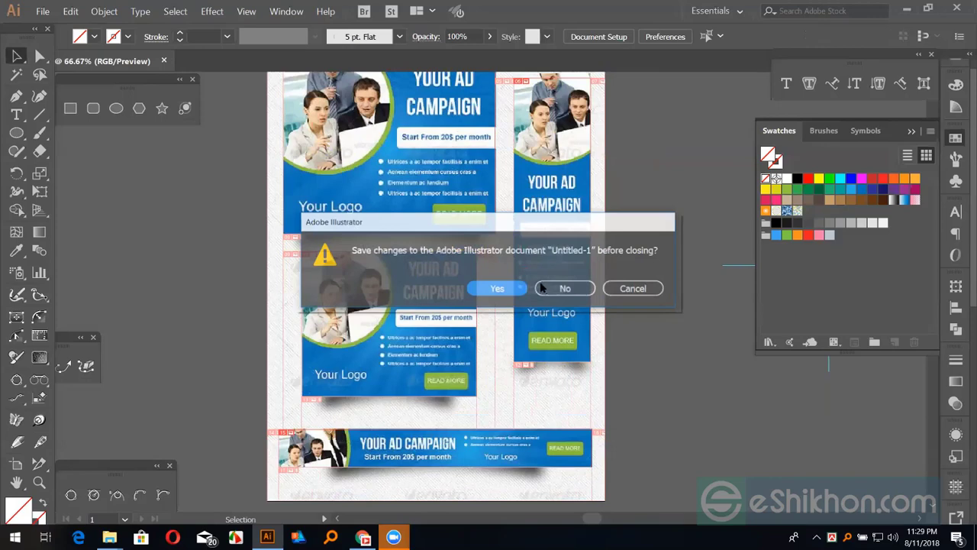
key("n")
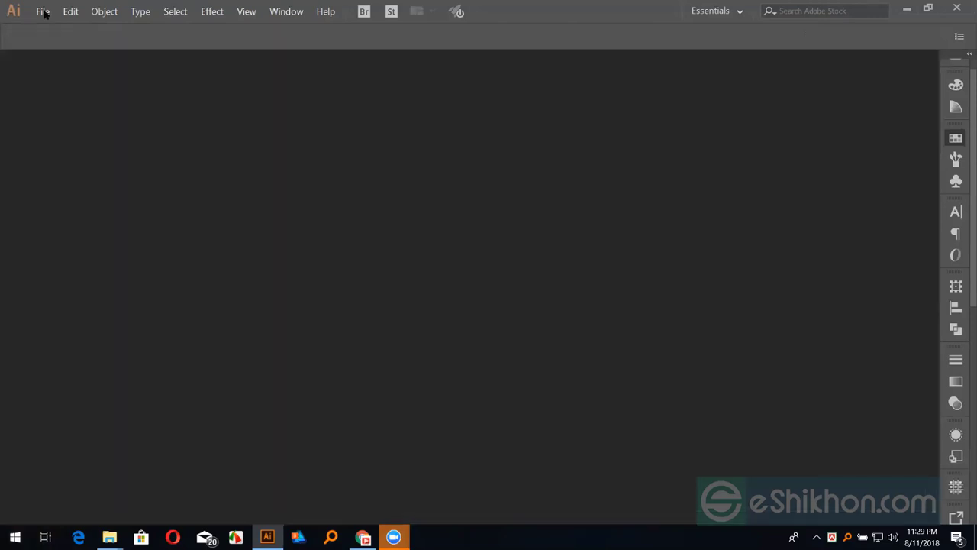
Step: Create a new 800 x 600 px RGB document from the recent preset
left_click(42, 12)
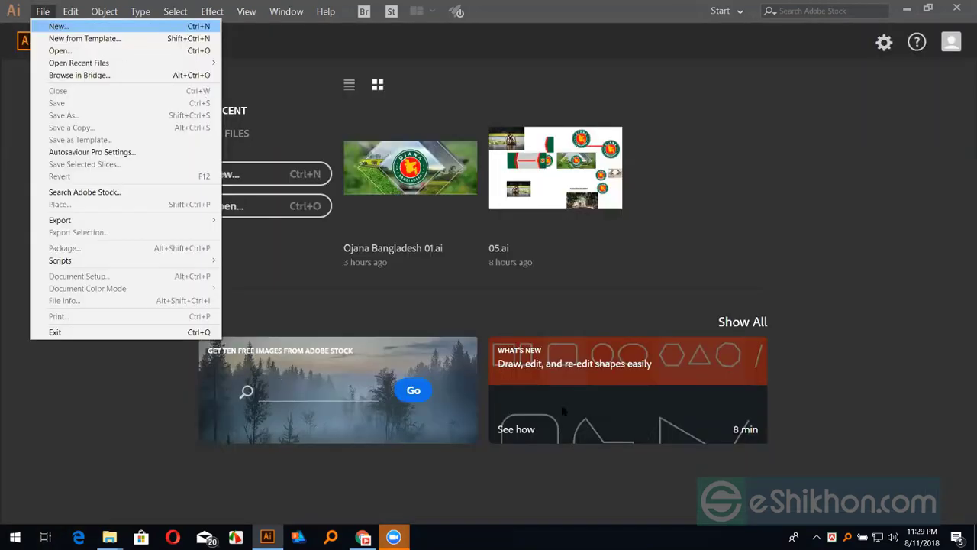
key("Return")
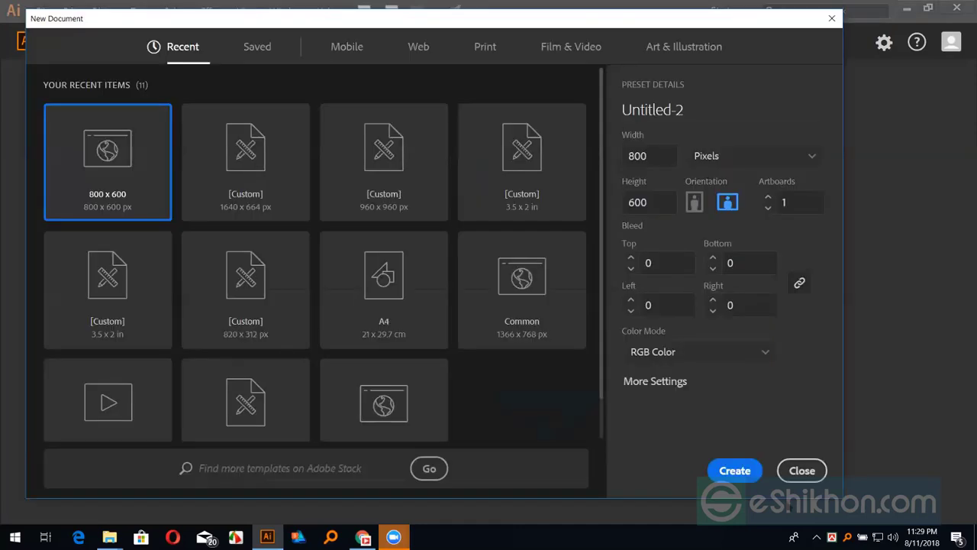
key("Return")
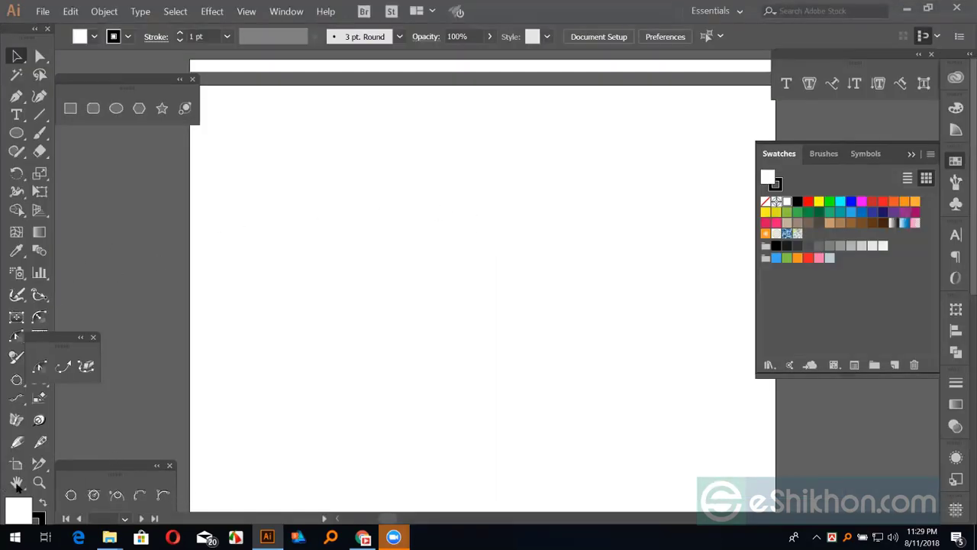
Step: Reposition the printable page area on the artboard with the Print Tiling tool
left_click(17, 483)
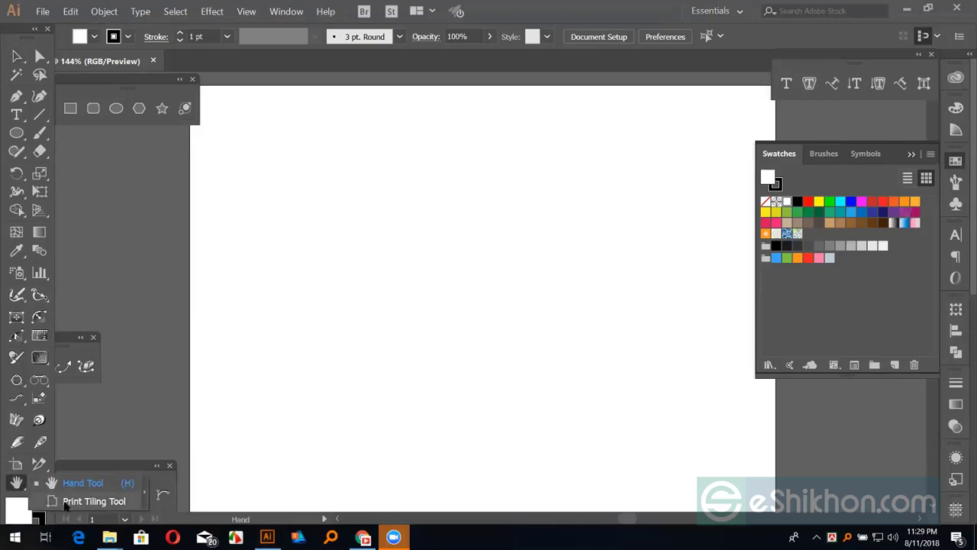
left_click(66, 506)
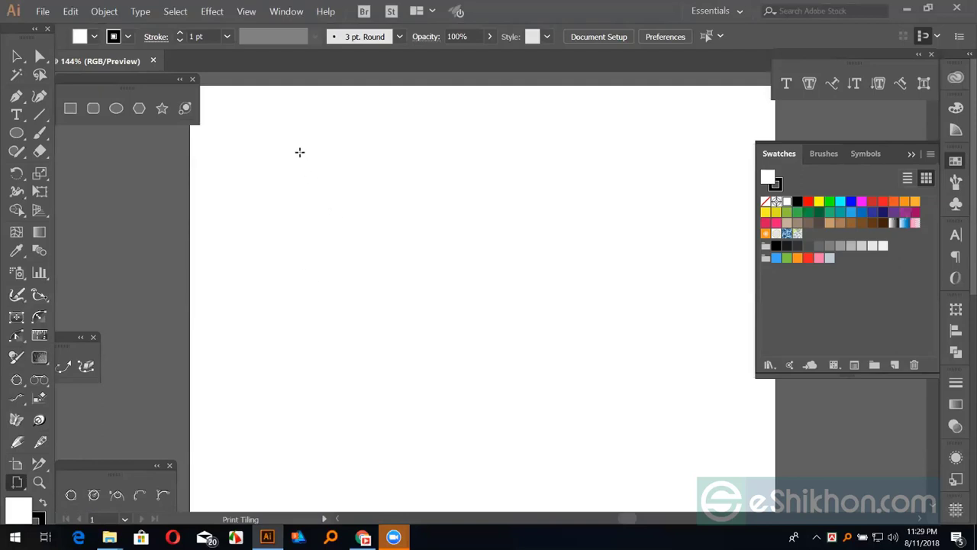
left_click_drag(299, 151, 191, 461)
key("v")
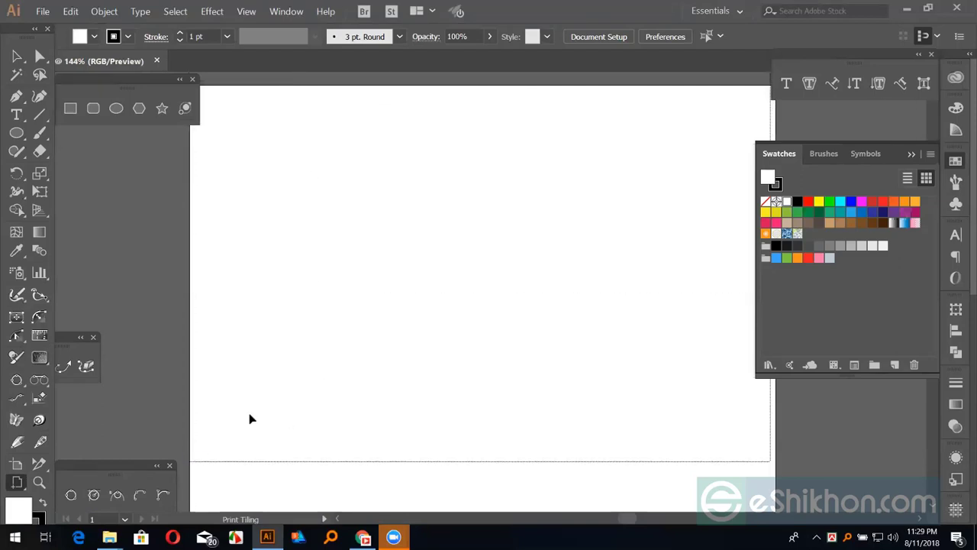
Step: In the print settings, shift the page placement to X 18 px, Y -23 px and review the available media sizes
key("ctrl+p")
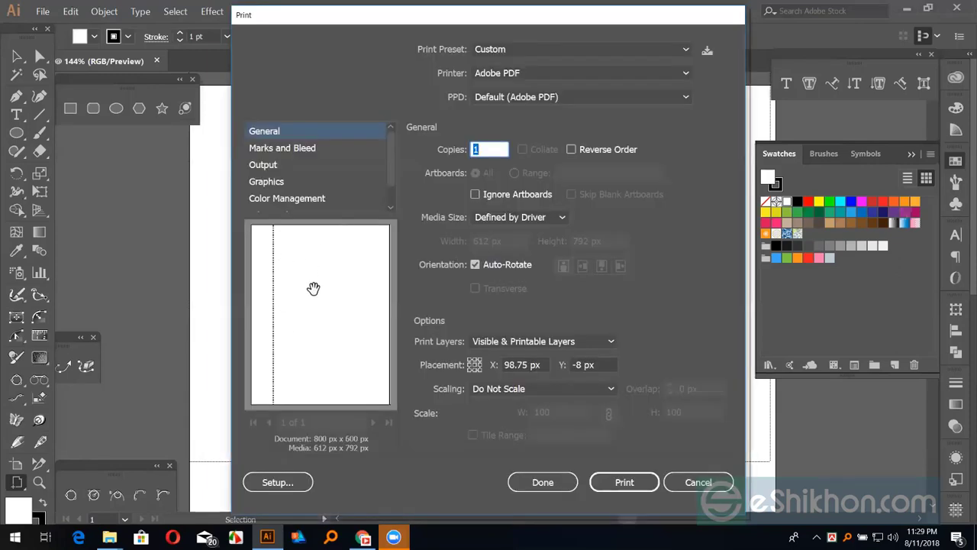
mouse_move(313, 288)
left_mouse_down()
mouse_move(338, 286)
mouse_move(310, 257)
mouse_move(290, 277)
mouse_move(310, 290)
mouse_move(286, 264)
mouse_move(292, 285)
mouse_move(303, 270)
mouse_move(303, 285)
left_mouse_up()
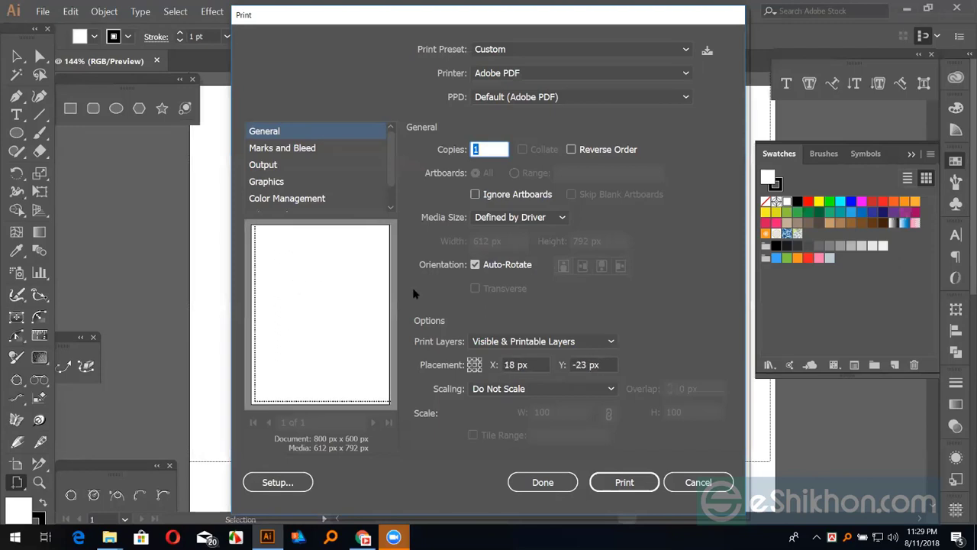
left_click(527, 217)
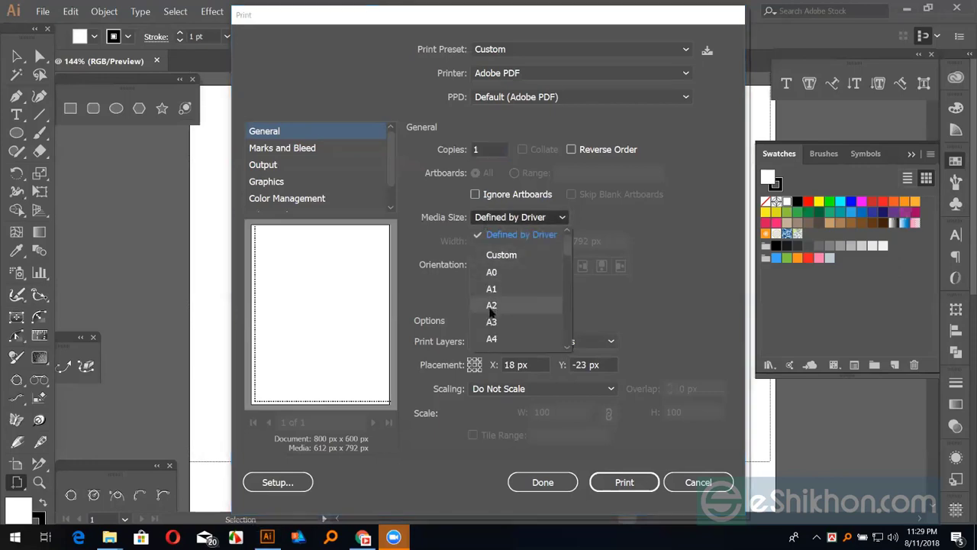
scroll(496, 306, "down", 1)
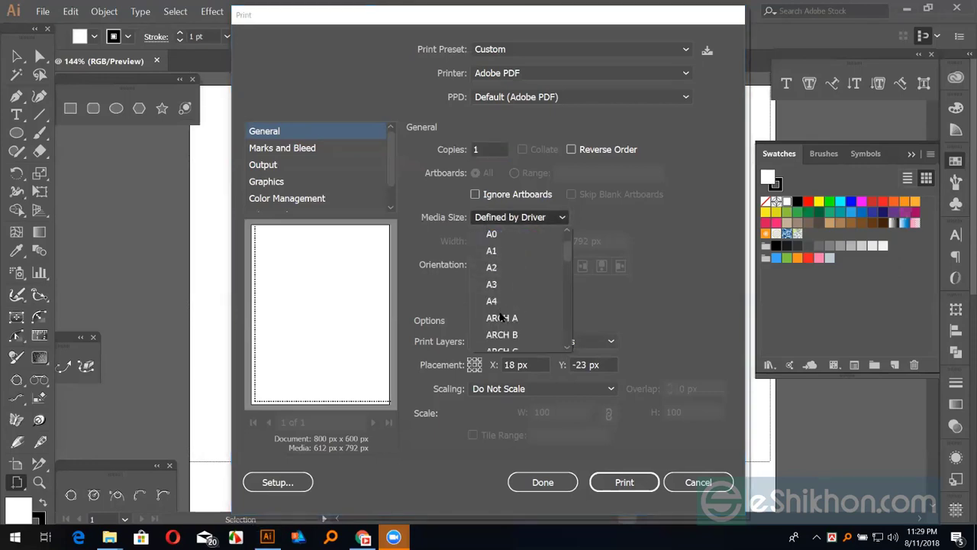
scroll(514, 304, "down", 5)
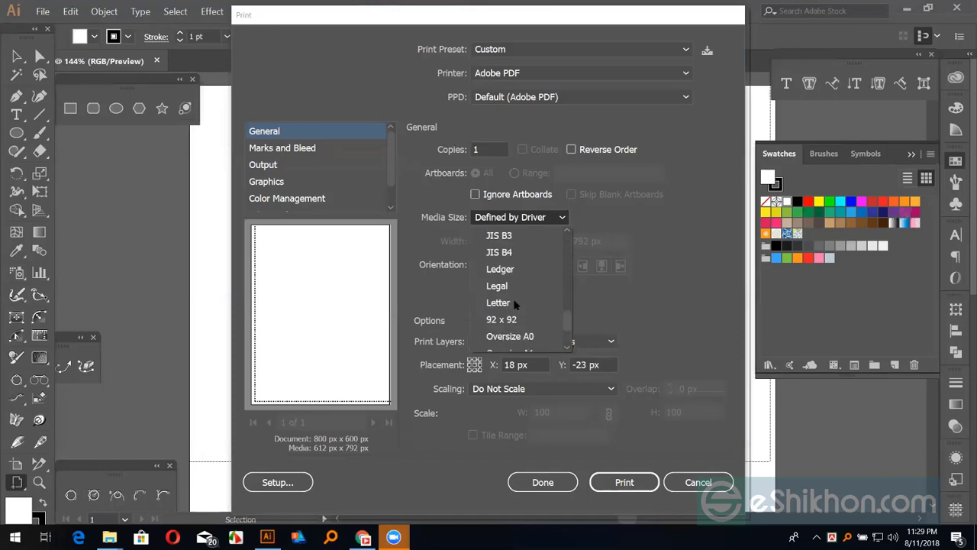
scroll(513, 304, "up", 8)
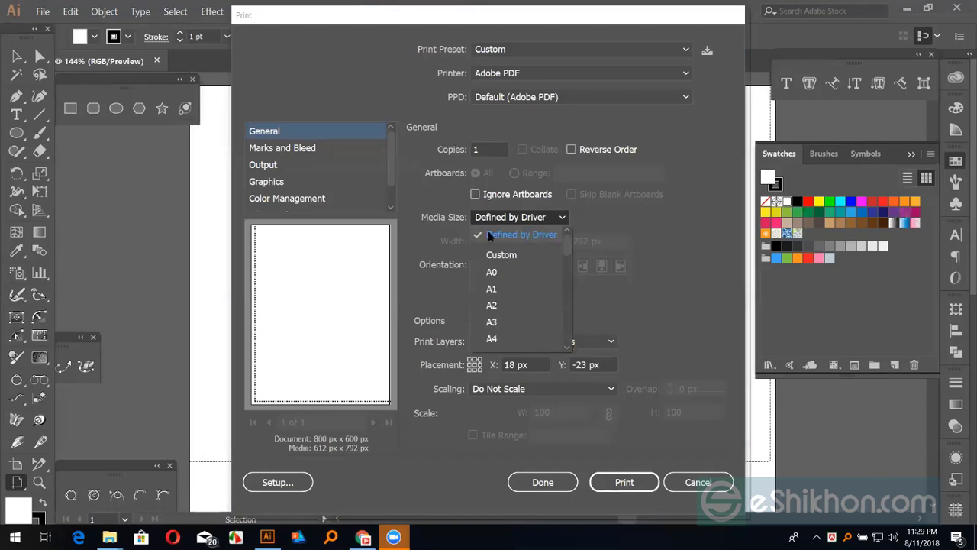
left_click(599, 220)
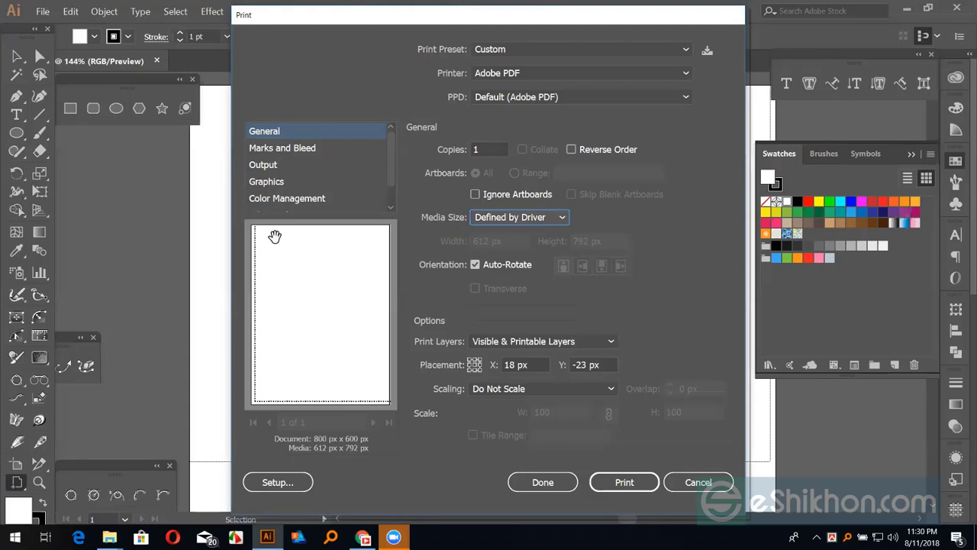
Step: Turn off Auto-Rotate to try the flipped portrait and landscape orientations, restore it, and leave the print settings without printing
left_click(483, 149)
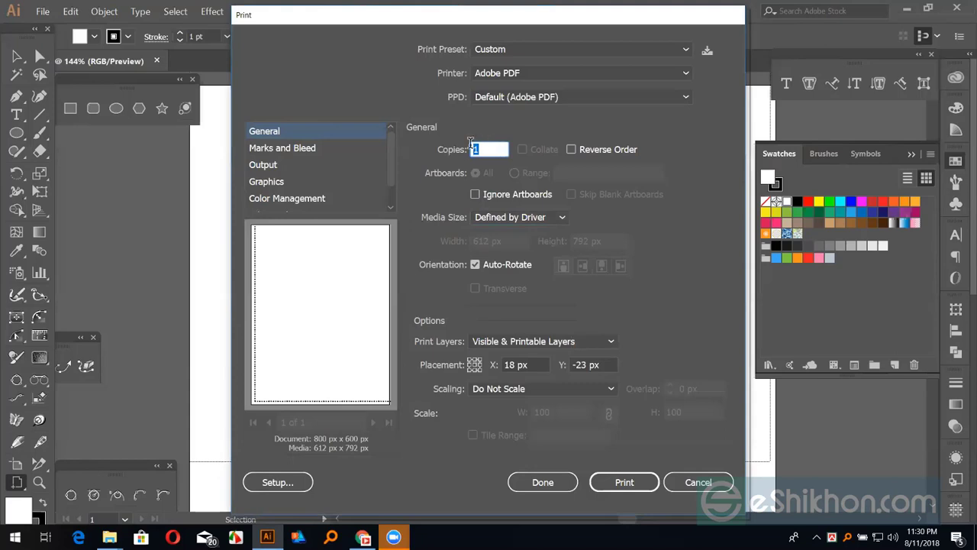
left_click(475, 267)
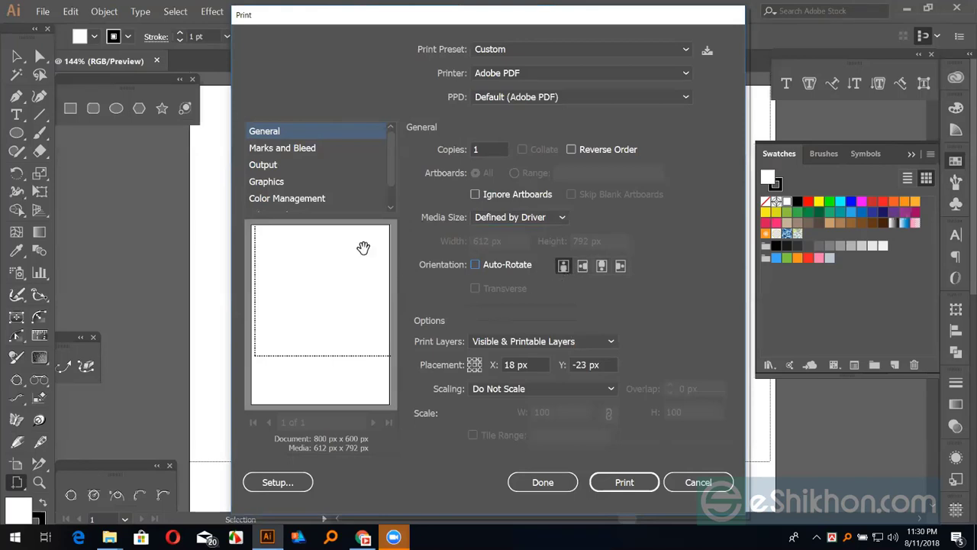
left_click(600, 268)
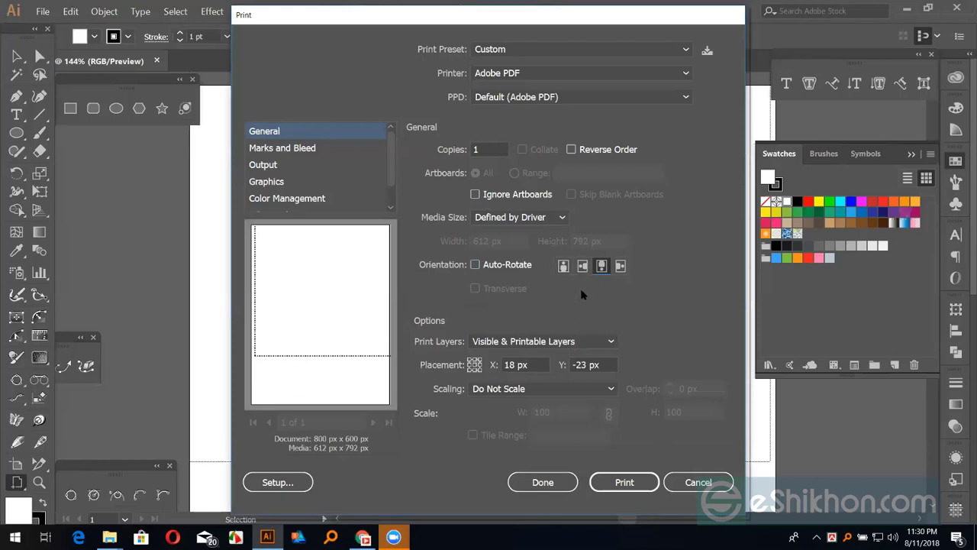
left_click(621, 265)
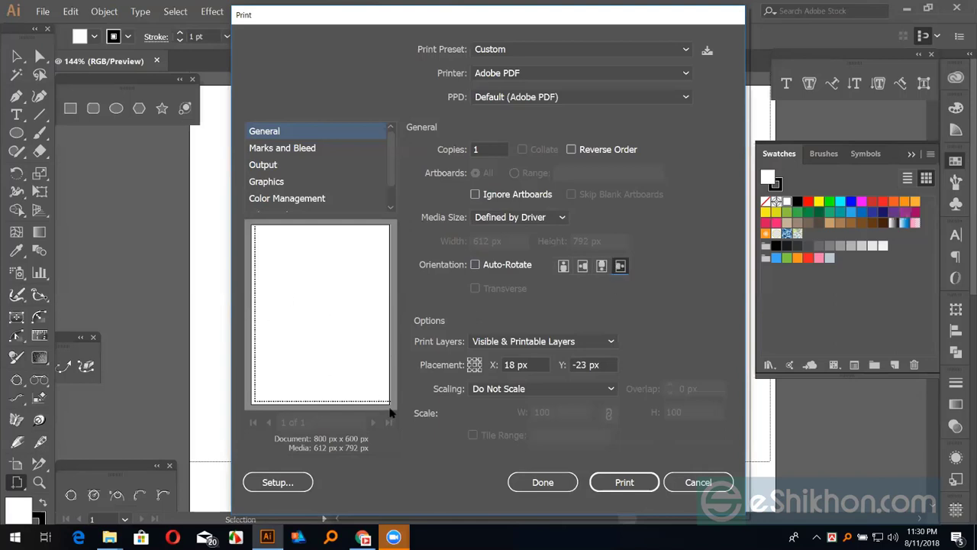
left_click(476, 265)
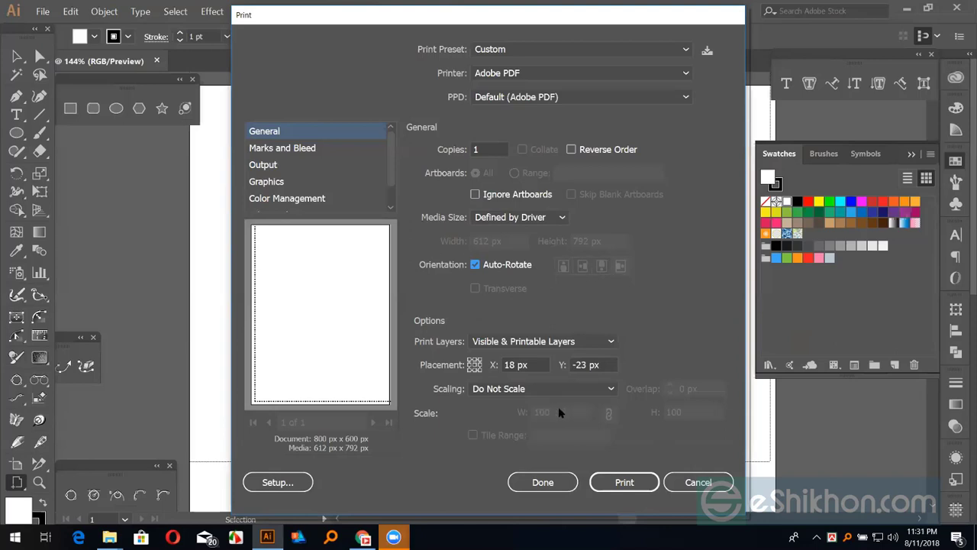
left_click(685, 484)
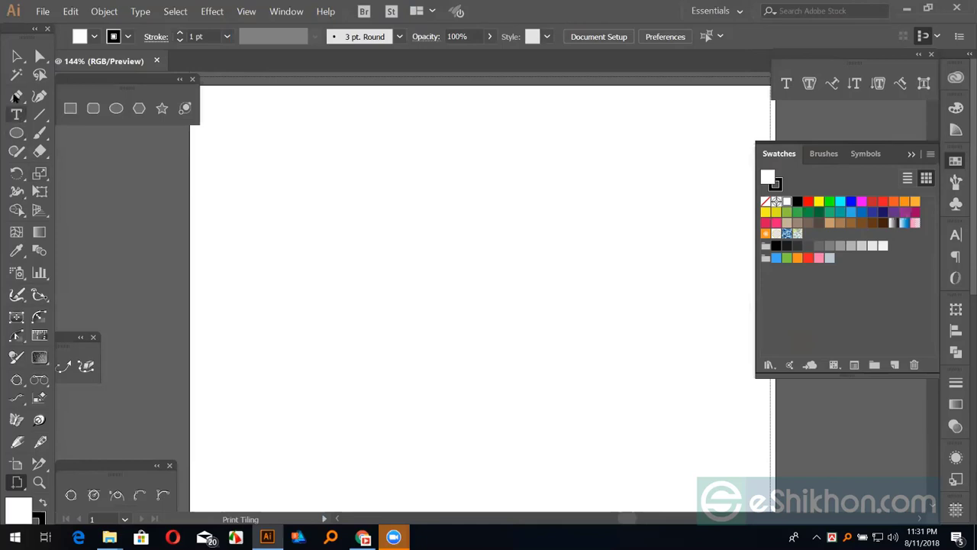
left_click(17, 55)
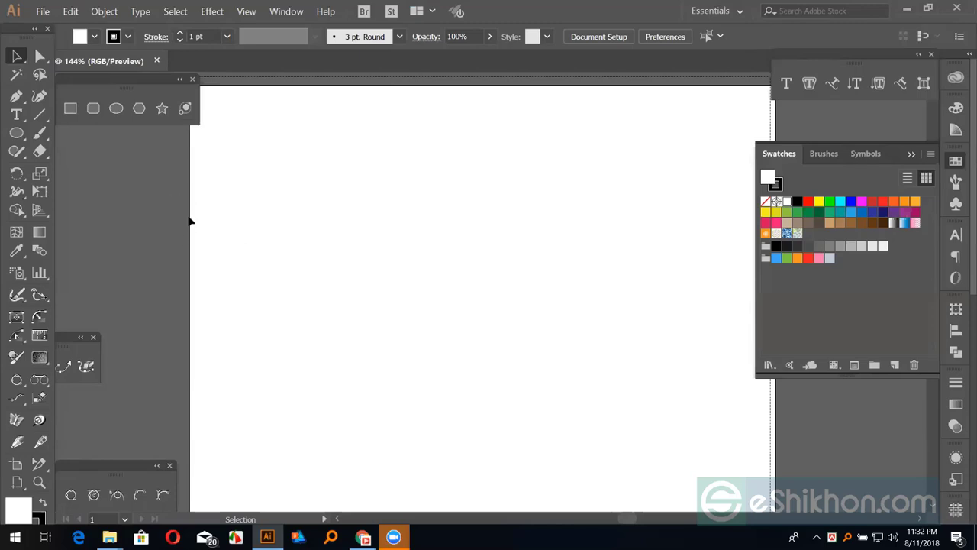
left_click_drag(222, 205, 221, 349)
left_click_drag(214, 231, 733, 506)
left_click_drag(202, 321, 204, 336)
left_click_drag(206, 345, 206, 344)
left_click_drag(216, 275, 210, 384)
left_click_drag(191, 309, 191, 386)
Step: Draw a rectangle that covers the whole artboard from corner to corner
left_click(71, 108)
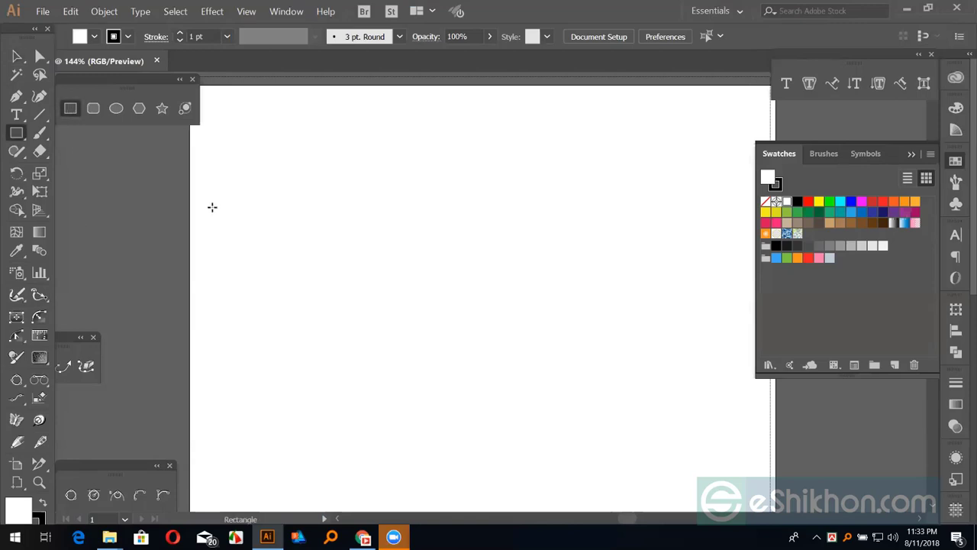
key("ctrl+minus")
key("ctrl+minus")
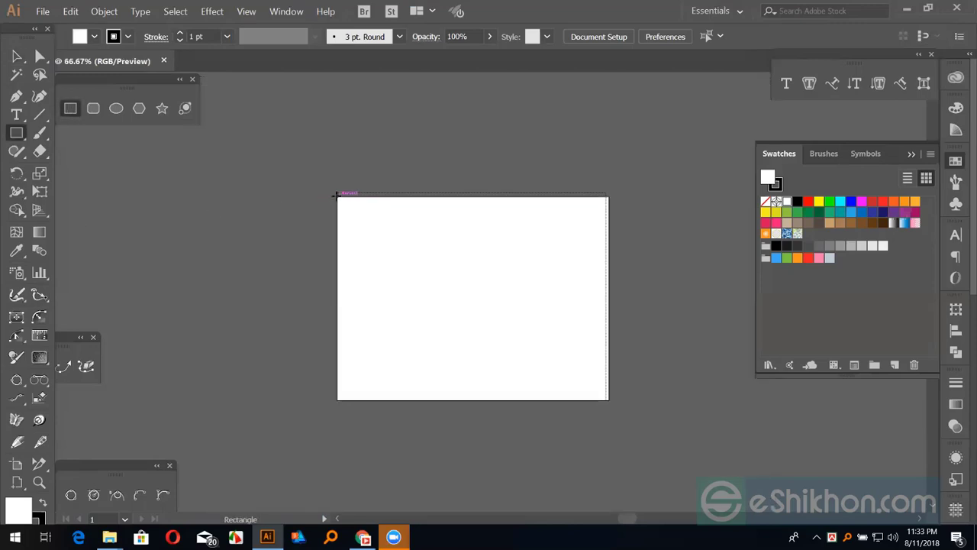
mouse_move(337, 197)
left_mouse_down()
mouse_move(476, 334)
mouse_move(563, 389)
mouse_move(608, 400)
left_mouse_up()
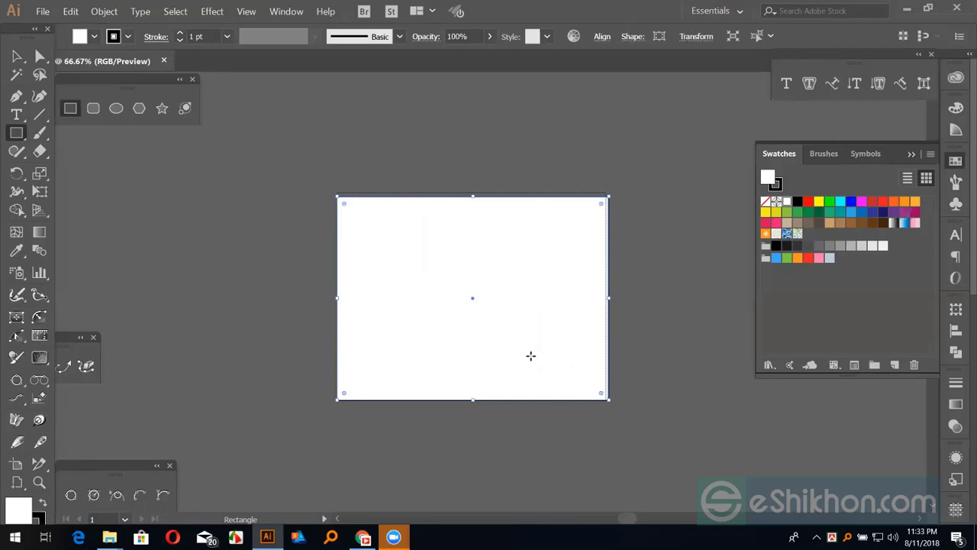
Step: Give the rectangle a black fill and remove its stroke
key("shift+x")
key("x")
key("slash")
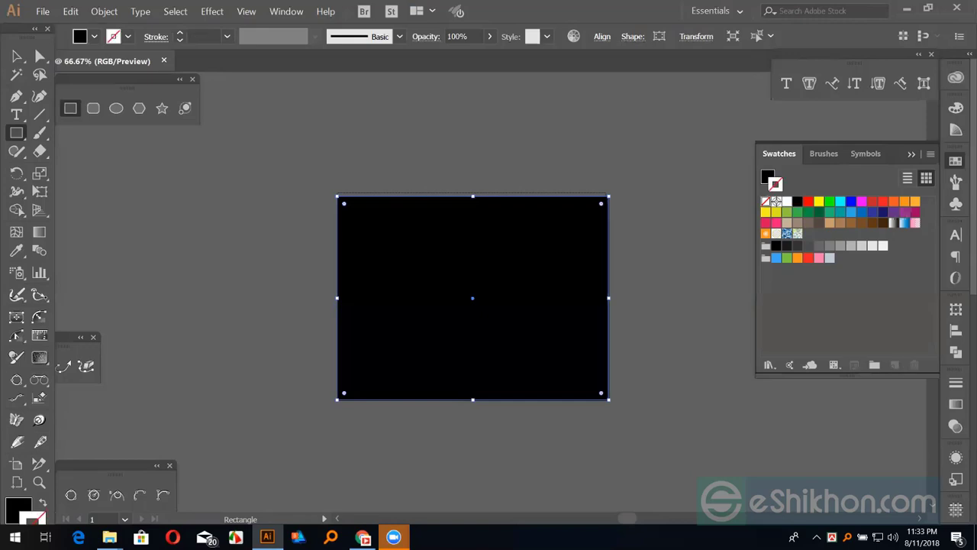
key("x")
Step: Offset the black rectangle's path outward by 10 px with Miter joins, with the preview turned on
left_click(16, 56)
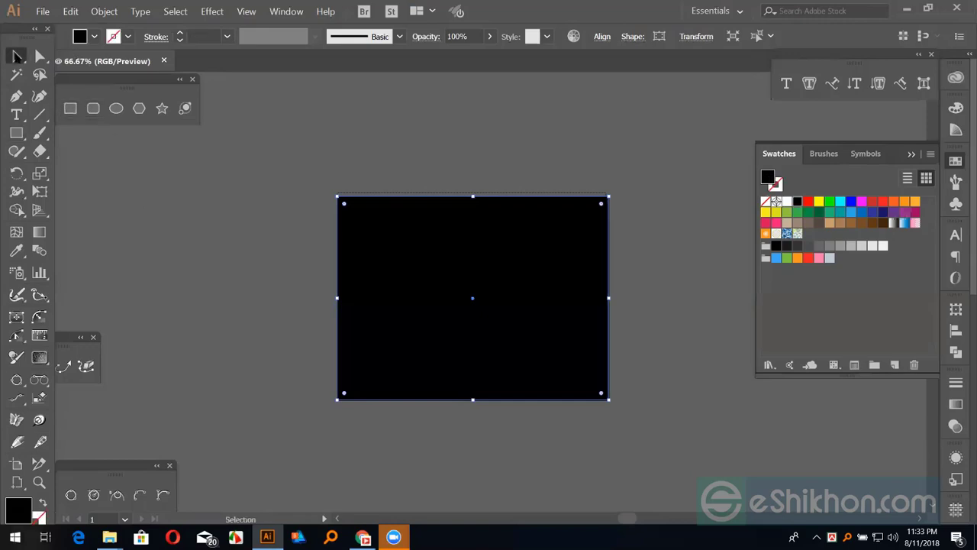
key("ctrl+alt+o")
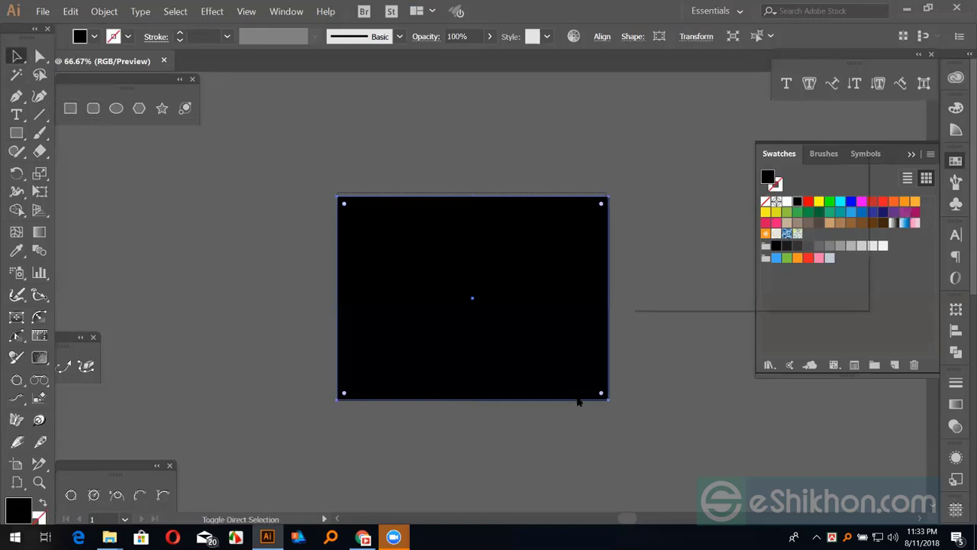
left_click(652, 273)
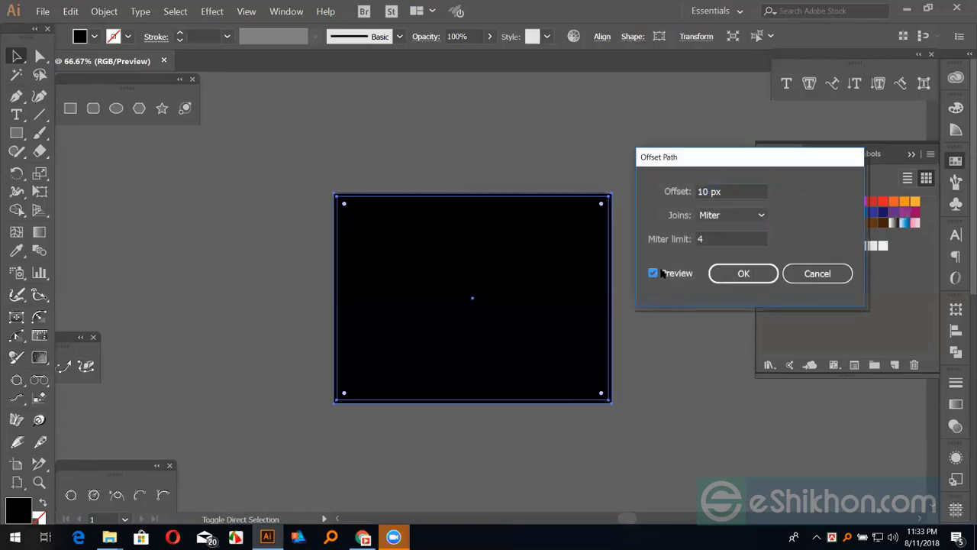
left_click_drag(727, 191, 662, 192)
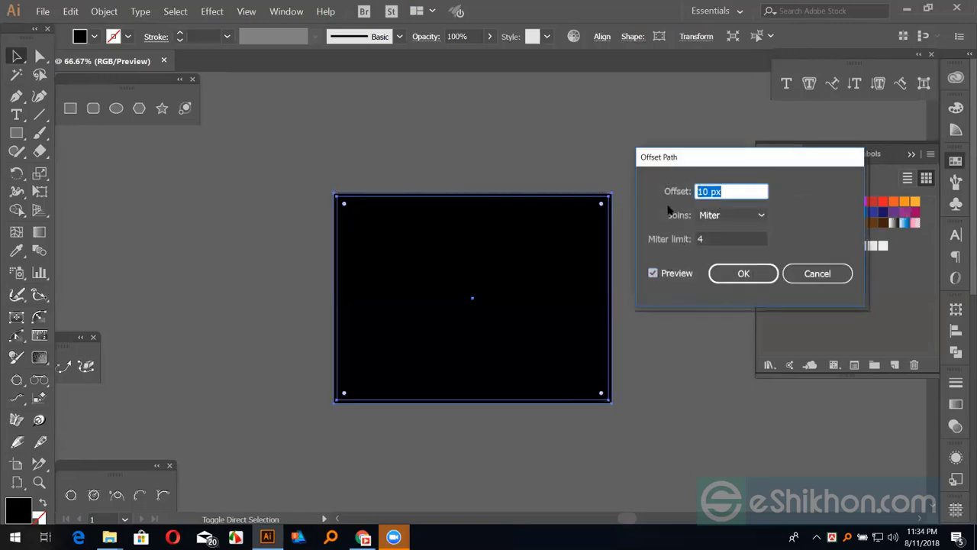
left_click(741, 273)
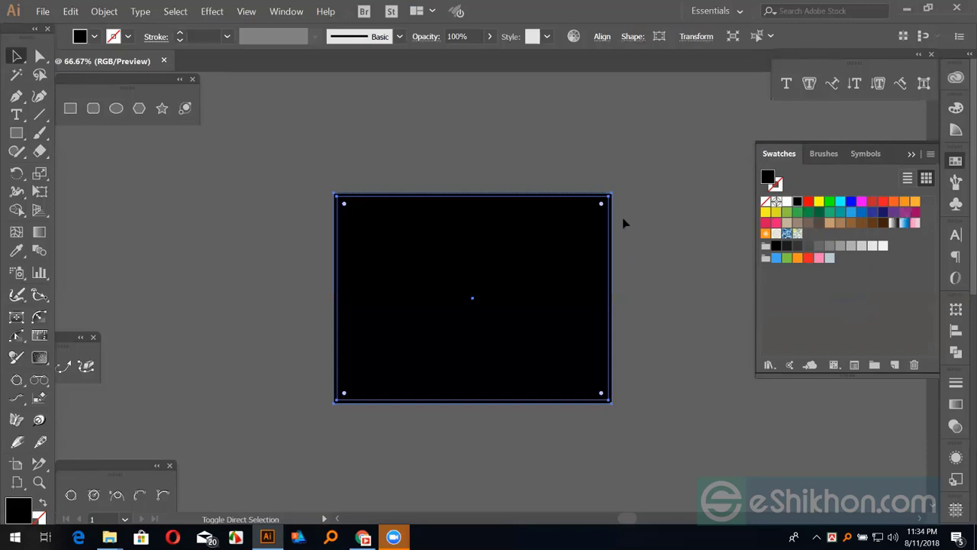
Step: Select only the outer offset rectangle and fill it with white
left_click(615, 219)
left_click(613, 214)
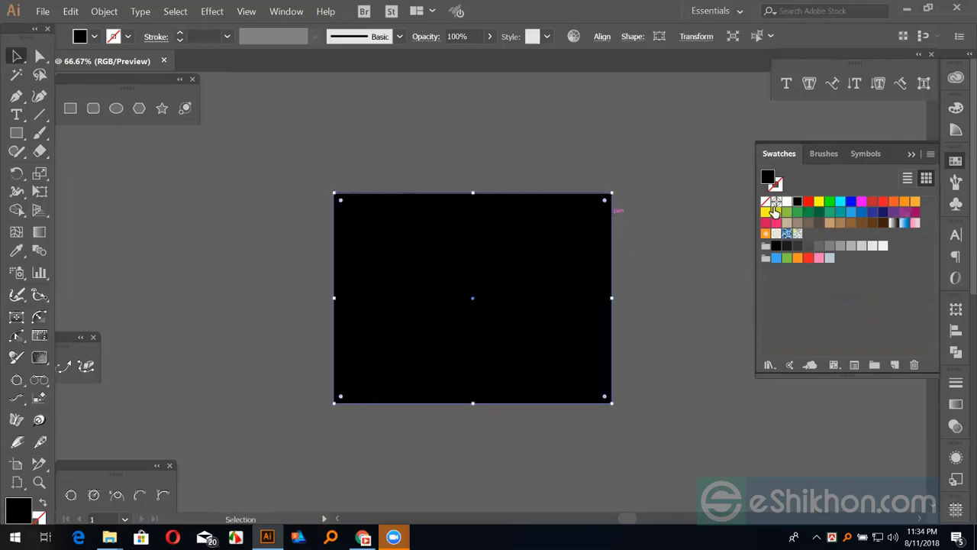
left_click(787, 203)
Step: Move both rectangles together off the artboard to its left and line them up level with it
left_click_drag(503, 176, 185, 249)
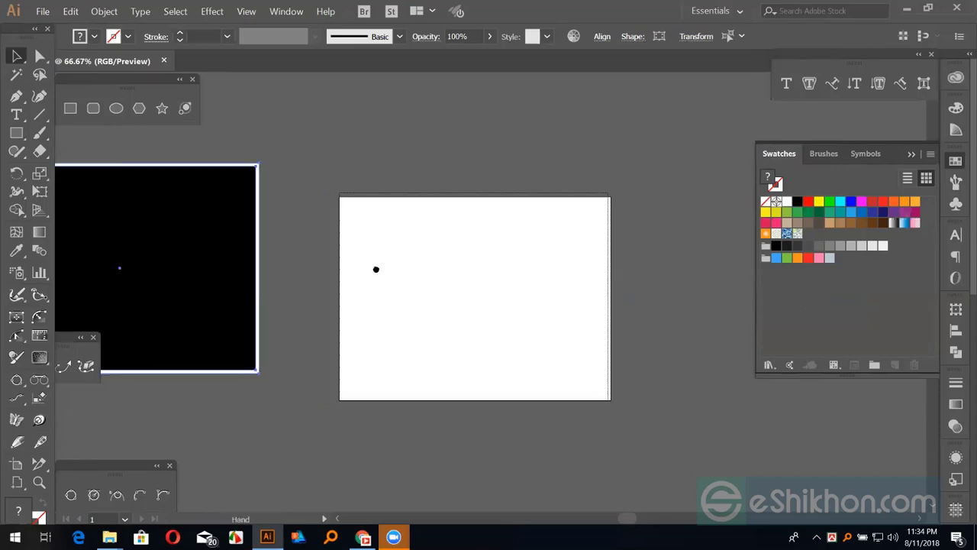
scroll(375, 268, "left", 3)
key("a")
key("v")
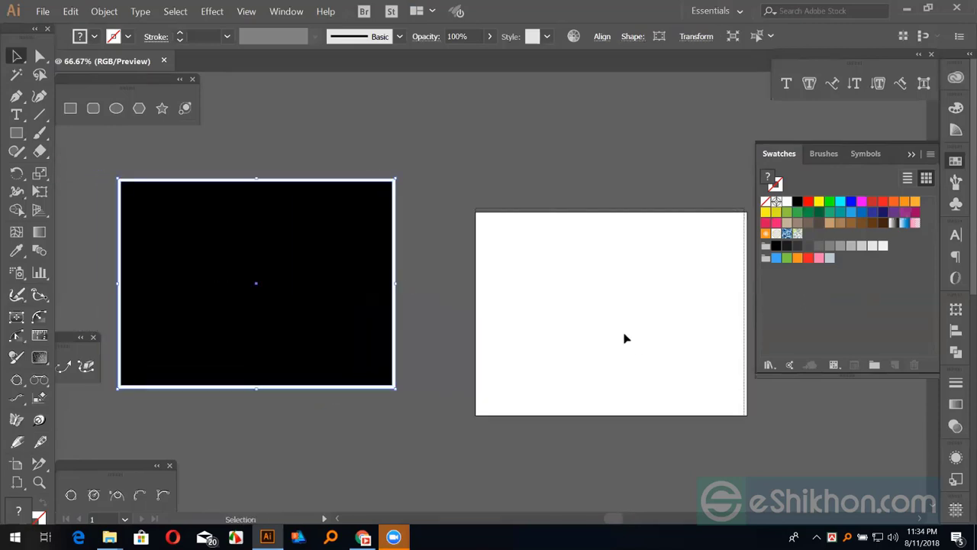
key("ctrl+shift+a")
left_click_drag(495, 168, 665, 404)
left_click_drag(347, 187, 344, 216)
left_click_drag(516, 197, 572, 324)
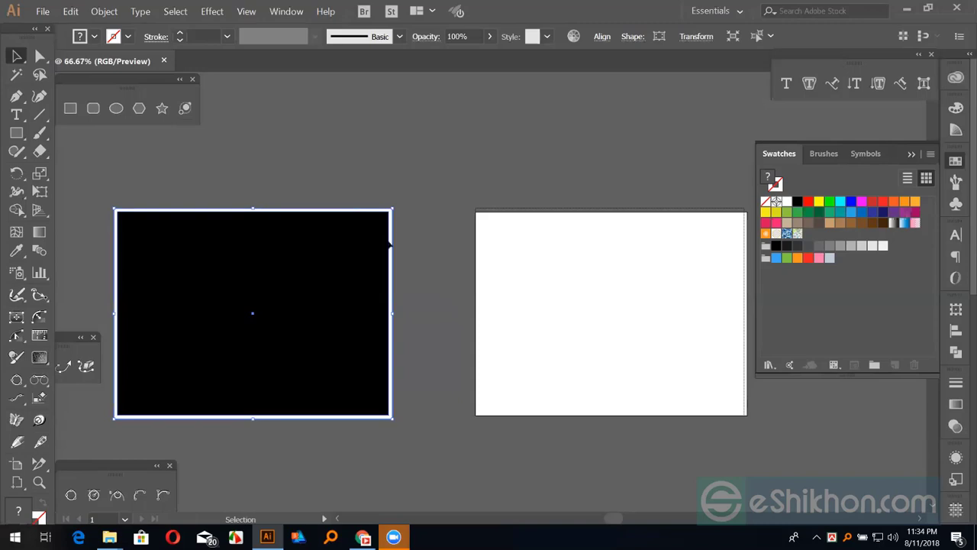
Step: Move both rectangles onto the artboard, centre them on it horizontally and vertically, and enlarge them slightly about their centre
left_click_drag(389, 244, 617, 252)
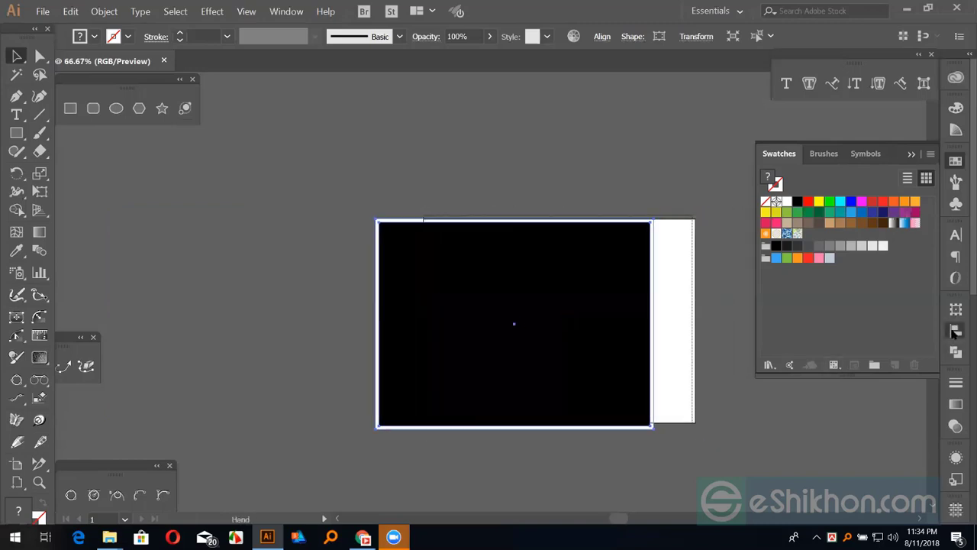
left_click(956, 329)
left_click(899, 341)
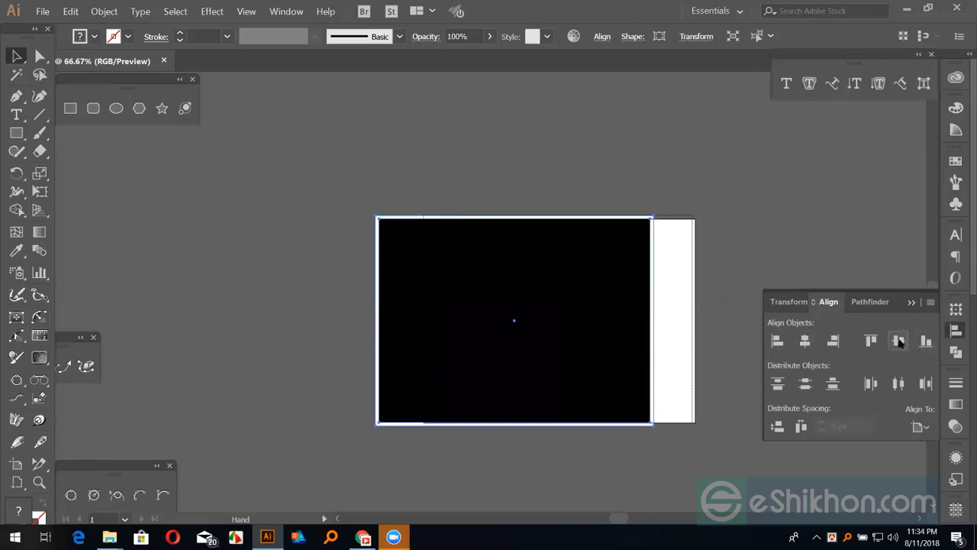
left_click(805, 340)
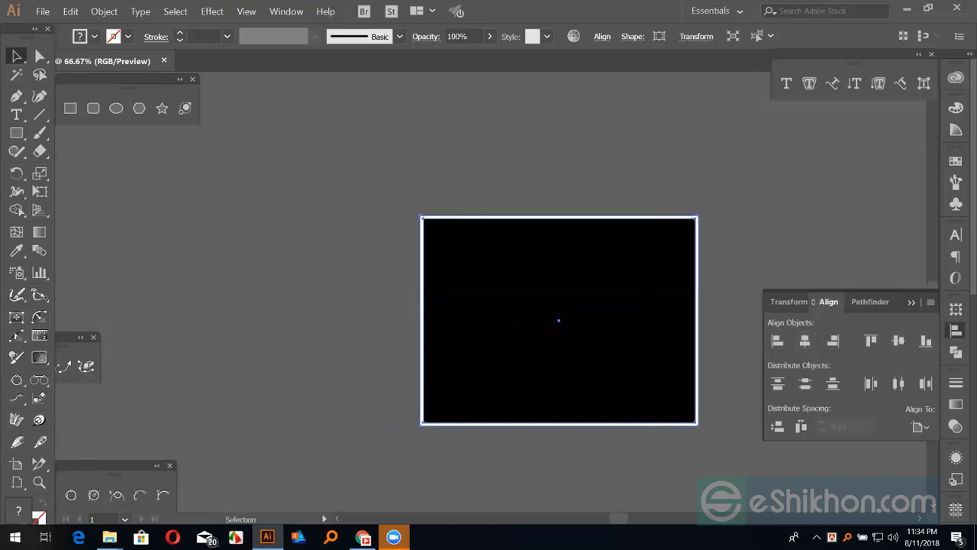
left_click_drag(696, 426, 703, 432)
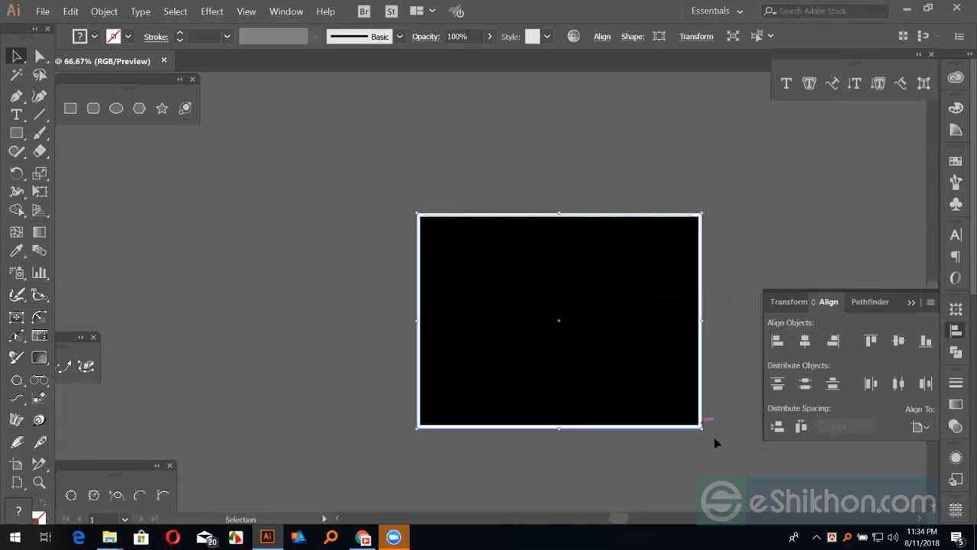
left_click(724, 471)
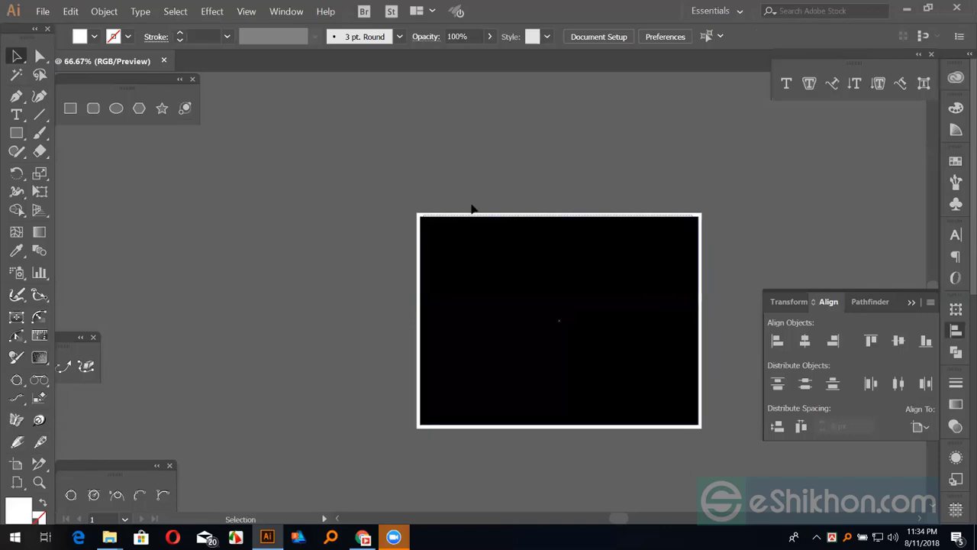
Step: Delete both rectangles to leave the artboard empty
left_click_drag(466, 182, 572, 391)
key("Delete")
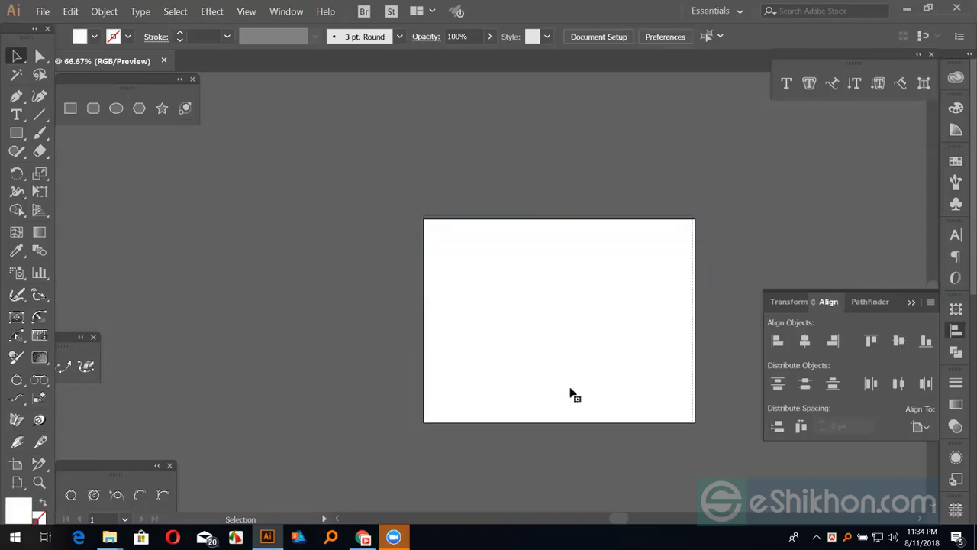
key("ctrl+0")
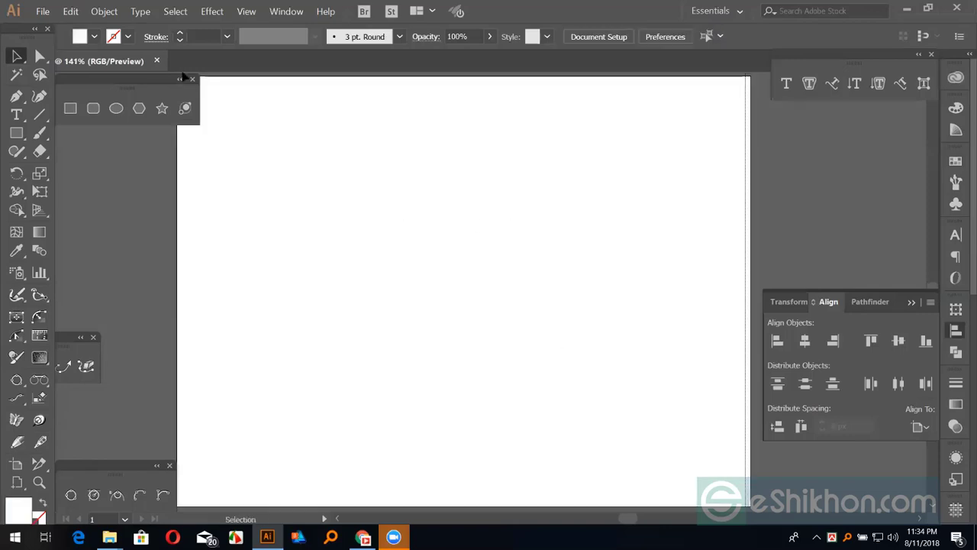
left_click(156, 60)
left_click(650, 287)
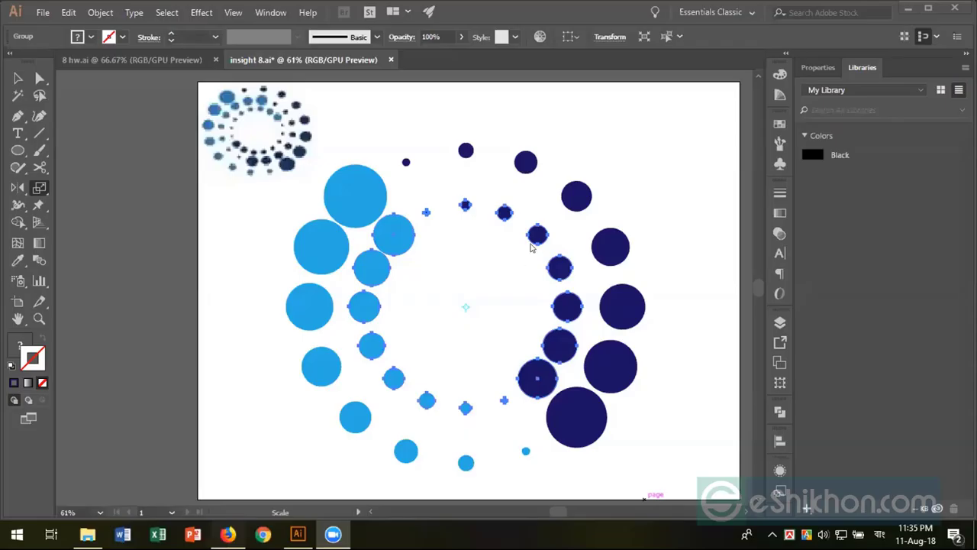
key("alt+Tab")
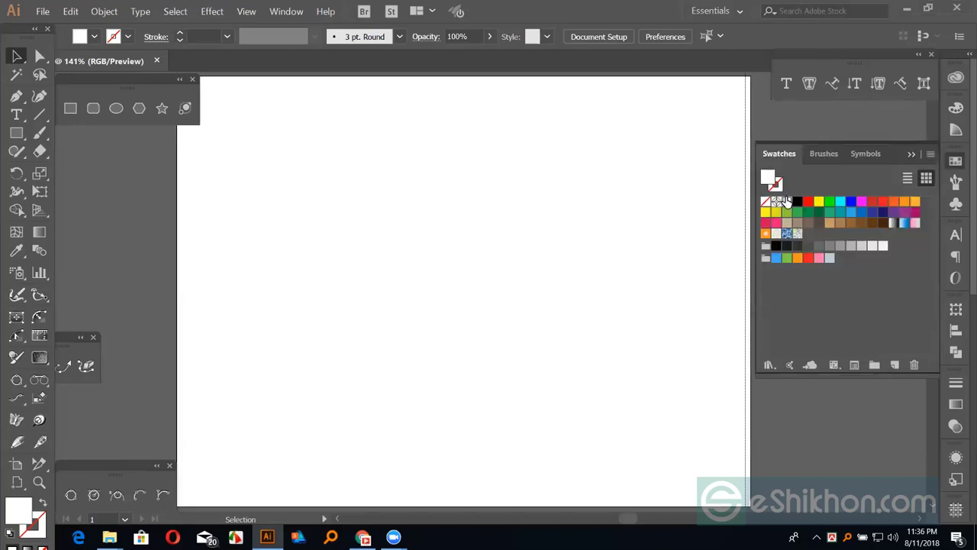
Step: Draw a tall, narrow rectangle with no fill and a black stroke near the middle of the artboard
key("shift+x")
left_click(796, 202)
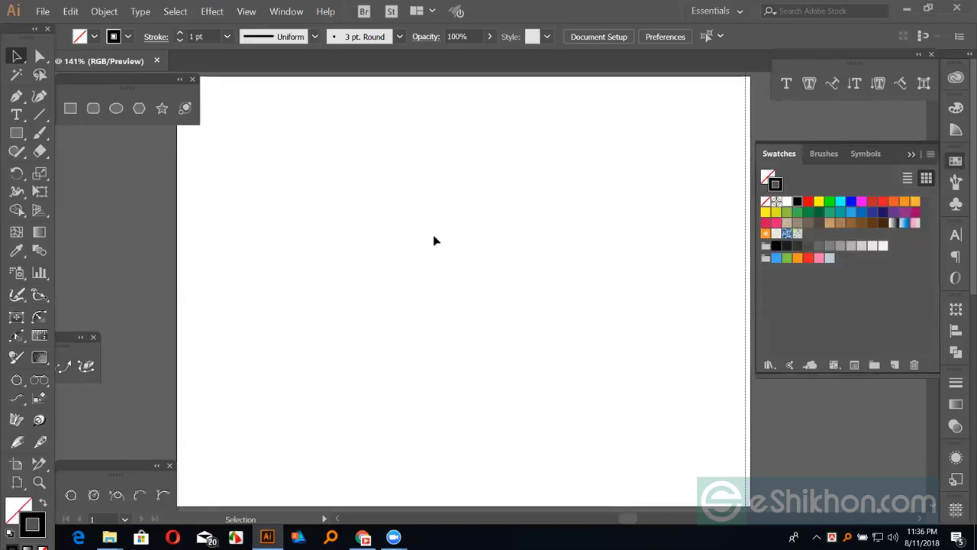
key("m")
left_click_drag(413, 162, 468, 412)
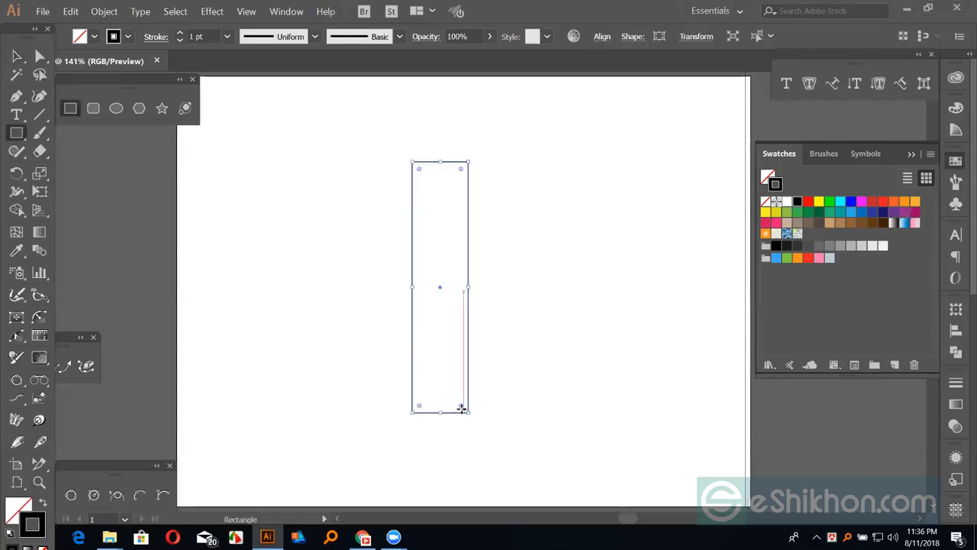
Step: Add an anchor point at the middle of the rectangle's bottom edge and move it down about 32 px to form a point
key("a")
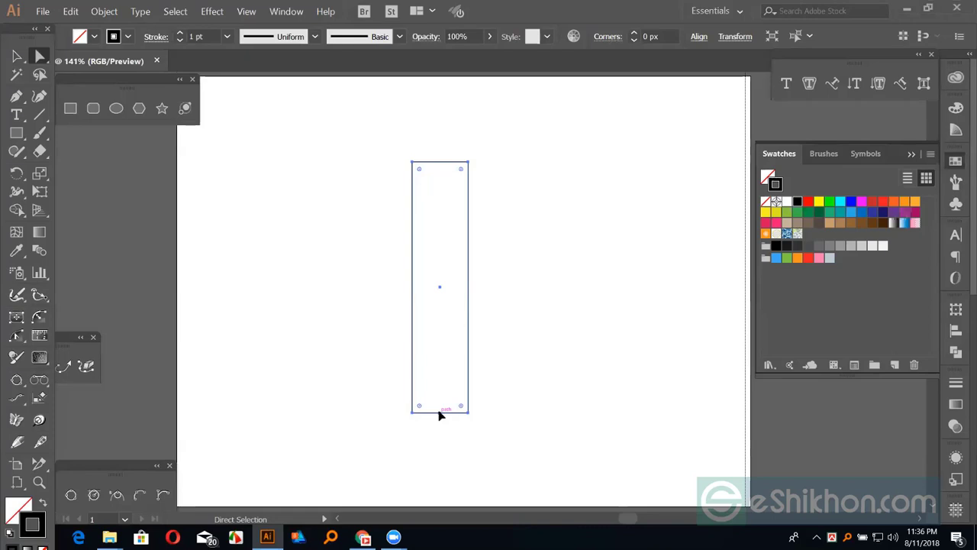
key("p")
left_click(440, 413)
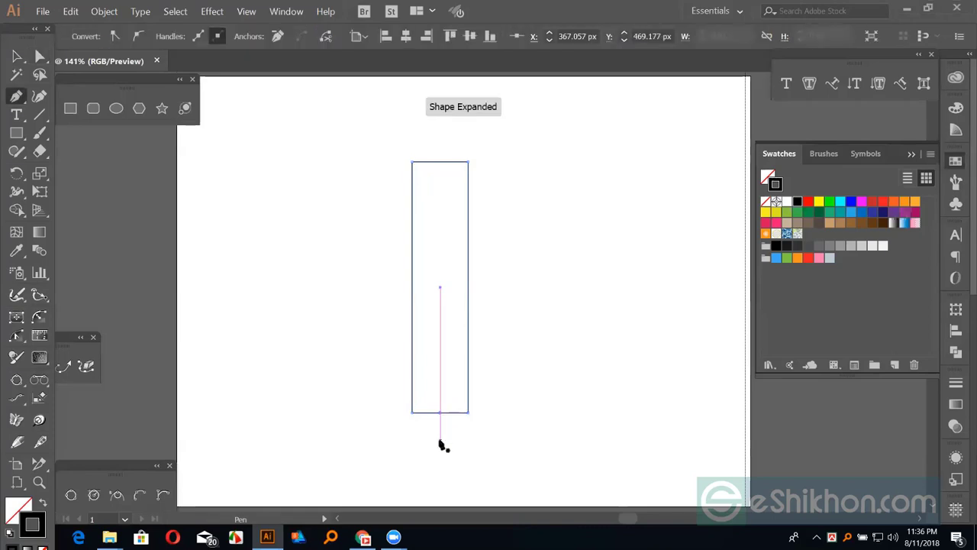
key("Down")
key("Down")
key("Down")
key("Down")
key("Down")
key("Down")
key("Down")
key("Down")
key("Down")
key("Down")
key("Down")
key("Down")
key("Down")
key("Down")
key("Down")
key("Down")
key("Down")
key("Down")
key("Down")
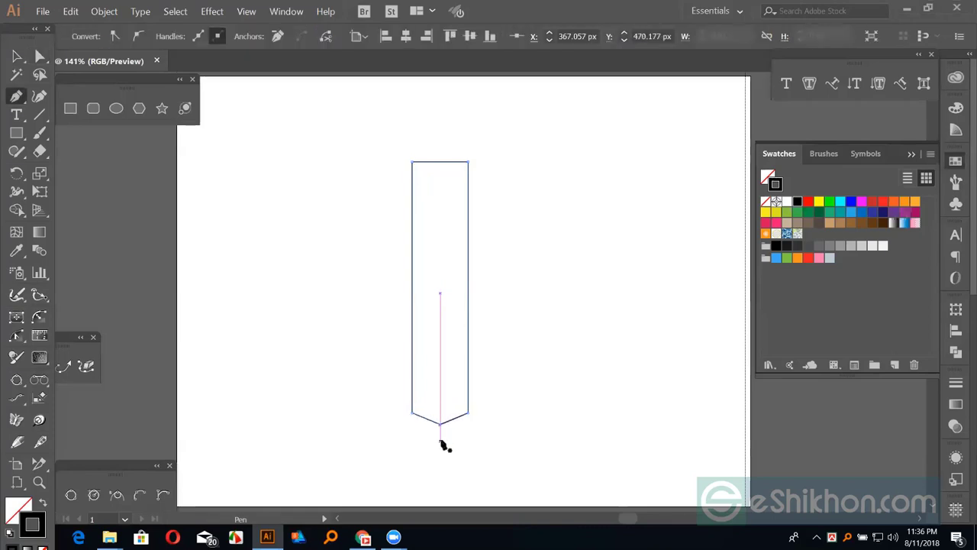
key("ctrl+shift+a")
Step: Move the shape's two top corner points straight down to shorten it to about half its height
key("a")
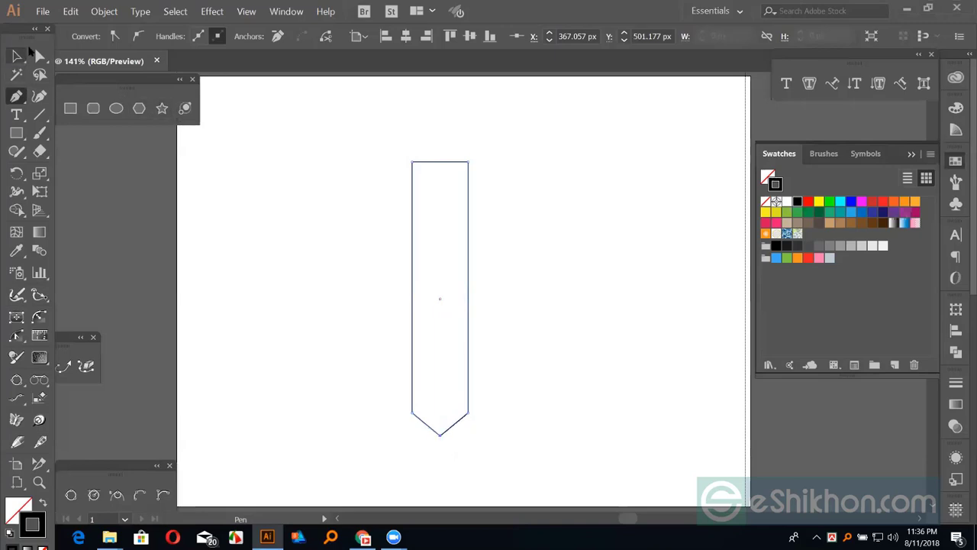
left_click_drag(458, 190, 491, 207)
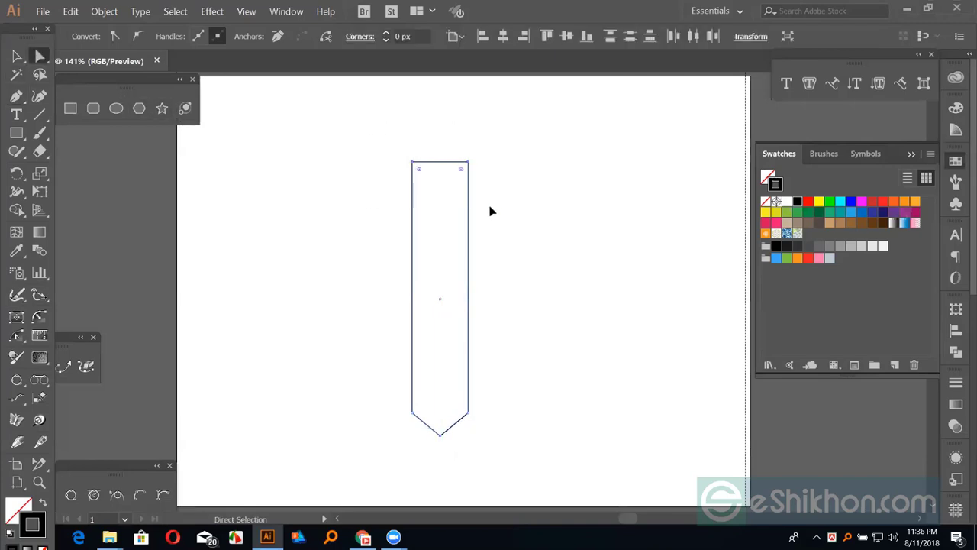
key("Down")
key("Down")
key("Down")
key("Down")
key("Down")
key("Down")
key("Down")
key("Down")
key("Down")
key("Down")
key("Down")
key("Down")
key("Down")
key("Down")
key("Down")
key("Down")
key("Down")
key("Down")
key("Down")
key("Down")
key("Down")
key("Down")
key("Down")
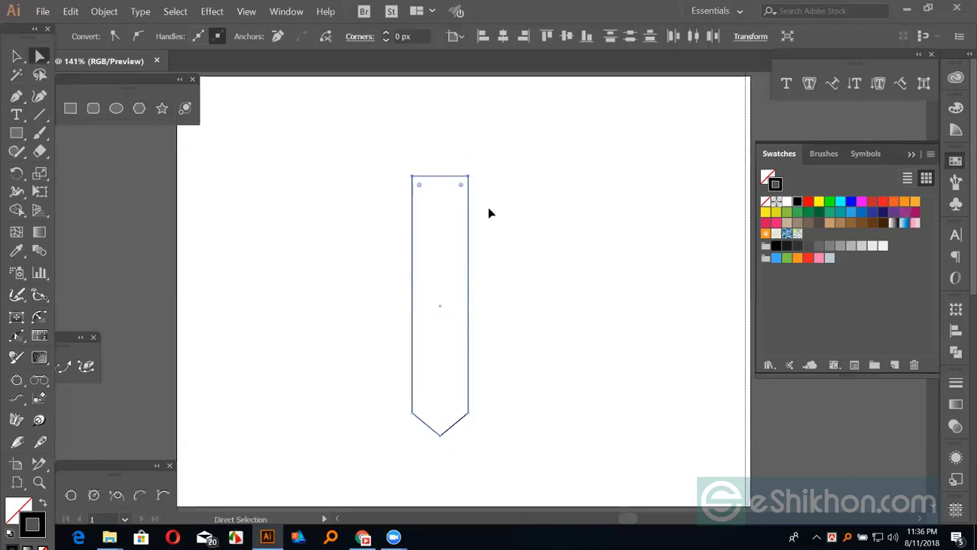
key("Down")
key("Down")
key("Down")
key("Down")
key("Down")
key("Down")
key("Down")
key("Down")
key("Down")
key("Down")
key("Down")
key("Down")
key("Down")
key("Down")
key("Down")
key("Down")
key("Down")
key("Down")
key("Down")
key("Down")
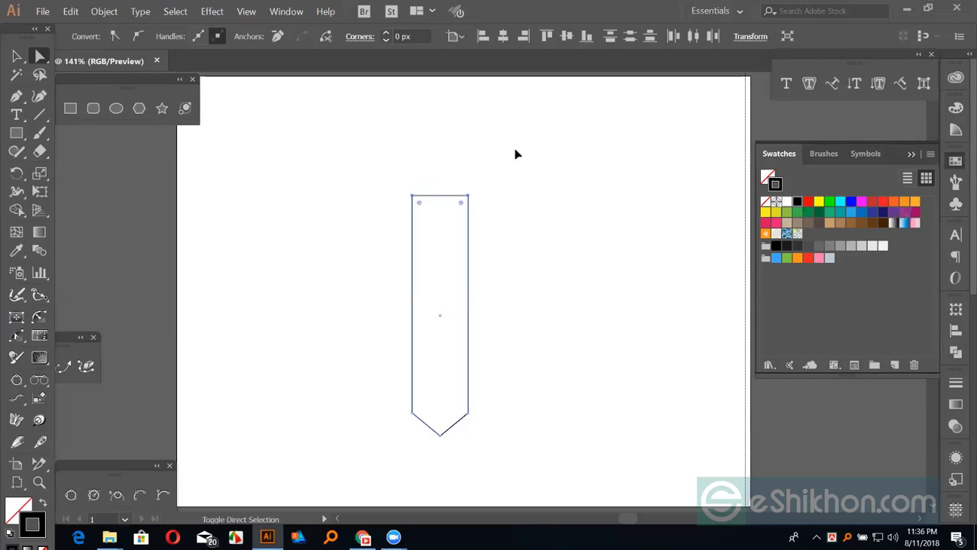
key("Down")
key("Down")
key("Down")
key("Down")
key("Down")
key("Down")
key("Down")
key("Down")
key("Down")
key("Down")
key("Down")
key("Down")
key("Down")
key("Down")
key("Down")
key("Down")
key("Down")
key("Down")
key("Down")
key("Down")
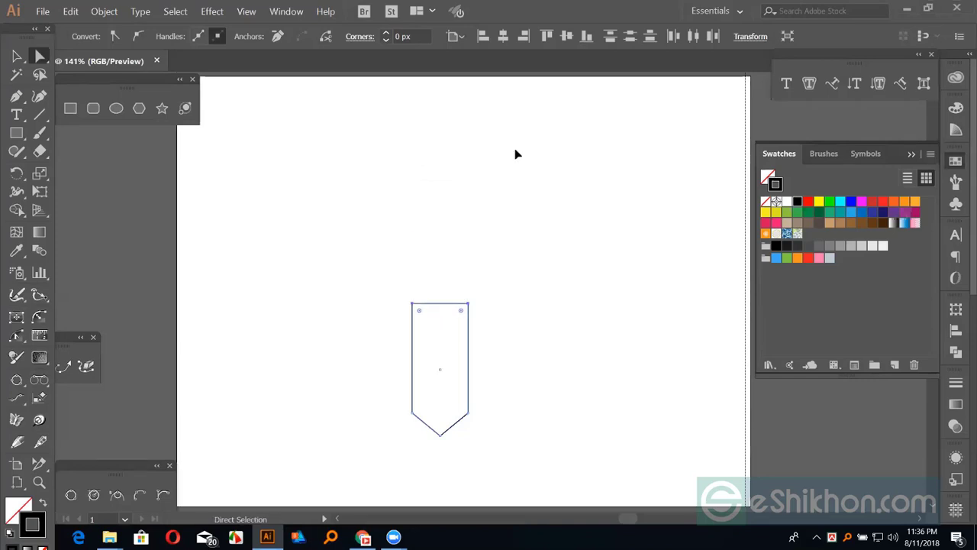
Step: Narrow the shape's top edge symmetrically with Perspective Distort so both sides taper slightly upward
left_click(38, 191)
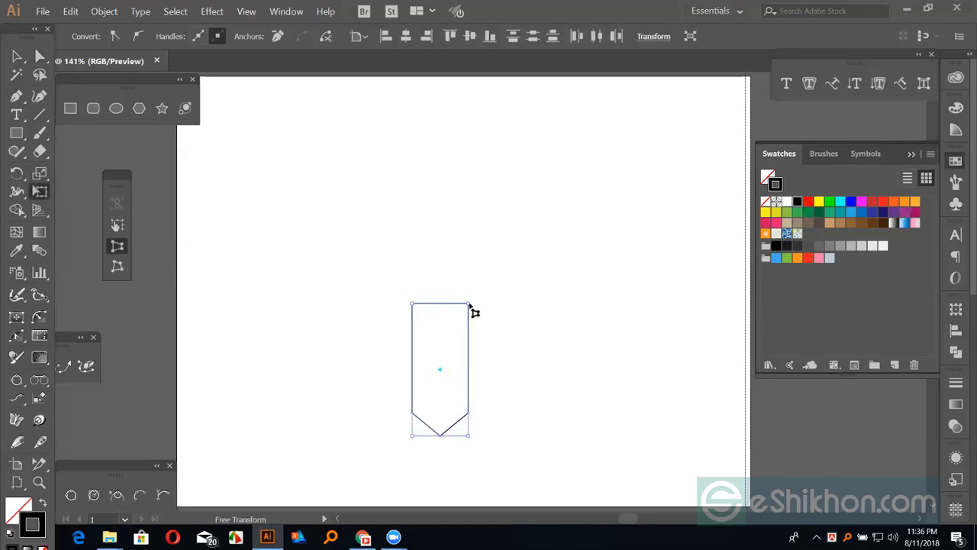
left_click_drag(468, 304, 462, 305)
left_click(16, 56)
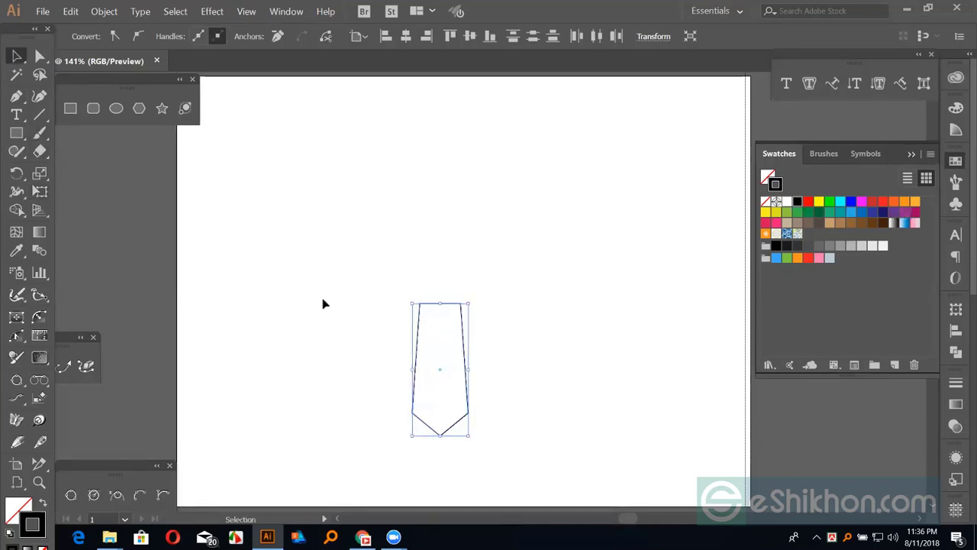
key("o")
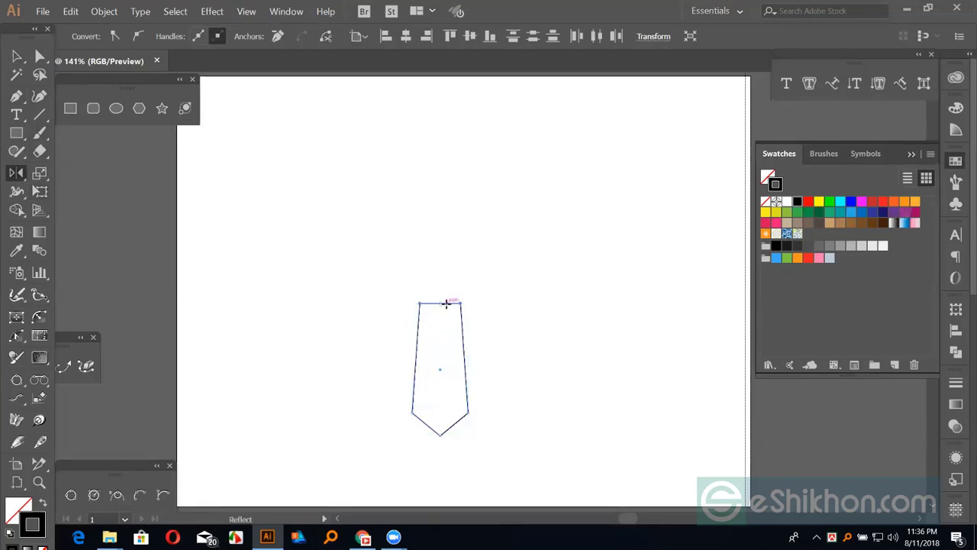
left_click(440, 303, "alt")
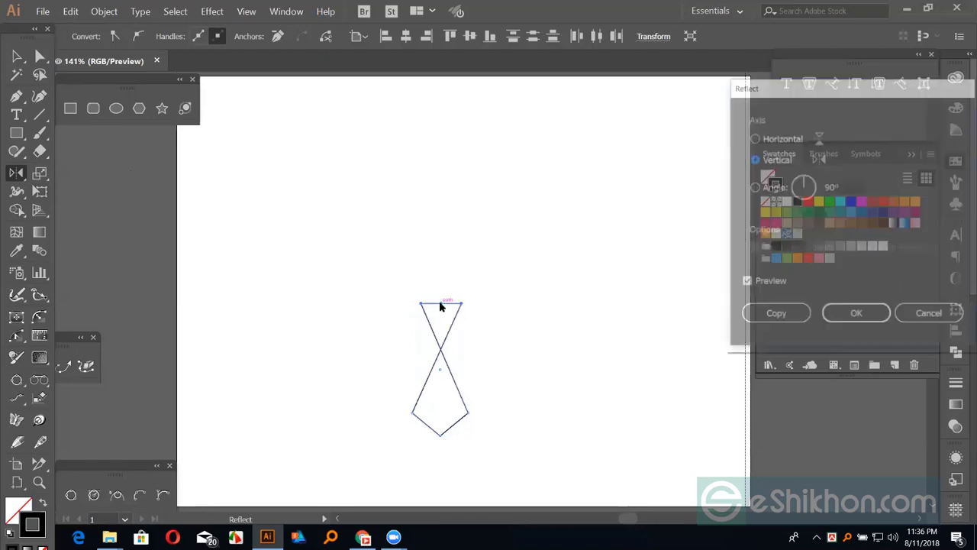
key("Escape")
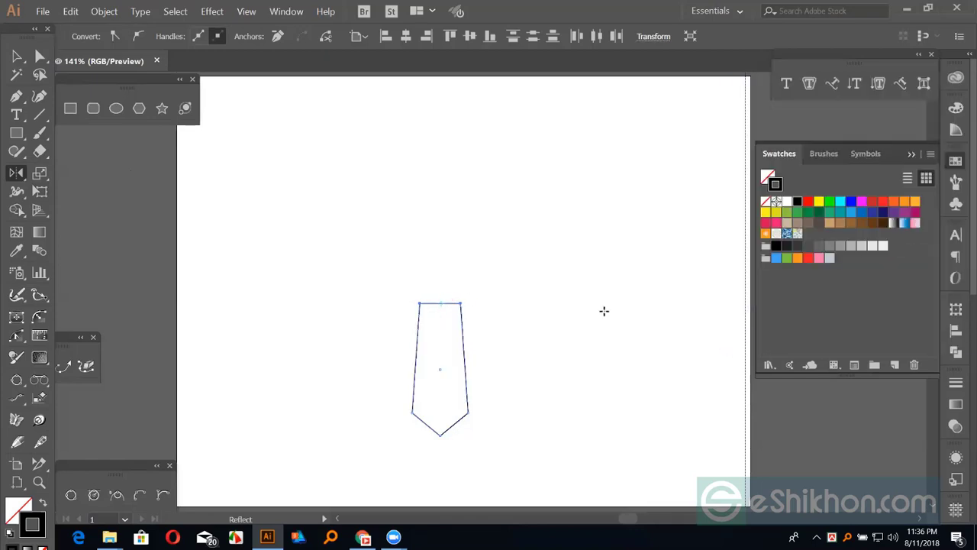
Step: Reflect a copy of the whole tapered shape across the horizontal axis through the middle of its top edge
key("v")
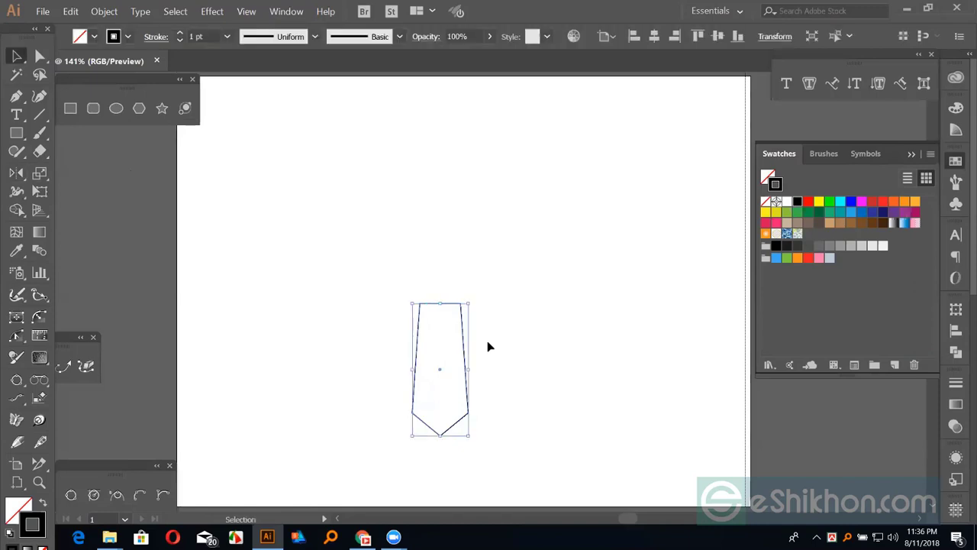
key("o")
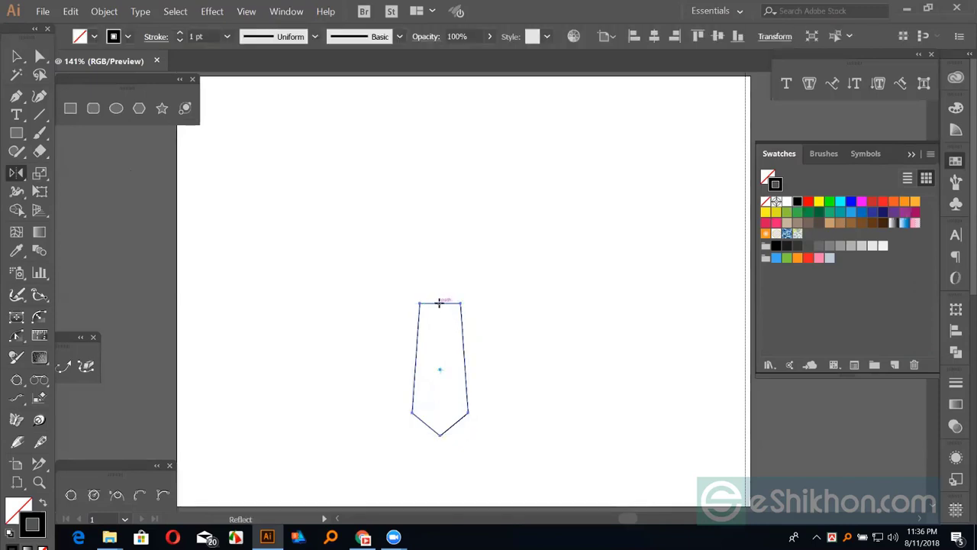
left_click(440, 303, "alt")
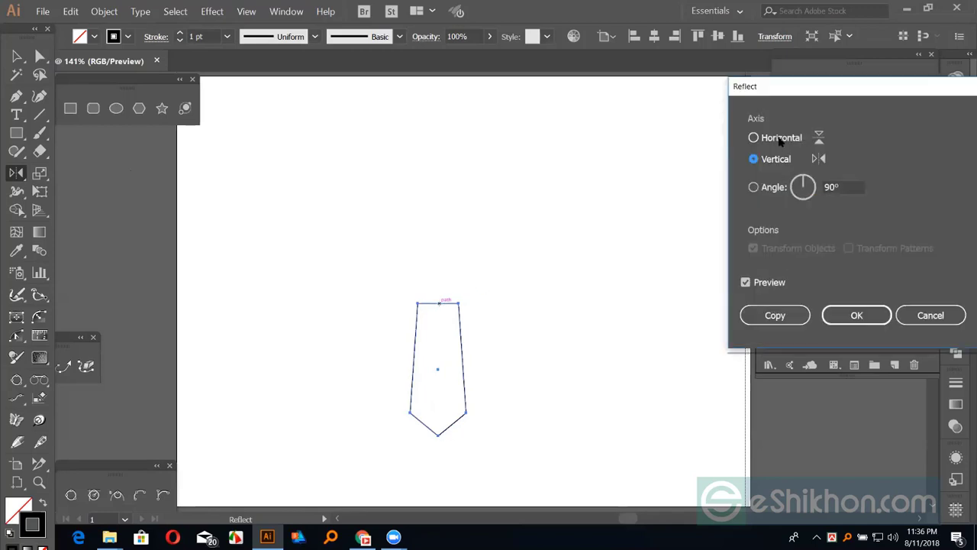
left_click(753, 138)
left_click(776, 314)
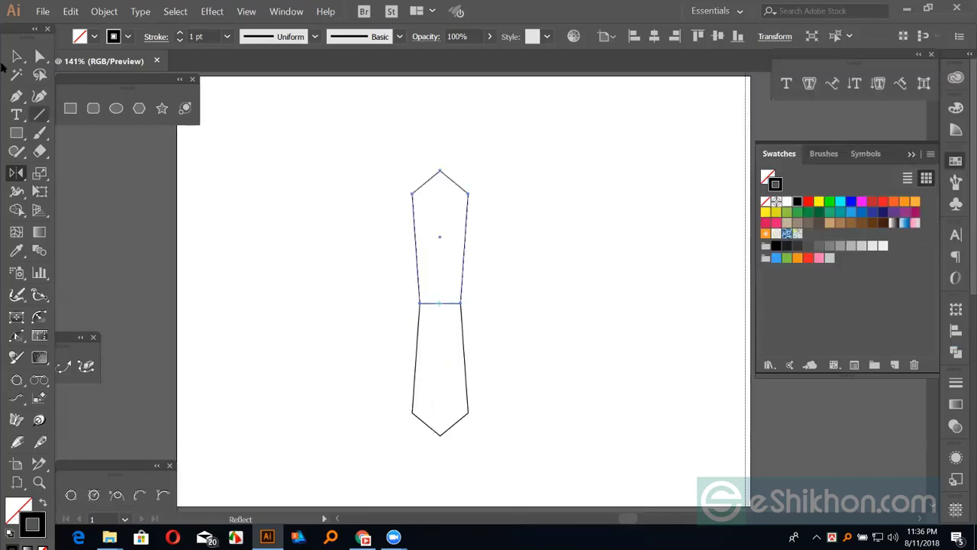
Step: Select both mirrored halves and unite them into a single shape with Pathfinder
left_click(15, 56)
key("ctrl+a")
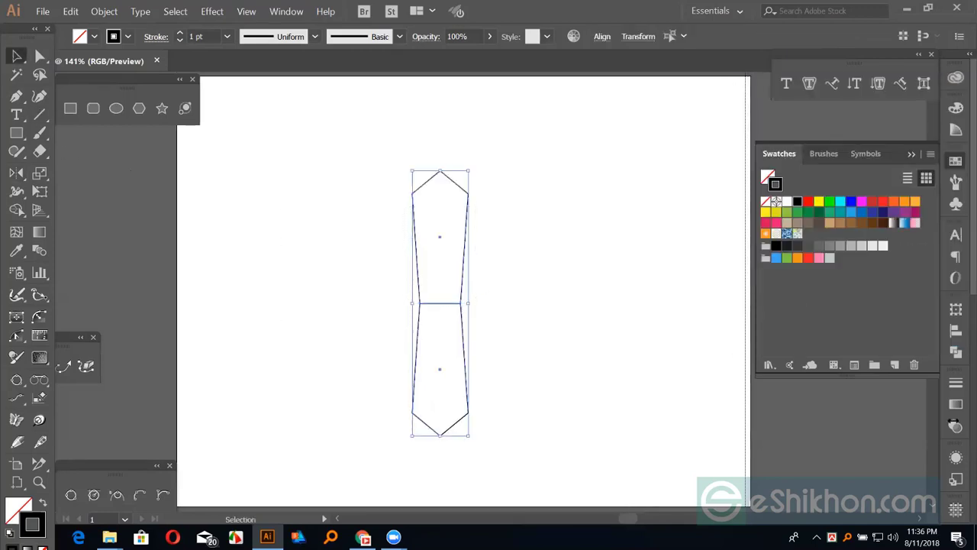
left_click(954, 352)
left_click(777, 340)
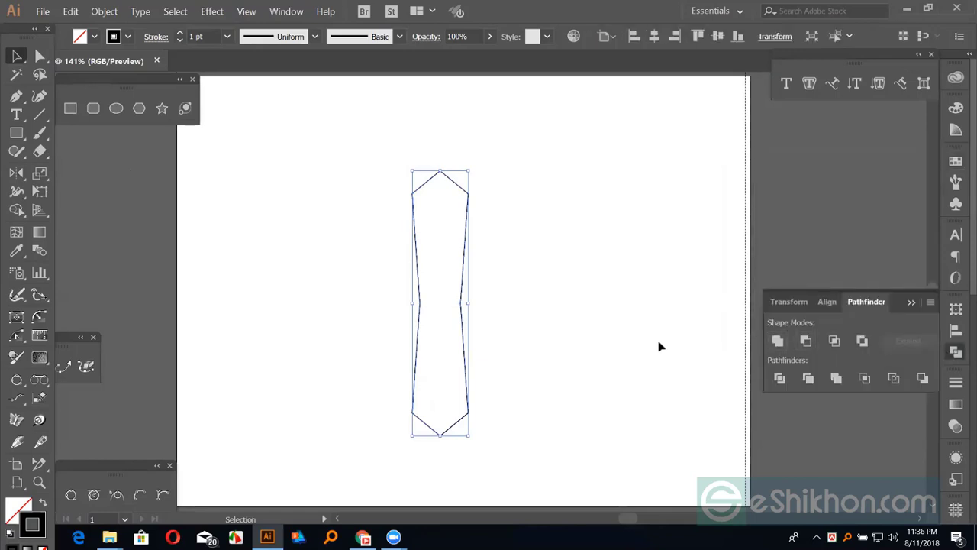
left_click(631, 346)
Step: Make a copy of the united shape rotated 45° about its centre
key("ctrl+a")
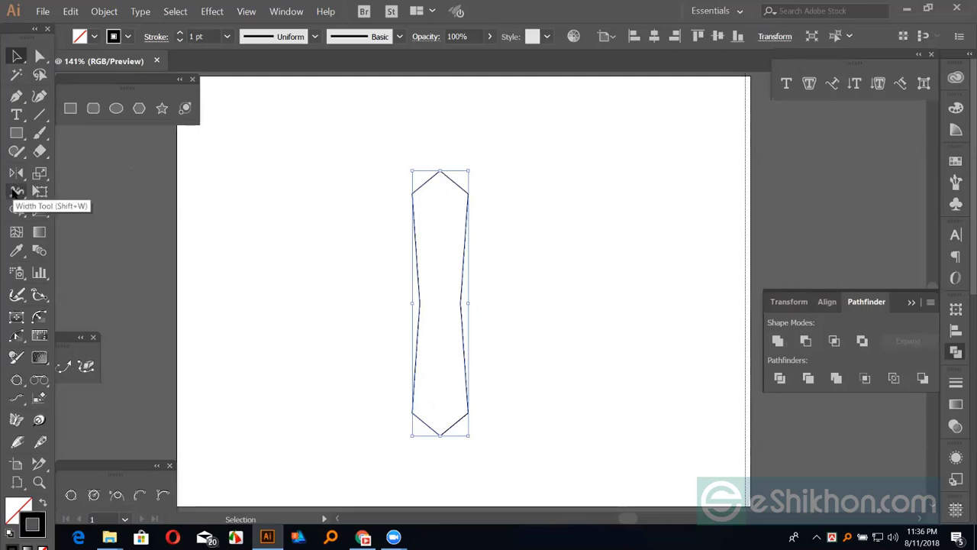
key("r")
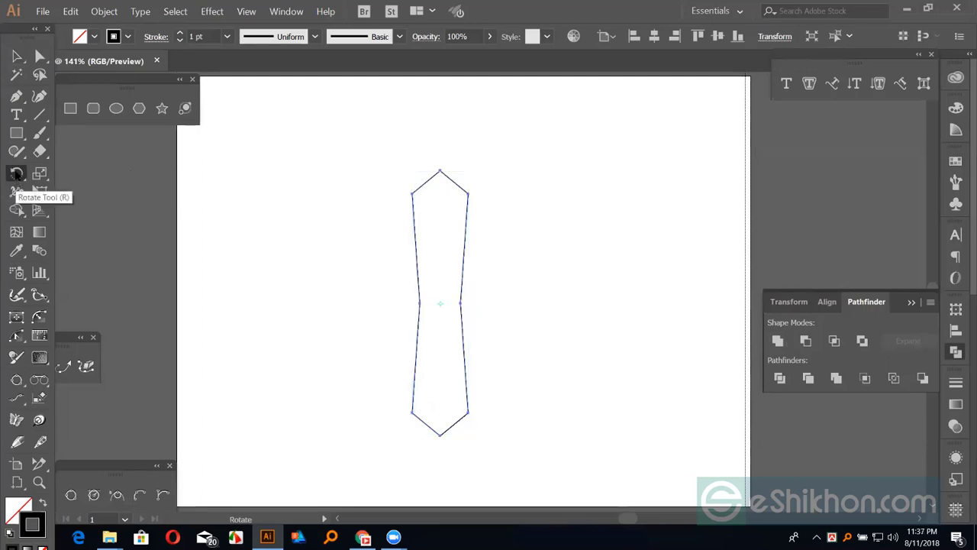
double_click(16, 175)
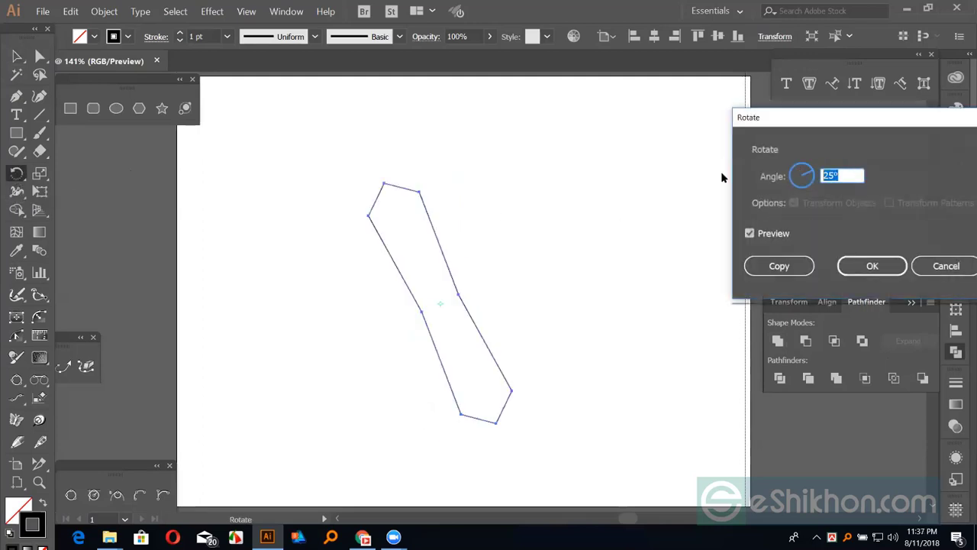
type("45")
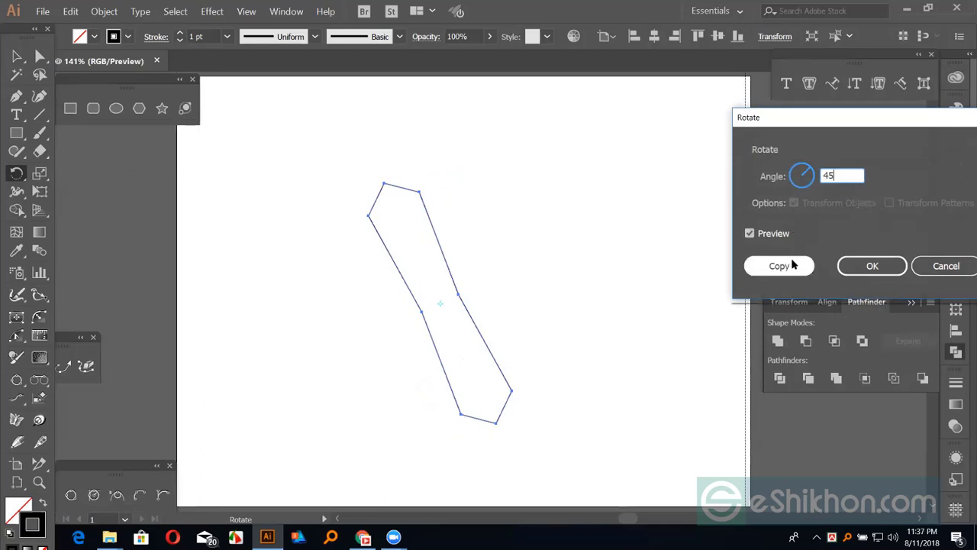
left_click(779, 265)
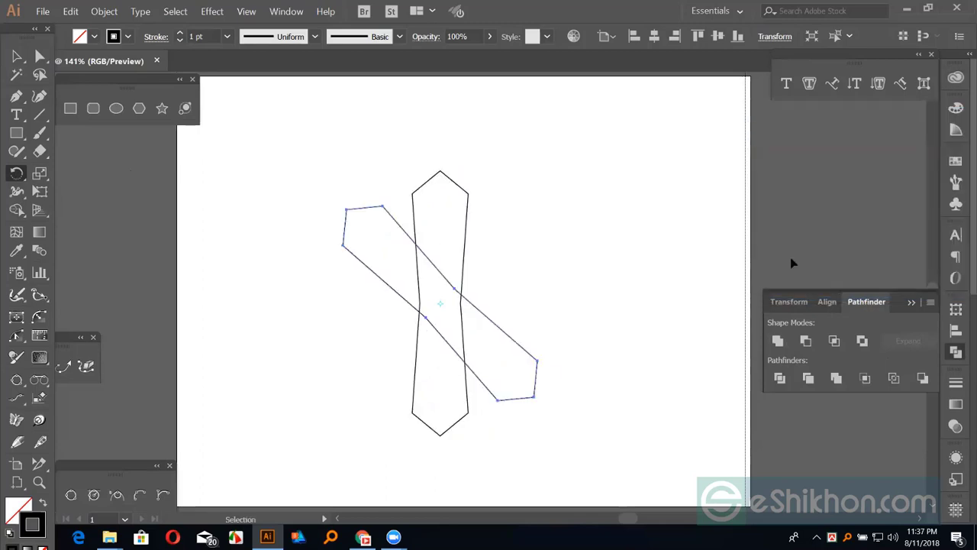
Step: Repeat the 45° rotated copy three times around the centre
key("ctrl+d")
key("ctrl+d")
key("ctrl+d")
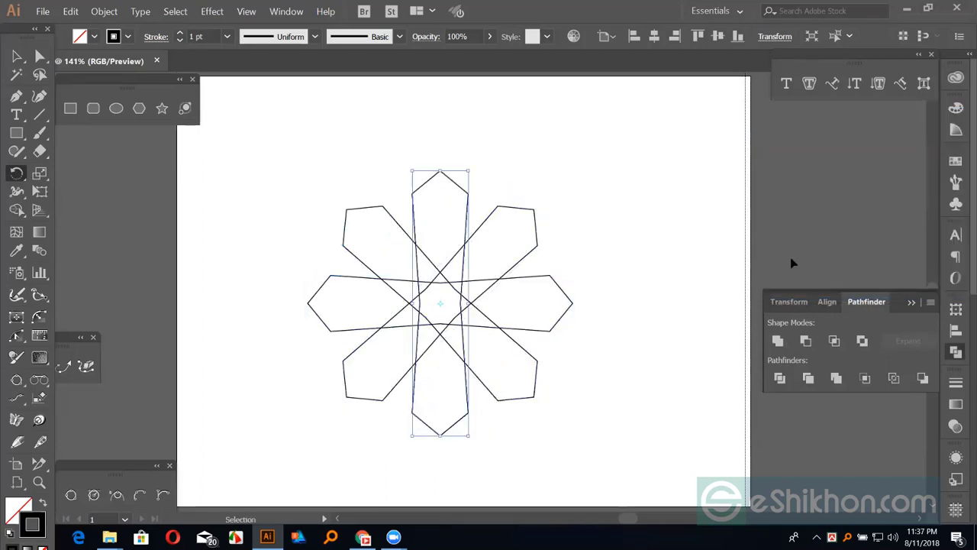
Step: Undo all the 45° rotated copies, back to the single vertical shape
key("ctrl+z")
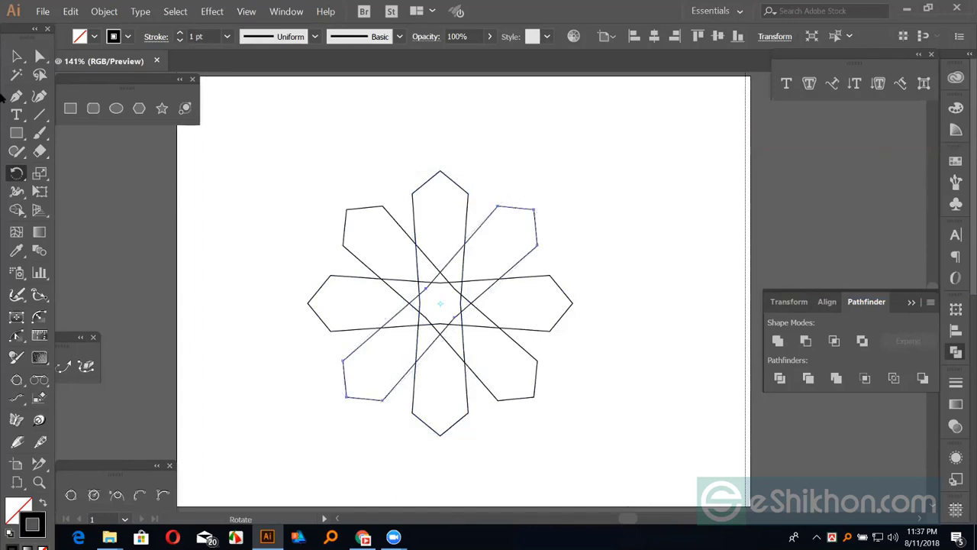
key("ctrl+z")
key("ctrl+z")
key("ctrl+z")
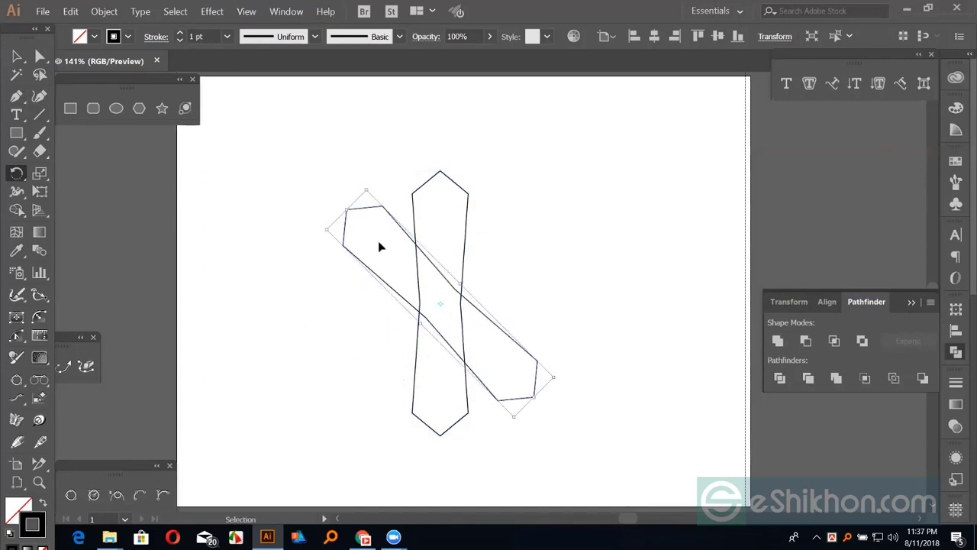
Step: Make a copy of the vertical shape rotated 30° about its centre
double_click(16, 173)
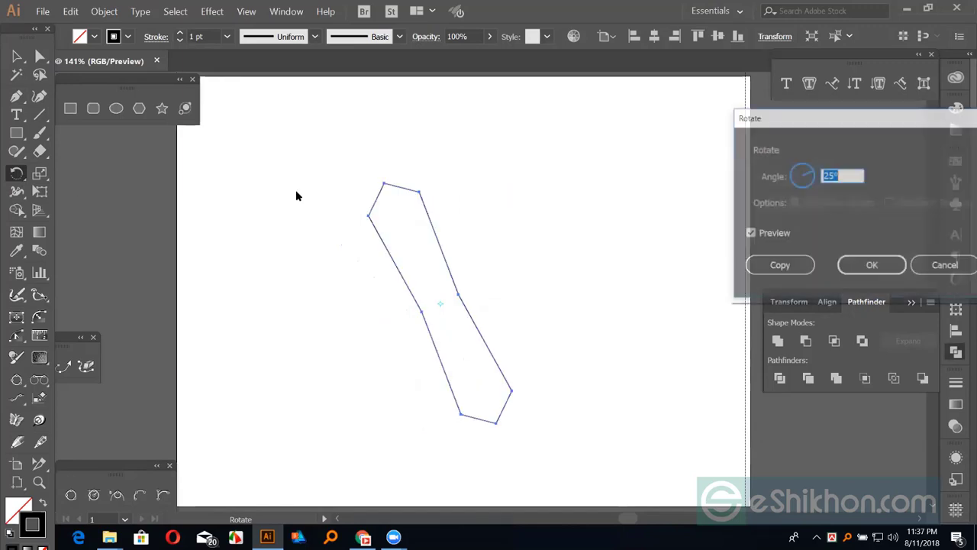
type("30")
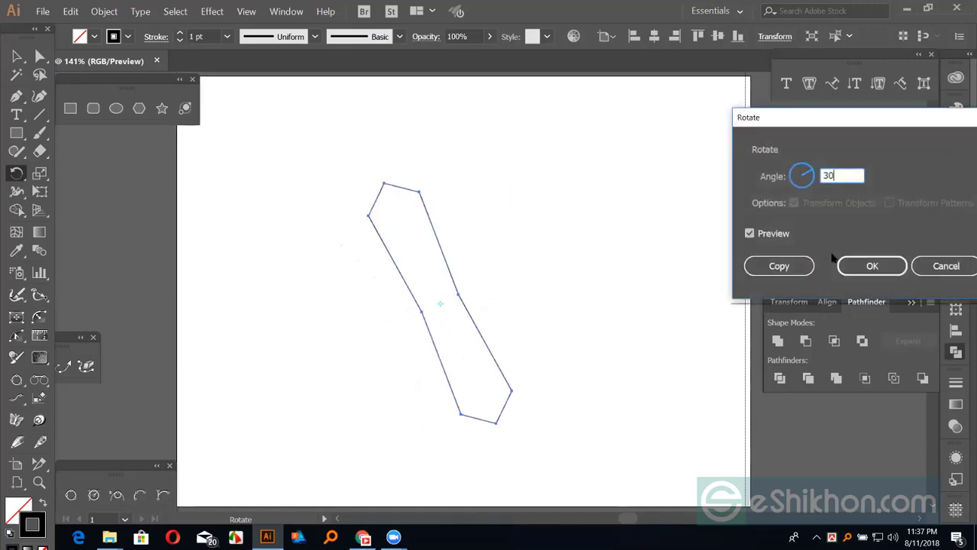
left_click(780, 266)
key("v")
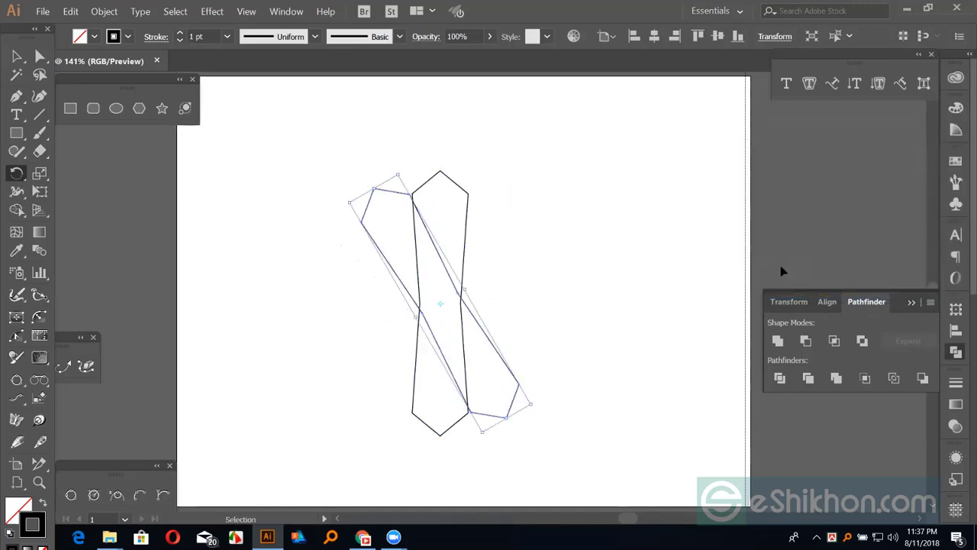
Step: Repeat the 30° rotated copy around the centre until the twelve-pointed radial figure is complete, and deselect everything
key("ctrl+d")
key("ctrl+d")
key("ctrl+d")
key("ctrl+d")
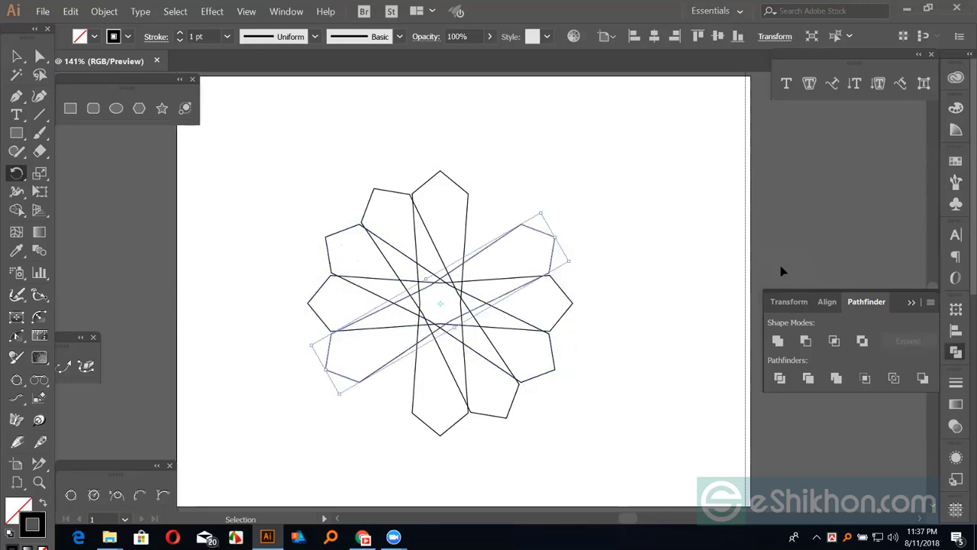
key("ctrl+d")
left_click(17, 56)
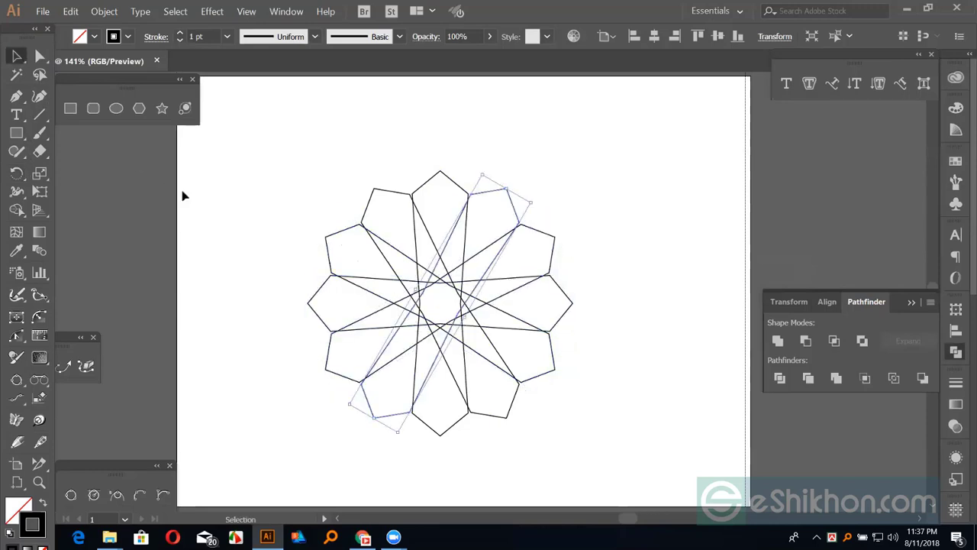
left_click(184, 196)
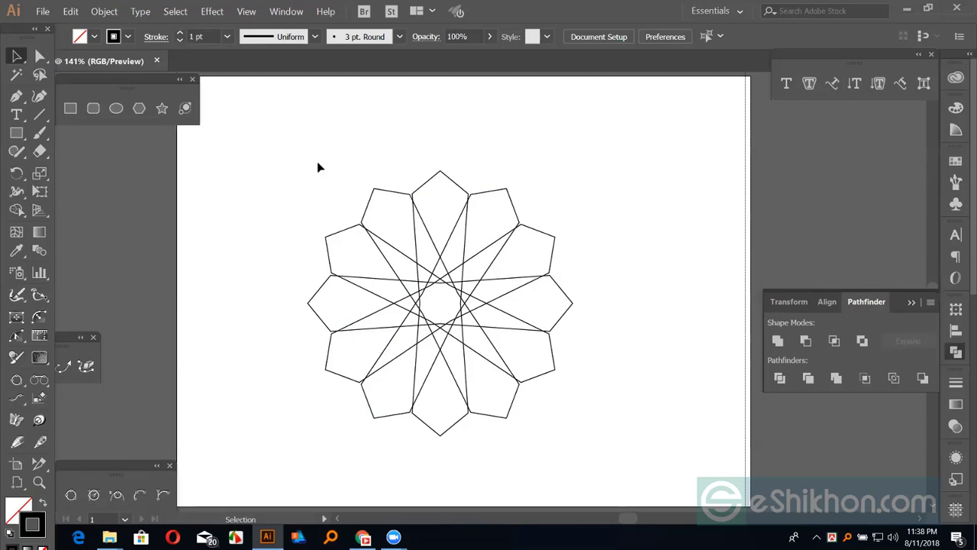
left_click_drag(313, 164, 574, 415)
left_click_drag(326, 188, 574, 438)
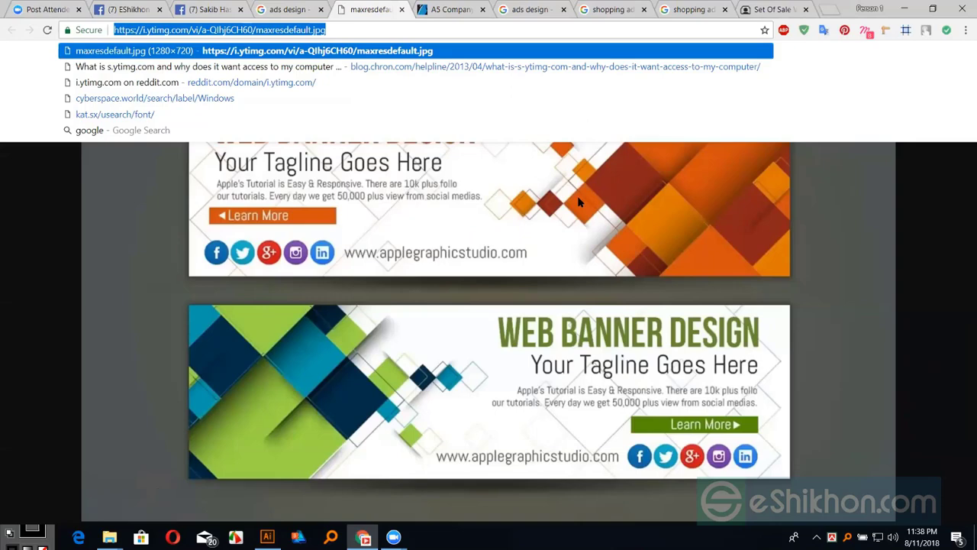
Step: Switch to Chrome and view the web banner design image without the address suggestions
left_click(577, 195)
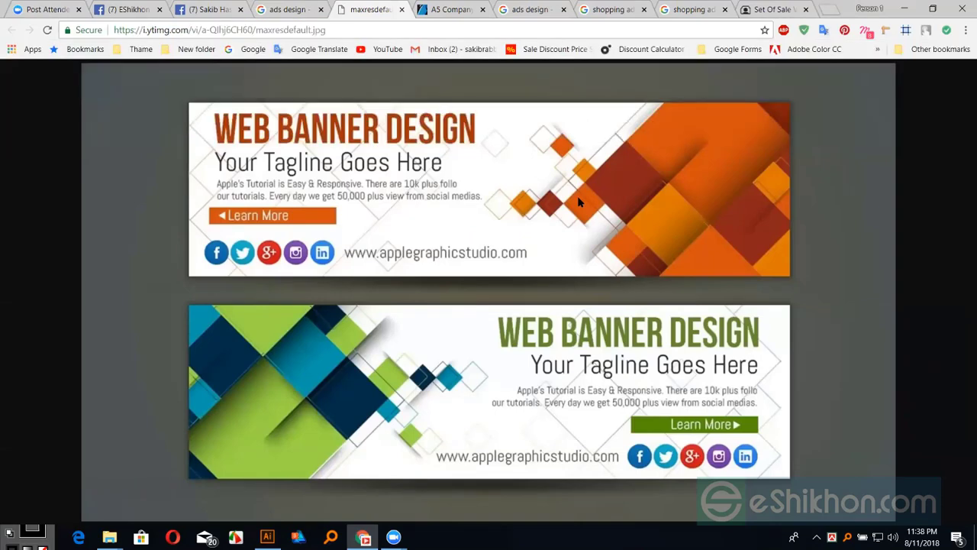